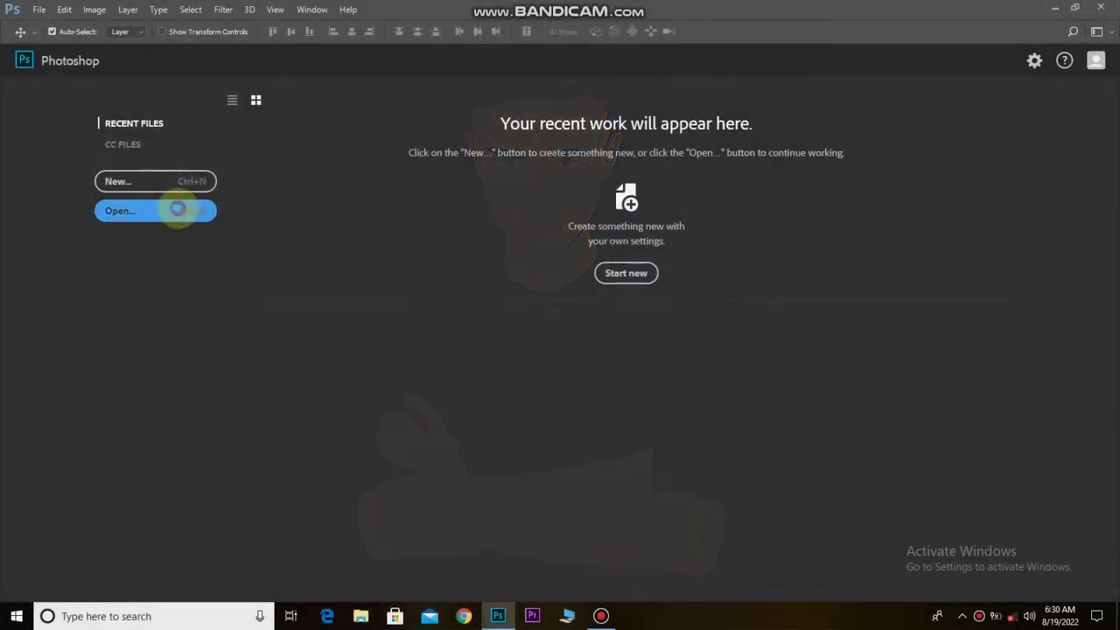
Step: Create Untitled-1, a blank 640 × 720 pixel document on a white background
left_click(175, 210)
left_click(661, 54)
left_click(157, 181)
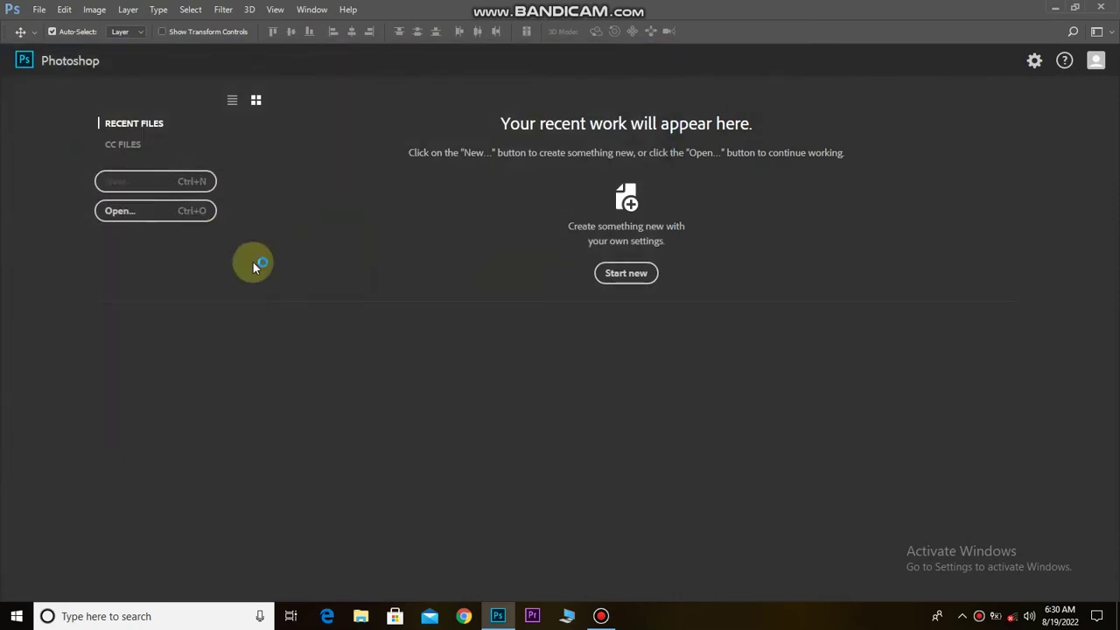
key("Tab")
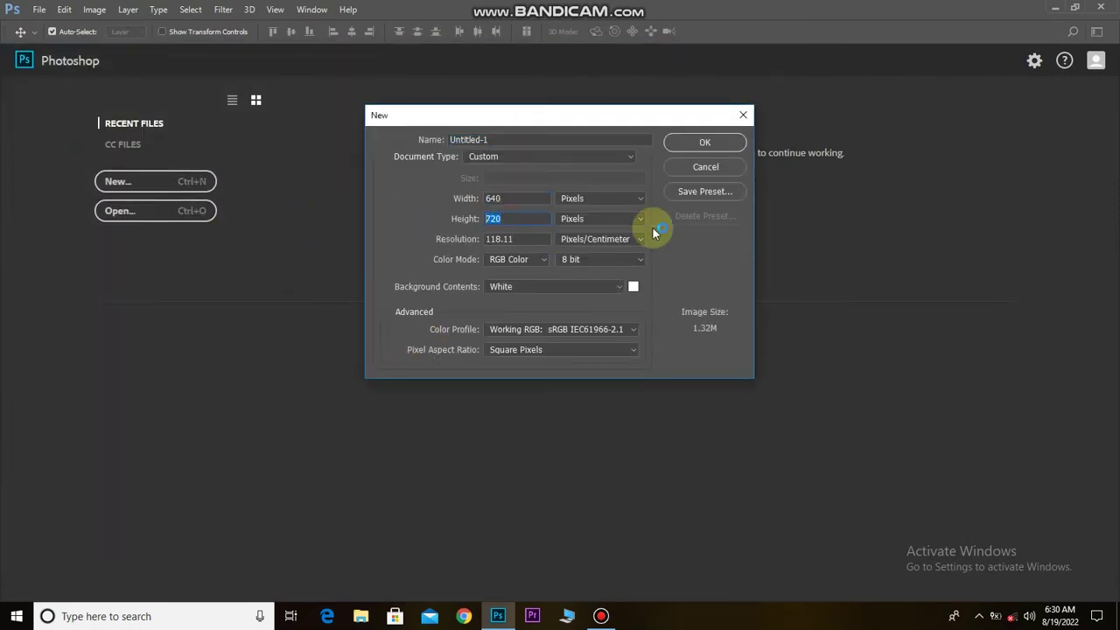
left_click(734, 151)
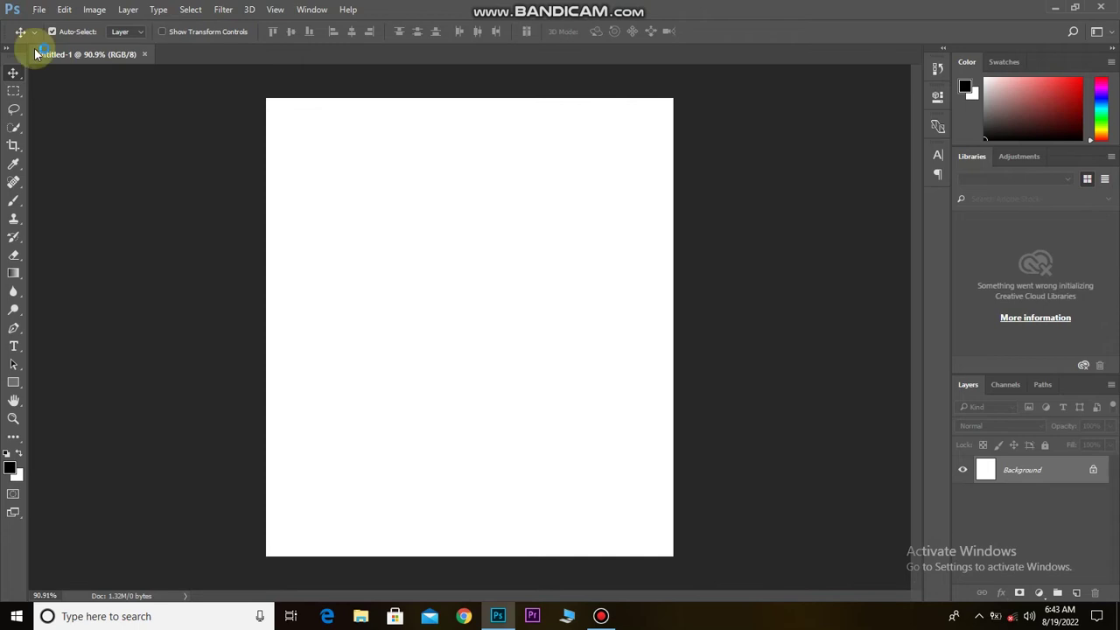
Step: Place the young man's photo as an embedded layer, keeping the Camera Raw defaults
left_click(39, 9)
left_click(117, 255)
left_click(545, 140)
left_click(586, 385)
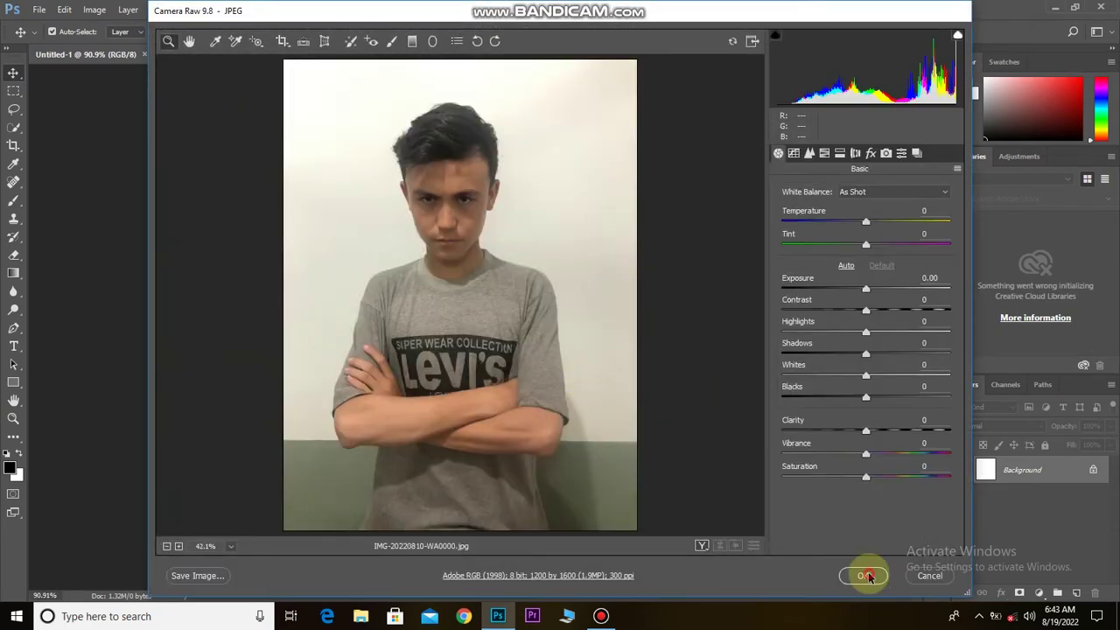
left_click(861, 572)
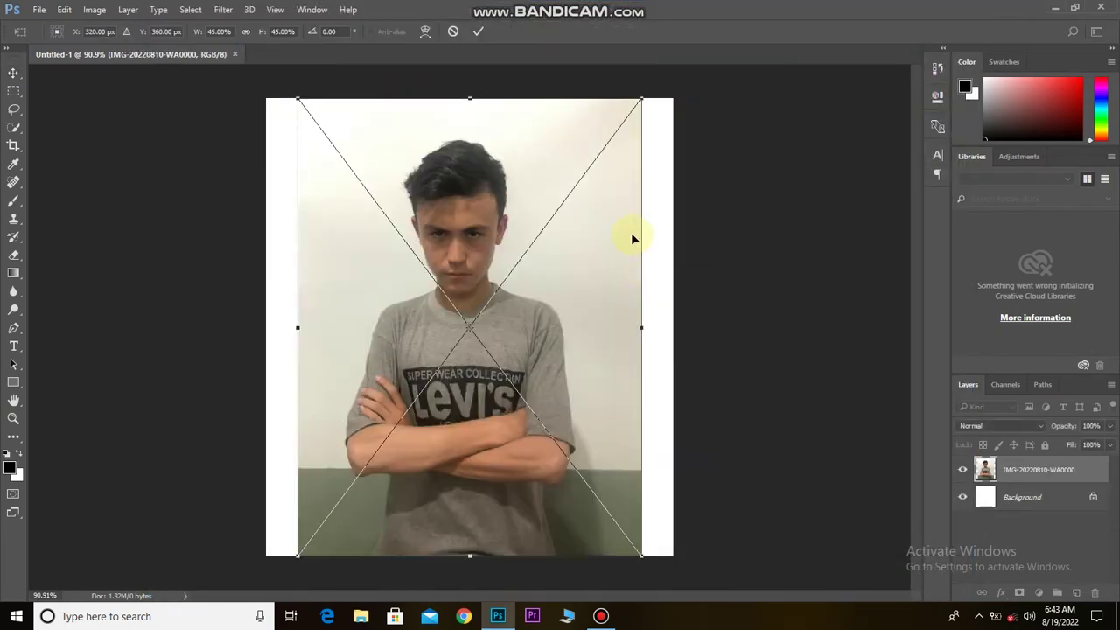
left_click(479, 32)
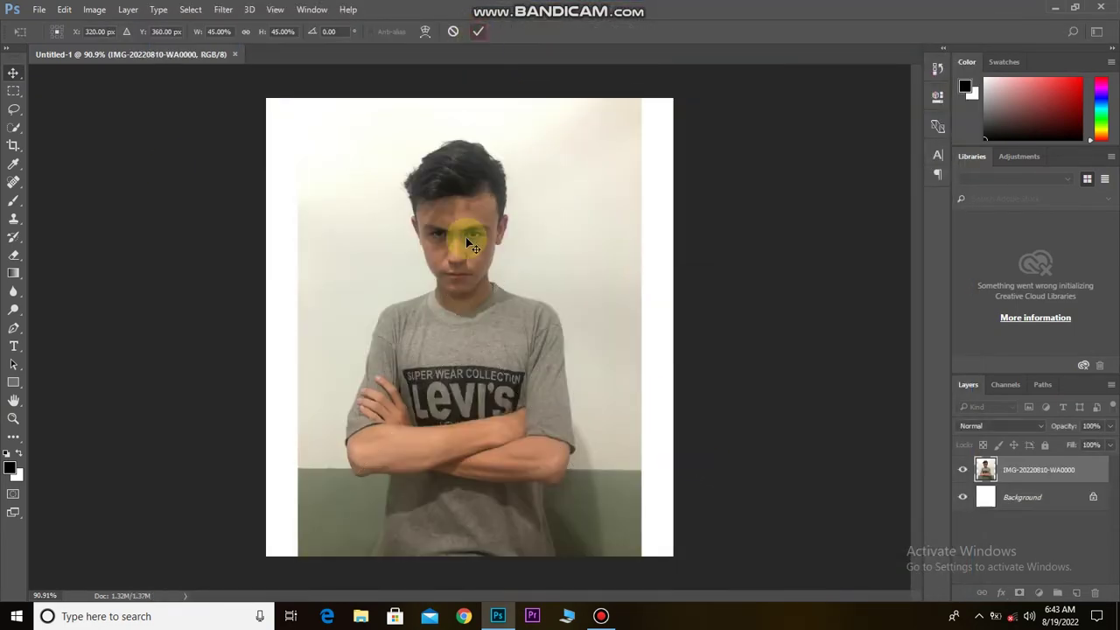
Step: Resize the image to 2000 × 2250 pixels
left_click(93, 10)
left_click(123, 111)
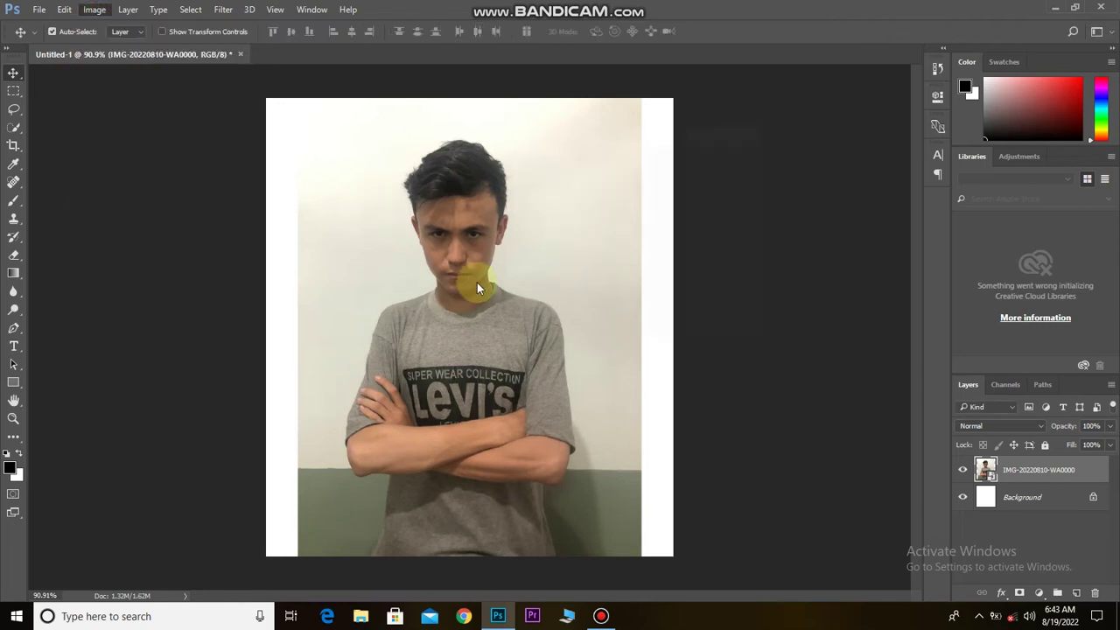
type("20")
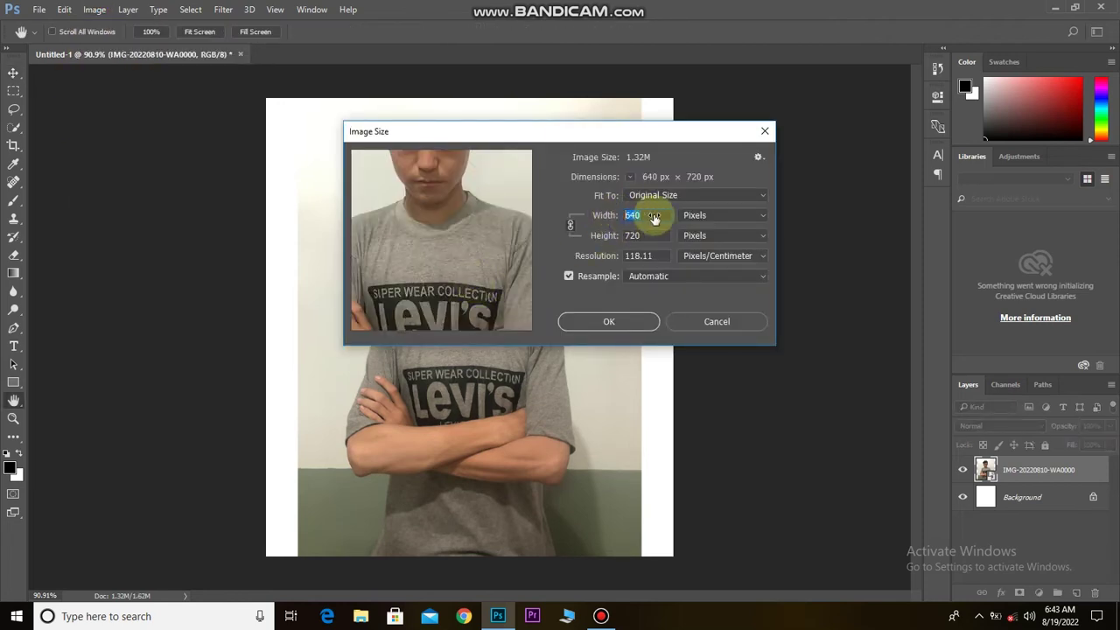
type("0")
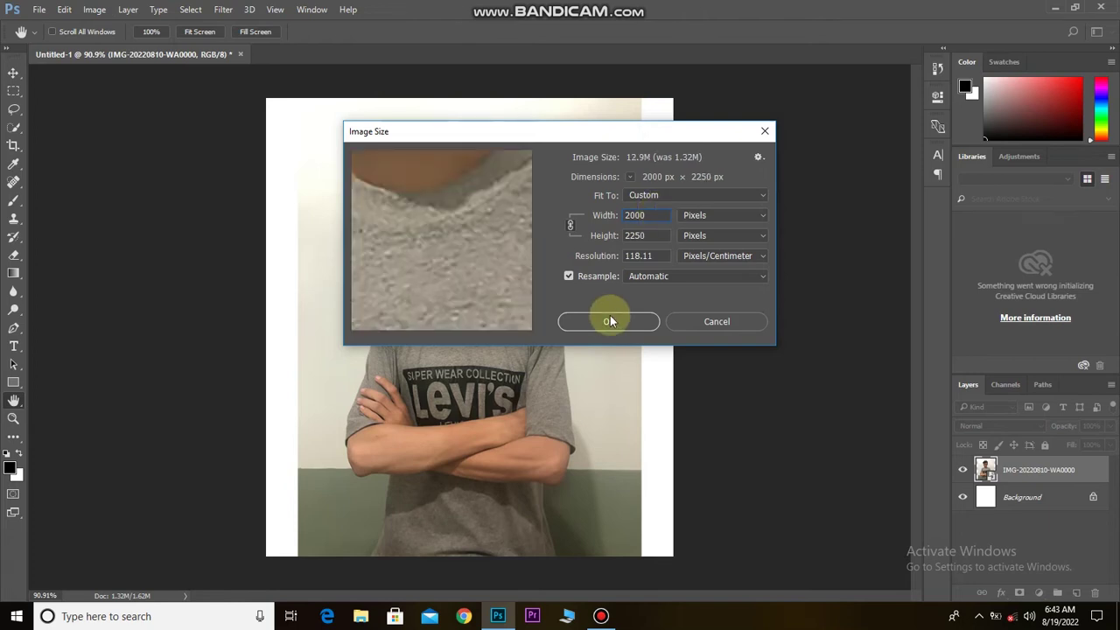
left_click(609, 321)
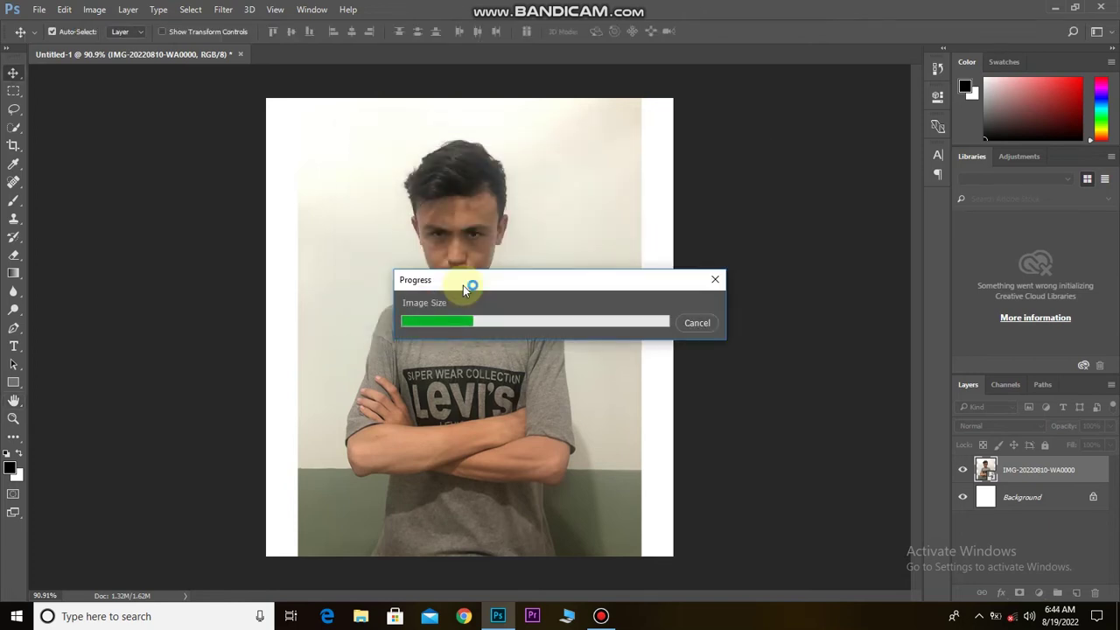
Step: Scale the photo layer up so it covers the whole canvas
scroll(473, 288, "down", 3)
scroll(532, 386, "down", 3)
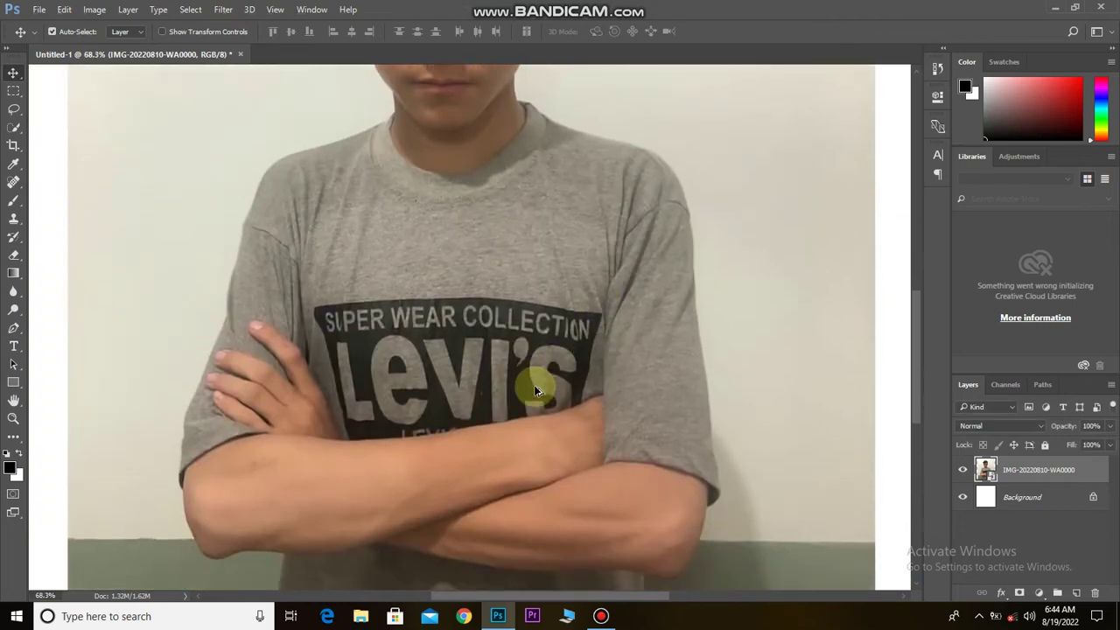
key("ctrl+0")
key("ctrl+t")
scroll(610, 207, "down", 1)
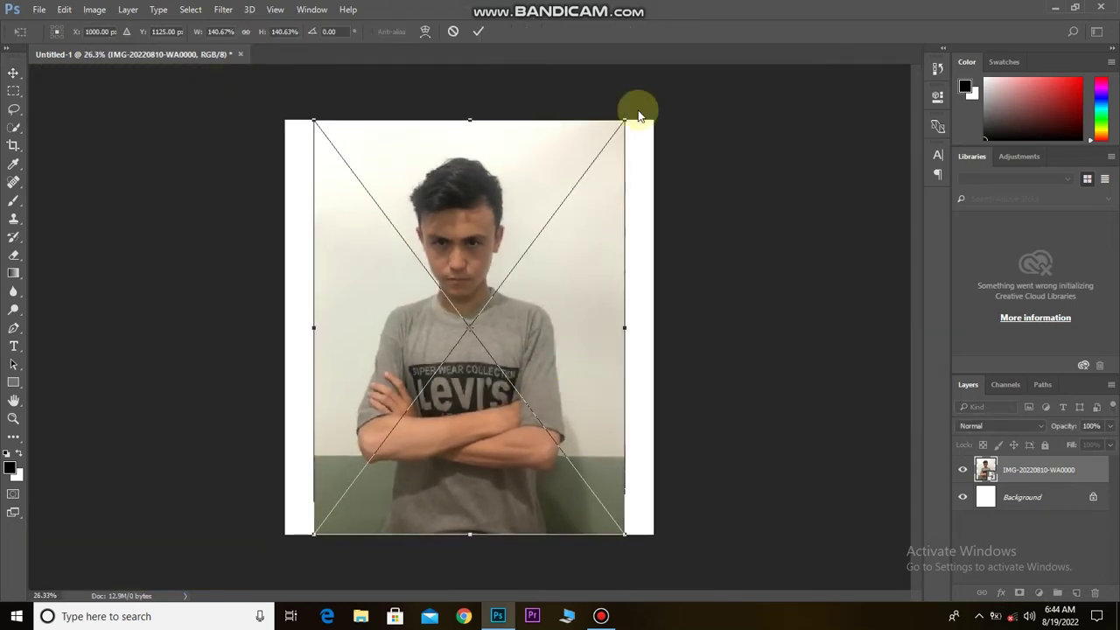
left_click_drag(647, 108, 667, 96)
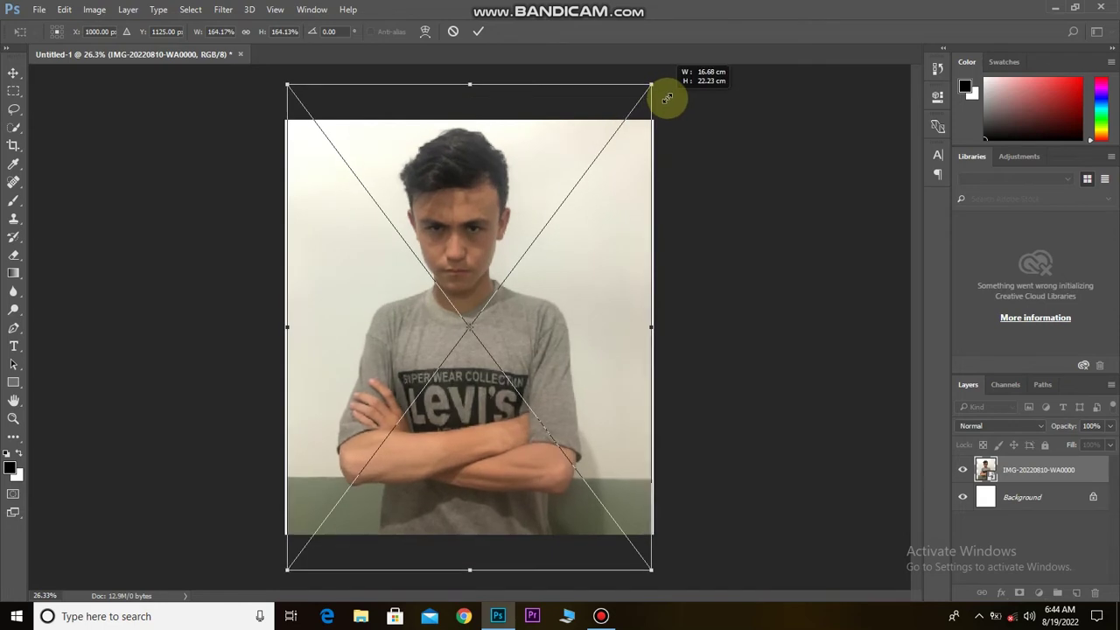
key("Return")
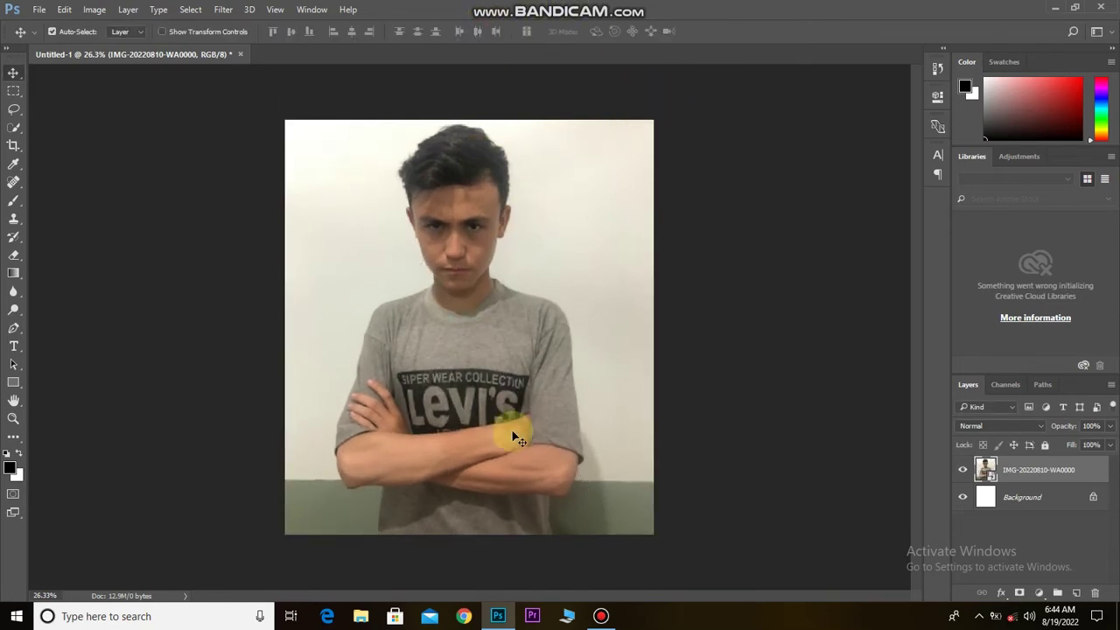
scroll(495, 401, "up", 2)
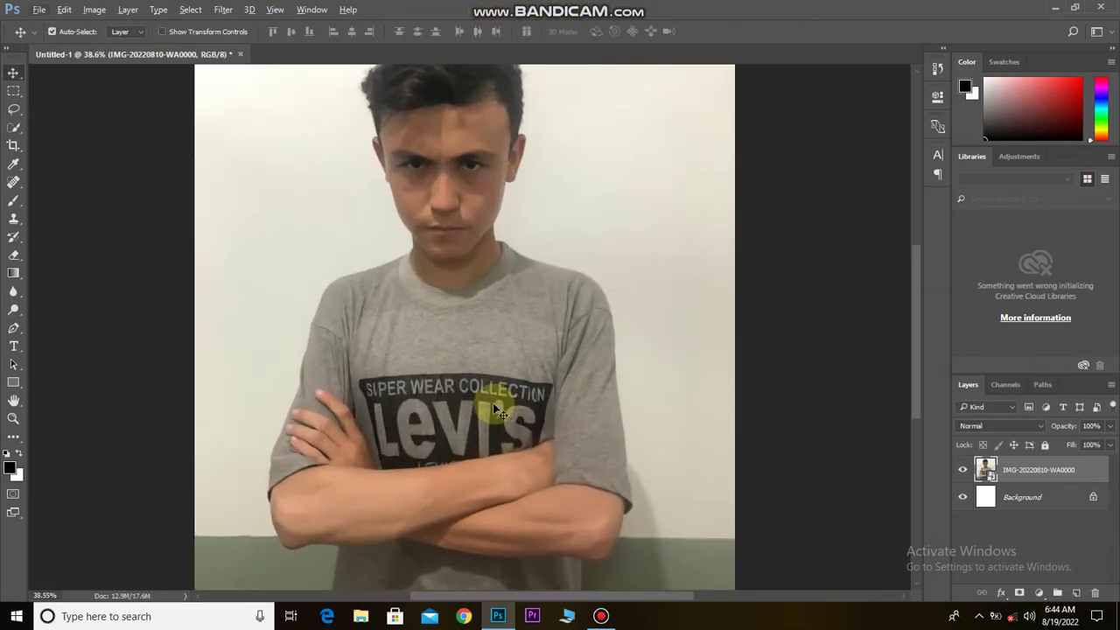
Step: Apply Brightness/Contrast to the photo with Brightness 14 and Contrast 38
scroll(490, 394, "up", 2)
scroll(481, 370, "down", 2)
scroll(487, 318, "up", 2)
scroll(488, 318, "down", 1)
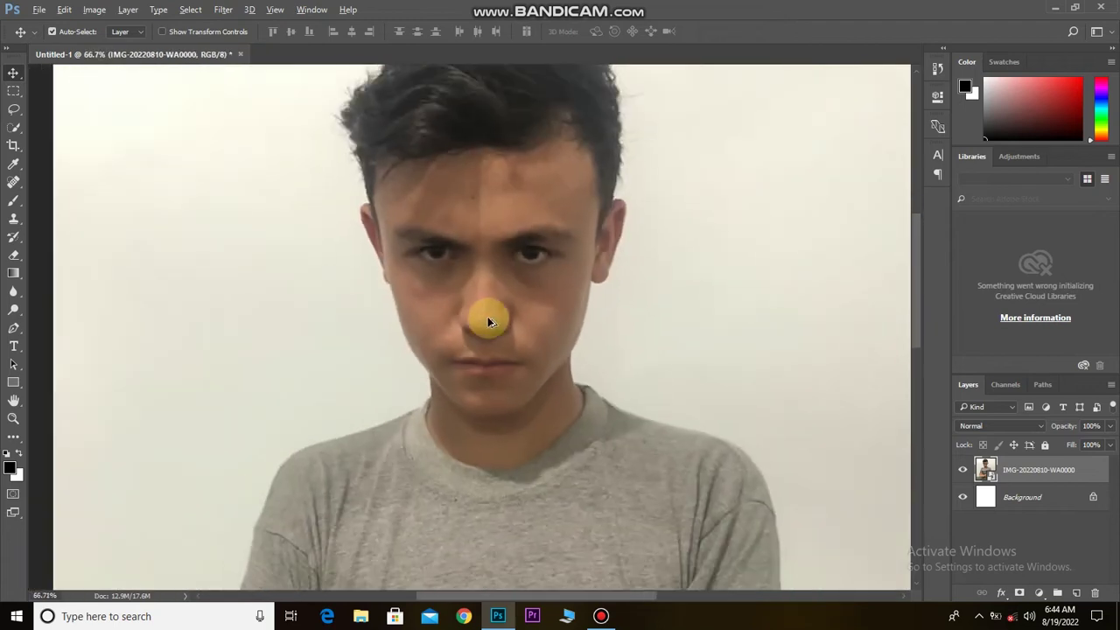
left_click(91, 10)
mouse_move(114, 44)
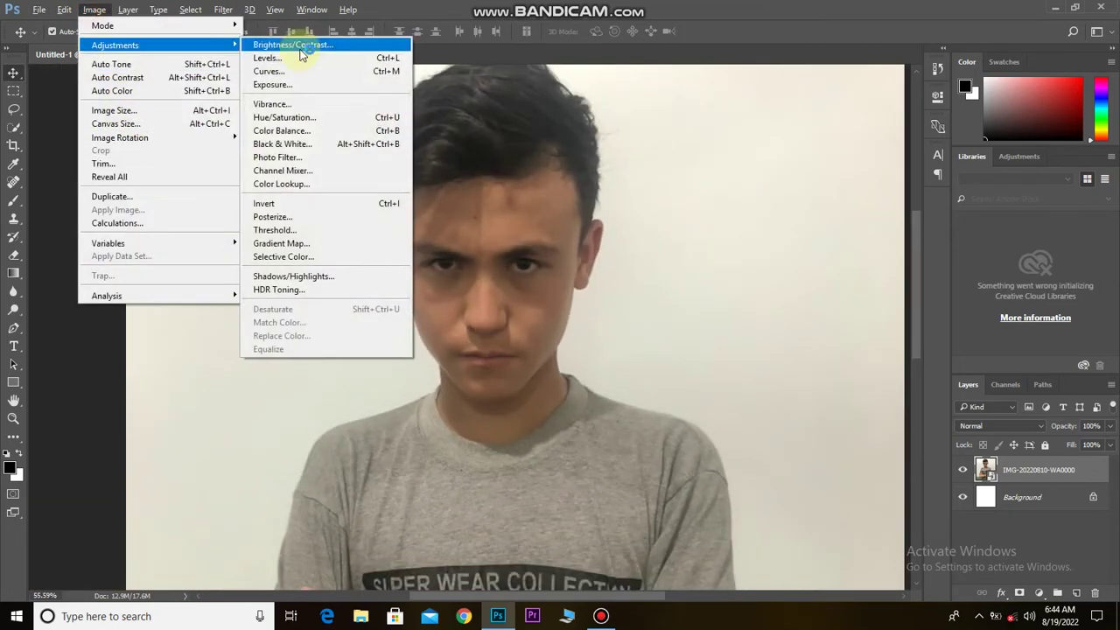
left_click(299, 48)
left_click_drag(567, 158, 758, 152)
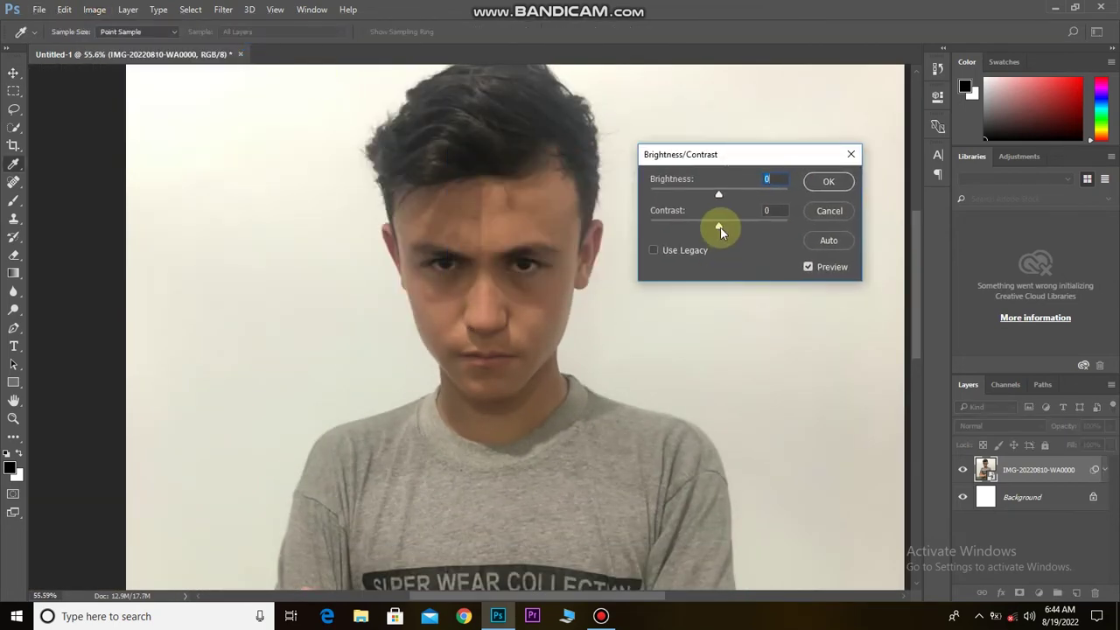
left_click_drag(718, 194, 729, 203)
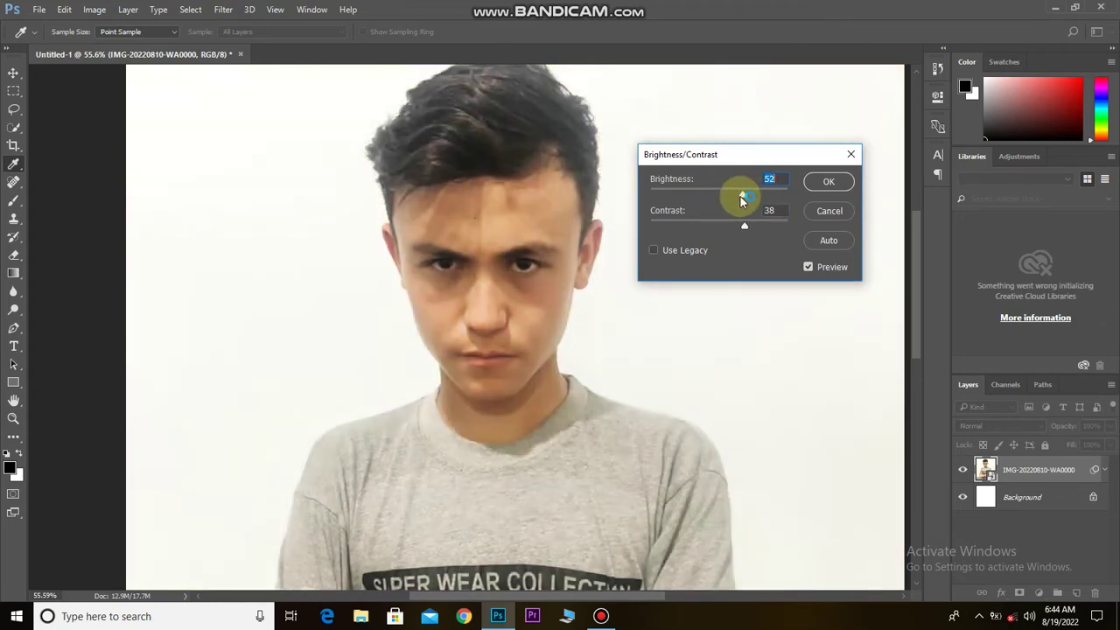
left_click(829, 189)
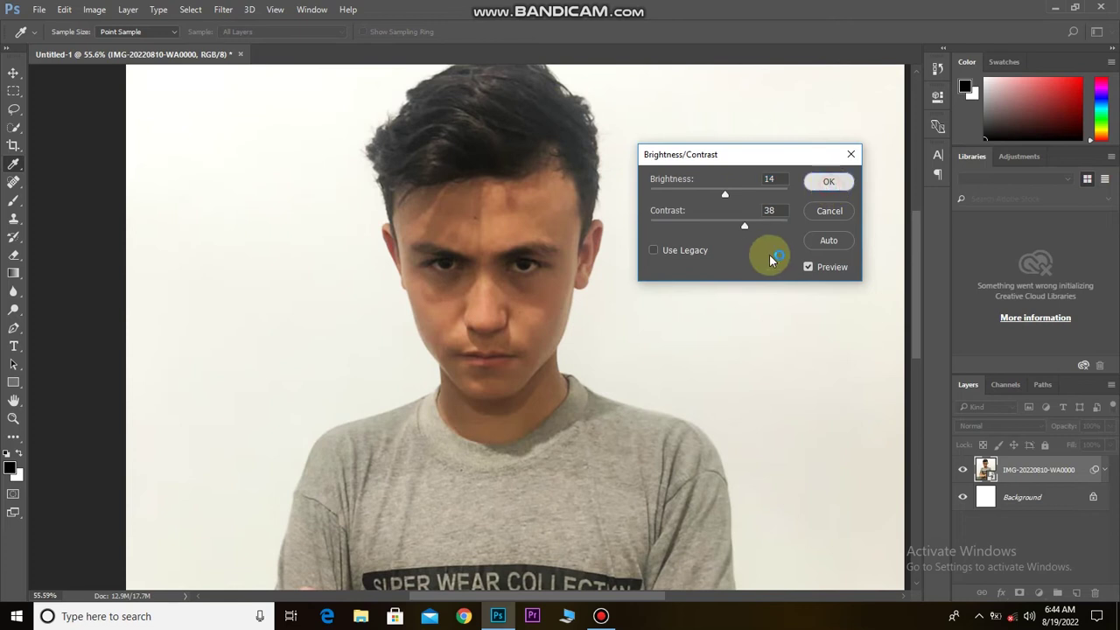
Step: Collapse the smart filter list and add an empty Layer 1 on top
scroll(567, 340, "down", 2)
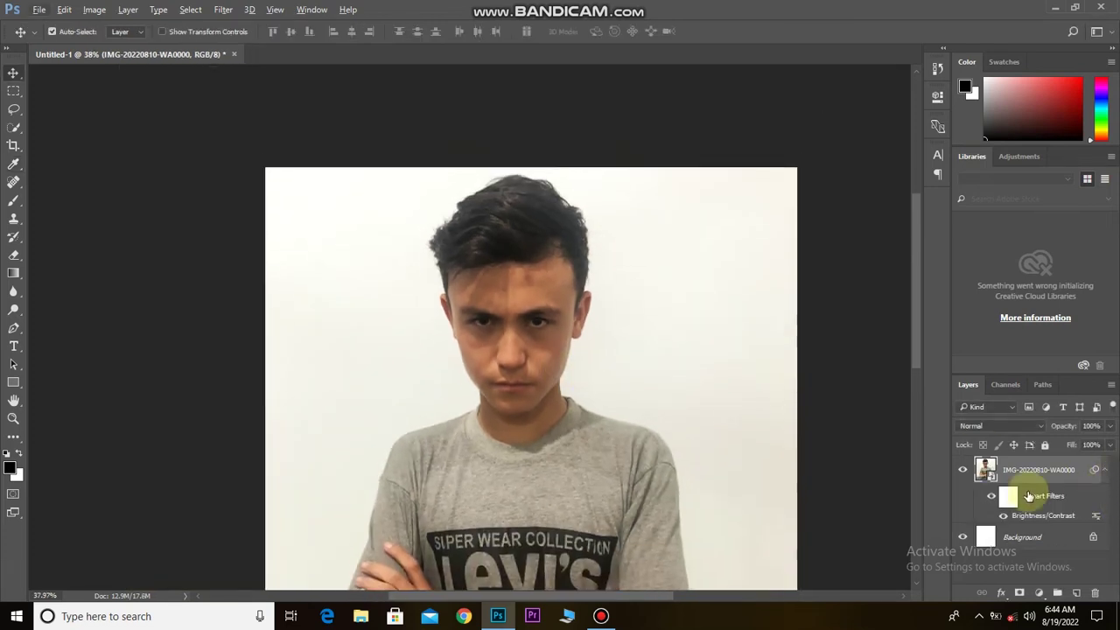
left_click(1103, 470)
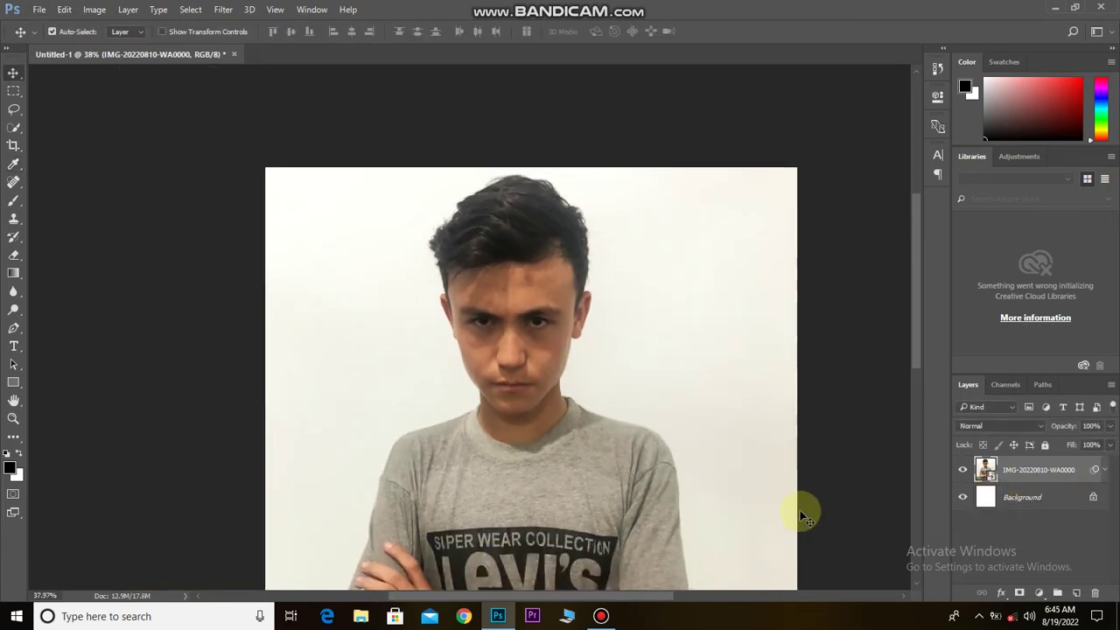
left_click(1076, 592)
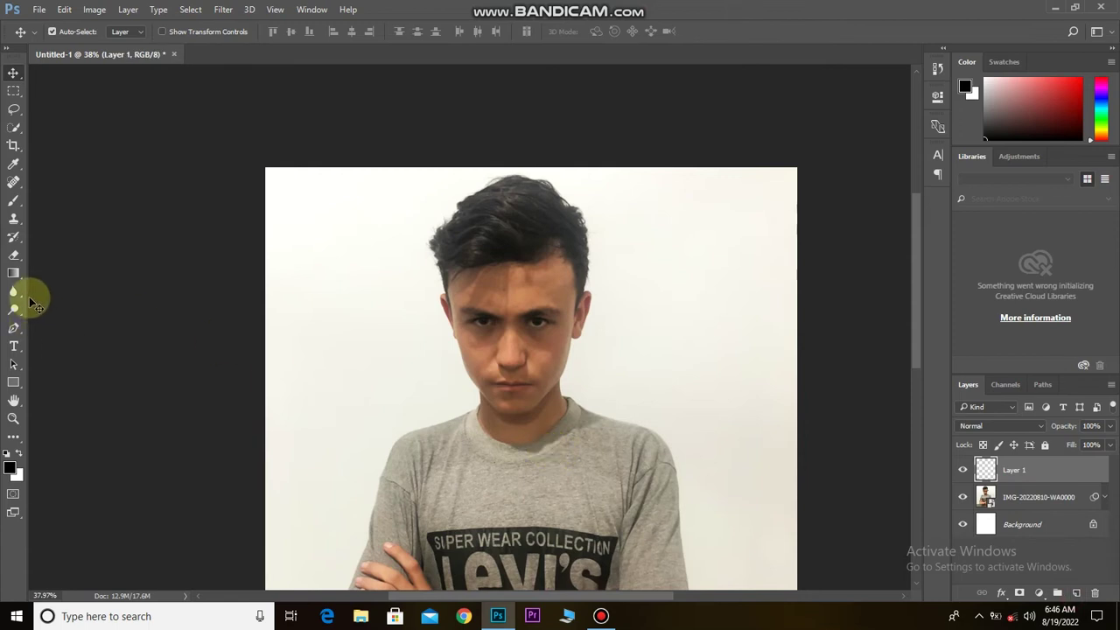
Step: Trace the right nostril with the Pen tool and stroke it with a tapered black line
left_click(13, 330)
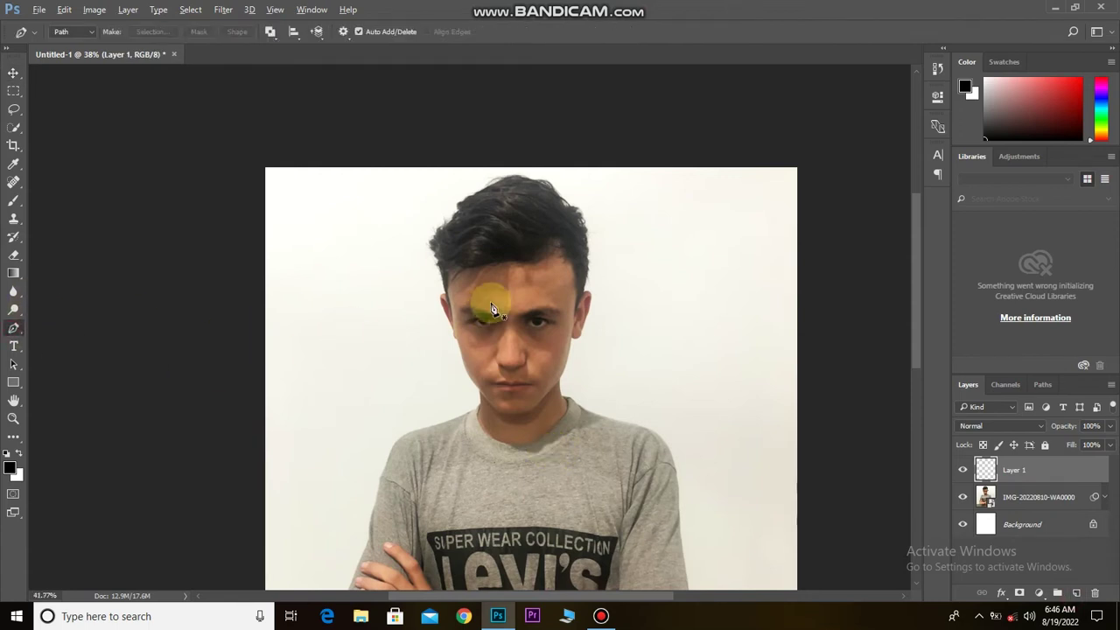
scroll(493, 311, "up", 2)
scroll(563, 395, "up", 2)
scroll(588, 370, "up", 1)
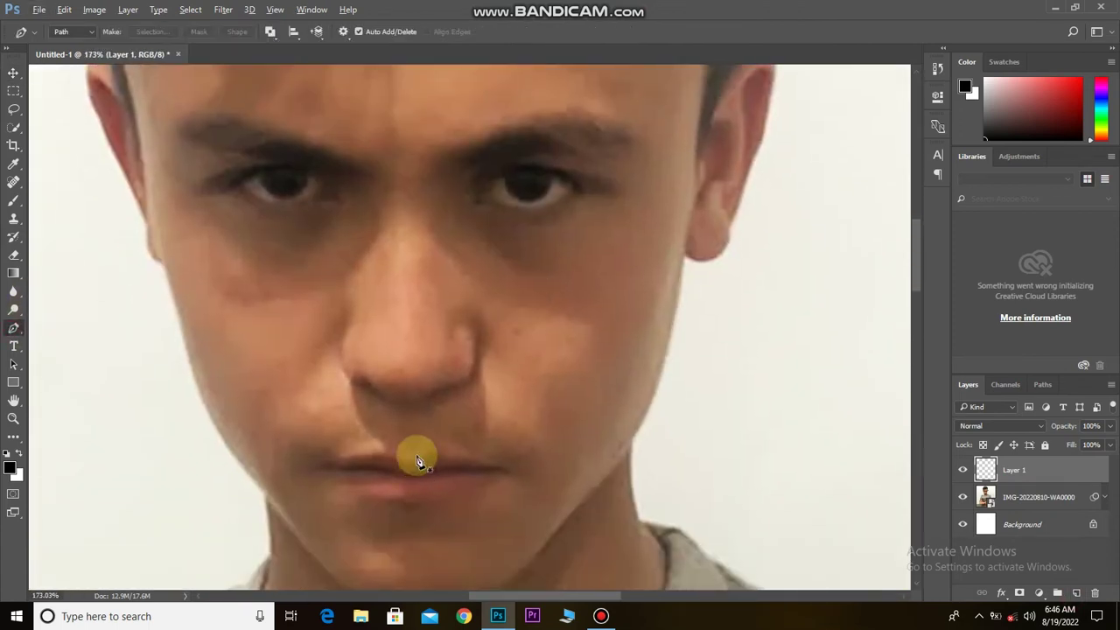
scroll(418, 461, "up", 1)
scroll(437, 389, "up", 1)
left_click(435, 383)
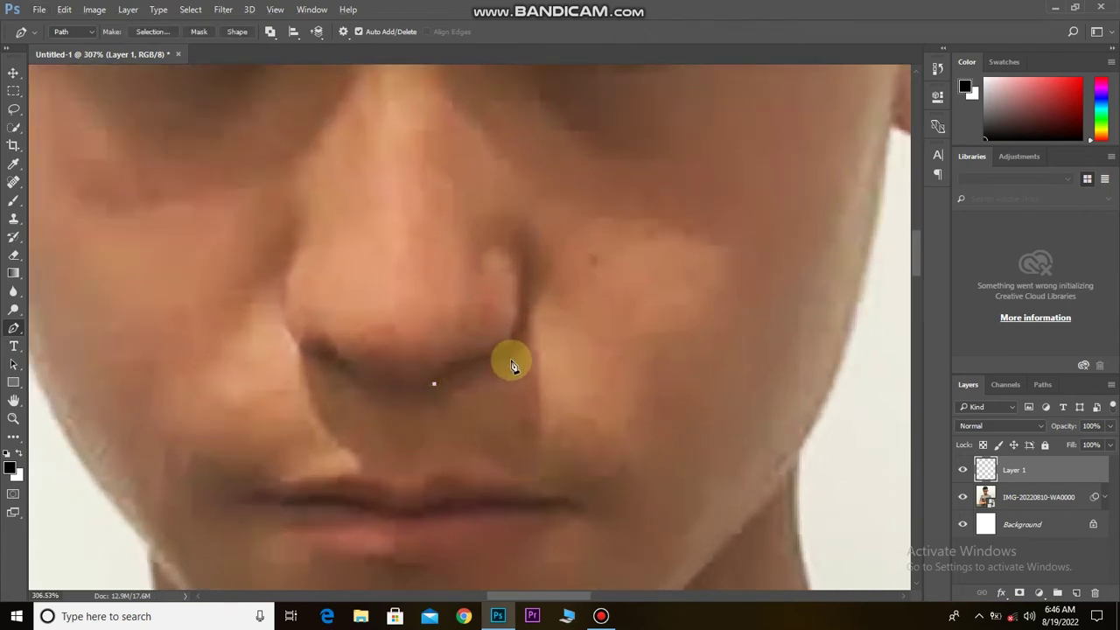
left_click_drag(512, 252, 486, 178)
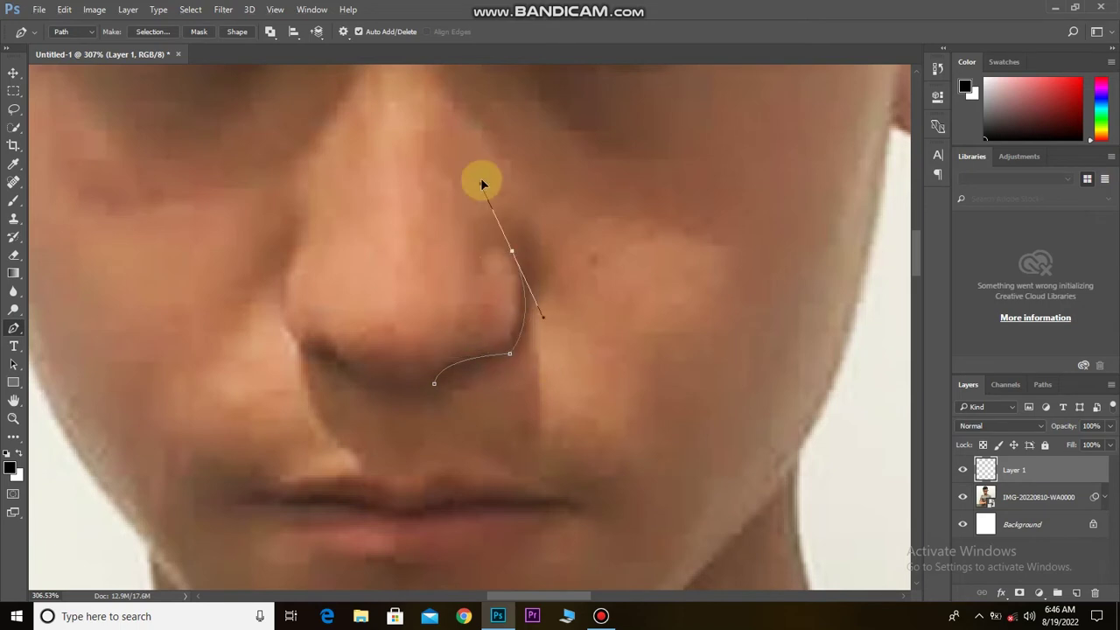
left_click_drag(513, 361, 473, 399)
left_click(513, 363, "alt")
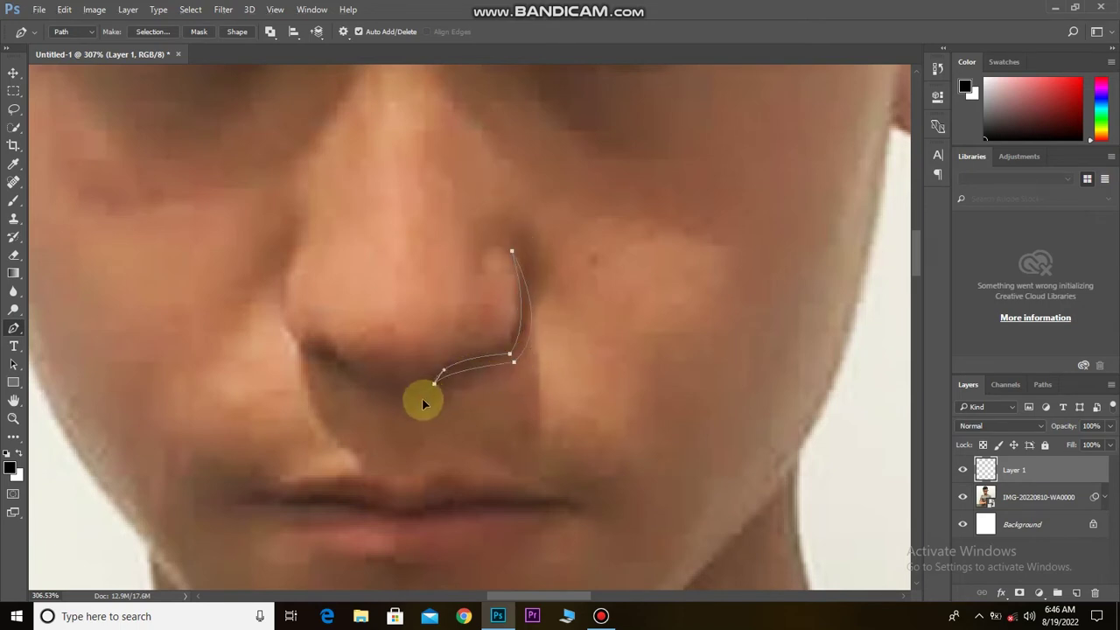
right_click(525, 325)
left_click(569, 353)
left_click(655, 167)
key("Escape")
Step: Trace the left nostril shapes and fill them with black
scroll(381, 411, "up", 1)
left_click(376, 390)
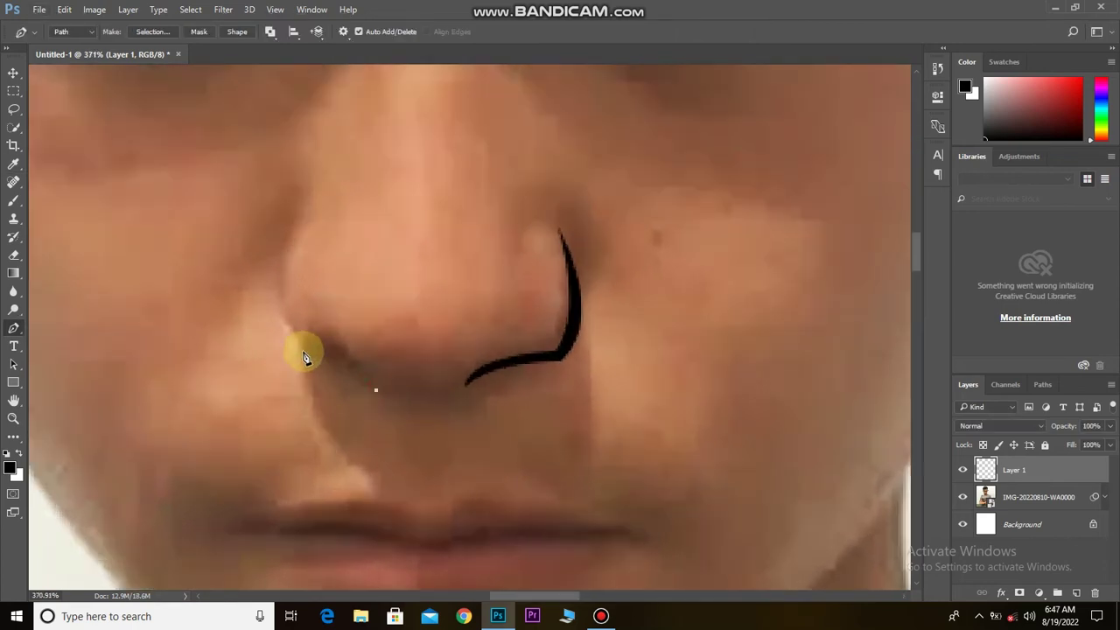
left_click_drag(280, 407, 280, 413)
right_click(329, 359)
left_click(493, 343)
left_click_drag(312, 222, 369, 186)
left_click_drag(303, 342, 283, 292)
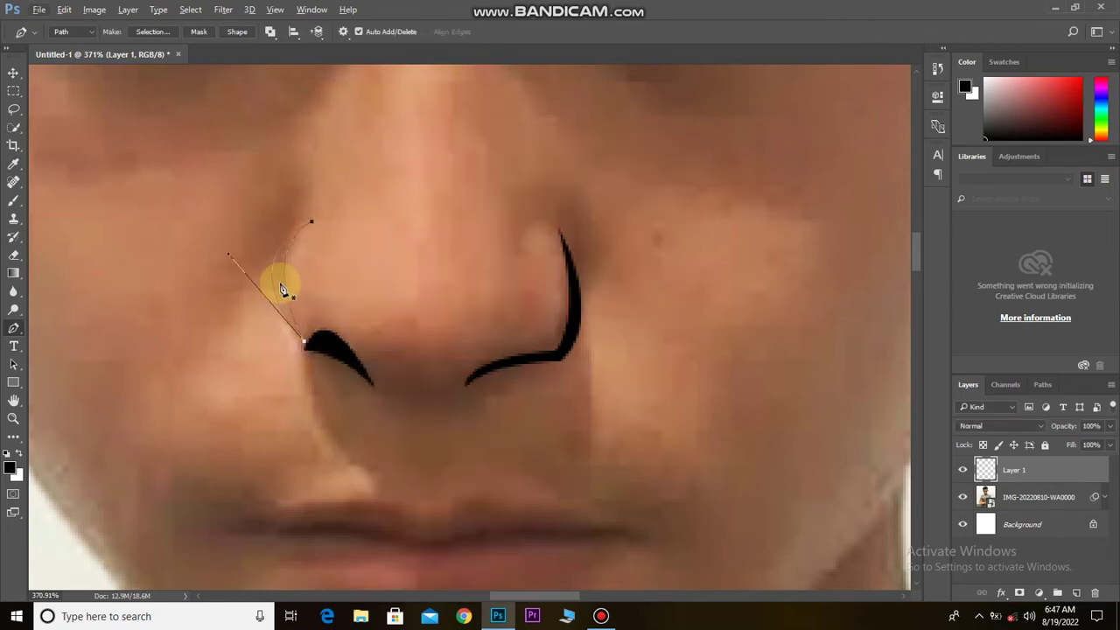
right_click(282, 289)
left_click(362, 343)
key("Return")
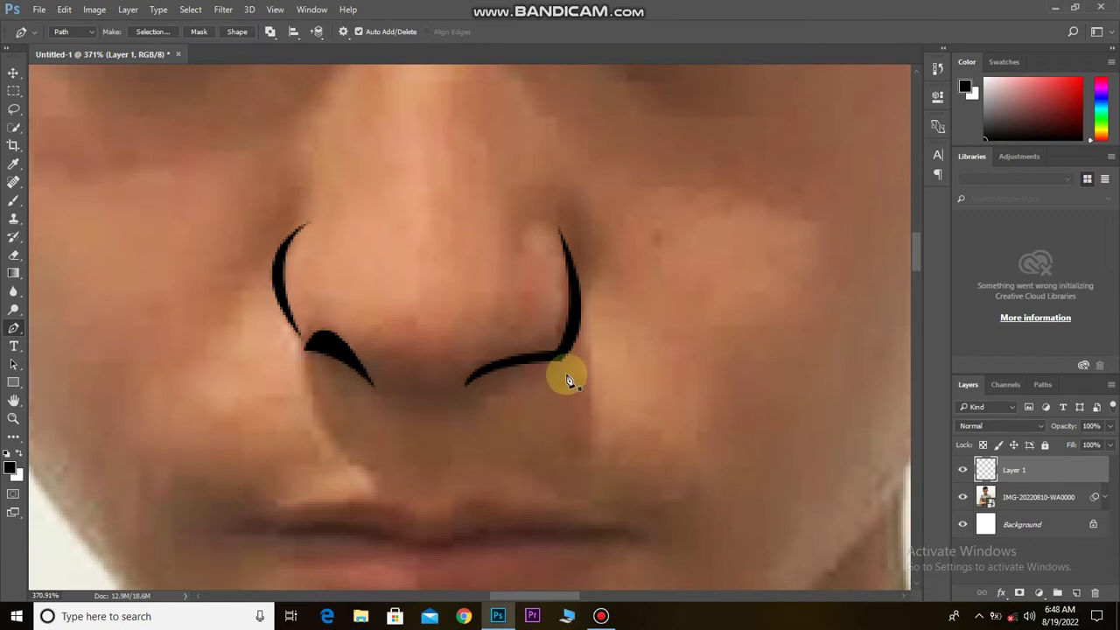
Step: Begin a new curved outline along the right nostril's base
scroll(595, 437, "down", 5)
scroll(628, 459, "up", 5)
left_click(580, 366)
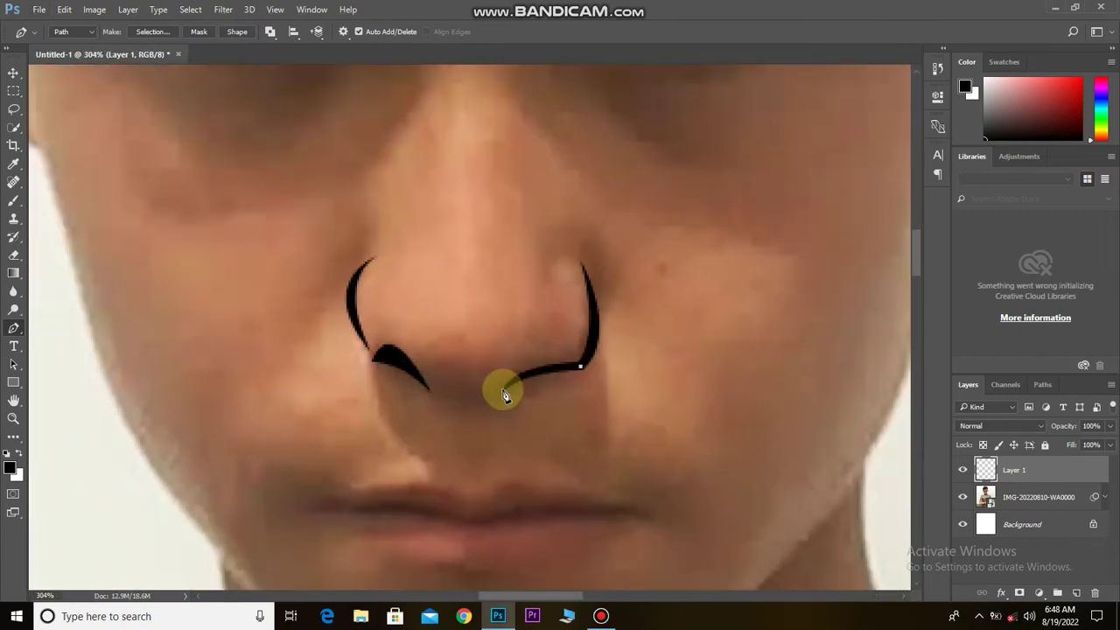
left_click_drag(502, 415, 504, 411)
Step: Close the right nostril outline and fill it with black
left_click(581, 368)
right_click(557, 378)
left_click(612, 358)
left_click(663, 165)
scroll(639, 380, "down", 5)
scroll(622, 237, "up", 5)
Step: Trace the first eyebrow as a closed shape and fill it solid black
left_click(738, 315)
left_click_drag(389, 332, 288, 390)
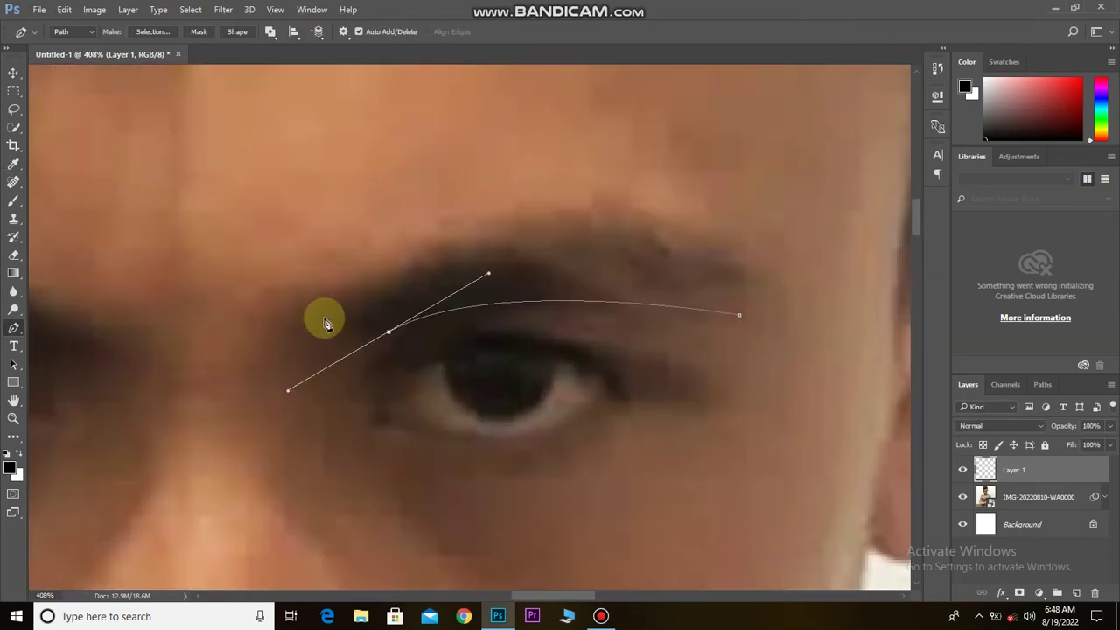
left_click(322, 317)
left_click(410, 262)
left_click_drag(668, 255, 711, 274)
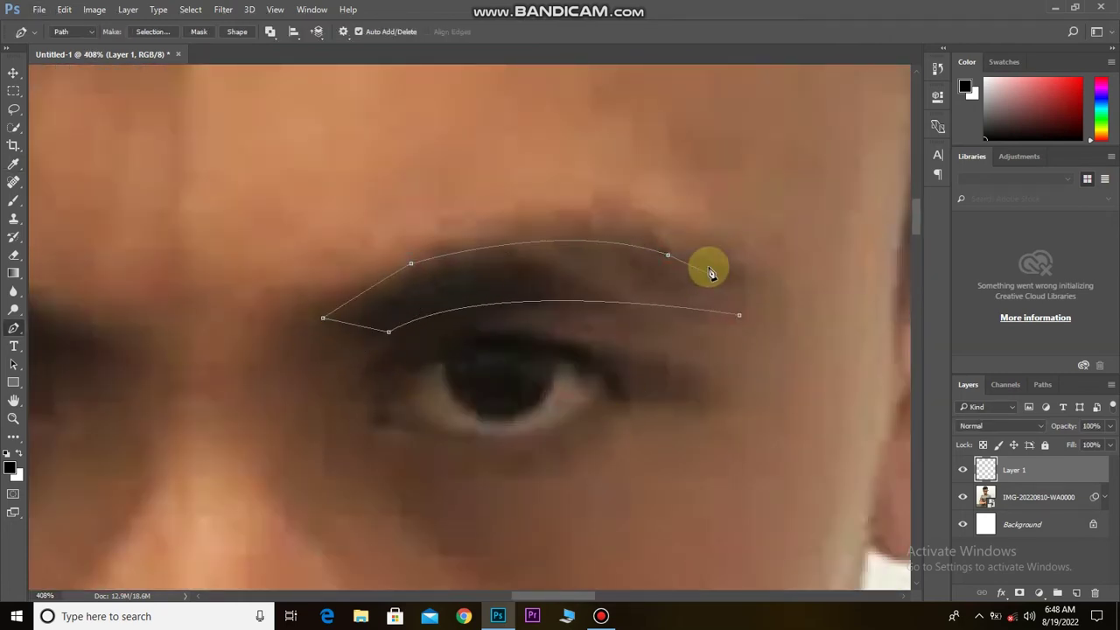
left_click(741, 267)
left_click(738, 315)
right_click(643, 358)
left_click(698, 339)
left_click(654, 167)
Step: Trace the other eyebrow and fill it solid black
left_click(559, 343)
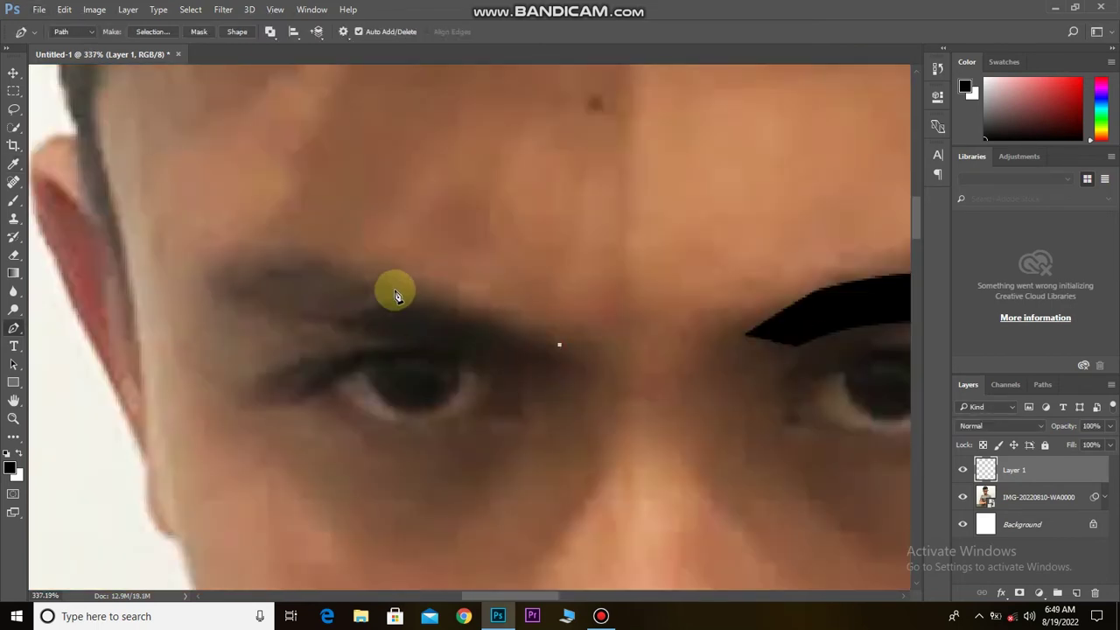
mouse_move(312, 263)
left_mouse_down()
mouse_move(278, 258)
mouse_move(240, 292)
left_mouse_up()
left_click(210, 273)
left_click_drag(363, 334, 431, 344)
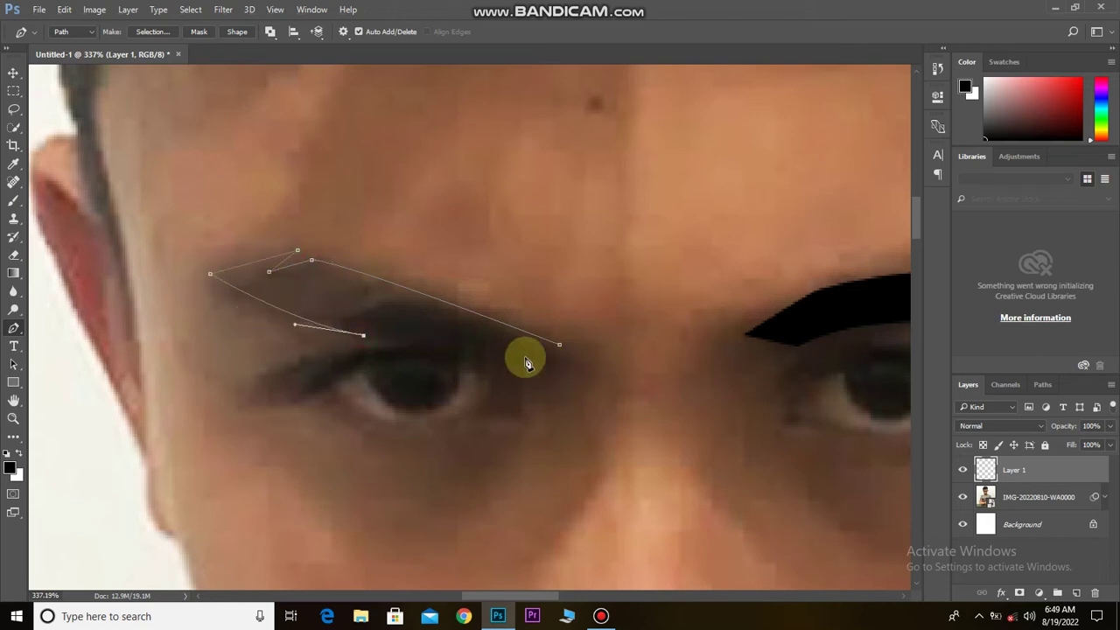
left_click(559, 344)
right_click(562, 350)
left_click(545, 343)
key("Return")
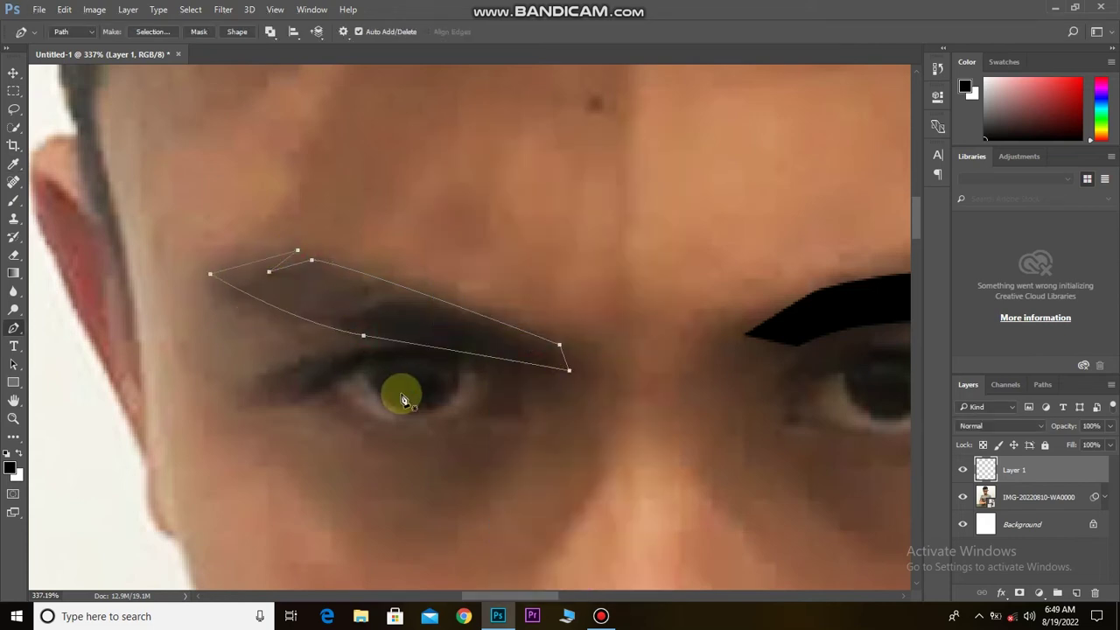
scroll(702, 438, "down", 3)
scroll(702, 438, "up", 3)
Step: Draw a black upper-eyelid line on the first eye
left_click(735, 380)
scroll(393, 376, "down", 1)
mouse_move(371, 412)
left_mouse_down()
mouse_move(261, 593)
mouse_move(262, 571)
left_mouse_up()
left_click(371, 387, "alt")
right_click(719, 249)
left_click(739, 340)
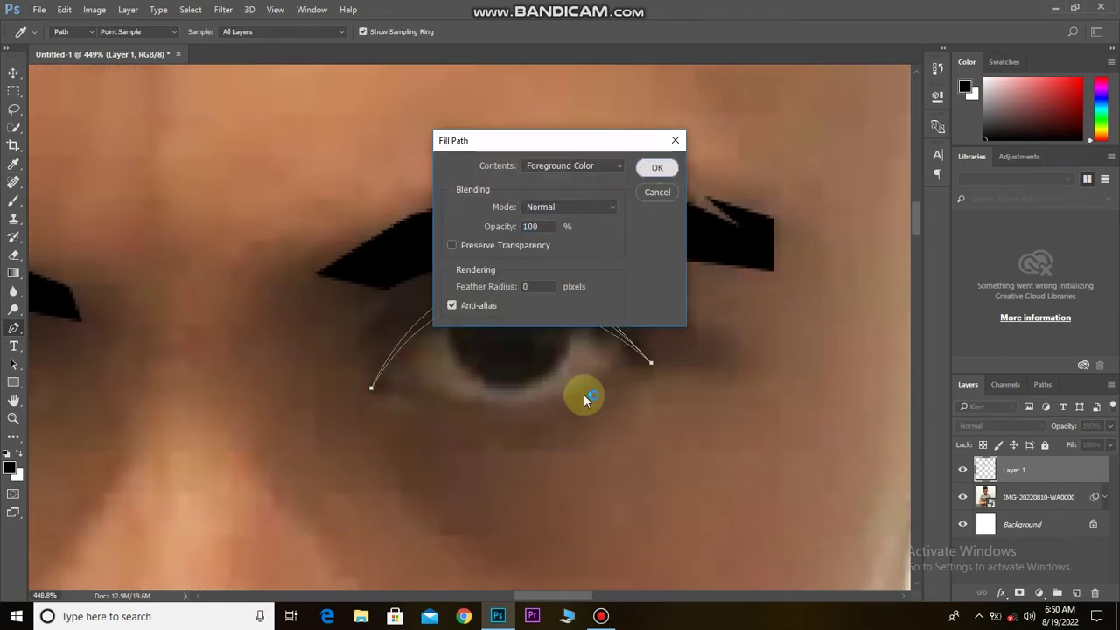
key("Return")
Step: Add a black lower-lid line under the first eye
left_click(632, 355)
left_click_drag(388, 380, 575, 458)
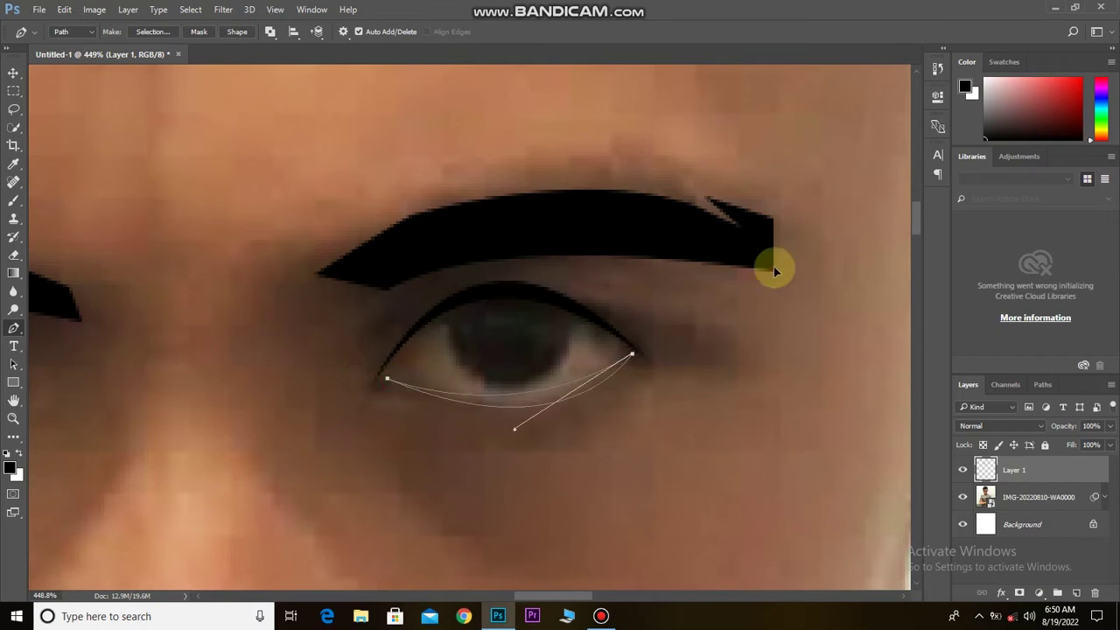
left_click(632, 355)
right_click(565, 409)
left_click(600, 192)
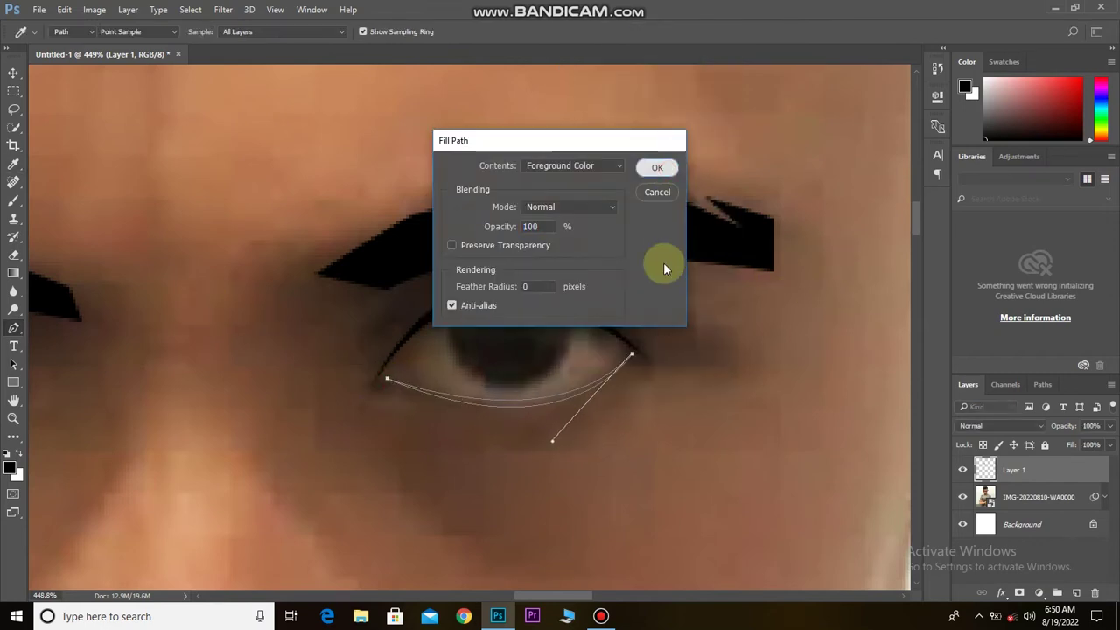
key("Return")
scroll(522, 422, "down", 5)
scroll(364, 445, "up", 4)
Step: Draw a black upper-eyelid line on the second eye
left_click(548, 342)
left_click_drag(263, 374, 158, 468)
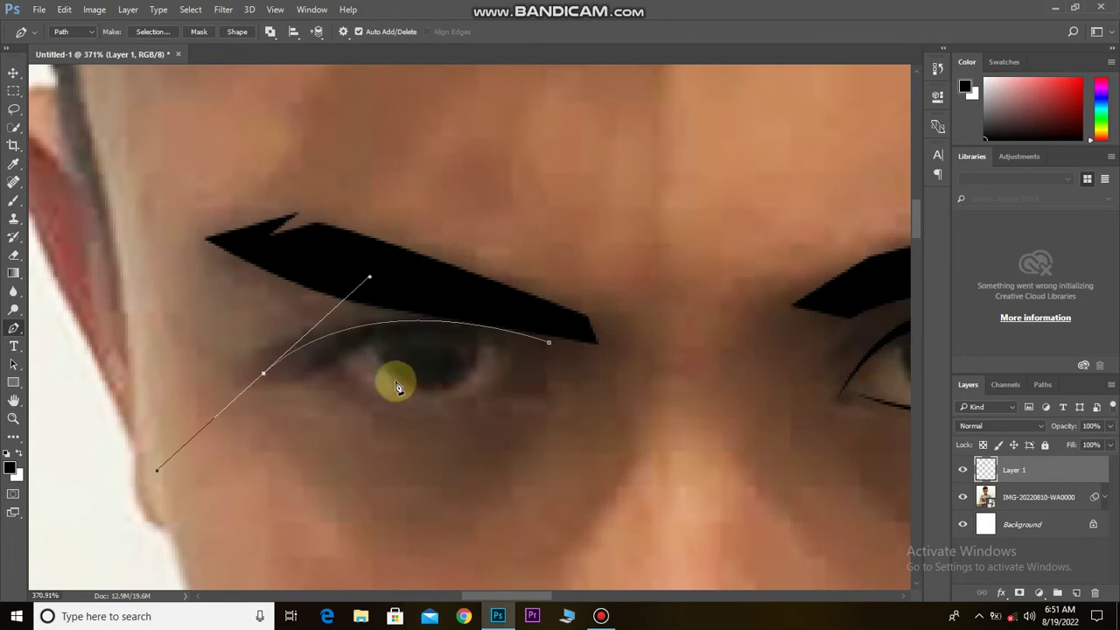
left_click(650, 387)
right_click(408, 332)
left_click(438, 376)
left_click(654, 170)
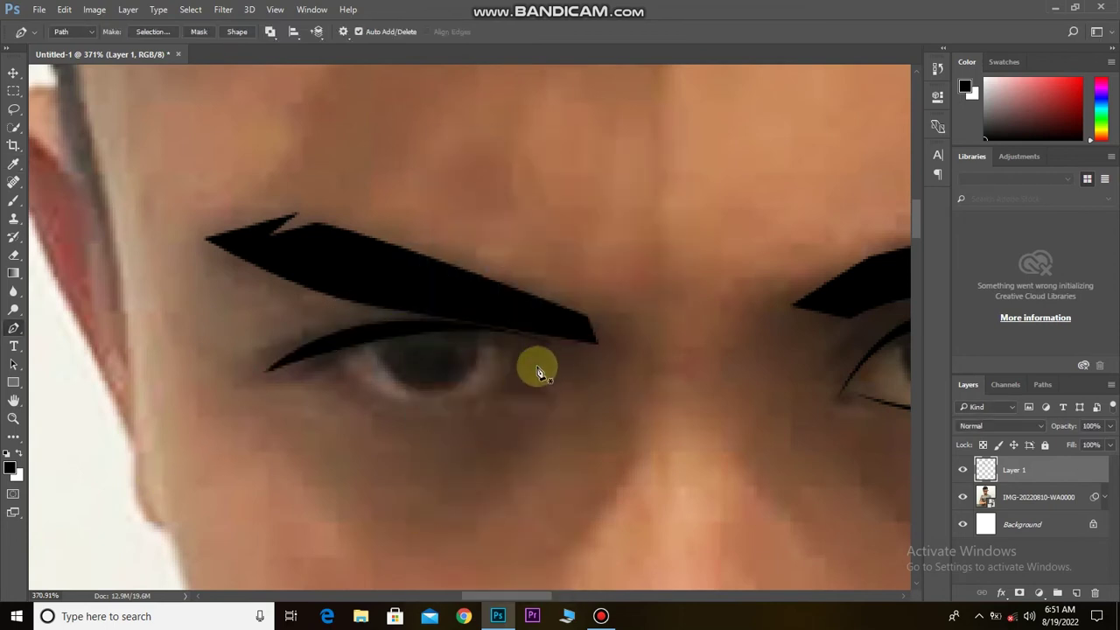
Step: Add a black lower-lid line under the second eye
left_click(518, 374)
left_click_drag(325, 363, 216, 273)
left_click_drag(518, 372, 724, 304)
right_click(451, 411)
left_click(482, 455)
left_click(654, 170)
scroll(620, 463, "down", 5)
scroll(493, 315, "up", 2)
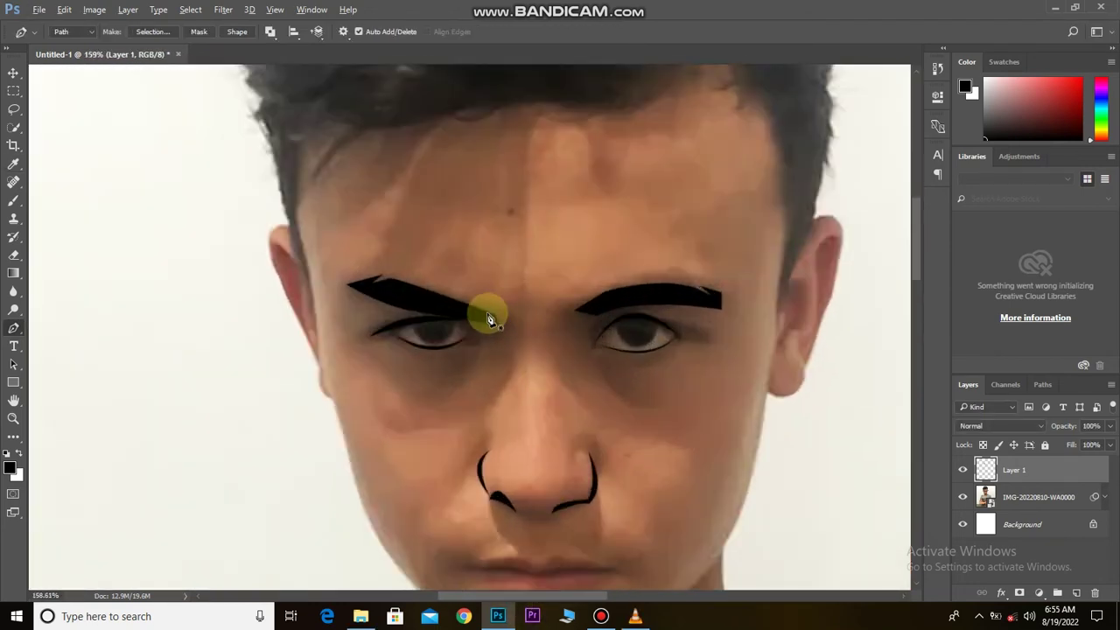
scroll(477, 350, "up", 3)
scroll(473, 329, "up", 2)
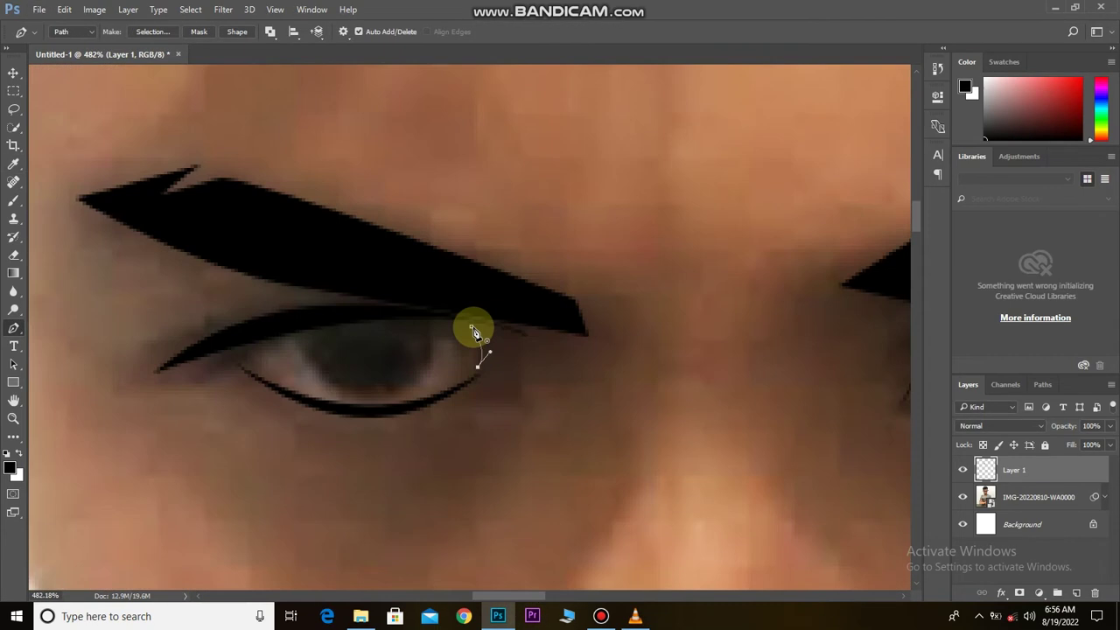
right_click(482, 353)
key("Escape")
Step: Trace the line between the lips and fill it black
scroll(613, 368, "down", 2)
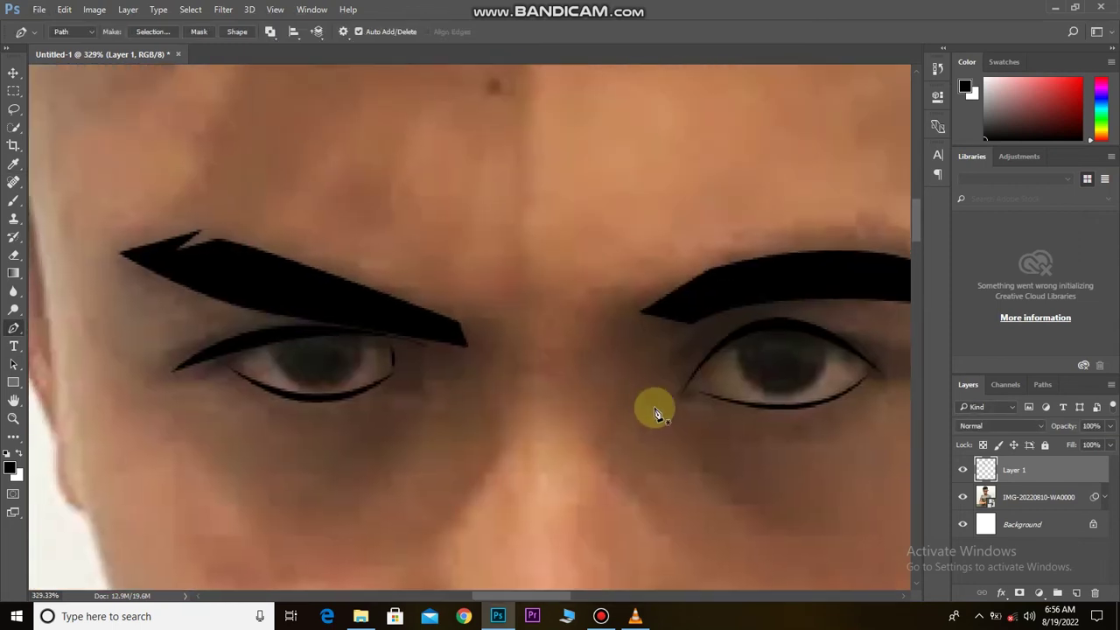
scroll(711, 429, "down", 2)
scroll(711, 428, "down", 3)
scroll(717, 442, "up", 3)
left_click(718, 441)
left_click_drag(542, 450, 602, 430)
left_click(509, 450)
left_click_drag(374, 448, 373, 443)
left_click_drag(509, 459, 539, 477)
right_click(625, 441)
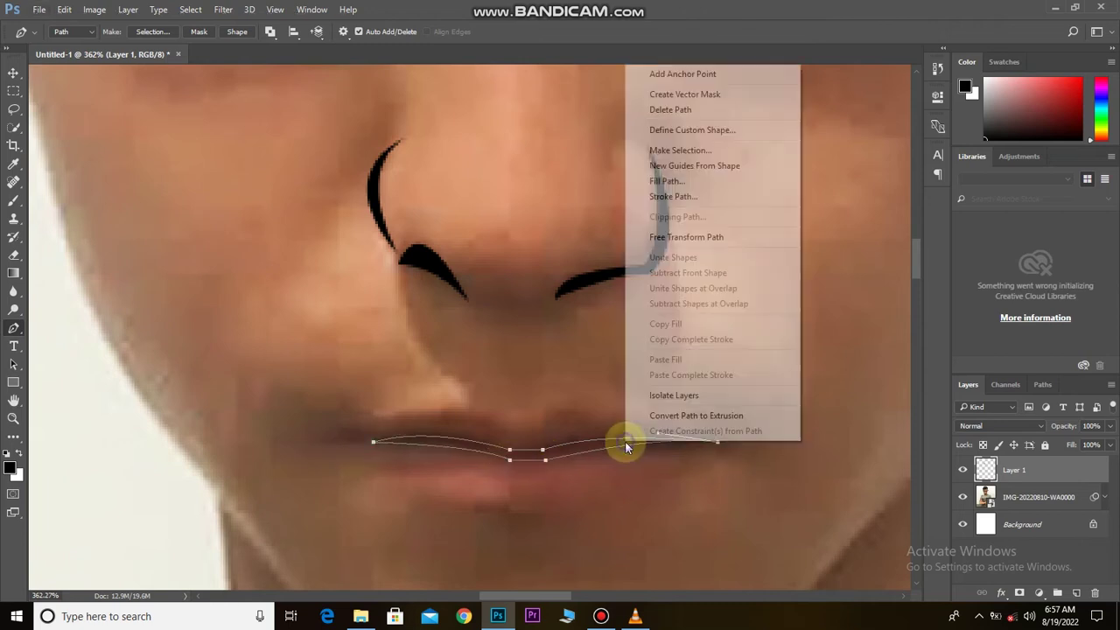
left_click(674, 168)
key("Return")
scroll(608, 422, "down", 1)
scroll(648, 451, "down", 3)
scroll(543, 376, "up", 2)
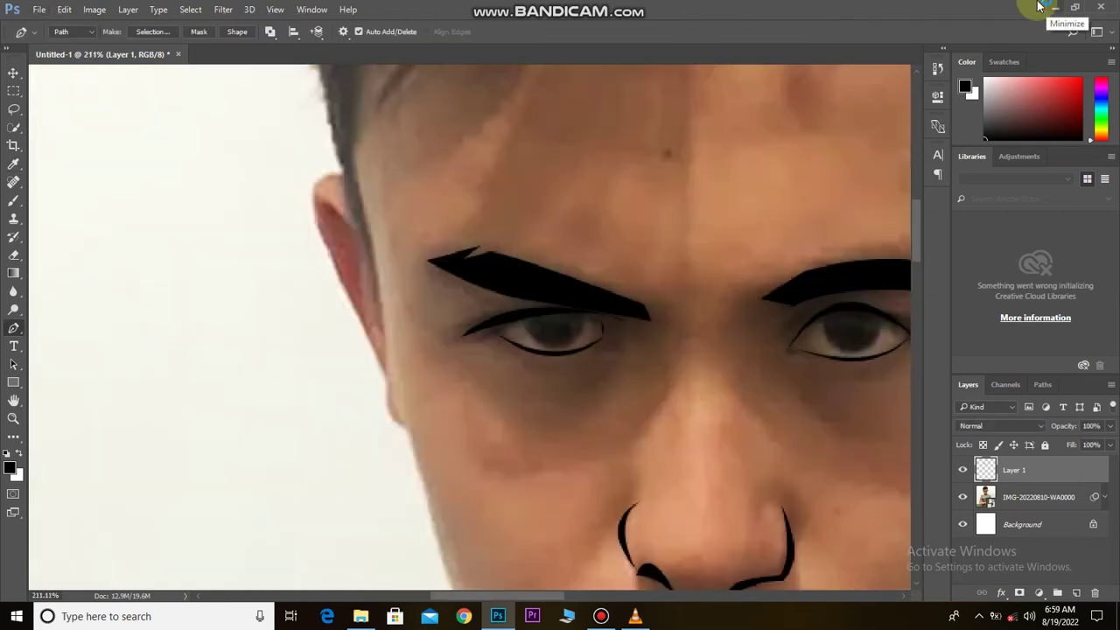
scroll(400, 290, "up", 1)
scroll(368, 295, "up", 1)
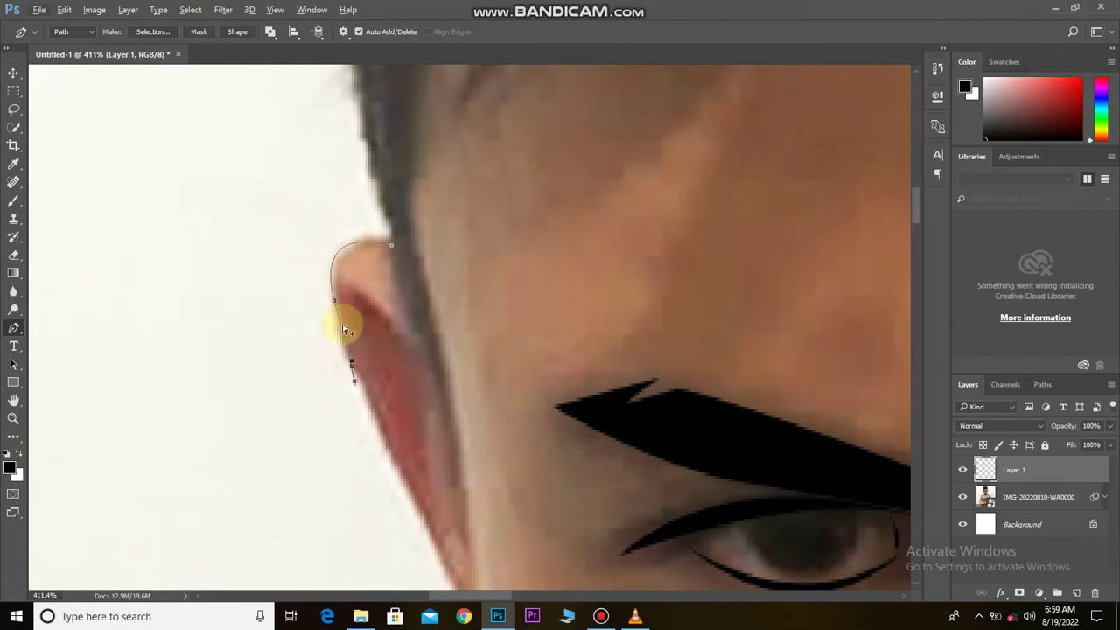
Step: Trace a curved path along the jawline and stroke it in black
scroll(445, 560, "down", 2)
key("super")
key("Escape")
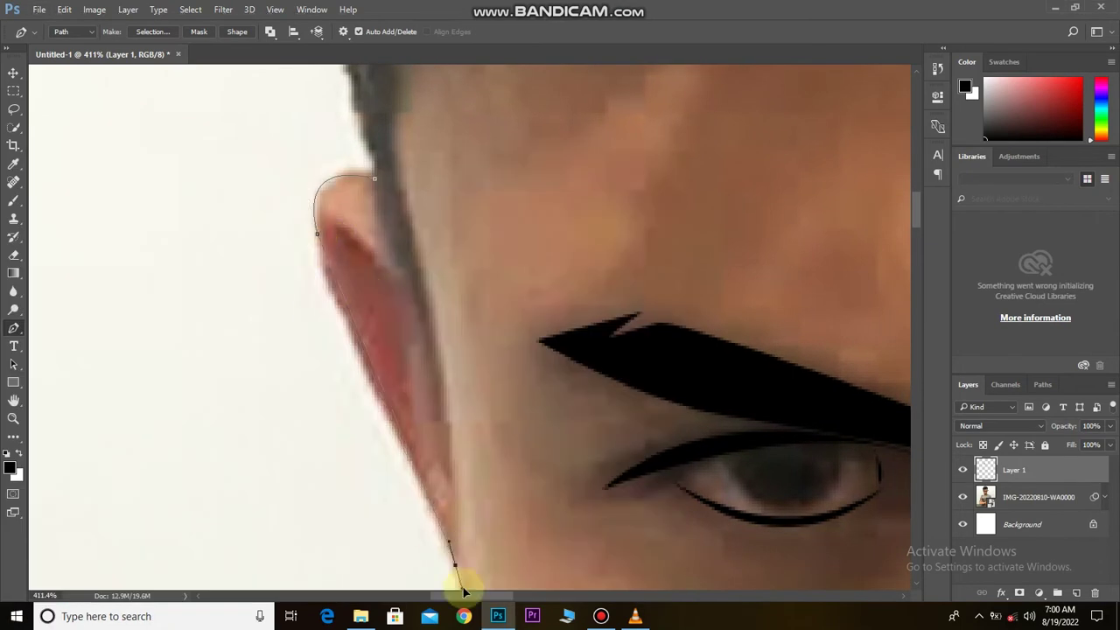
scroll(477, 590, "down", 2)
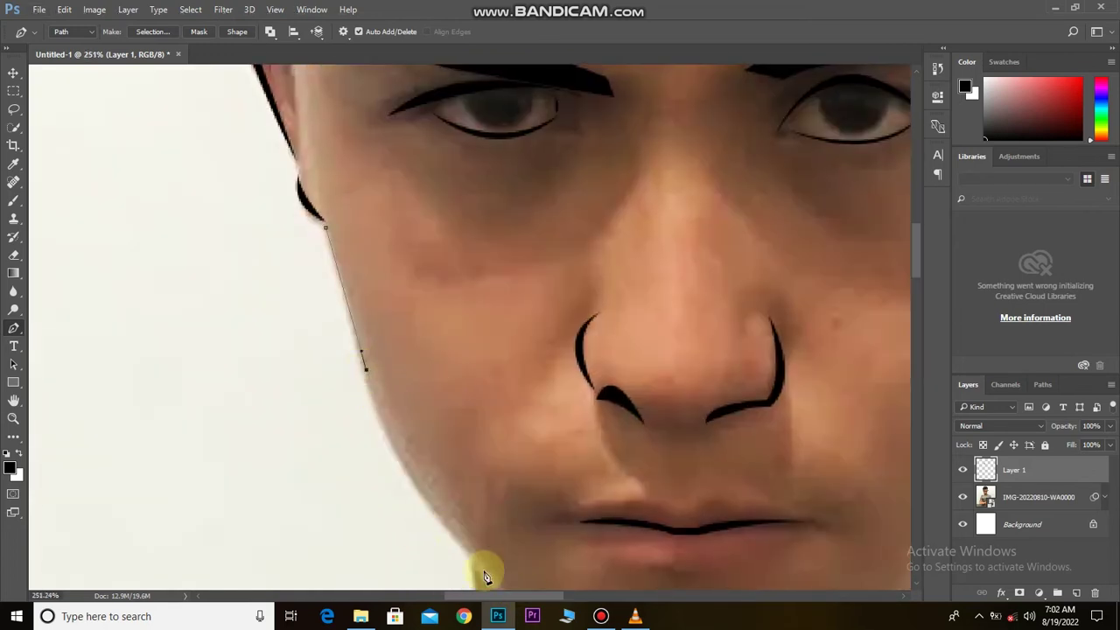
scroll(486, 578, "down", 3)
left_click_drag(459, 428, 523, 485)
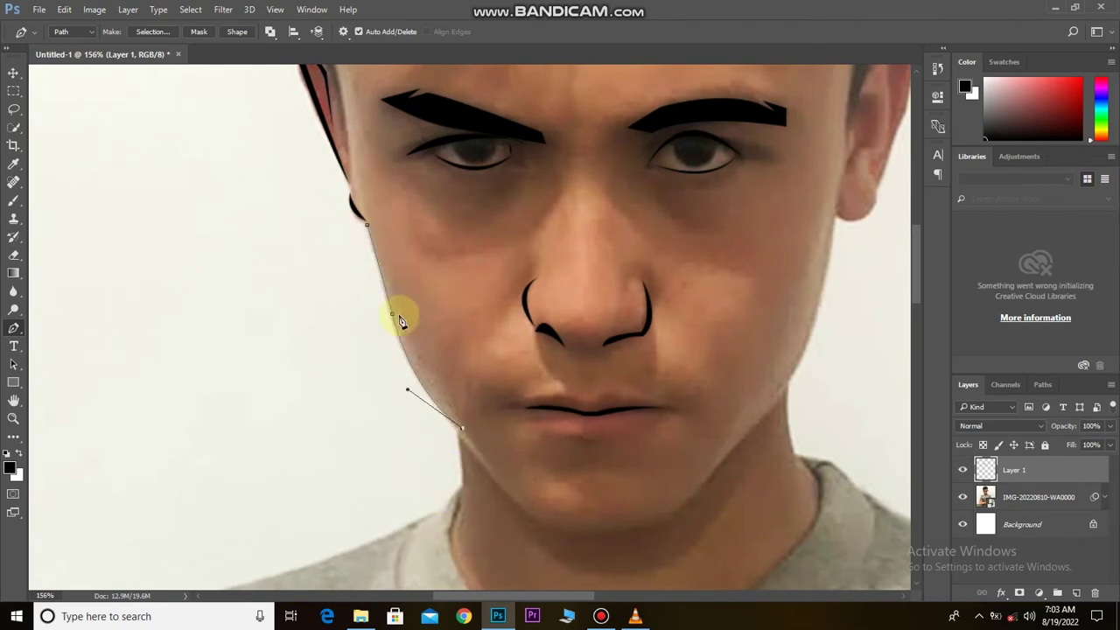
right_click(381, 297)
left_click(455, 332)
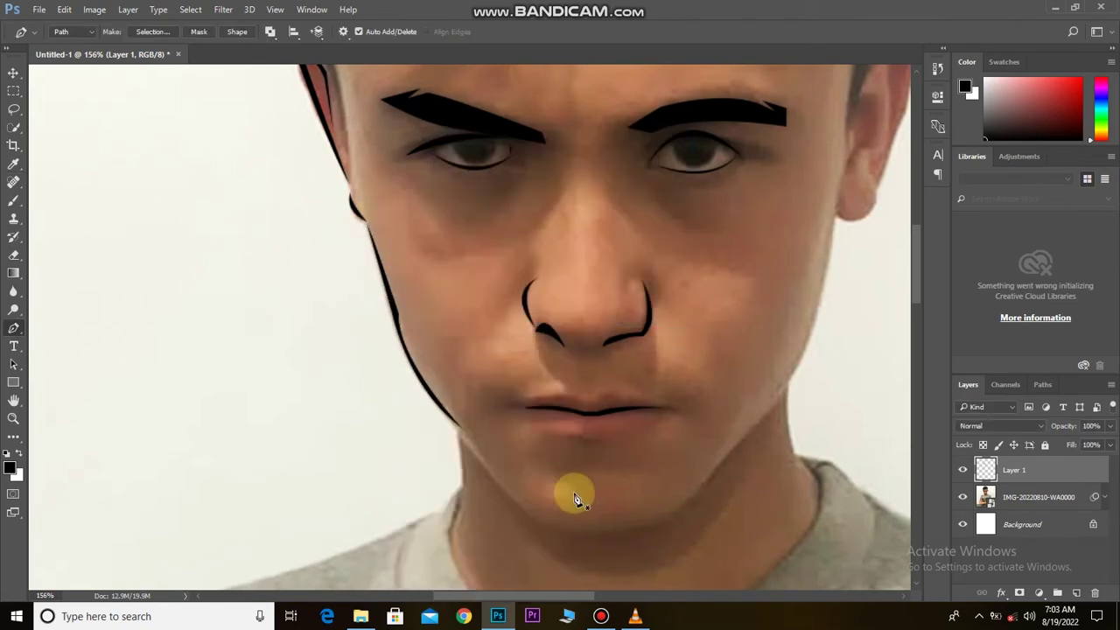
Step: Stroke the next jaw segment black and clear the finished path
scroll(488, 329, "up", 2)
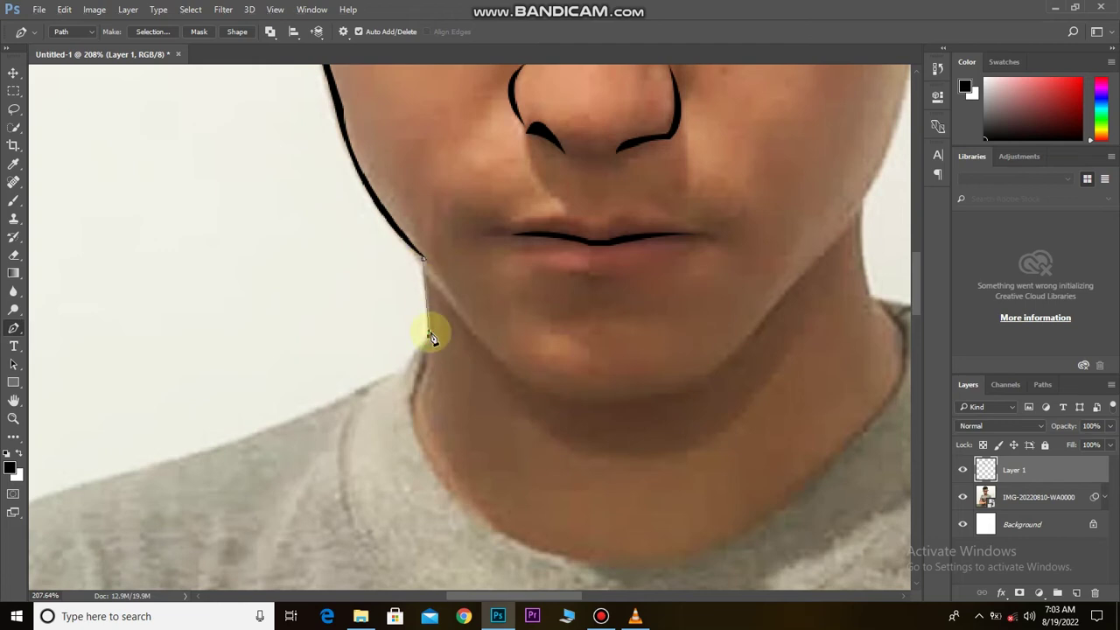
right_click(426, 299)
left_click(464, 280)
left_click(652, 170)
left_click(424, 260)
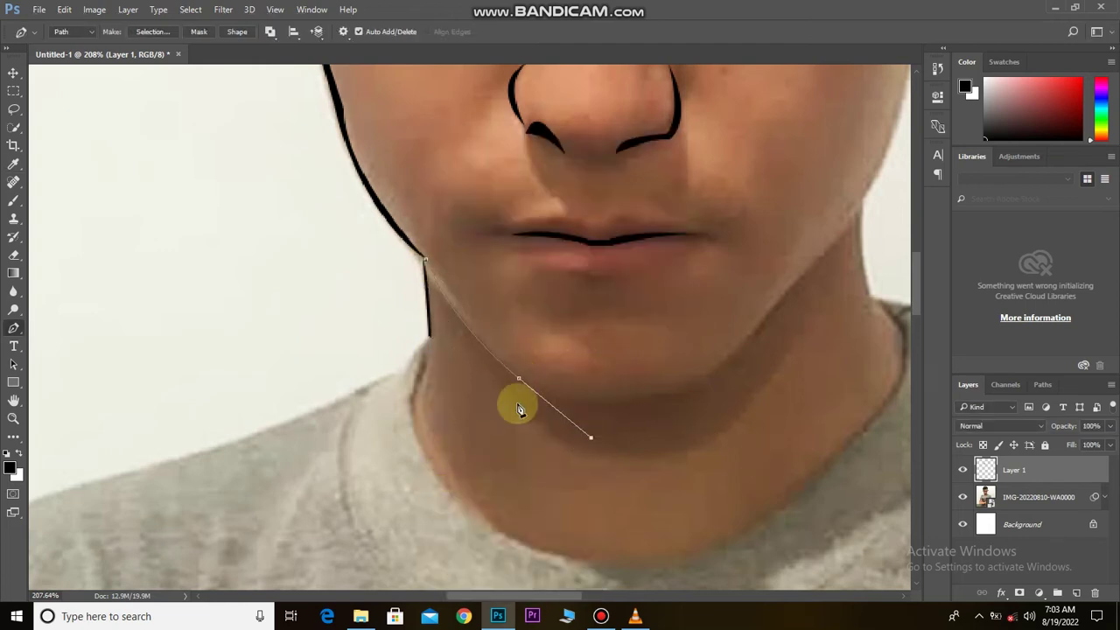
Step: Start the chin outline, undo a stray point, and pan to the other jaw side
left_click(693, 393)
left_click_drag(770, 377, 818, 380)
key("ctrl+z")
left_click(700, 393, "alt")
scroll(688, 395, "up", 3)
scroll(688, 396, "right", 3)
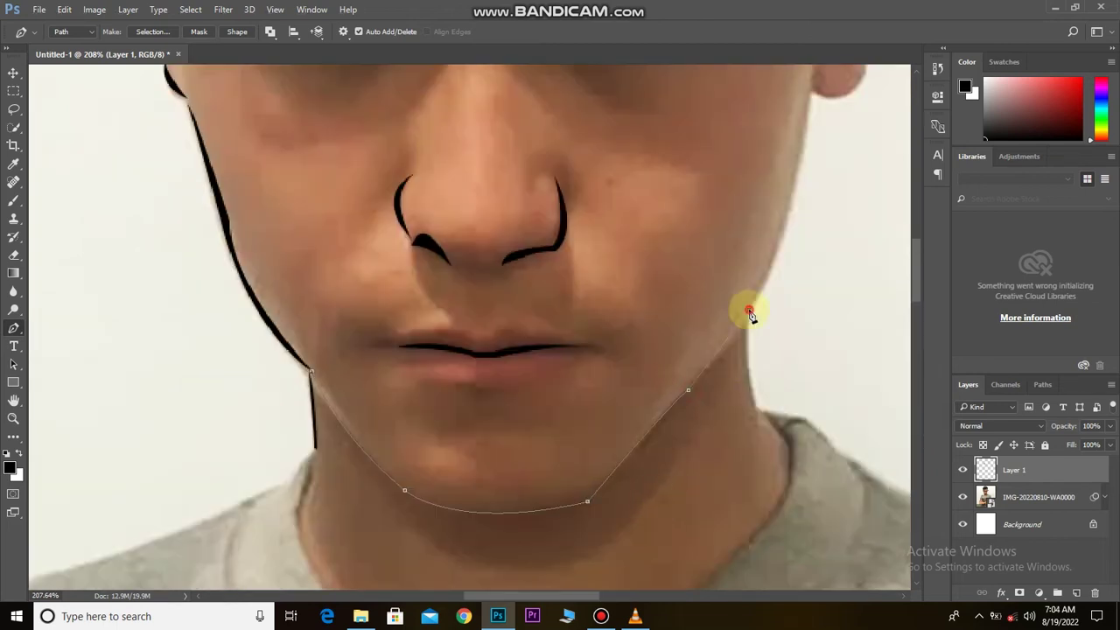
left_click_drag(750, 316, 665, 374)
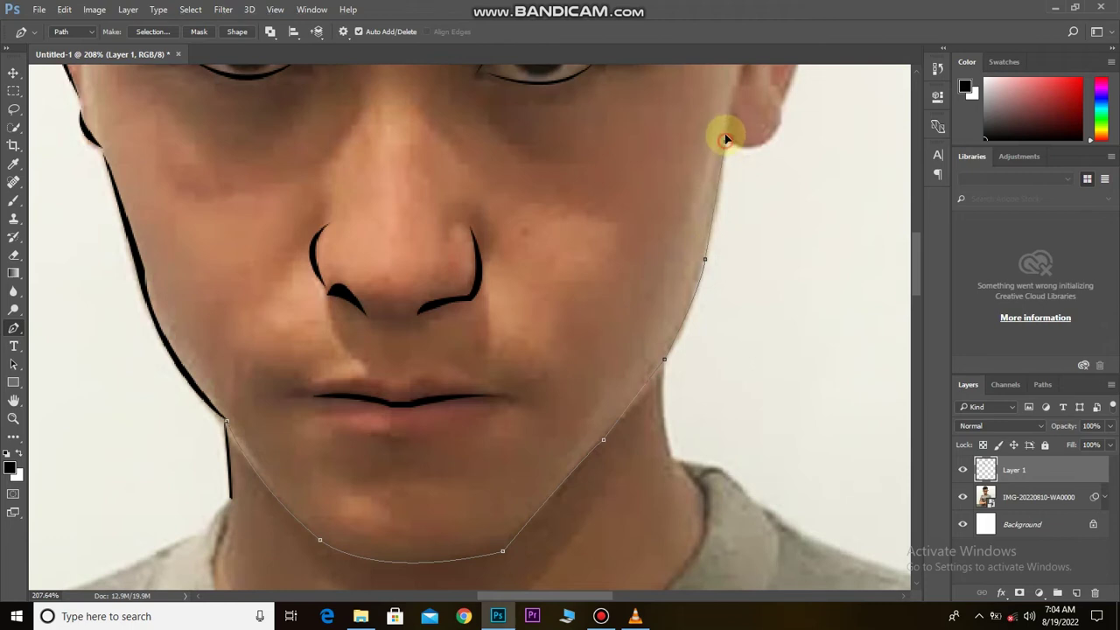
Step: Trace up the right jaw and across the chin, then stroke it black
left_click(603, 439)
left_click(535, 503)
left_click(501, 549)
left_click_drag(324, 536, 276, 494)
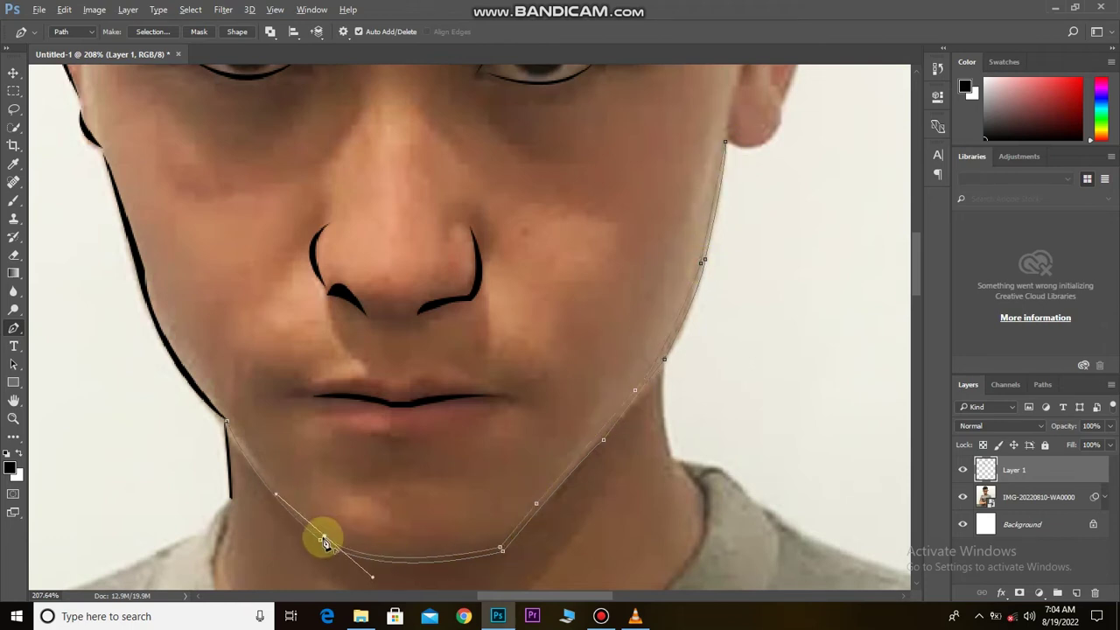
left_click(323, 537, "alt")
right_click(374, 555)
left_click(438, 297)
key("Return")
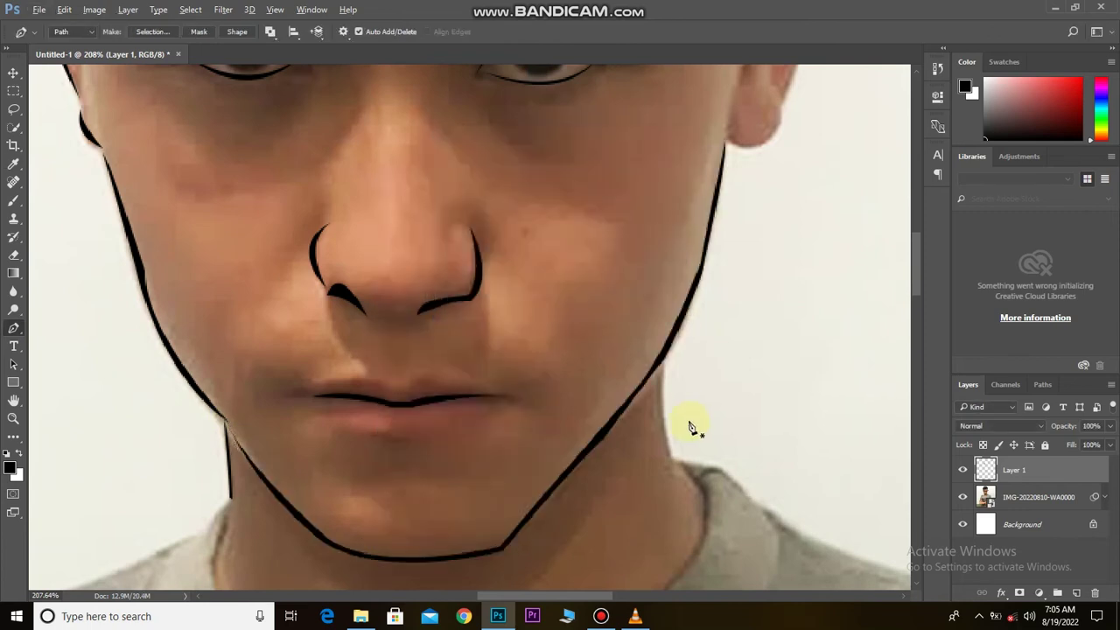
Step: Stroke the neck line path in black
scroll(580, 365, "down", 3)
scroll(542, 448, "up", 4)
right_click(549, 400)
left_click(647, 118)
key("Return")
scroll(570, 376, "down", 2)
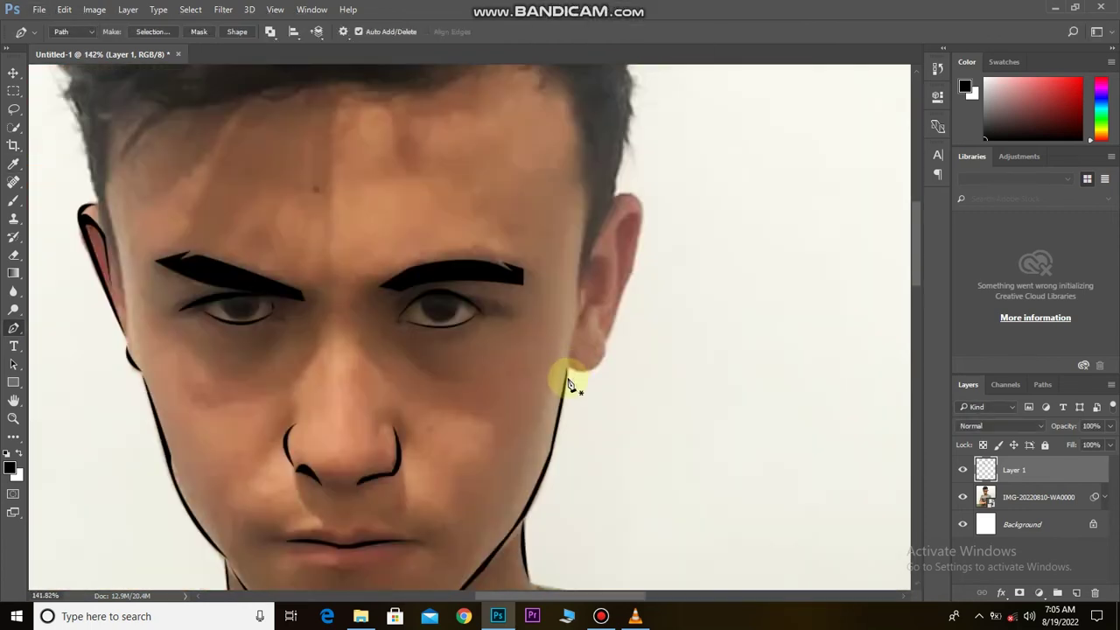
Step: Trace the outer ear outline and give it a thick black stroke
scroll(570, 376, "up", 2)
left_click(572, 357)
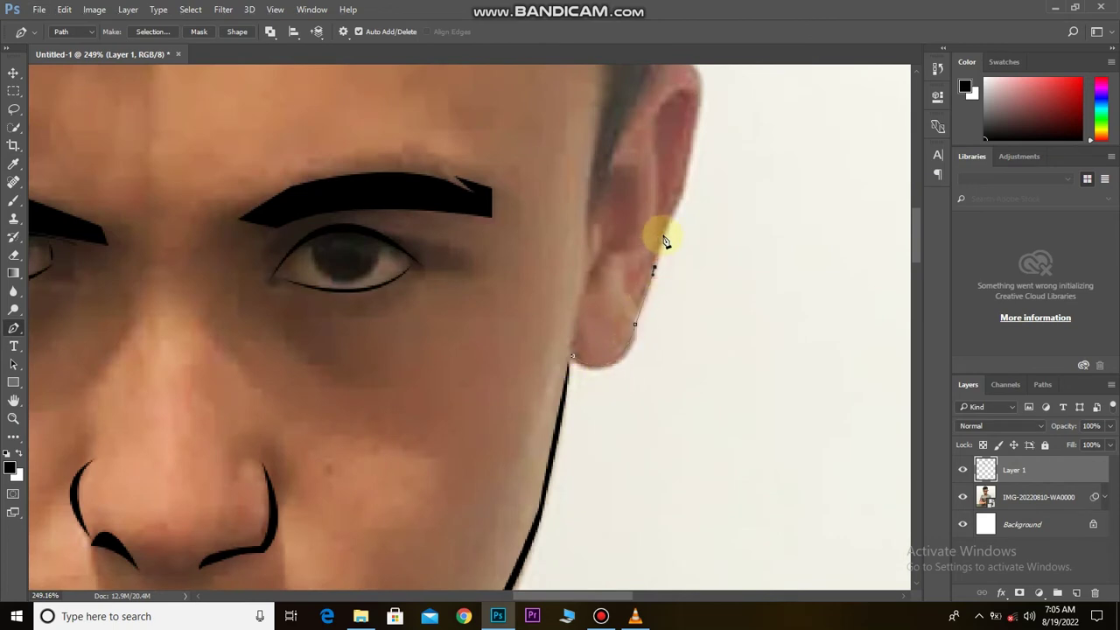
left_click_drag(713, 147, 707, 363)
left_click_drag(650, 279, 600, 388)
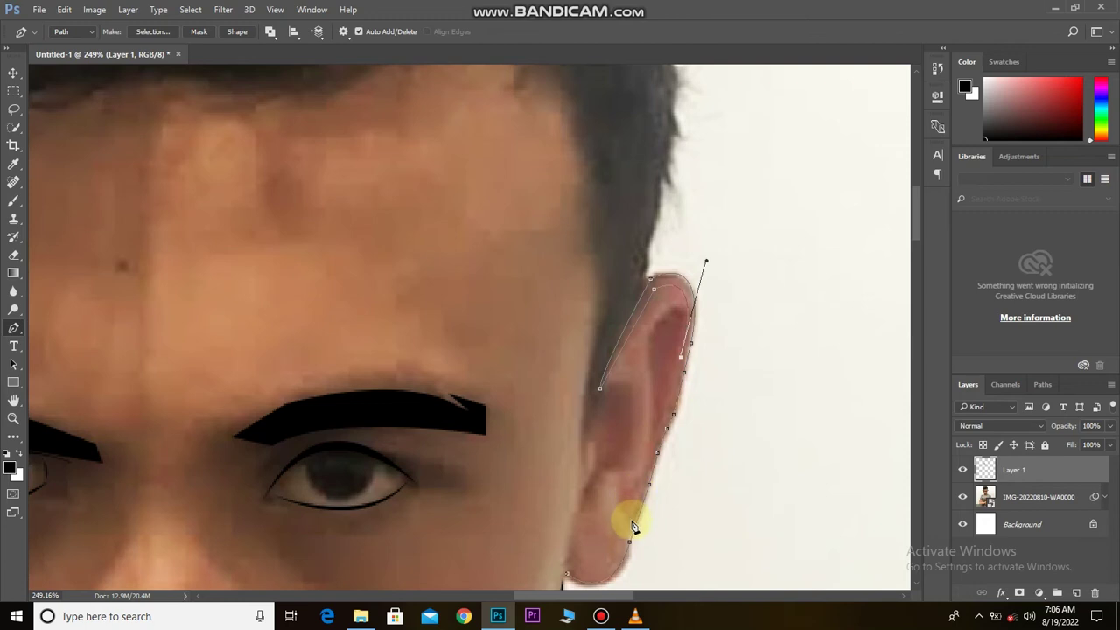
right_click(658, 437)
left_click(657, 180)
key("Return")
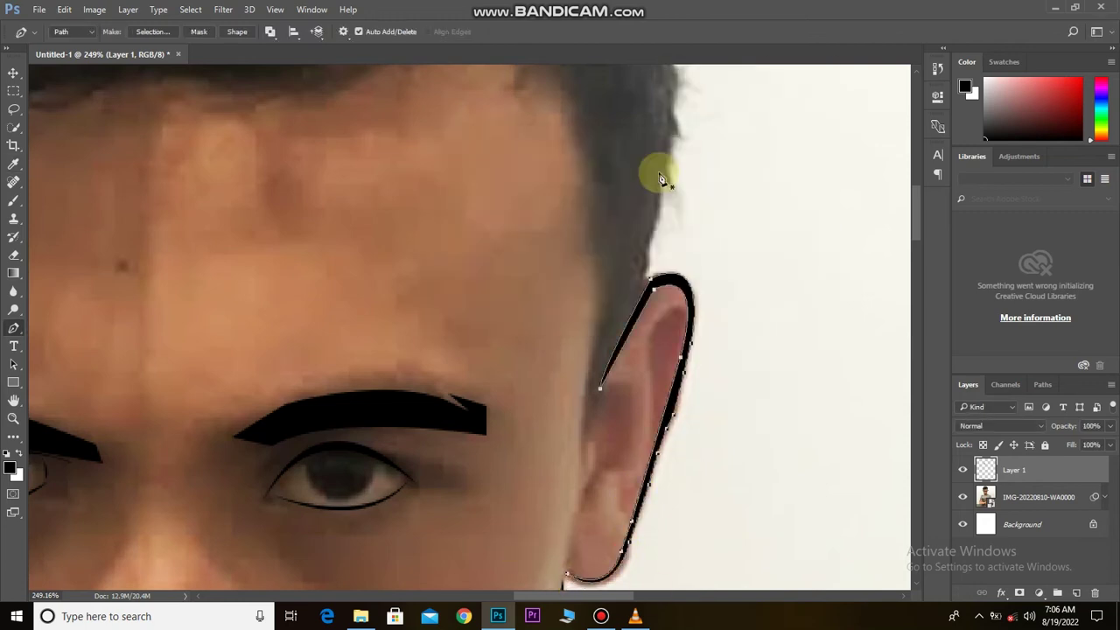
Step: Draw the inner ear curve and fill the inner-ear path black
left_click(681, 315)
left_click_drag(650, 396, 657, 503)
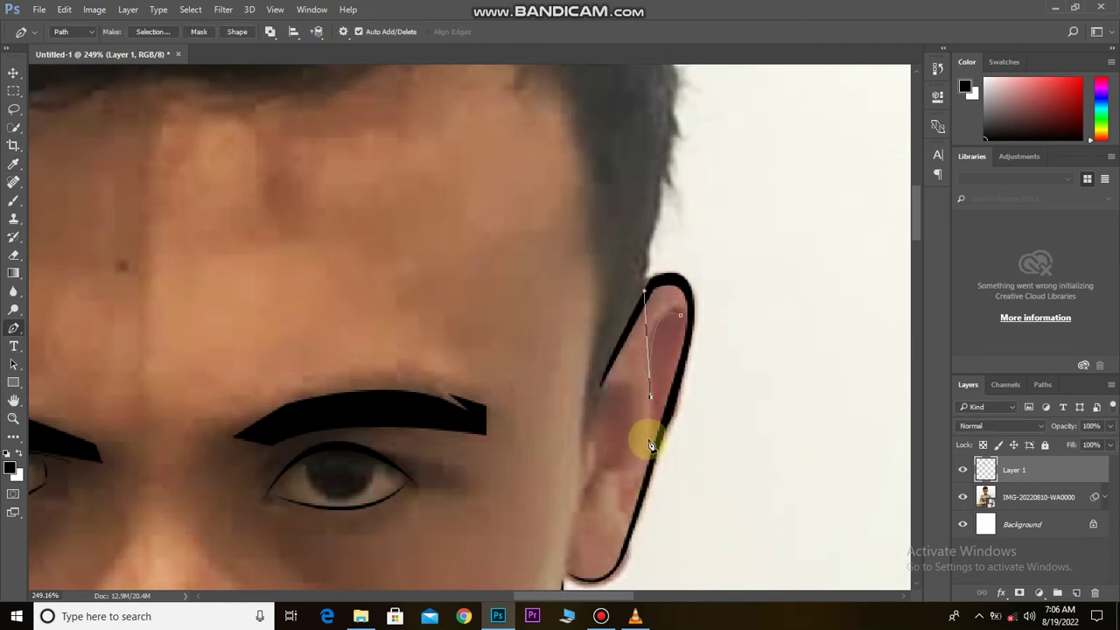
right_click(680, 341)
key("Escape")
left_click(610, 385)
left_click_drag(635, 467, 615, 478)
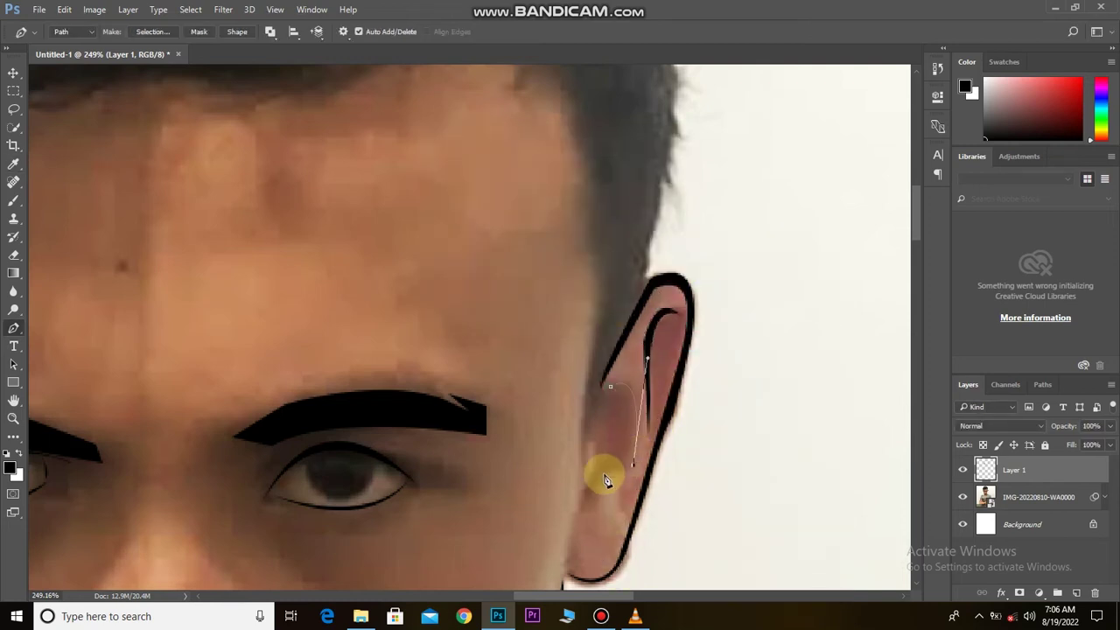
right_click(645, 420)
left_click(700, 175)
key("Return")
Step: Add a second inner-ear path and fill it black
scroll(727, 501, "down", 1)
left_click_drag(727, 500, 742, 416)
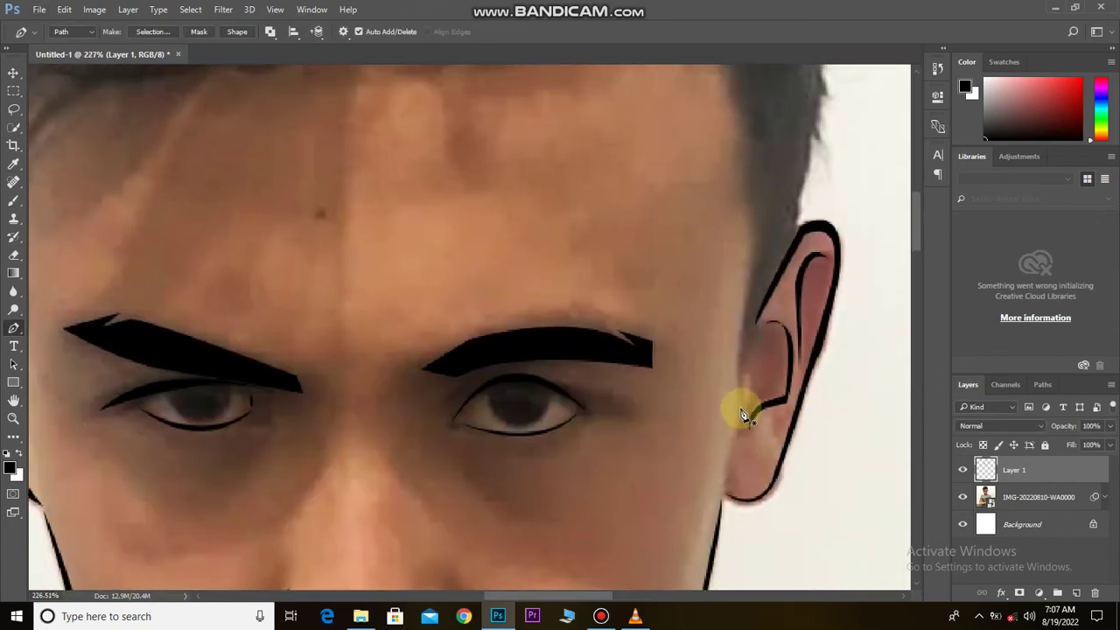
left_click(738, 415)
right_click(752, 381)
left_click(787, 136)
key("Return")
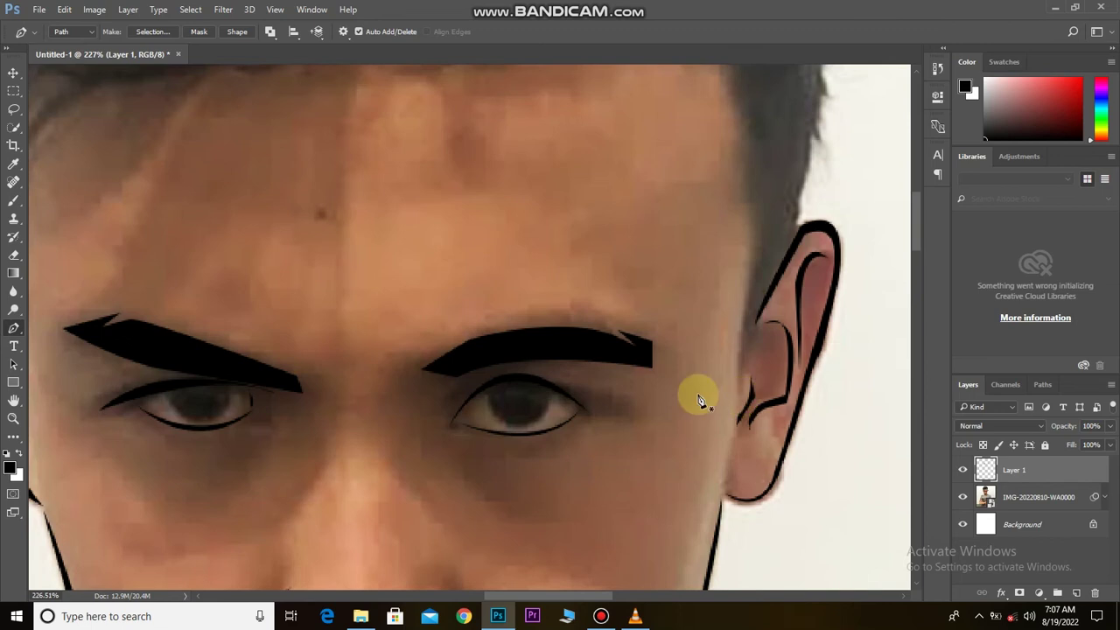
scroll(700, 401, "down", 2)
scroll(737, 470, "up", 3)
Step: Start the hairline path beside the ear, running up the temple and along the top
left_click(719, 467)
left_click_drag(728, 336, 737, 313)
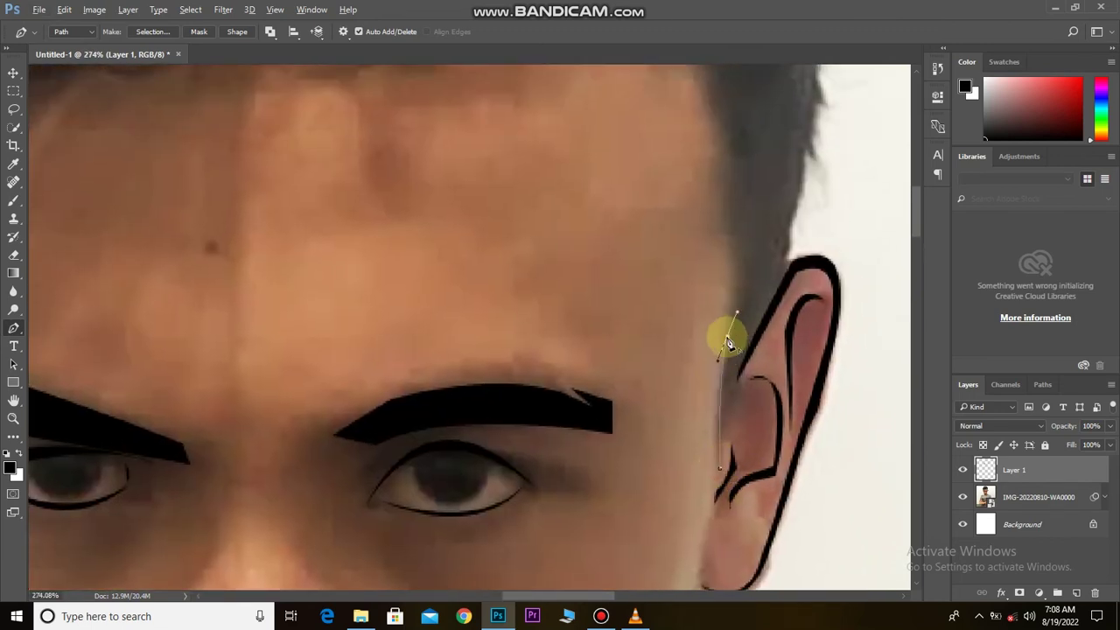
mouse_move(720, 237)
left_mouse_down()
mouse_move(707, 231)
mouse_move(651, 443)
left_mouse_up()
left_click_drag(665, 285, 670, 286)
left_click_drag(604, 237, 516, 249)
left_click(595, 195)
left_click(545, 205)
left_click(375, 251)
left_click(201, 220)
left_click_drag(66, 262, 326, 276)
Step: Continue the hairline path across the forehead and down beside the ear
left_click(331, 271)
left_click(290, 272)
left_click(254, 281)
left_click(240, 280)
left_click_drag(201, 277, 382, 183)
left_click(395, 252)
left_click(288, 266)
left_click(299, 321)
scroll(450, 362, "down", 3)
scroll(454, 431, "up", 3)
left_click_drag(454, 426, 468, 518)
left_click(421, 238)
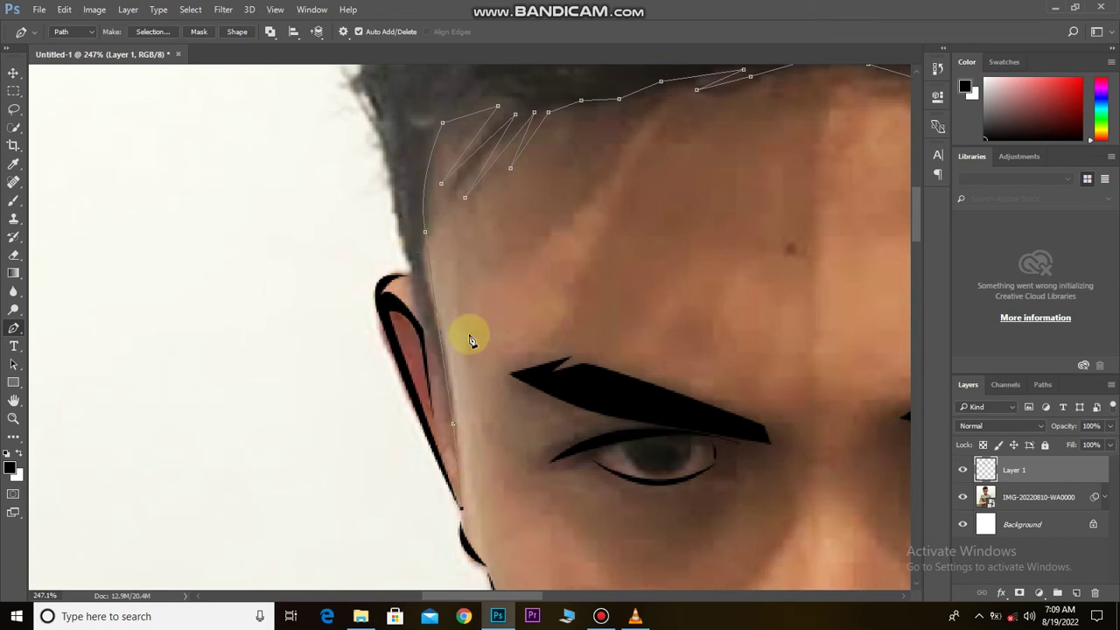
Step: Extend the pen path around the remaining hair edge to close the outline
scroll(418, 236, "down", 2)
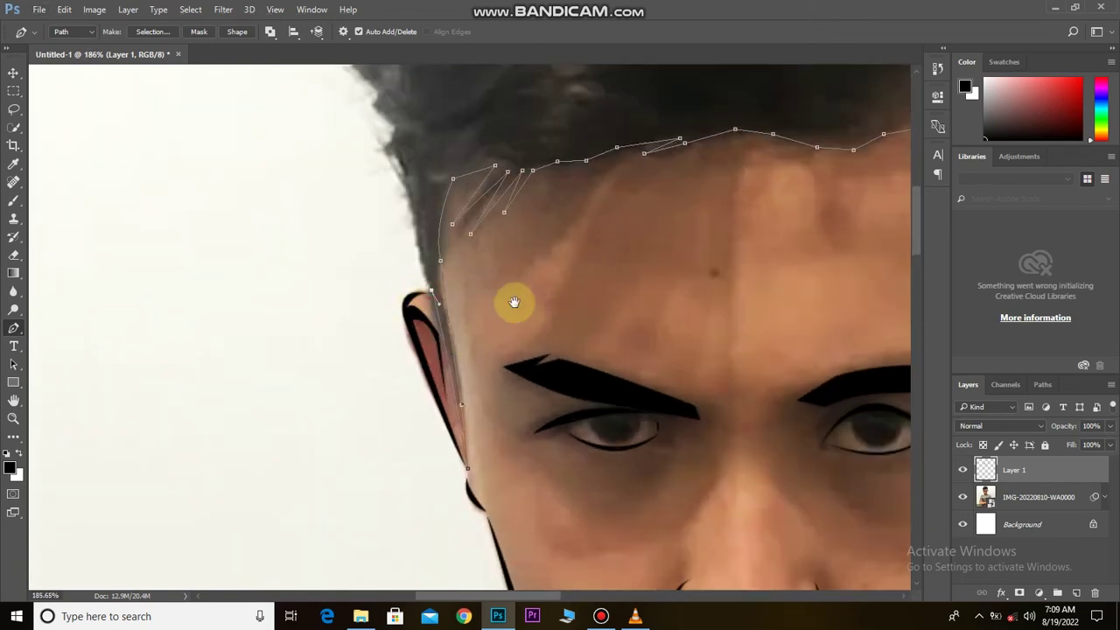
scroll(507, 312, "up", 3)
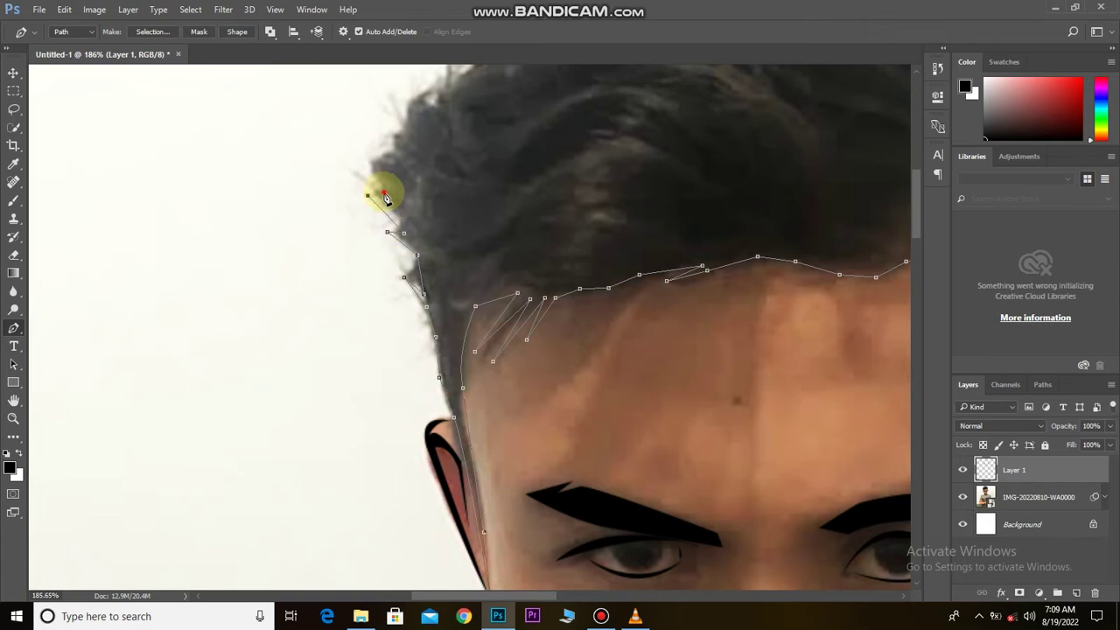
scroll(383, 198, "up", 3)
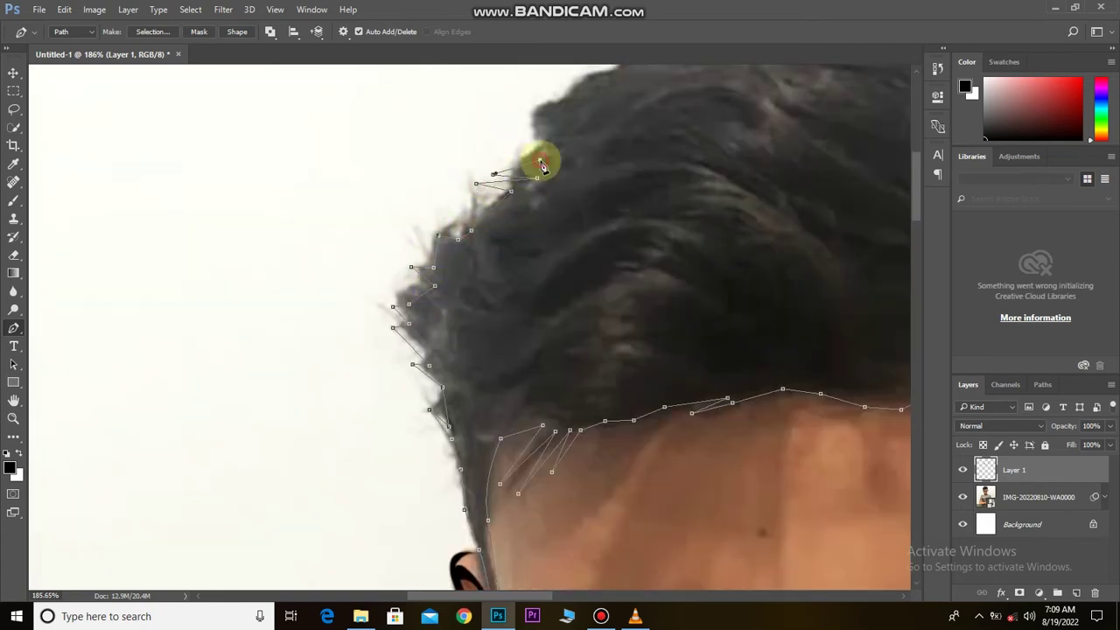
scroll(613, 262, "up", 4)
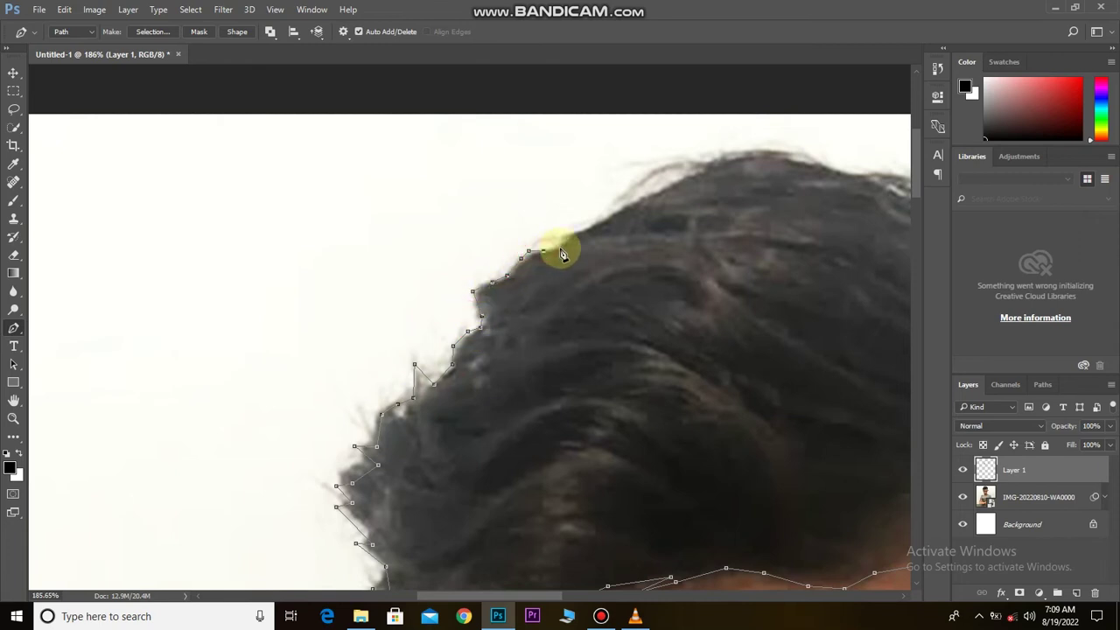
scroll(594, 194, "right", 5)
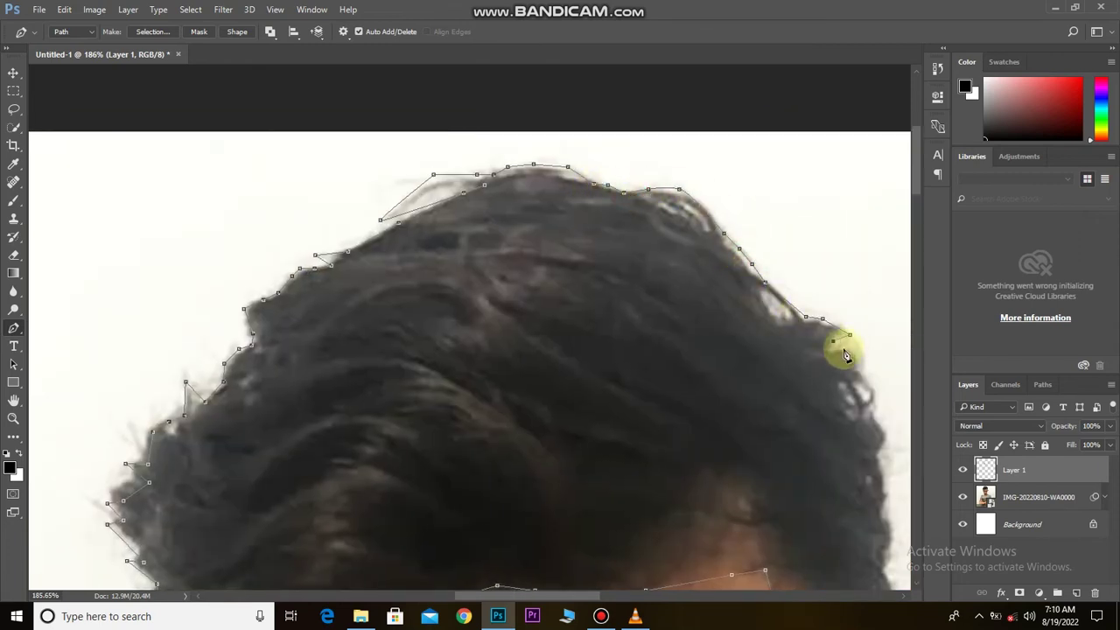
scroll(845, 354, "down", 2)
scroll(845, 354, "right", 5)
left_click(659, 288)
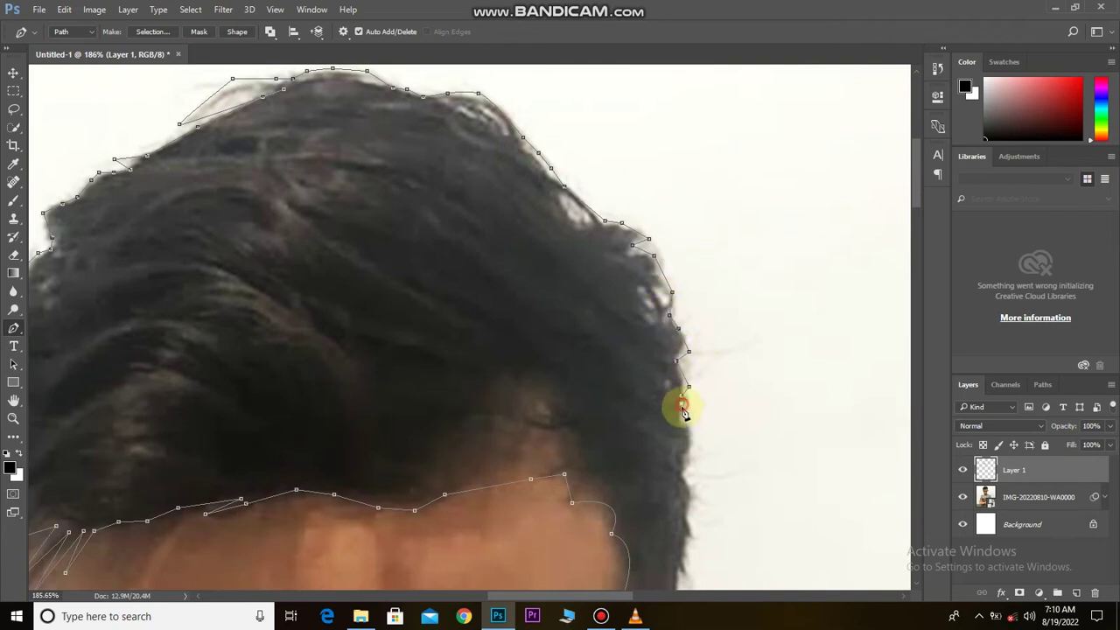
scroll(687, 486, "down", 3)
left_click(695, 350)
left_click(686, 386)
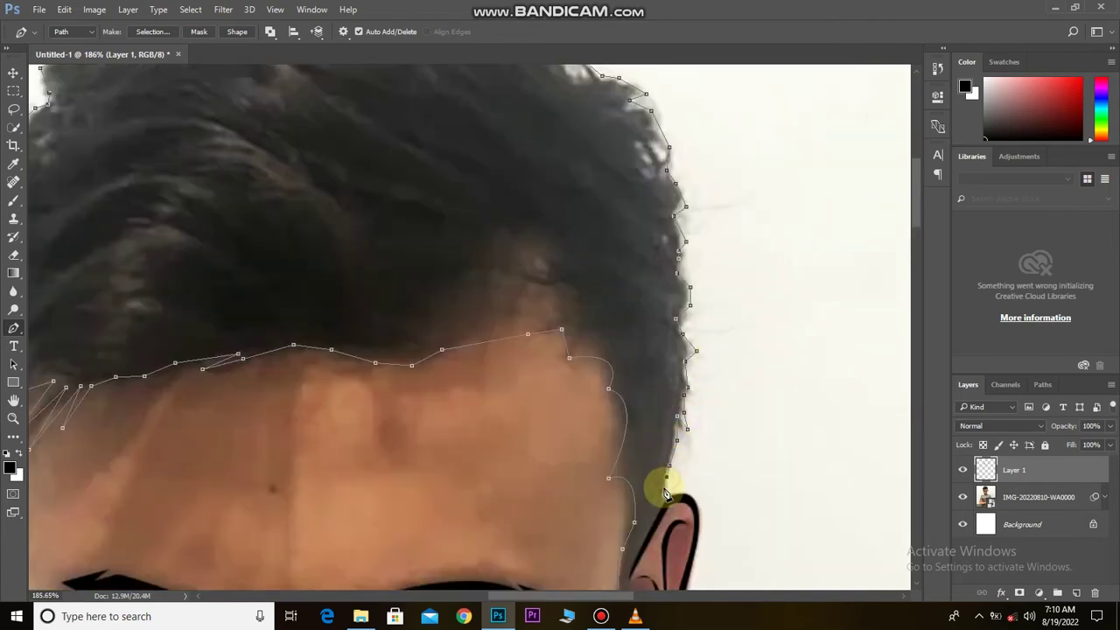
Step: Zoom out and fill the completed hair path with solid black
scroll(661, 473, "down", 2)
scroll(560, 280, "down", 1)
scroll(534, 253, "down", 1)
right_click(467, 74)
left_click(525, 210)
scroll(532, 288, "down", 1)
scroll(517, 363, "down", 1)
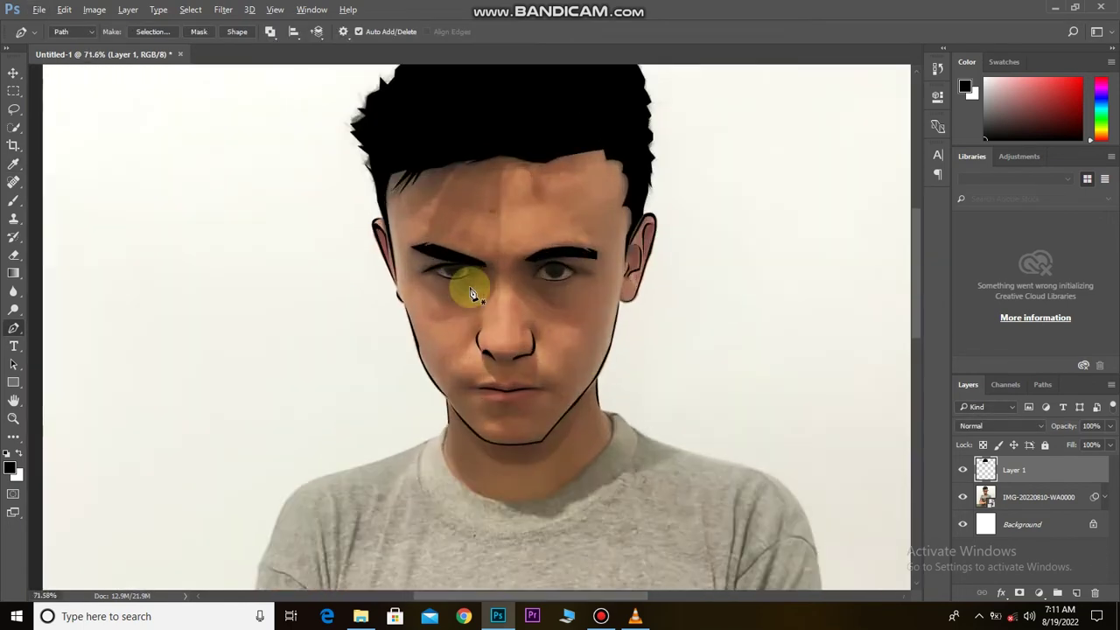
Step: Pen-trace the shirt from the neck along the left shoulder and down the arm
scroll(471, 293, "up", 2)
scroll(580, 300, "up", 1)
scroll(408, 307, "up", 1)
scroll(324, 262, "down", 1)
left_click(351, 225)
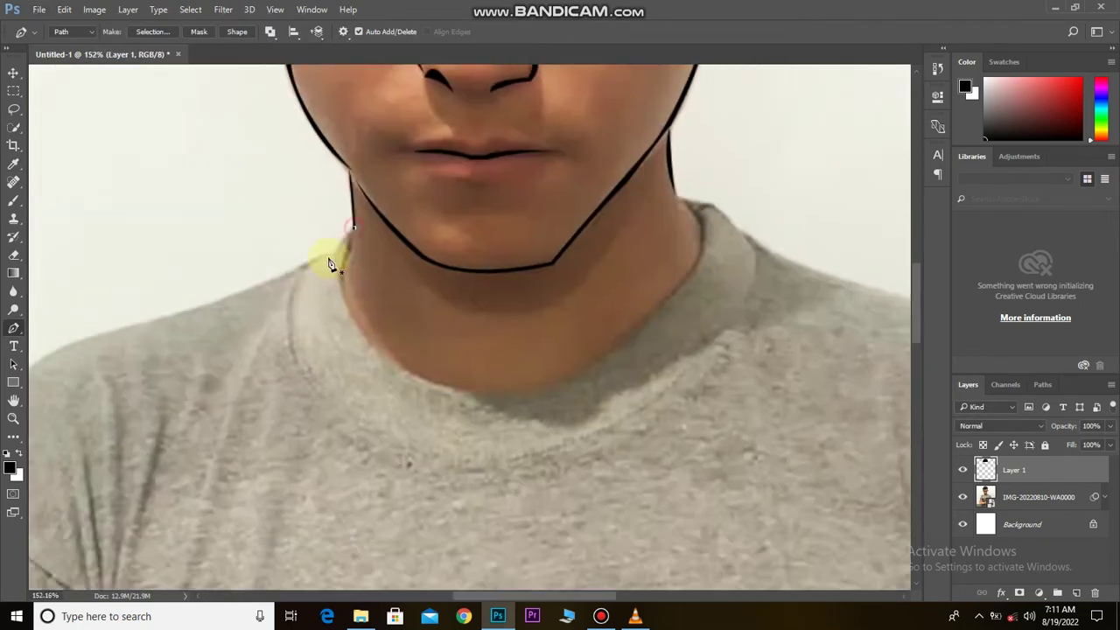
left_click(277, 282)
left_click(123, 330)
left_click_drag(175, 411, 154, 464)
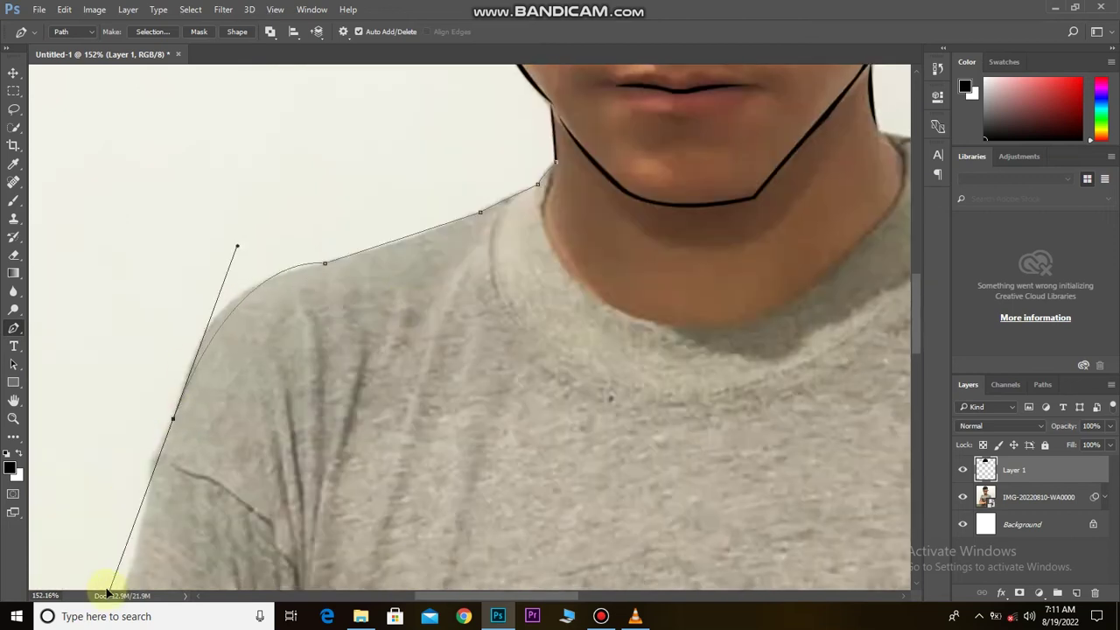
scroll(118, 528, "down", 3)
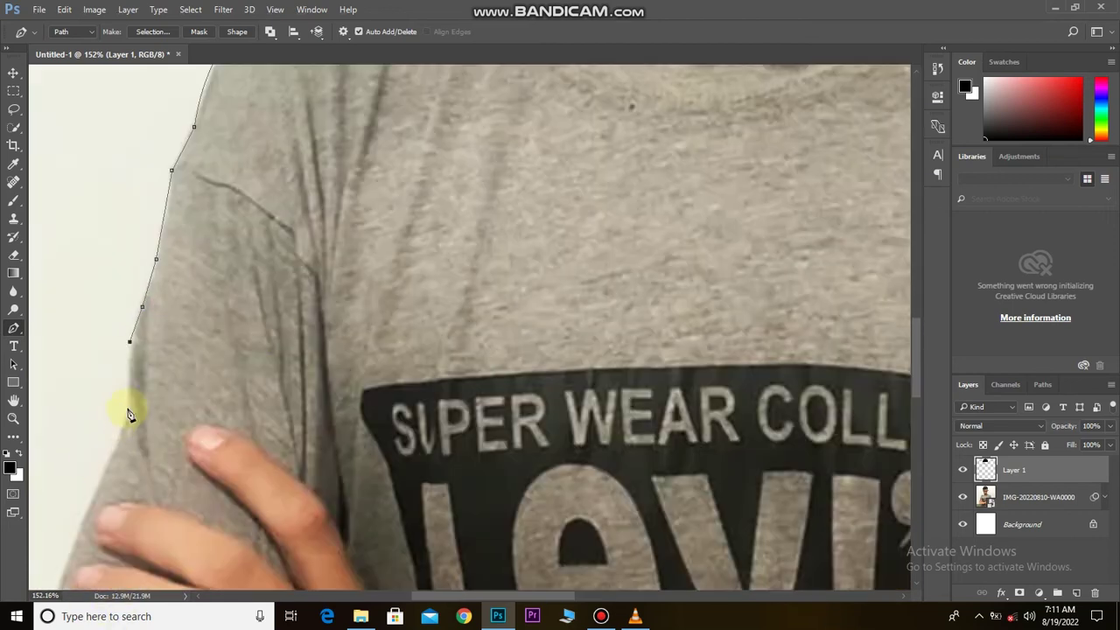
scroll(125, 412, "down", 2)
left_click(80, 489)
left_click(55, 537)
scroll(67, 493, "down", 2)
left_click_drag(199, 454, 247, 349)
Step: Continue the shirt outline from the sleeve edge around the fingers and hand
left_click(97, 470)
left_click(113, 454)
left_click(145, 428)
left_click(222, 385)
left_click(296, 363)
left_click(330, 358)
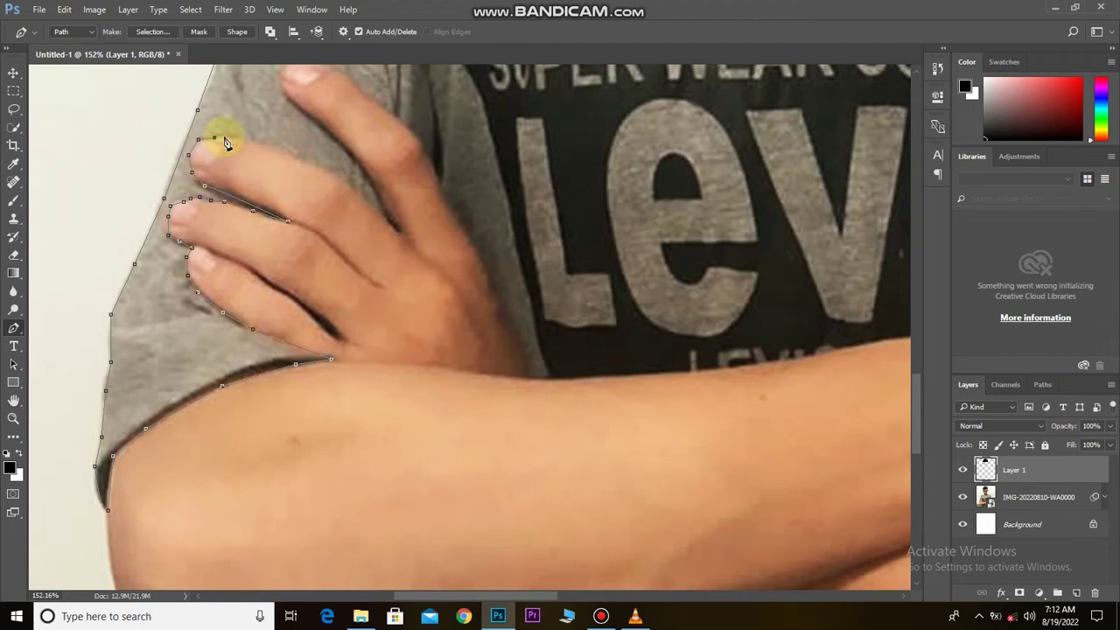
left_click_drag(351, 182, 397, 233)
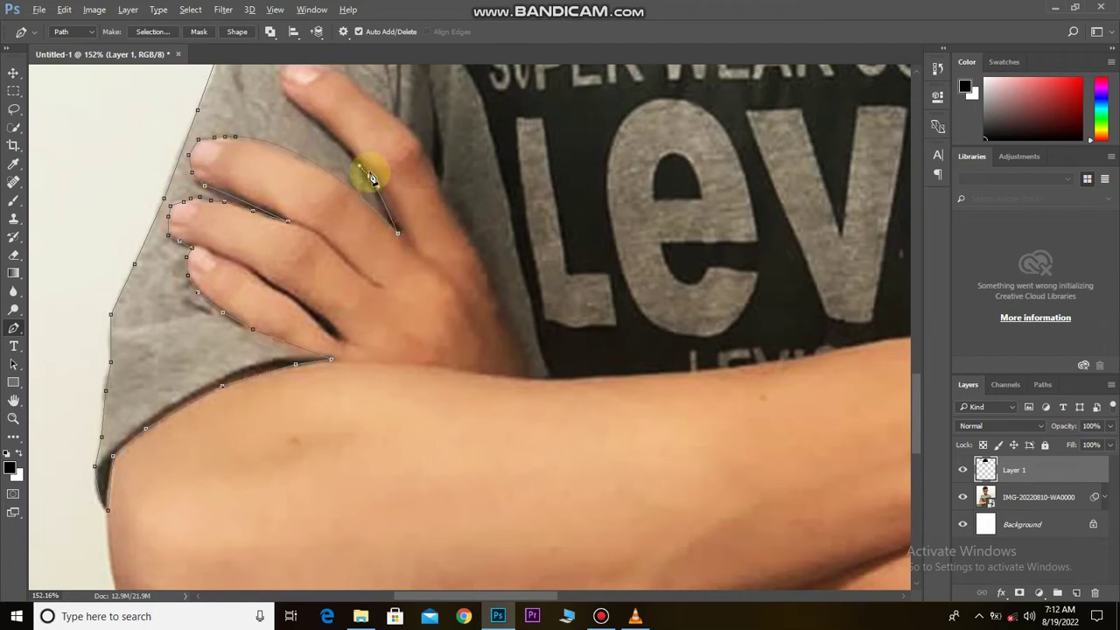
left_click_drag(296, 114, 398, 288)
mouse_move(535, 340)
left_mouse_down()
mouse_move(575, 415)
mouse_move(806, 367)
left_mouse_up()
scroll(574, 415, "down", 2)
left_click_drag(805, 368, 650, 380)
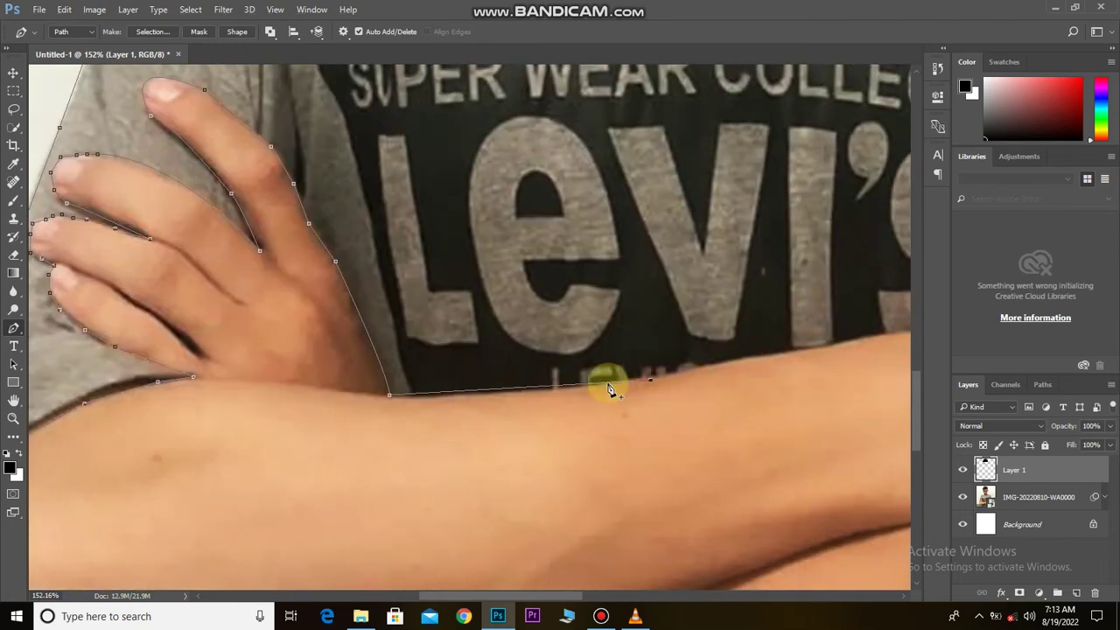
Step: Extend the outline along the top of the forearm toward the right sleeve
left_click(634, 378)
scroll(538, 342, "right", 3)
left_click(469, 341)
left_click(510, 334)
left_click(551, 332)
left_click(667, 314)
left_click(756, 283)
left_click(820, 259)
left_click(821, 439)
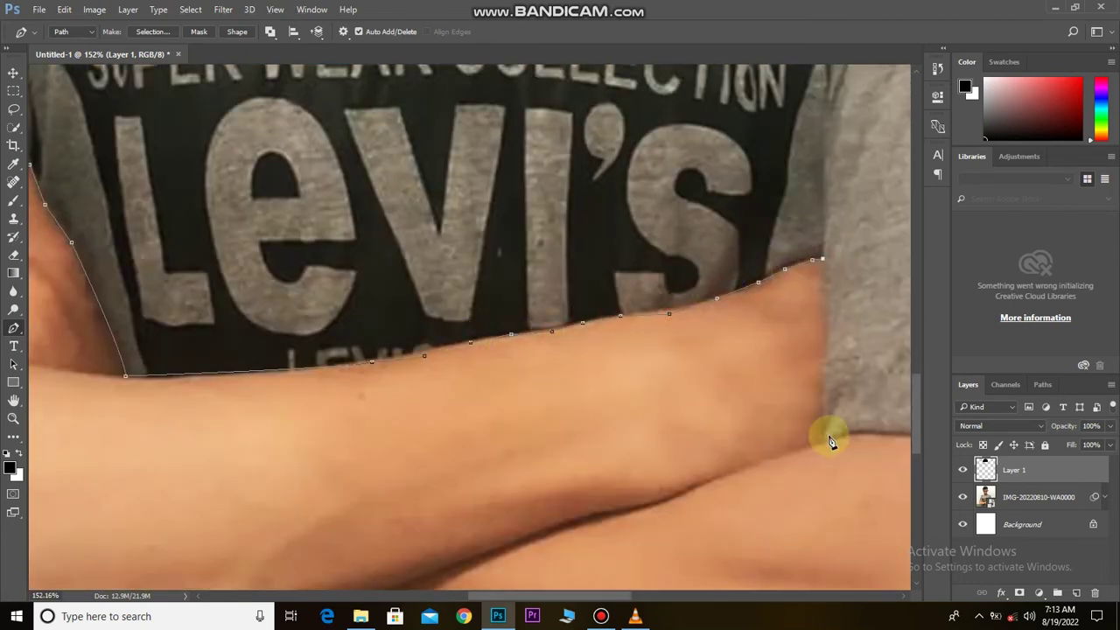
Step: Outline the bottom and side of the right sleeve
left_click_drag(842, 458, 560, 467)
left_click(566, 442)
left_click(655, 449)
left_click(713, 463)
left_click(771, 481)
left_click(804, 502)
left_click(814, 560)
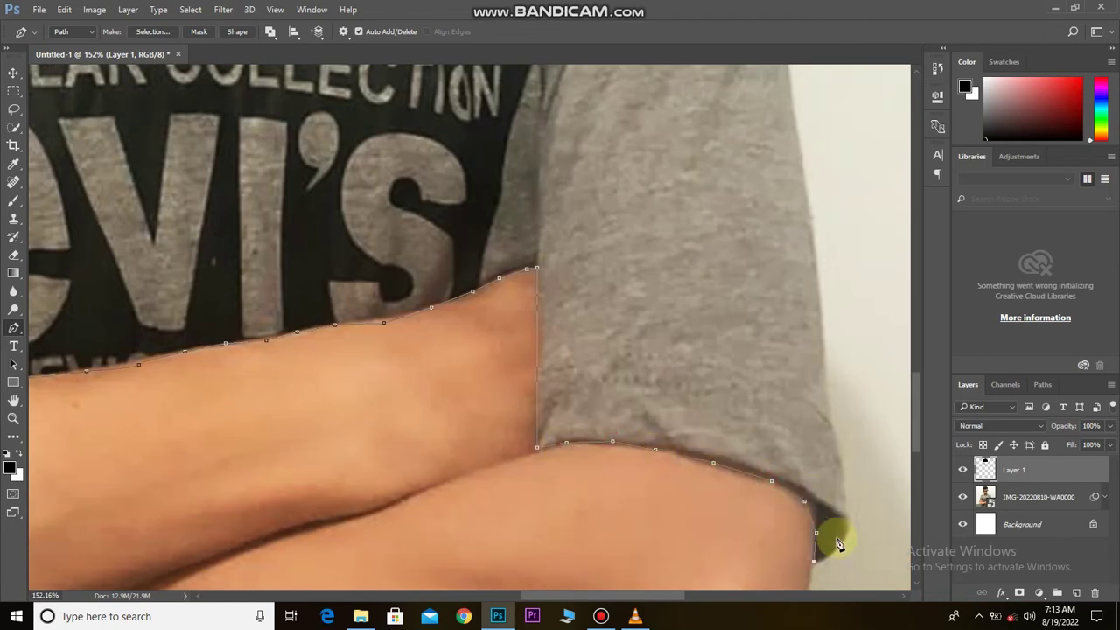
left_click(811, 222)
Step: Trace the right shoulder and neckline to close the shirt outline
scroll(807, 437, "up", 5)
scroll(767, 497, "up", 4)
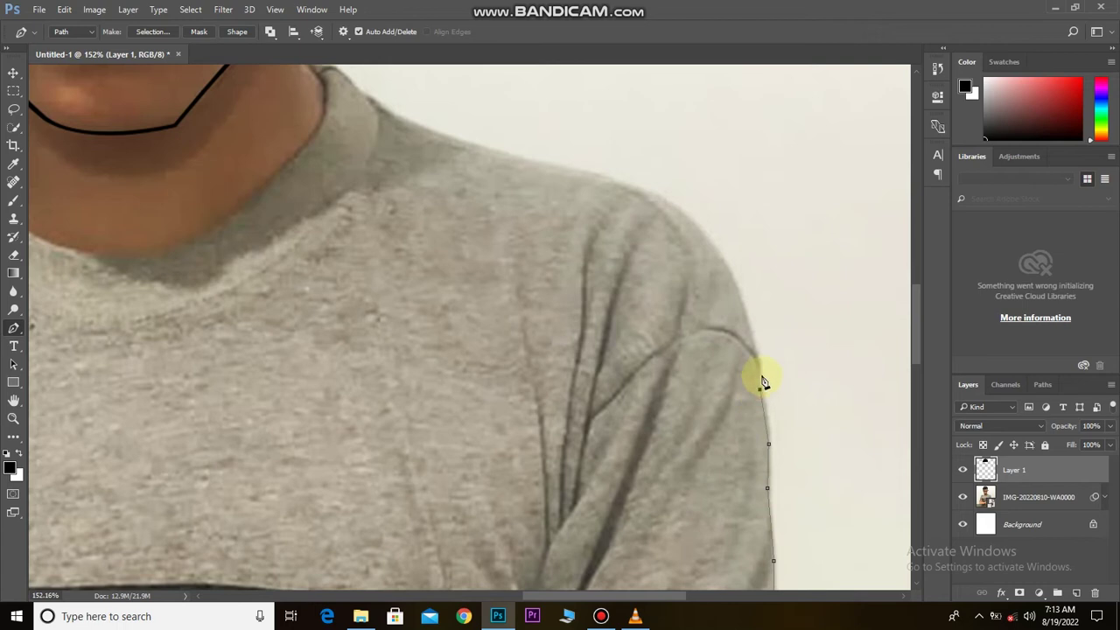
left_click(523, 161)
left_click(475, 146)
scroll(473, 357, "up", 3)
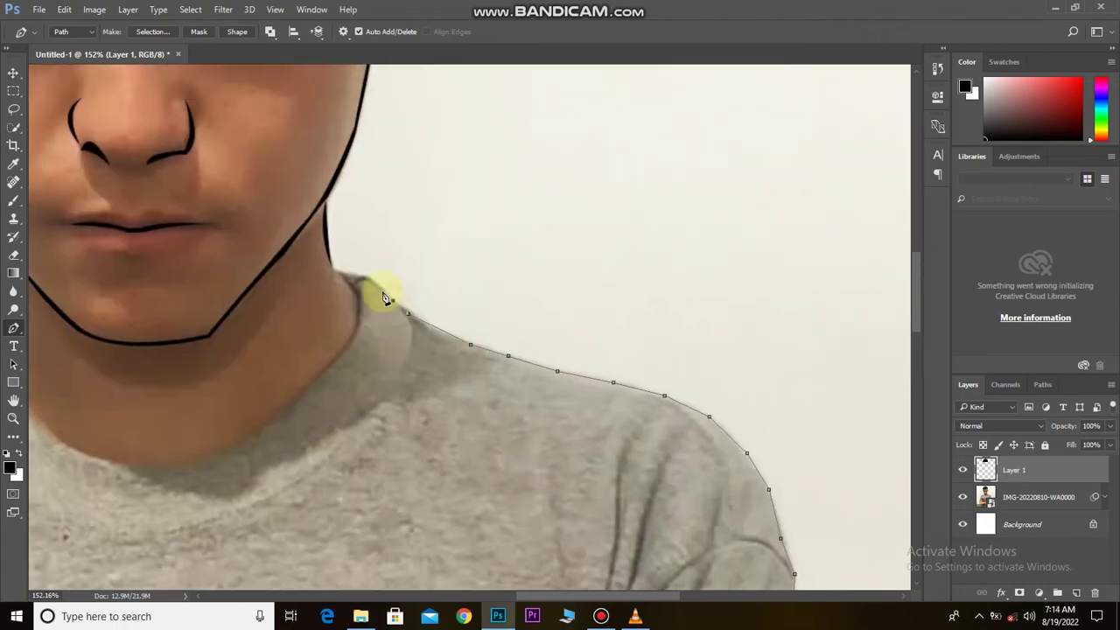
left_click_drag(356, 343, 324, 372)
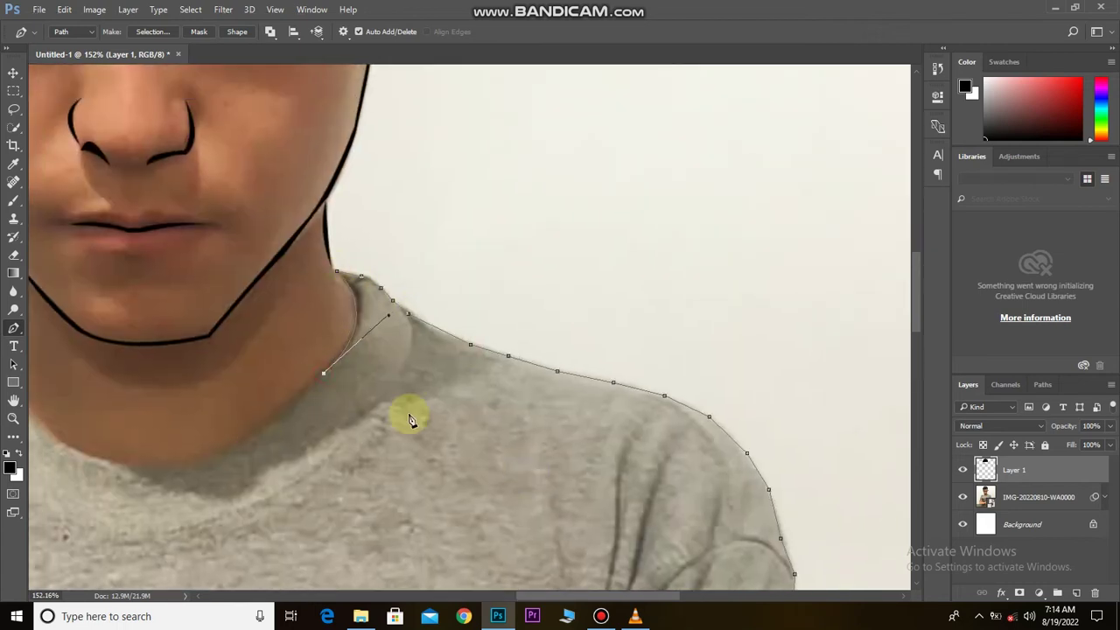
left_click(302, 394)
left_click(258, 429)
left_click(208, 456)
left_click(125, 464)
scroll(219, 472, "left", 4)
left_click(277, 456)
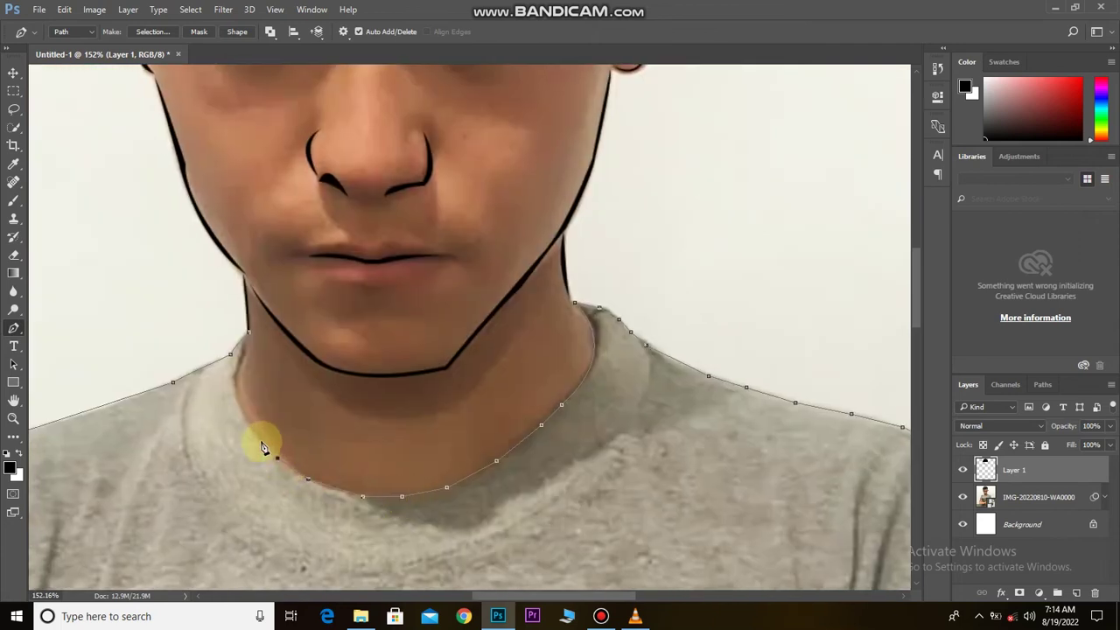
key("ctrl+0")
Step: Fill the shirt path with solid black via Fill Path
right_click(448, 341)
left_click(477, 367)
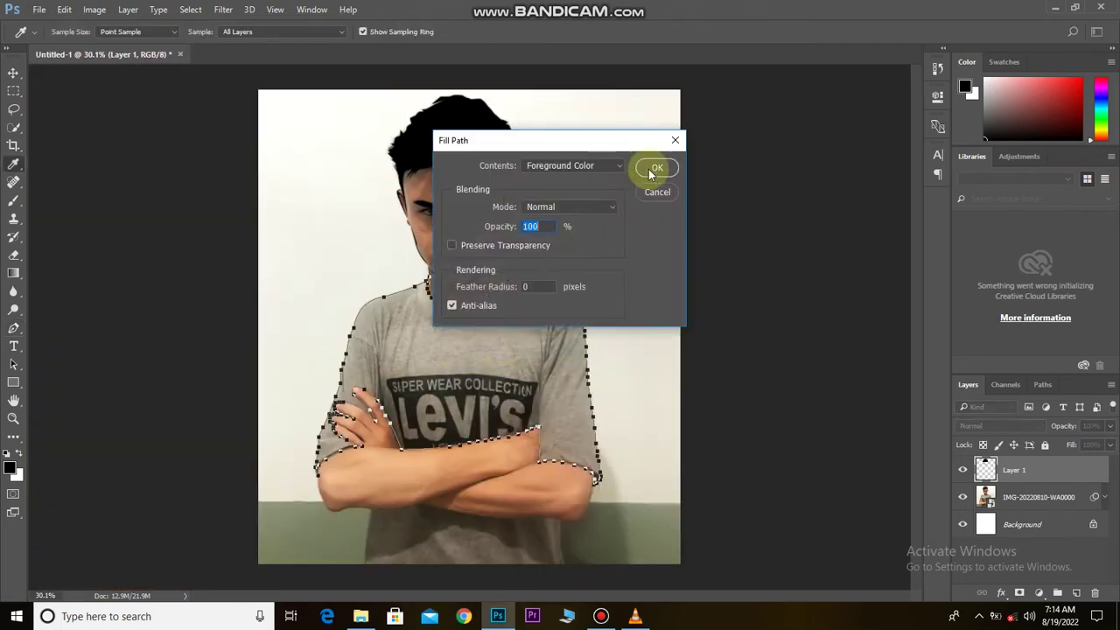
left_click(650, 170)
key("ctrl+plus")
scroll(534, 428, "down", 4)
scroll(536, 428, "up", 5)
Step: Trace a closed path around the shirt area below the arms
left_click(604, 288)
left_click(610, 396)
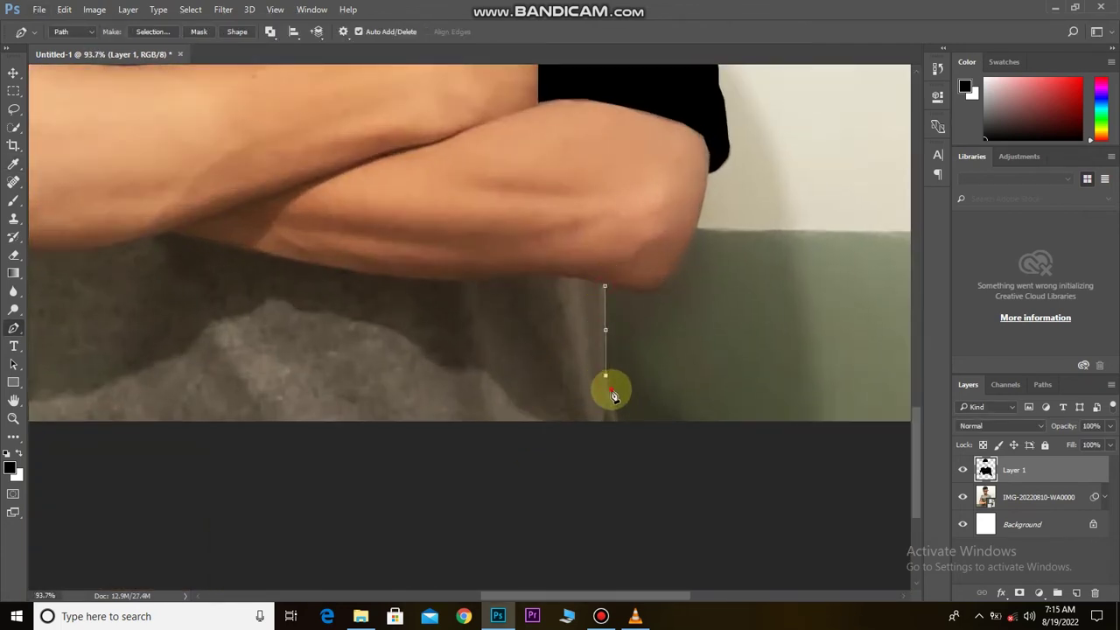
scroll(610, 393, "up", 2)
left_click(448, 218)
left_click(570, 154)
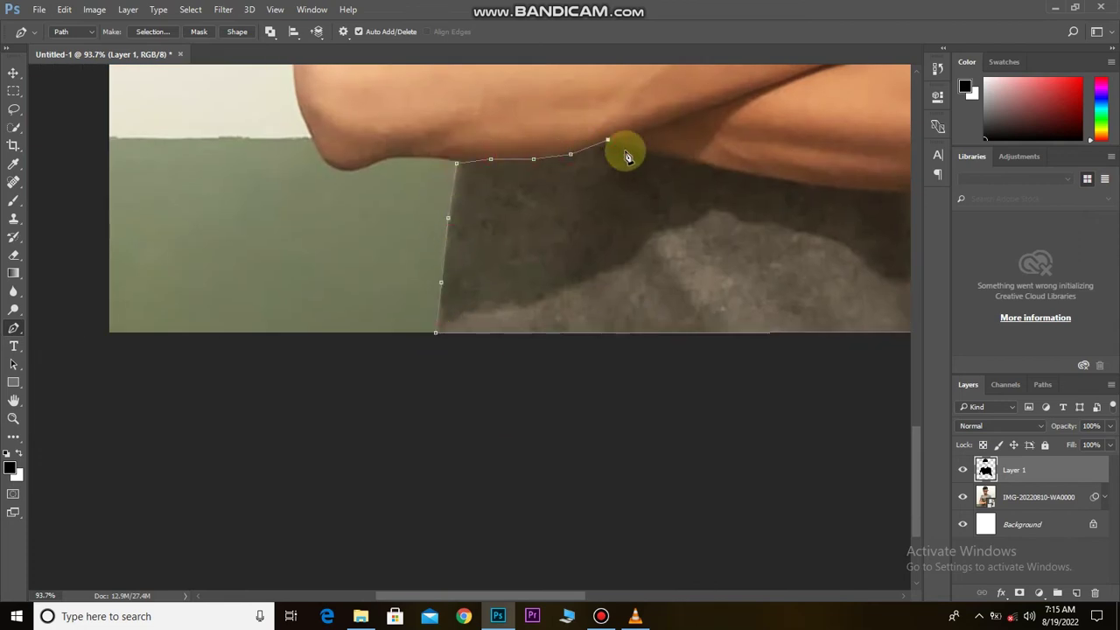
left_click(662, 157)
left_click(743, 175)
left_click(812, 184)
left_click_drag(855, 198, 616, 214)
left_click(673, 194)
left_click(775, 200)
Step: Fill the lower shirt path with solid black
right_click(735, 227)
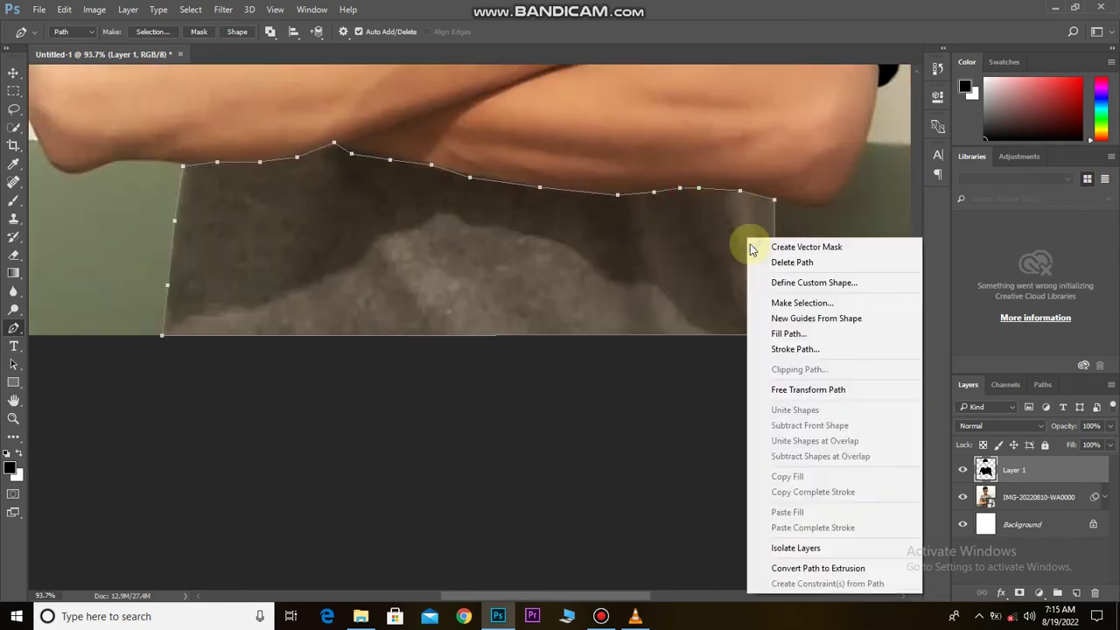
left_click(792, 320)
key("Return")
scroll(642, 402, "down", 3)
scroll(643, 405, "up", 3)
scroll(662, 368, "up", 4)
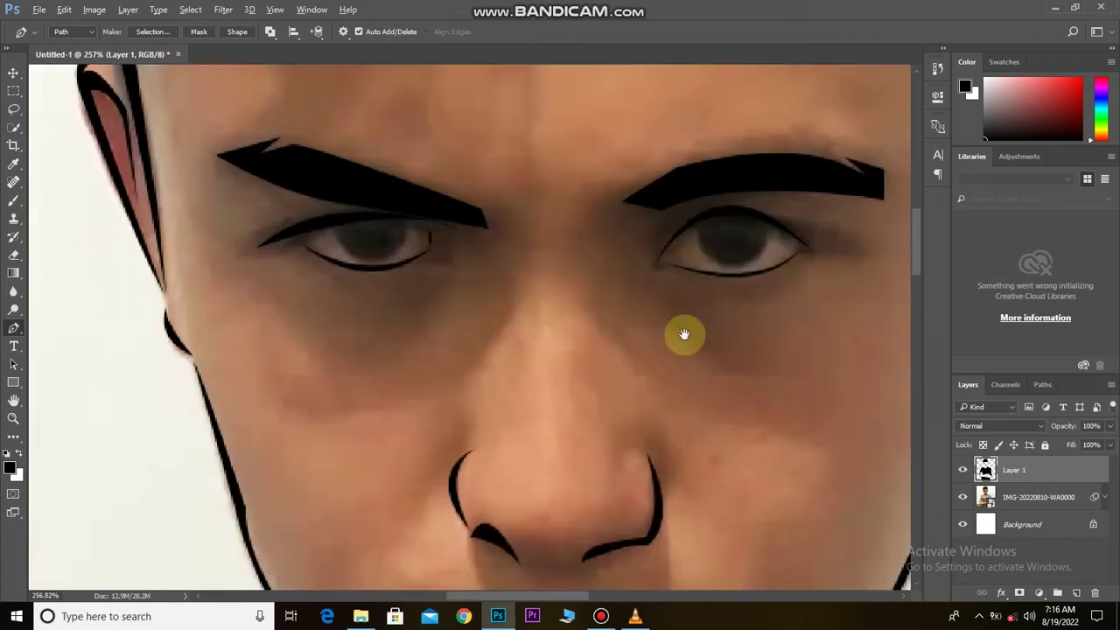
Step: Reshape the curved line along the right-hand eye's lower lid and fill it
scroll(651, 337, "up", 4)
scroll(630, 339, "up", 3)
scroll(636, 337, "down", 2)
left_click_drag(500, 254, 429, 93)
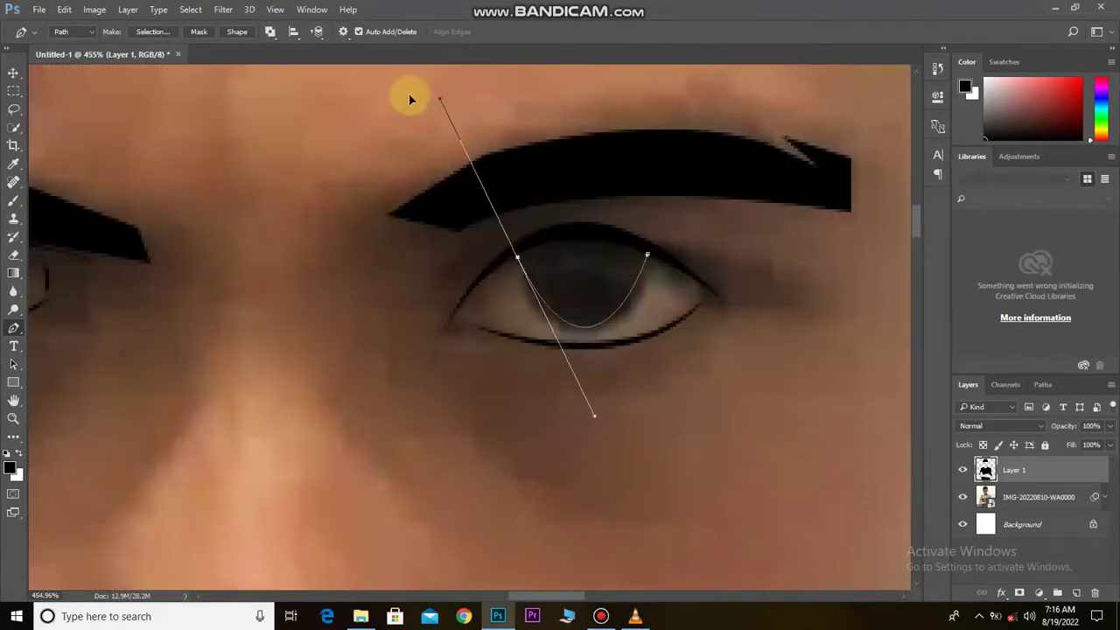
key("ctrl+z")
left_click_drag(585, 325, 500, 315)
left_click_drag(517, 259, 506, 180)
left_click_drag(647, 253, 690, 100)
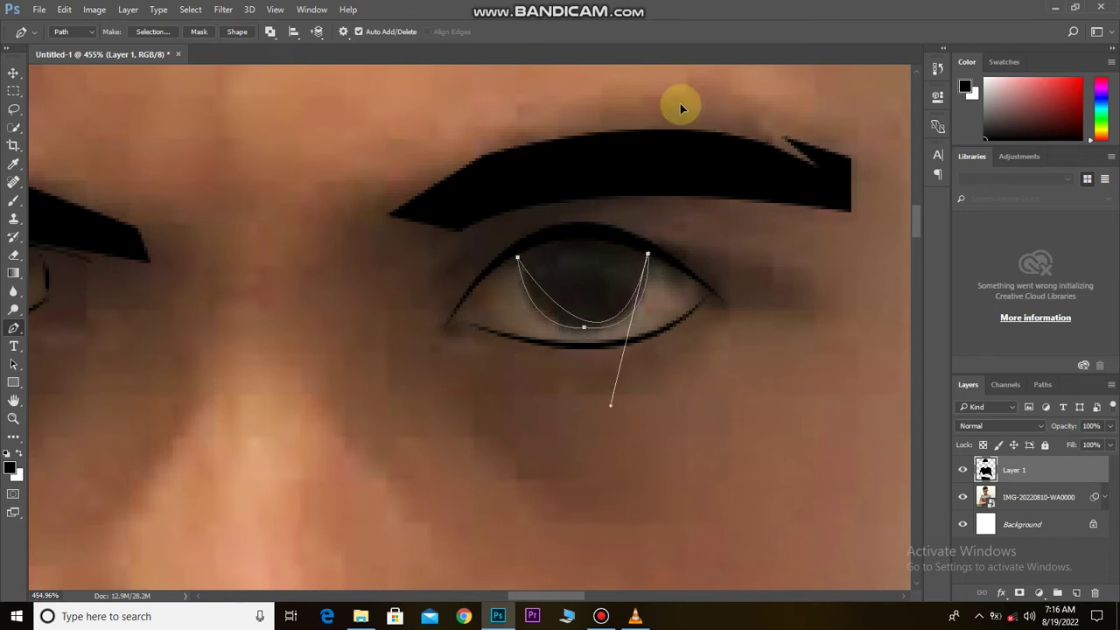
right_click(644, 350)
left_click(699, 342)
scroll(438, 302, "down", 1)
Step: Trace and close the left-hand iris curve, then fill it black
left_click(295, 280)
mouse_move(190, 289)
left_mouse_down()
mouse_move(102, 191)
mouse_move(108, 175)
left_mouse_up()
left_click(190, 289, "alt")
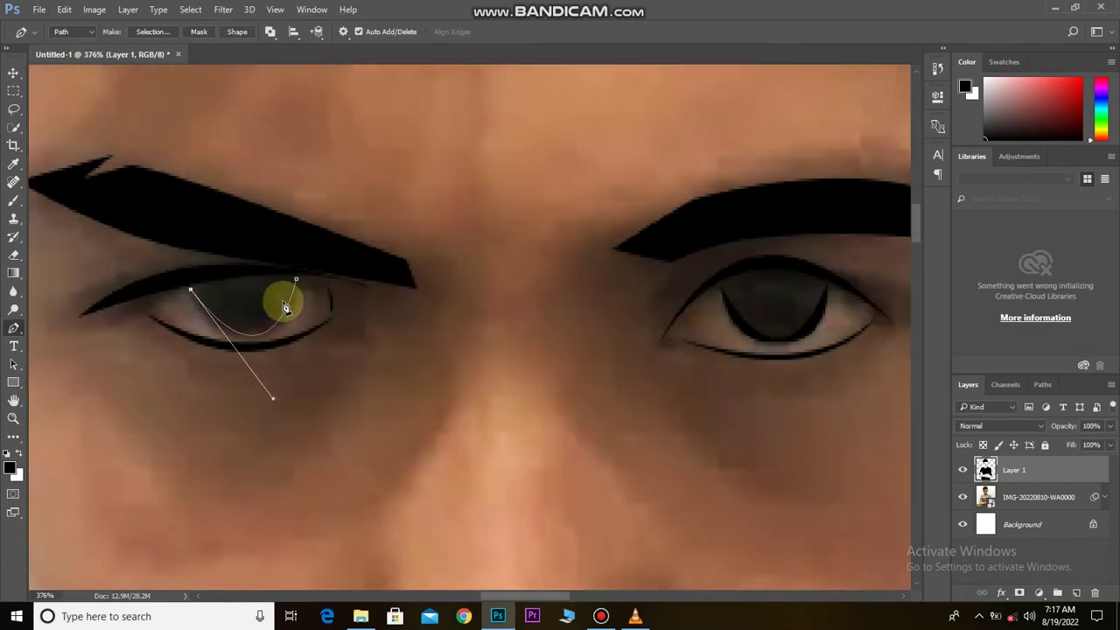
left_click(225, 329)
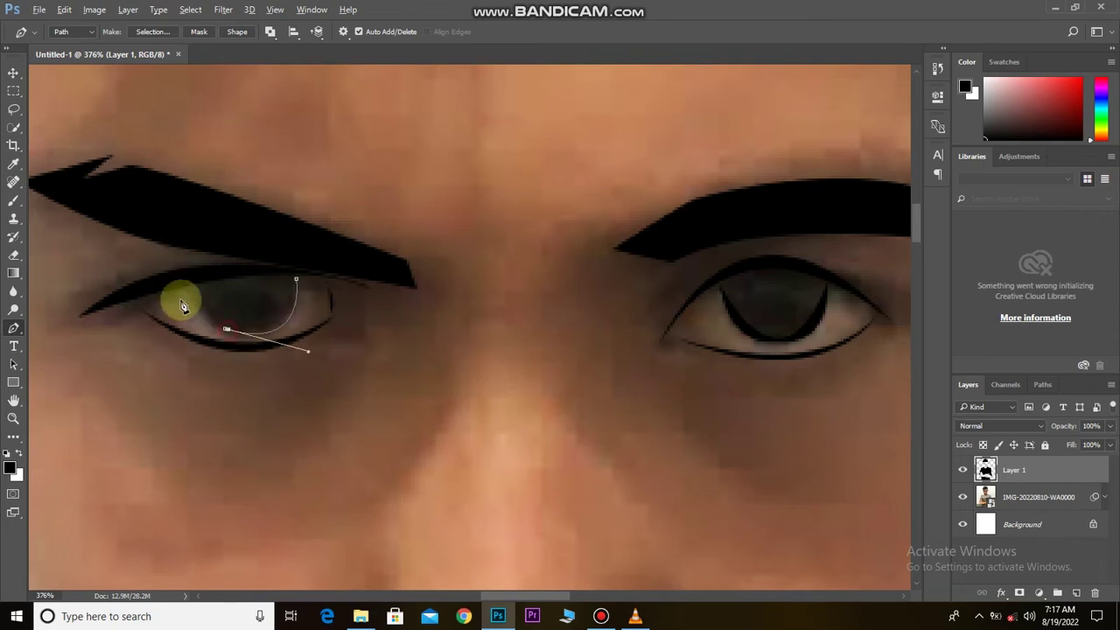
left_click_drag(193, 290, 206, 274)
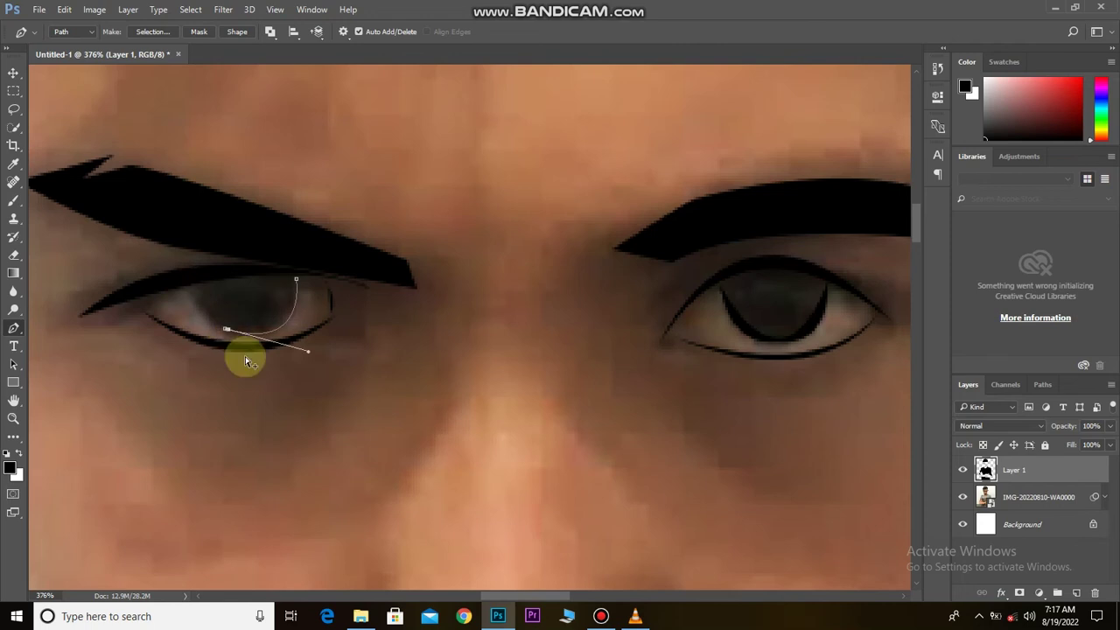
left_click(189, 290)
right_click(320, 243)
left_click(338, 324)
scroll(324, 300, "down", 1)
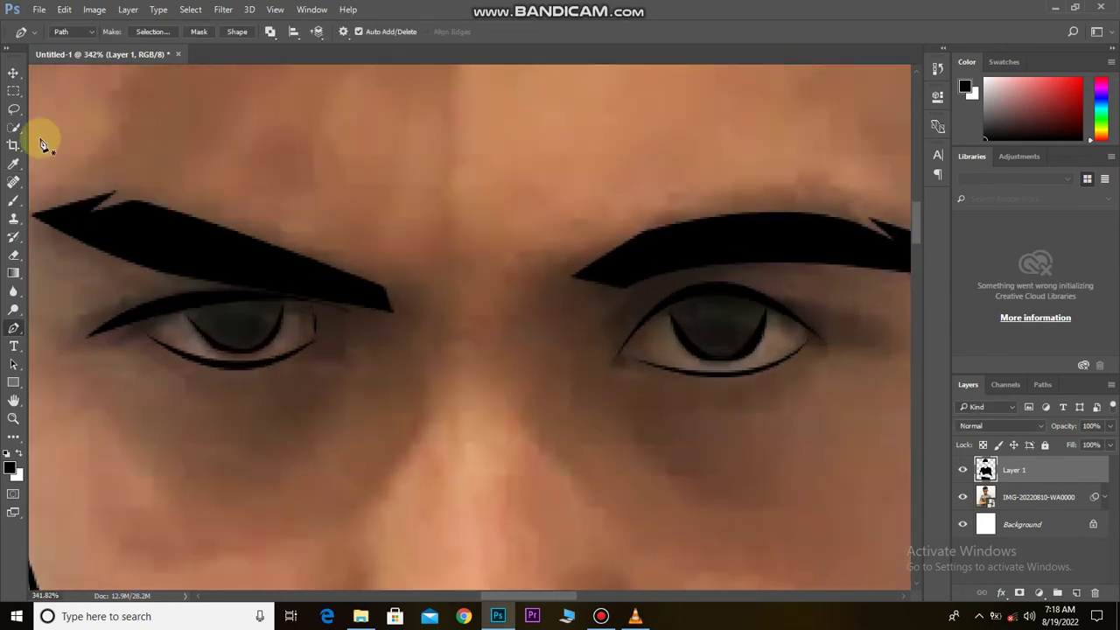
Step: Paint a 9 px black brush dot as the pupil in each eye
left_click(13, 200)
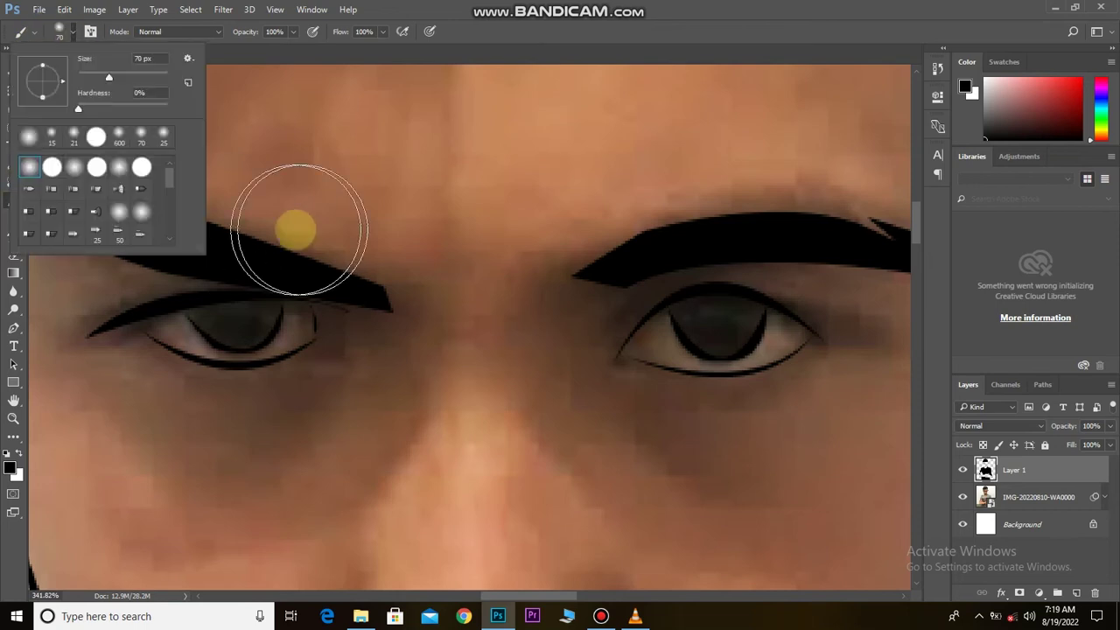
left_click(95, 170)
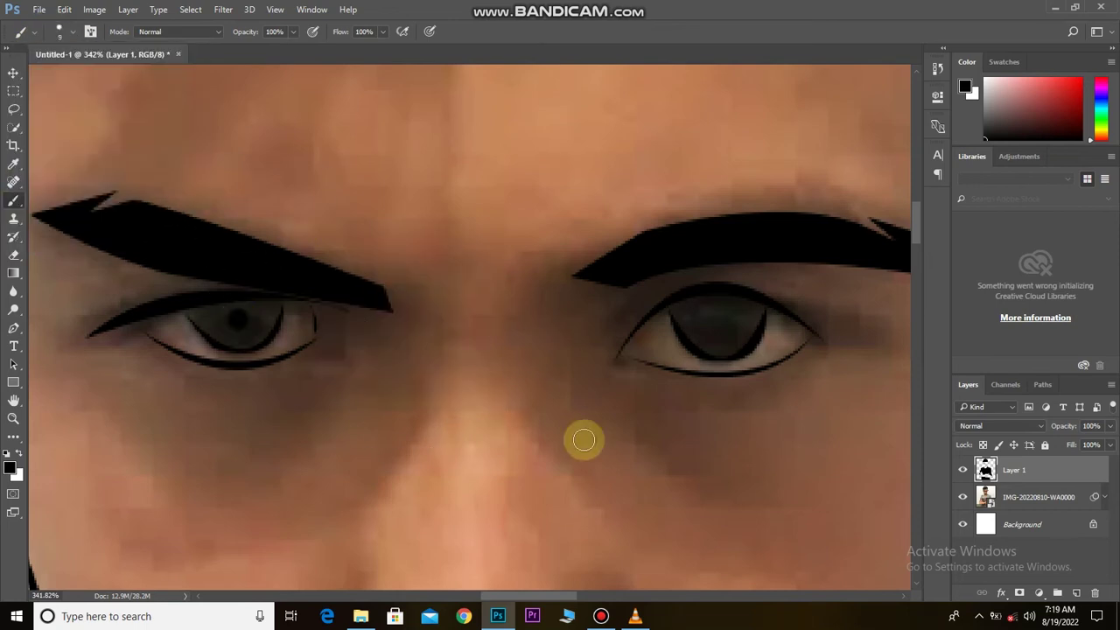
left_click(717, 322)
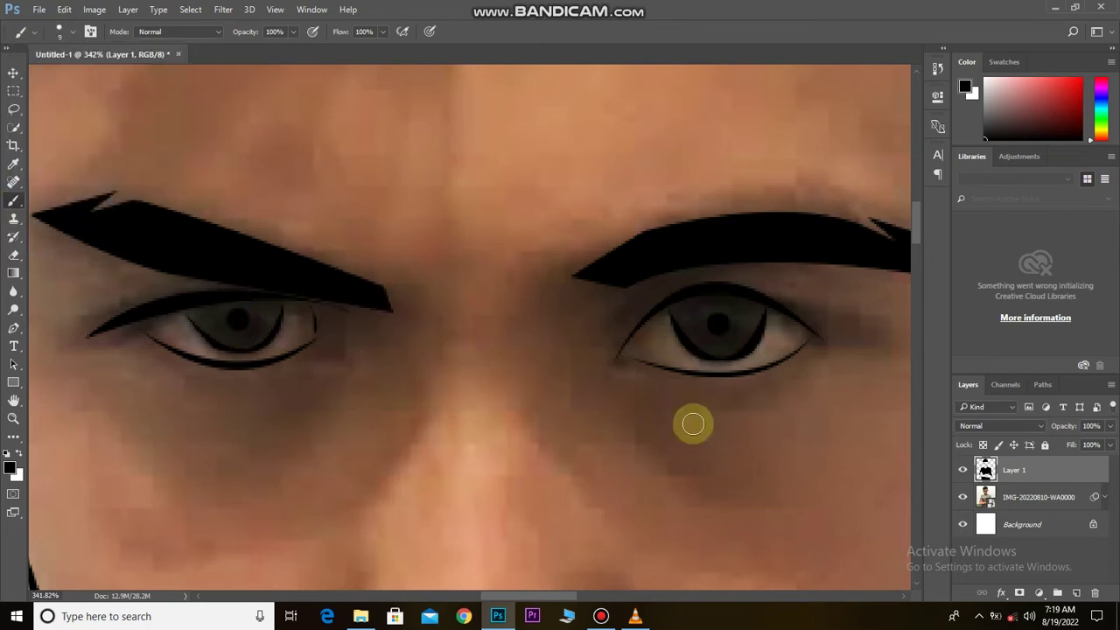
scroll(687, 455, "down", 5)
scroll(656, 368, "up", 4)
left_click(267, 324)
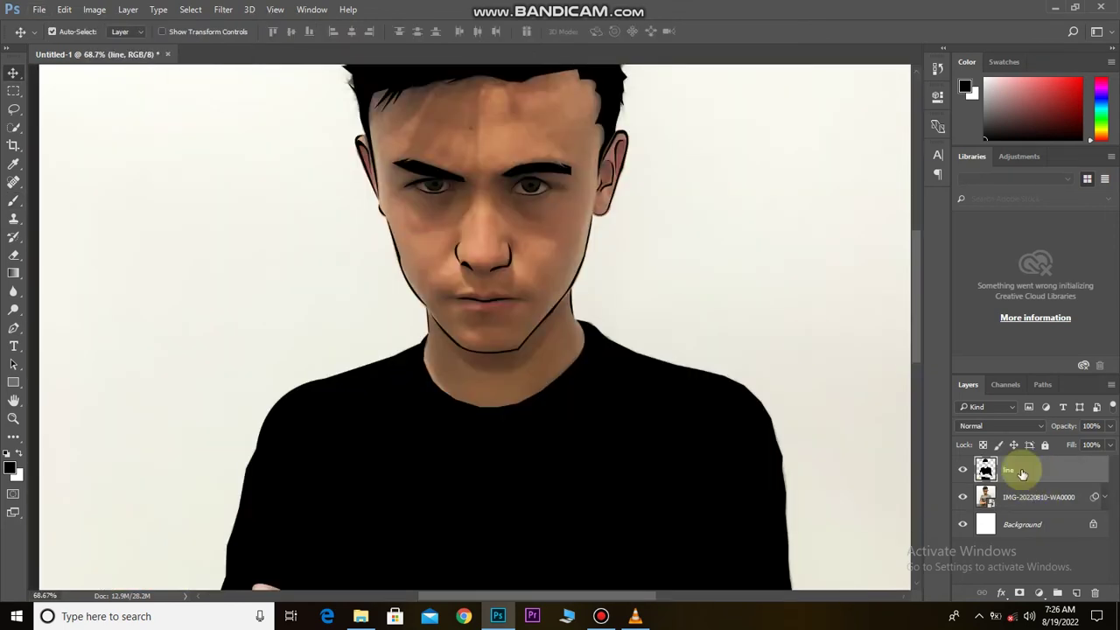
Step: Create a new layer named 'skin'
left_click(1076, 592, "ctrl")
double_click(1009, 497)
type("skin")
key("Return")
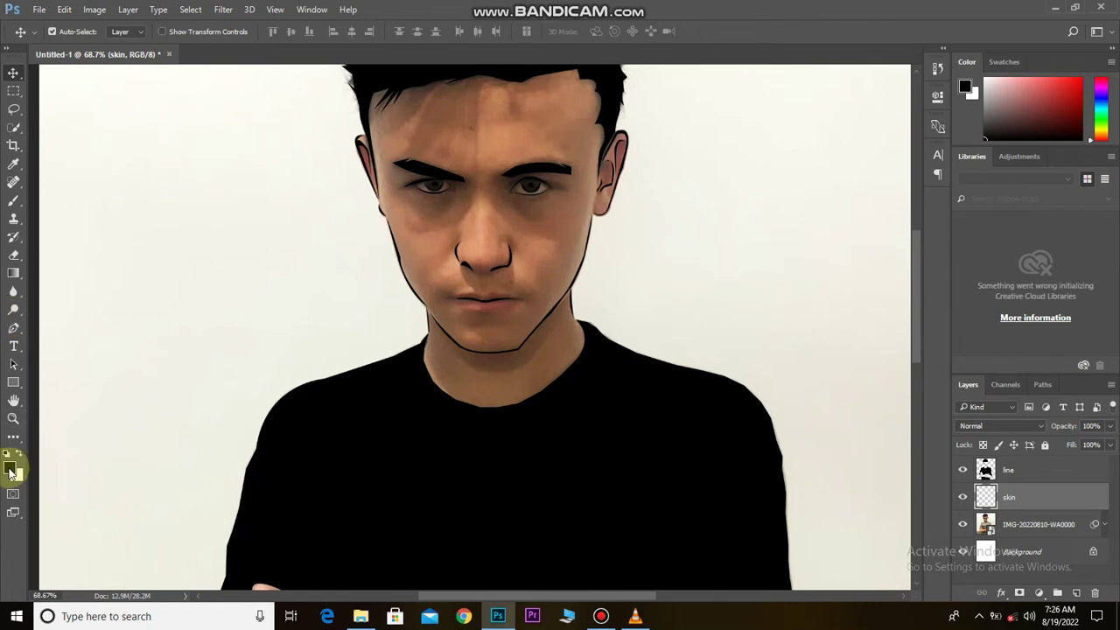
Step: Set the foreground to the pasted peach hex colour and fill the whole skin layer with it
left_click(11, 470)
left_click(803, 389)
type("eda27a")
key("Return")
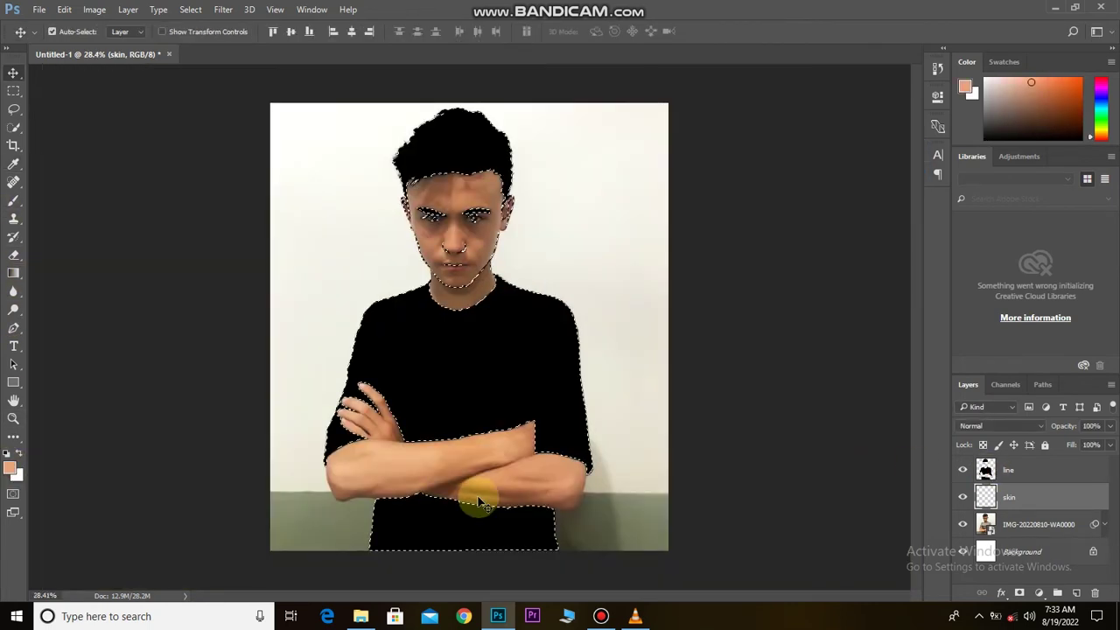
key("ctrl+shift+i")
key("alt+BackSpace")
key("ctrl+d")
Step: Switch to the Pen tool and scroll up to the arm to begin a new path
scroll(462, 346, "up", 3)
scroll(488, 165, "down", 3)
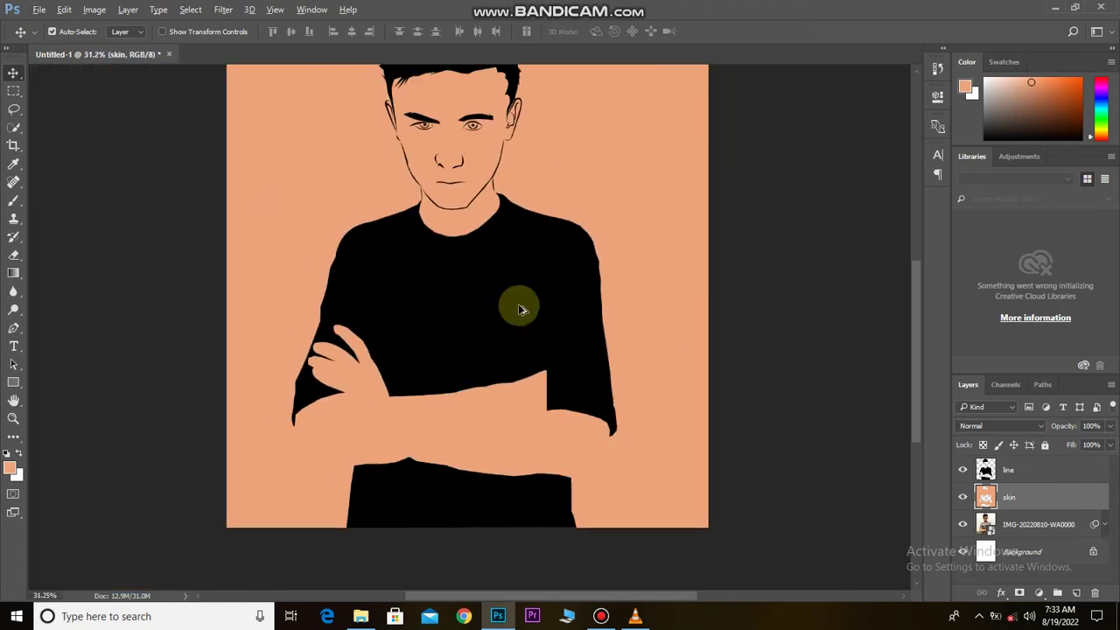
scroll(519, 309, "down", 3)
scroll(545, 342, "up", 3)
scroll(488, 342, "down", 1)
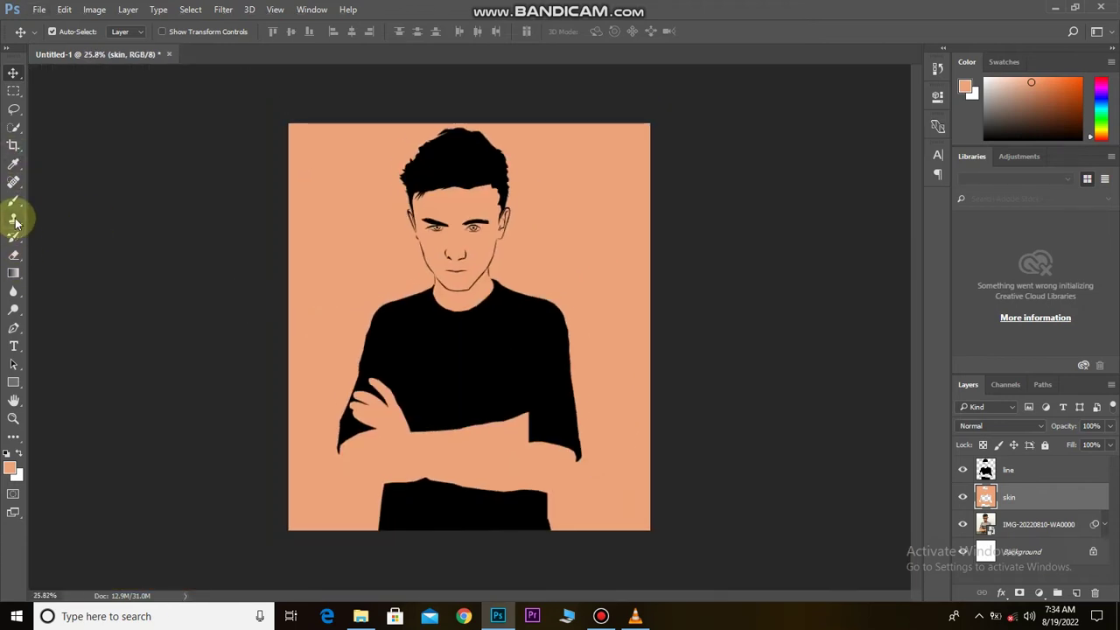
key("p")
scroll(358, 499, "up", 3)
scroll(337, 532, "up", 3)
scroll(355, 409, "up", 1)
Step: Trace a Pen outline up the forearm and shoulder edge toward the neck
left_click_drag(214, 312, 208, 195)
left_click(216, 239)
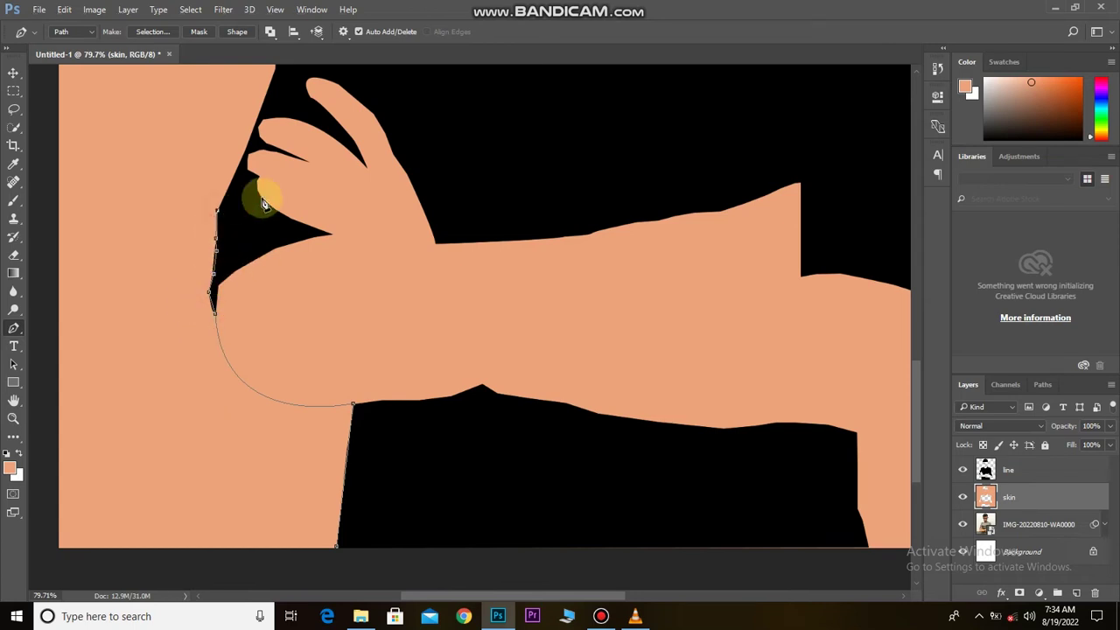
scroll(263, 193, "up", 3)
left_click(257, 255)
scroll(288, 324, "up", 3)
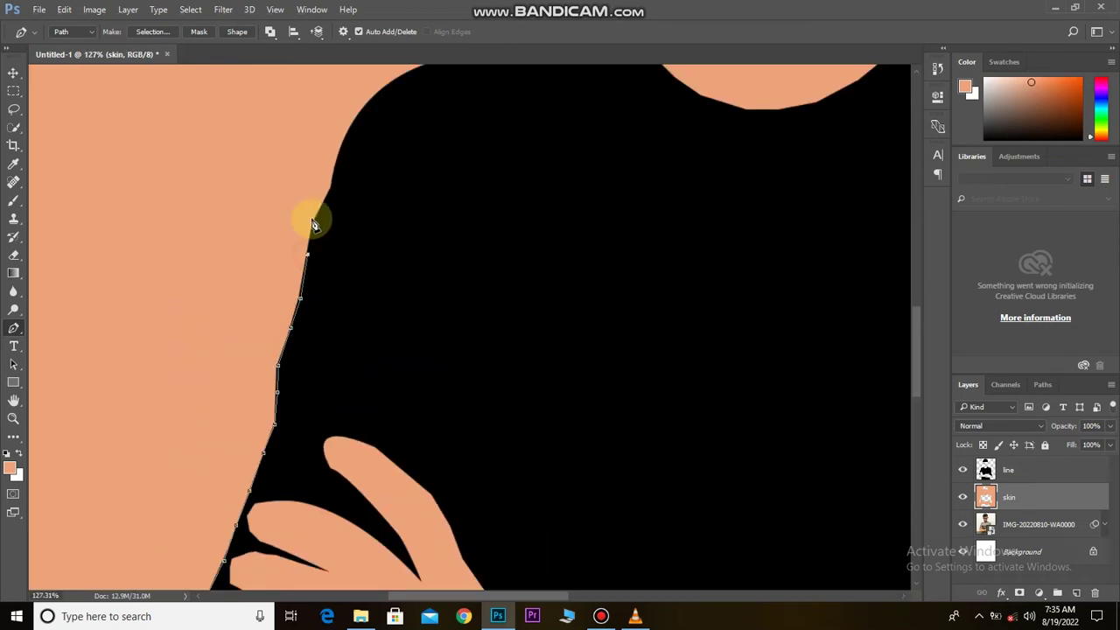
scroll(294, 512, "up", 3)
left_click(274, 404)
left_click_drag(308, 376, 493, 310)
scroll(523, 232, "up", 3)
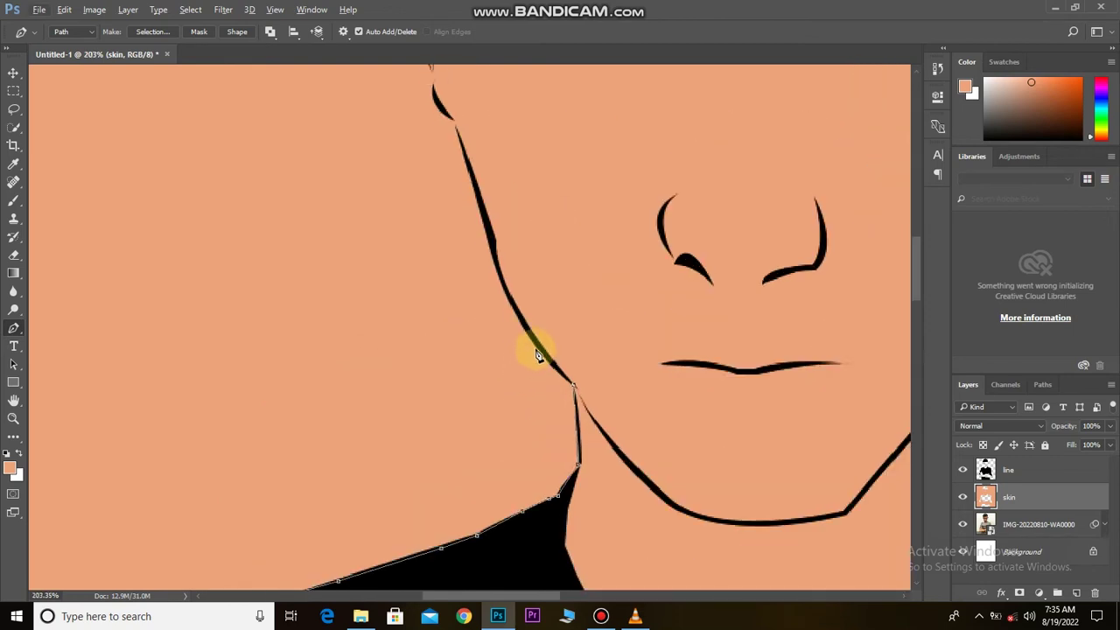
left_click_drag(463, 140, 516, 488)
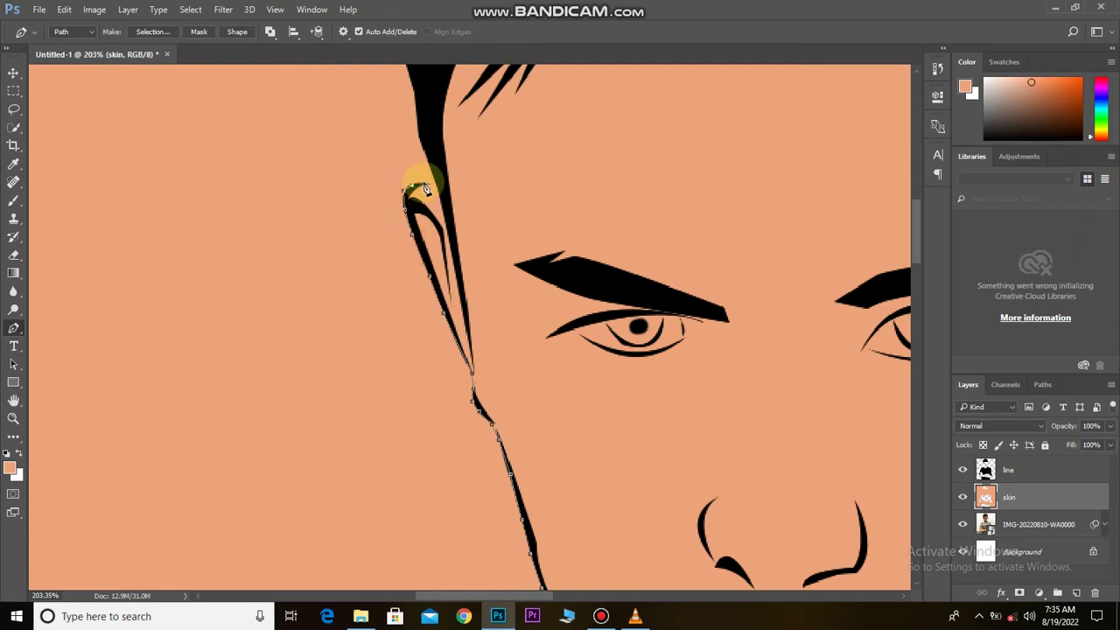
left_click_drag(423, 190, 443, 324)
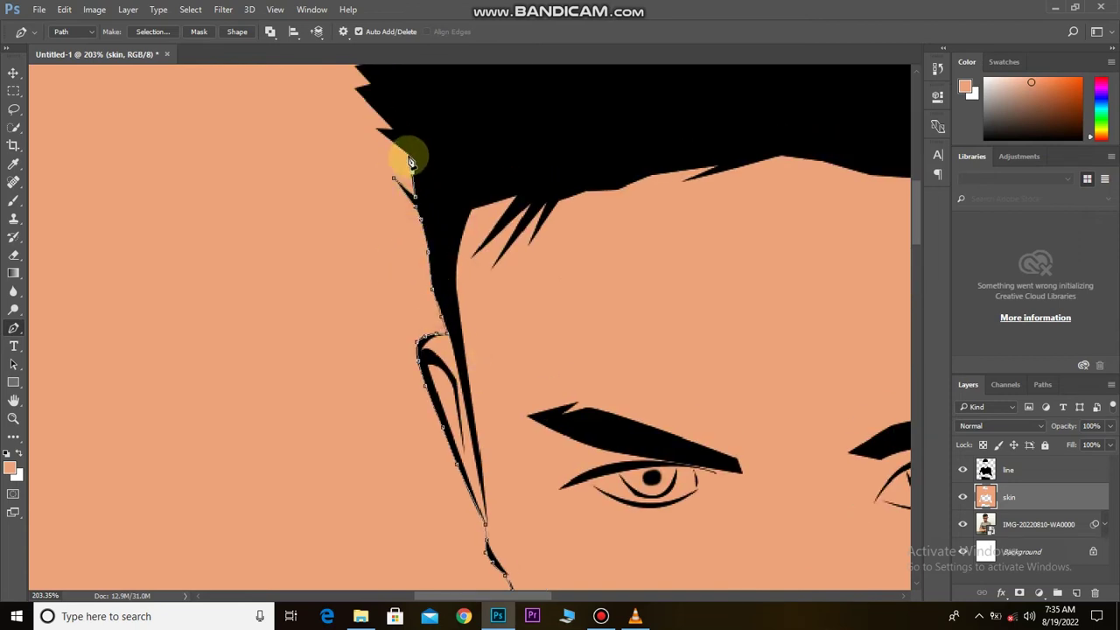
left_click_drag(396, 136, 435, 324)
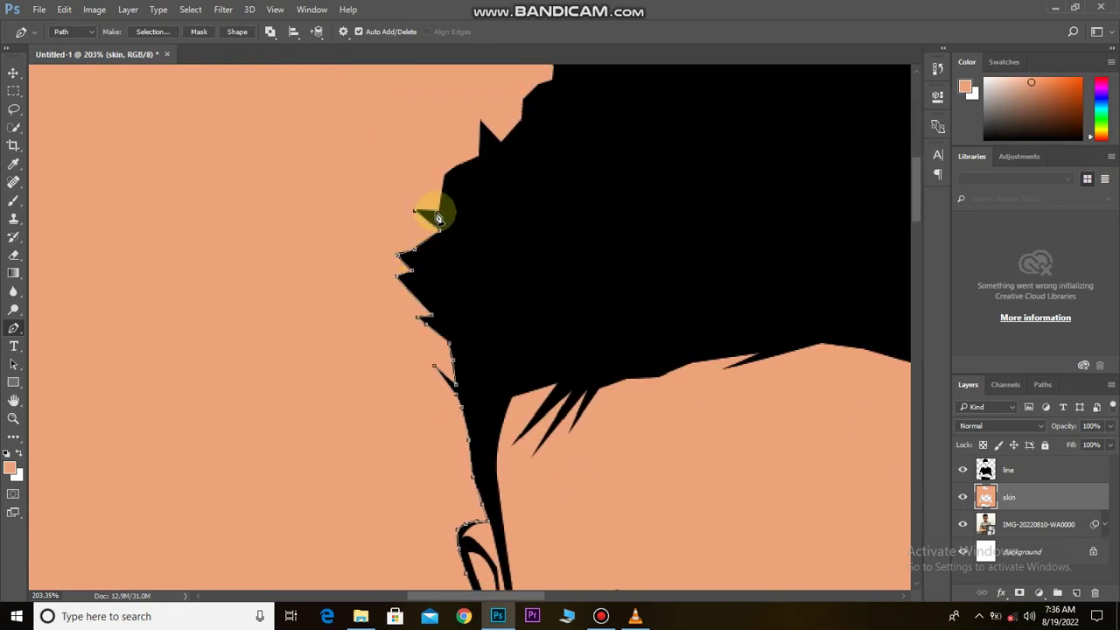
left_click_drag(522, 128, 481, 226)
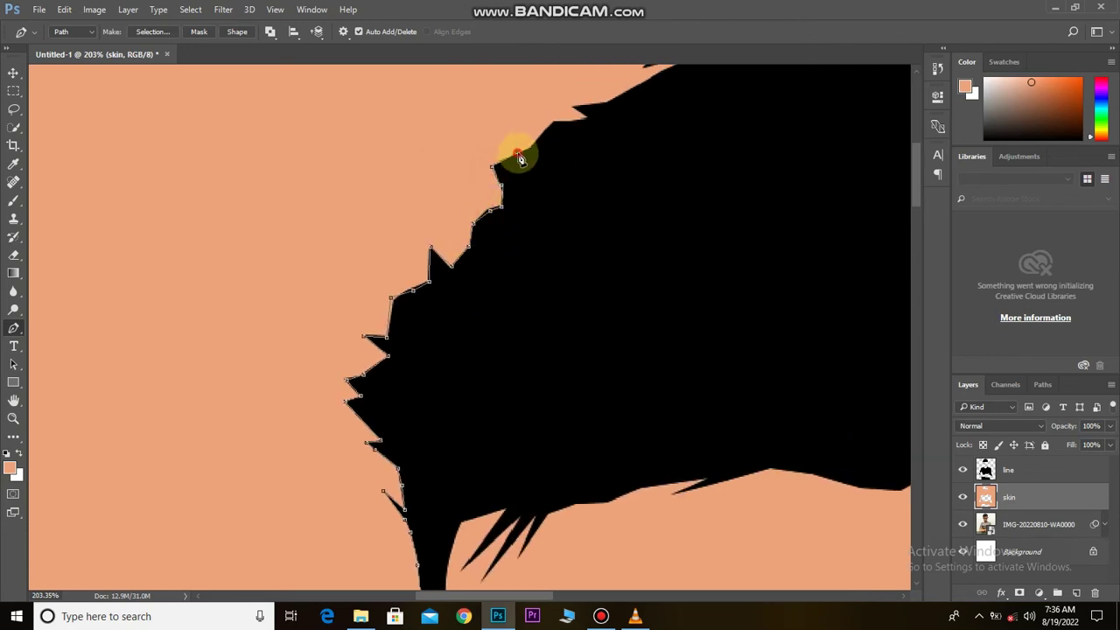
Step: Continue the outline across the top of the hair and down its far side to the ear
left_click_drag(634, 111, 542, 229)
left_click_drag(617, 167, 578, 182)
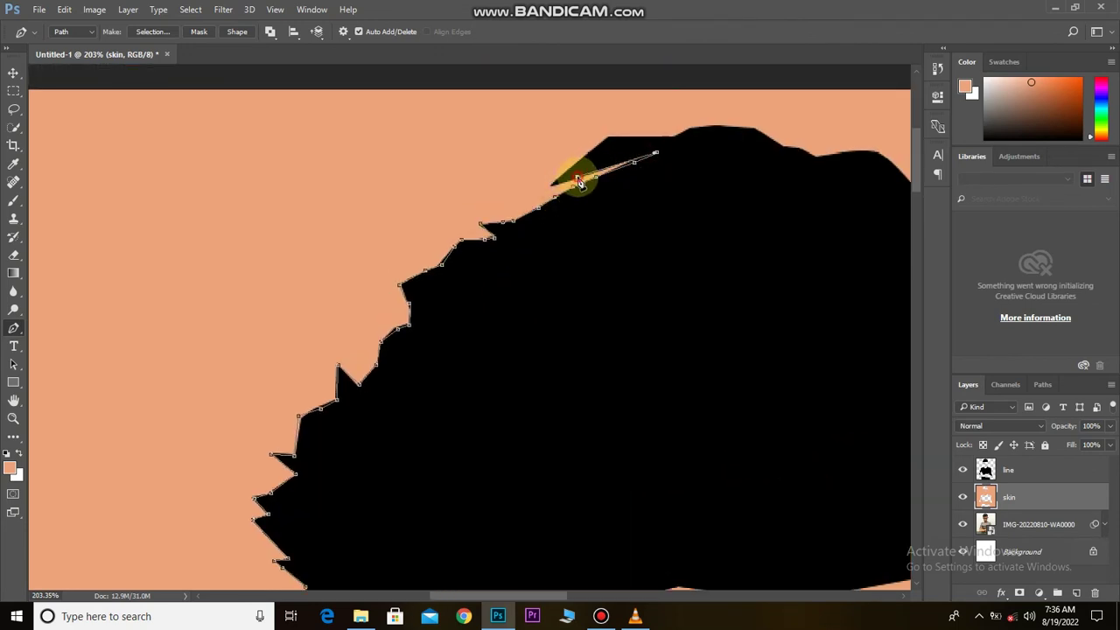
scroll(532, 275, "up", 3)
scroll(532, 274, "right", 5)
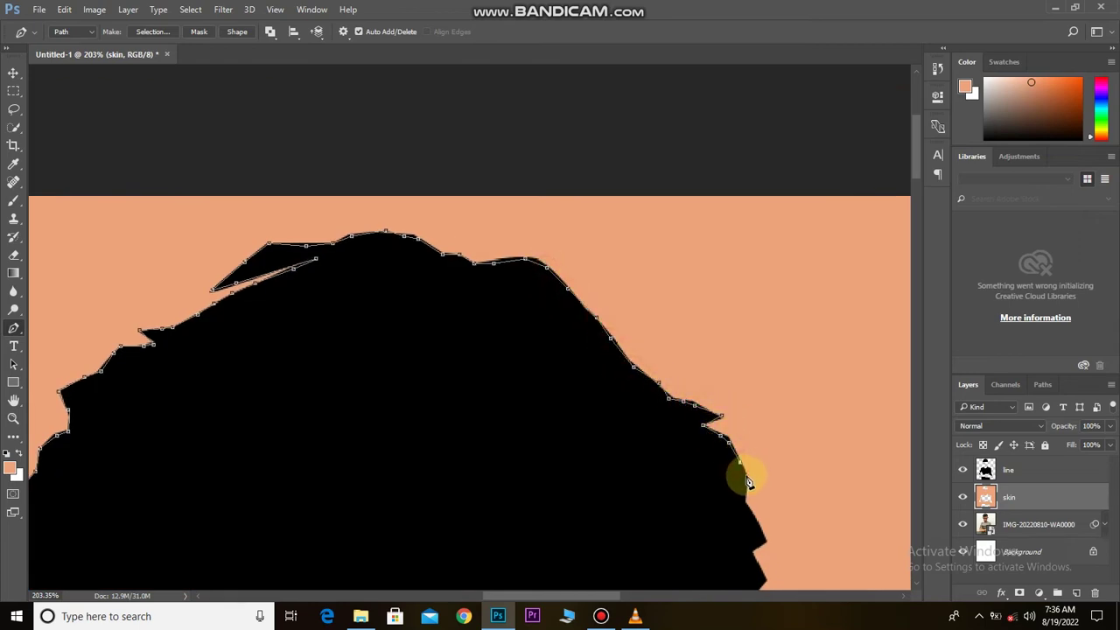
scroll(748, 481, "down", 5)
scroll(748, 480, "right", 2)
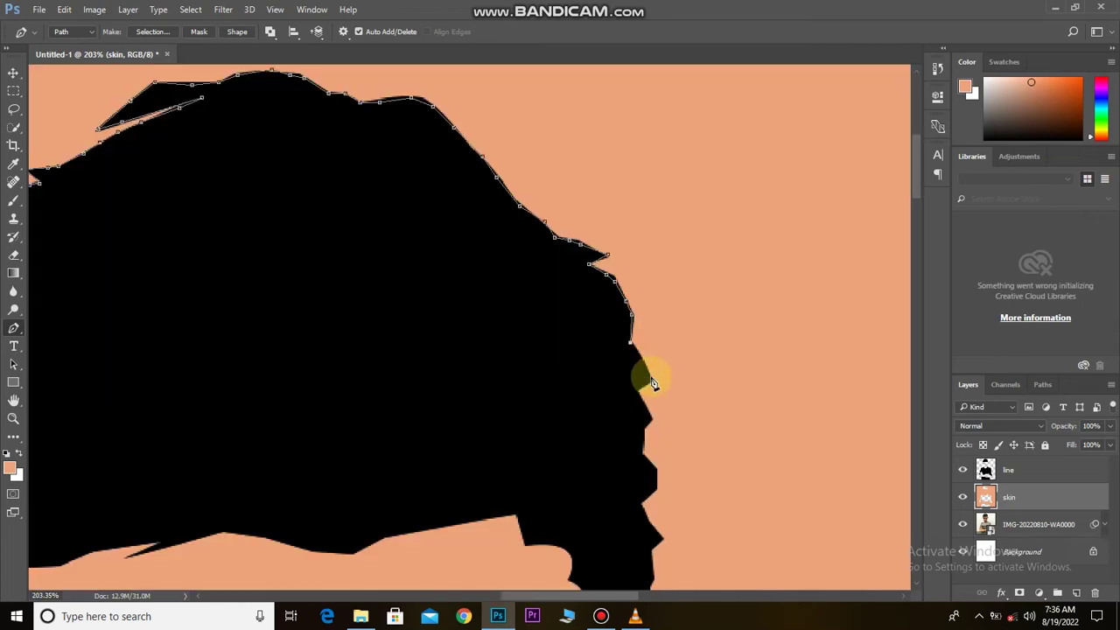
scroll(705, 543, "down", 3)
left_click(642, 540)
scroll(622, 521, "down", 3)
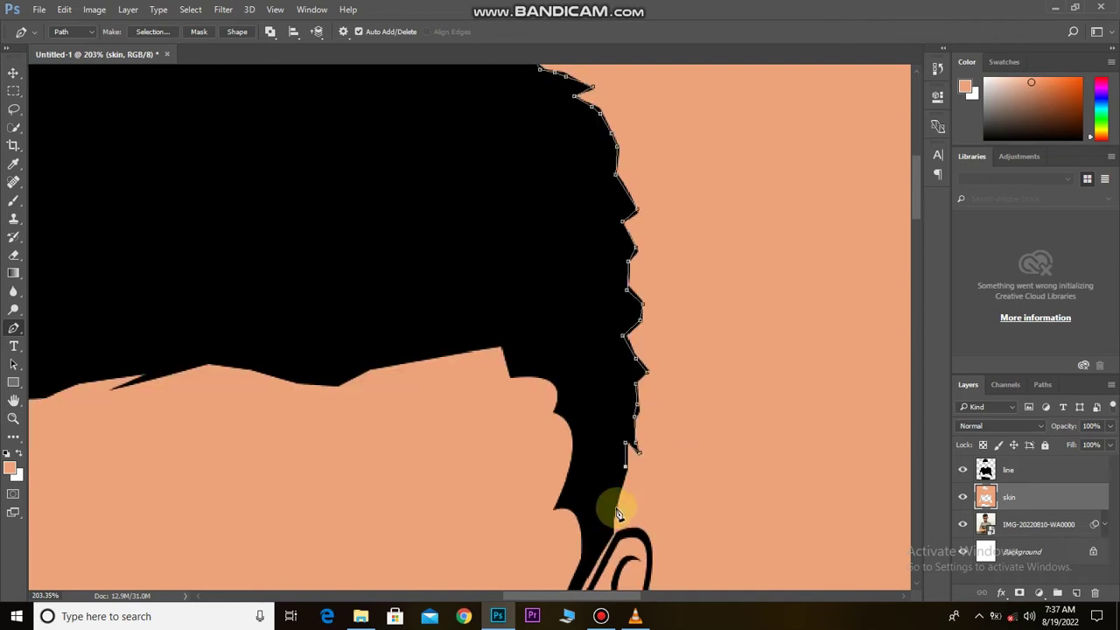
scroll(652, 557, "down", 3)
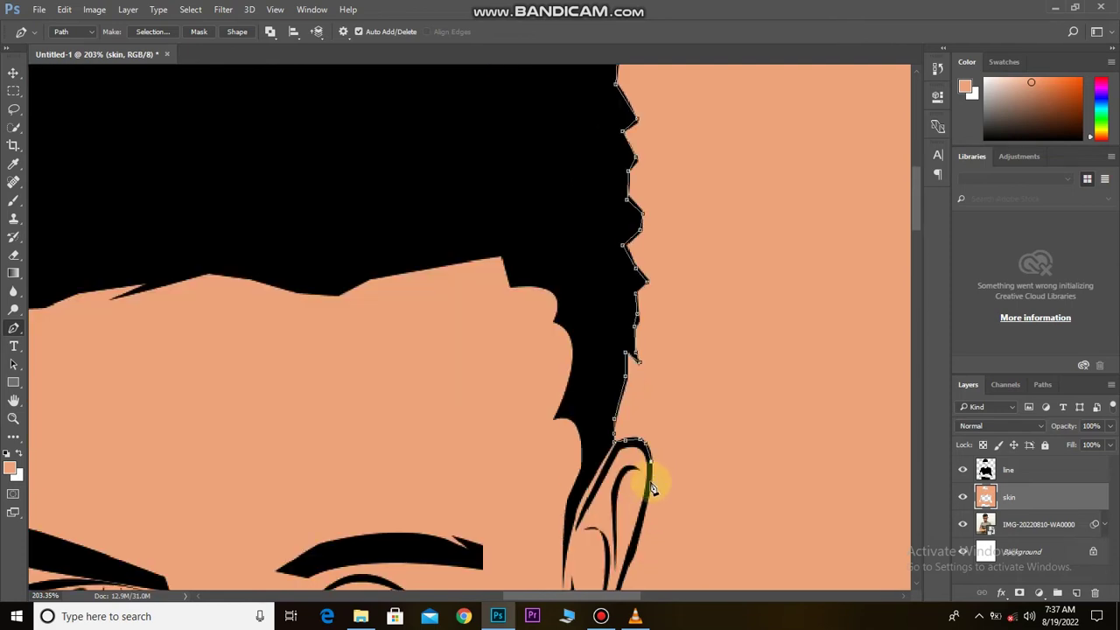
scroll(641, 538, "down", 3)
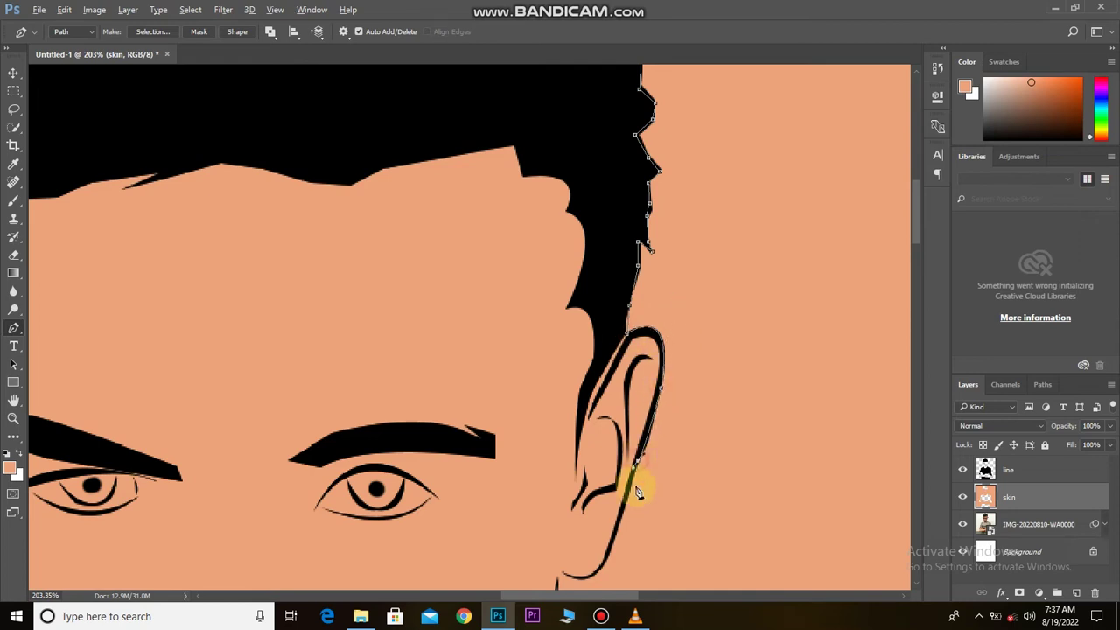
left_click_drag(612, 563, 648, 440)
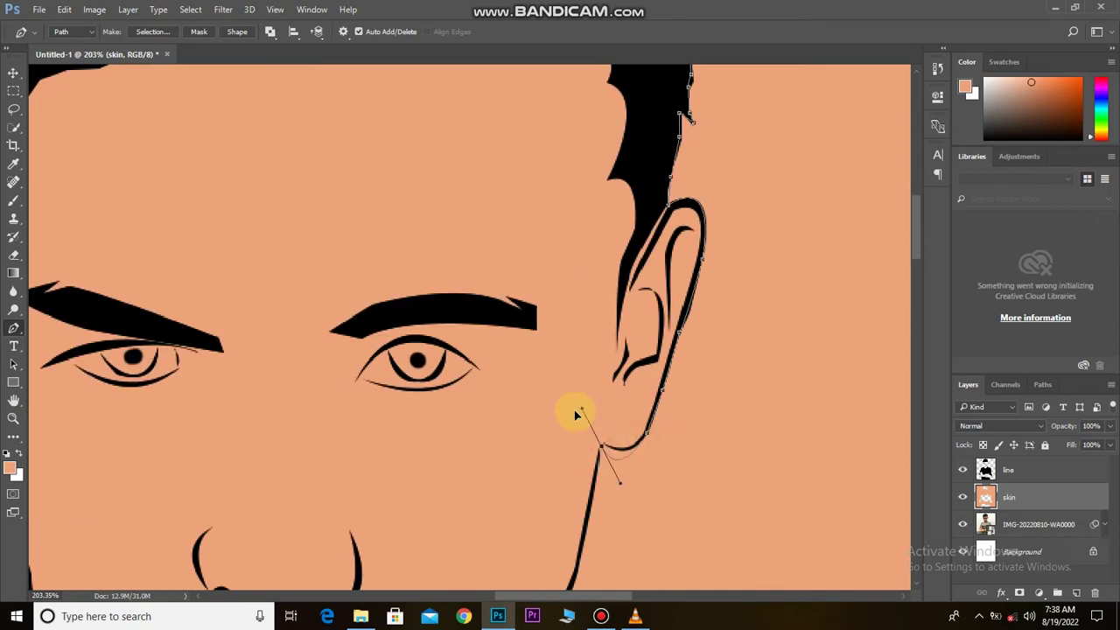
scroll(604, 451, "down", 5)
scroll(536, 465, "down", 3)
Step: Extend the outline from the neck along the other shoulder edge to its end
left_click(532, 470)
scroll(553, 426, "down", 3)
left_click(663, 471)
left_click(697, 488)
left_click(728, 496)
left_click(767, 508)
left_click(817, 518)
left_click(881, 532)
left_click_drag(910, 549, 615, 363)
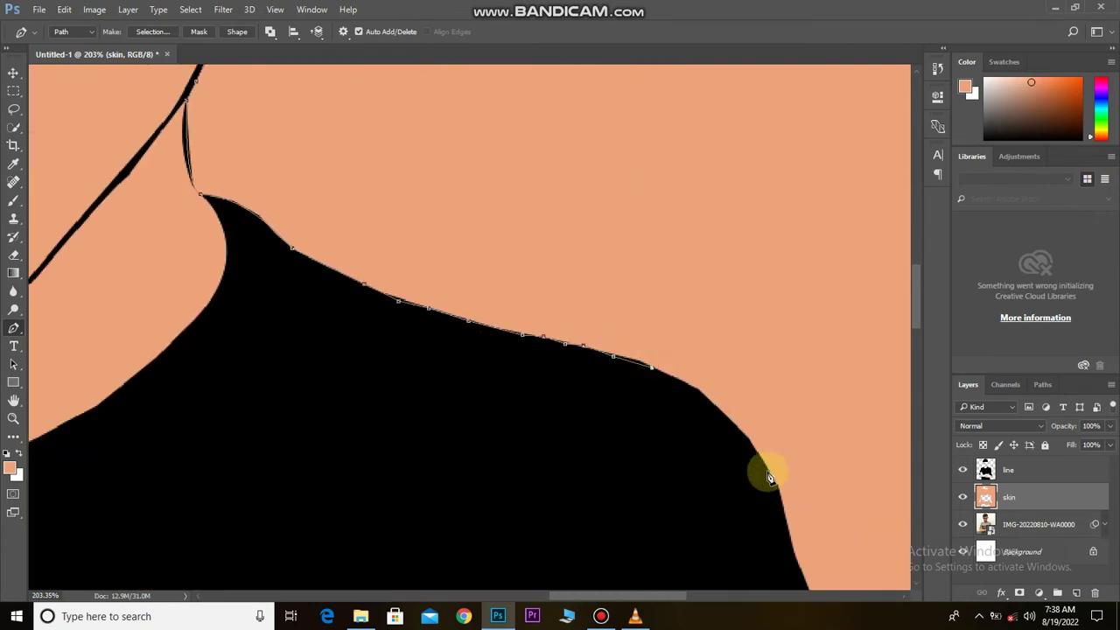
left_click_drag(778, 496, 621, 245)
left_click(636, 304)
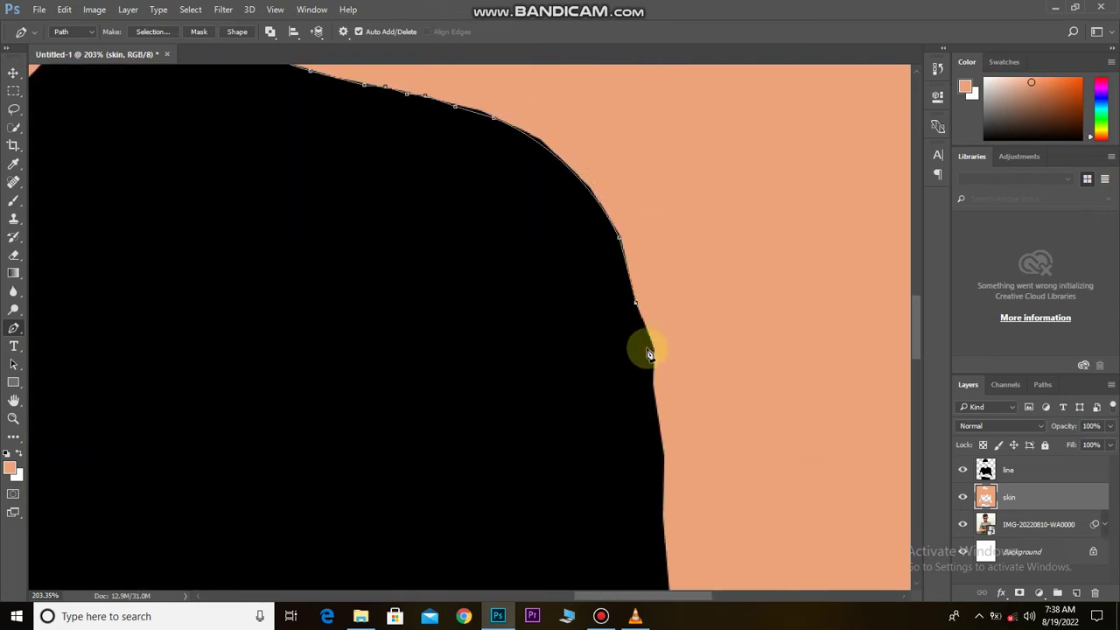
Step: Trace down the arm edge to its tip and close the outline around the forearm
left_click_drag(666, 499, 686, 334)
left_click(661, 466)
mouse_move(660, 513)
left_mouse_down()
mouse_move(662, 381)
mouse_move(627, 412)
left_mouse_up()
left_click(650, 496)
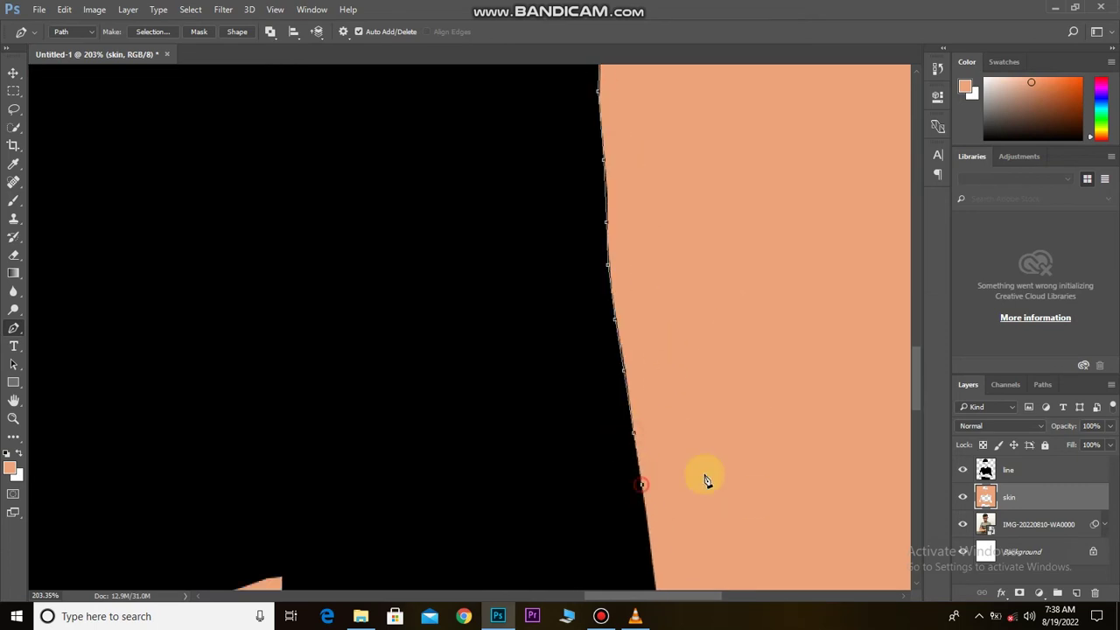
left_click_drag(646, 577, 577, 380)
left_click(594, 478)
left_click(604, 543)
left_click_drag(604, 582, 580, 380)
left_click(598, 454)
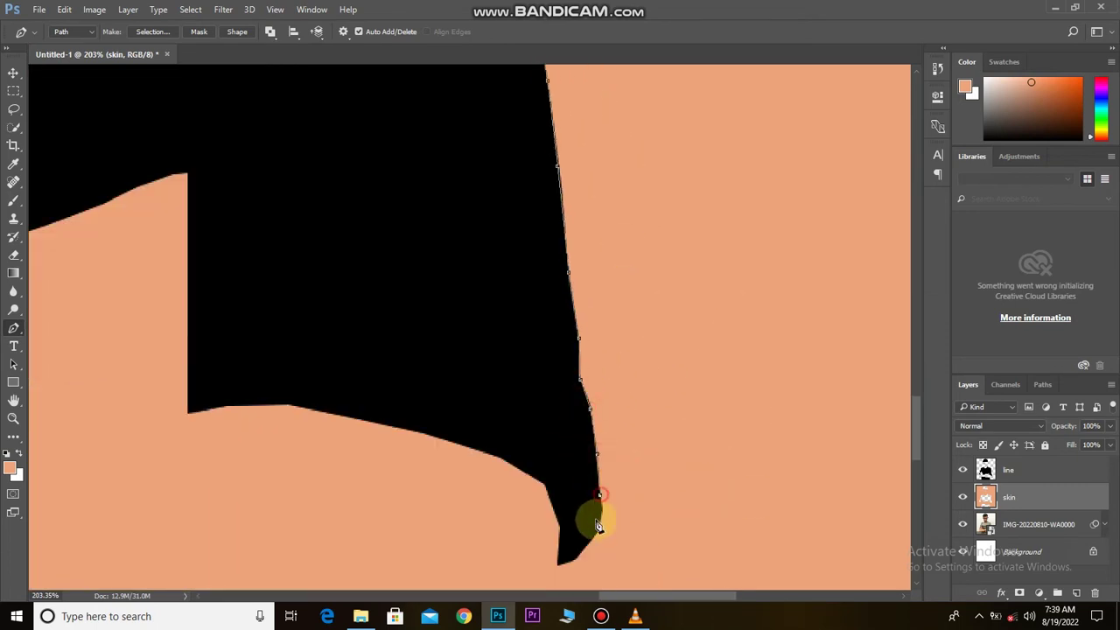
left_click(593, 549)
left_click_drag(567, 569, 570, 479)
scroll(570, 481, "down", 5)
left_click_drag(507, 350, 620, 342)
scroll(475, 350, "down", 3)
scroll(620, 463, "up", 3)
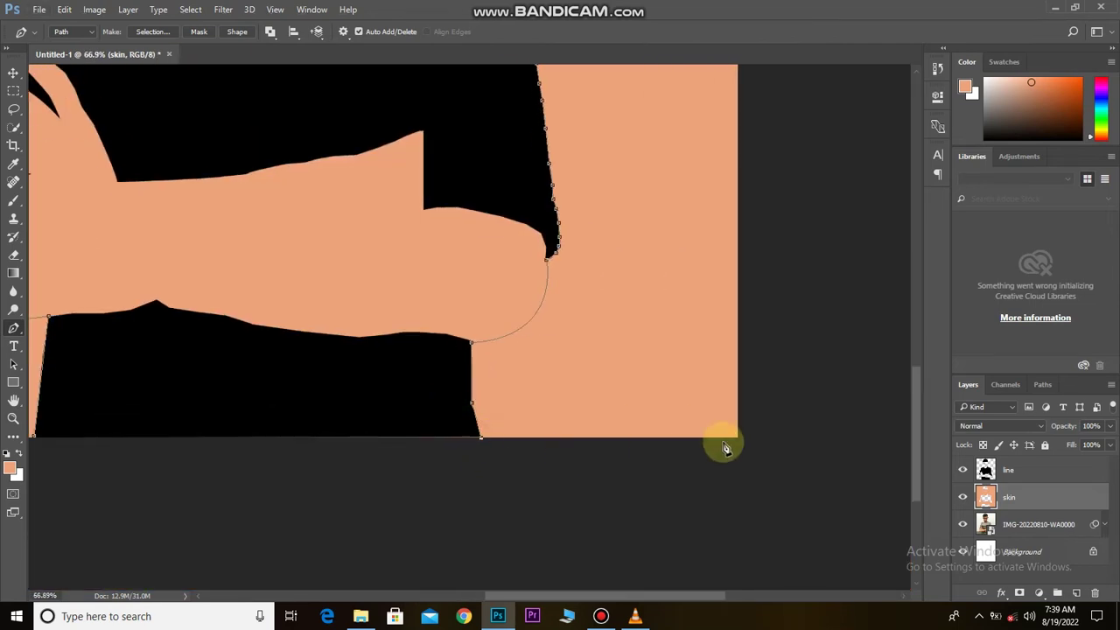
scroll(683, 420, "down", 5)
Step: Make the outline a selection, invert it and delete the skin fill outside the figure
right_click(401, 448)
left_click(452, 155)
left_click(638, 177)
key("Delete")
key("v")
scroll(496, 335, "up", 2)
left_click(13, 200)
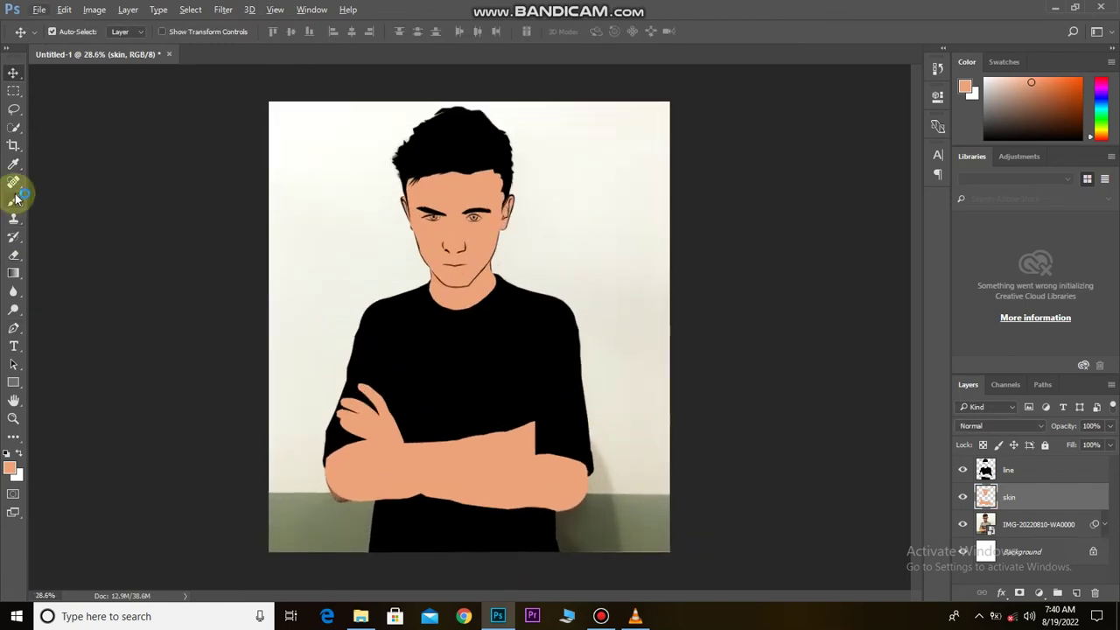
Step: At 50% skin layer opacity, erase the strip below the arm and paint the lower elbow edge
scroll(375, 517, "up", 4)
scroll(325, 482, "up", 2)
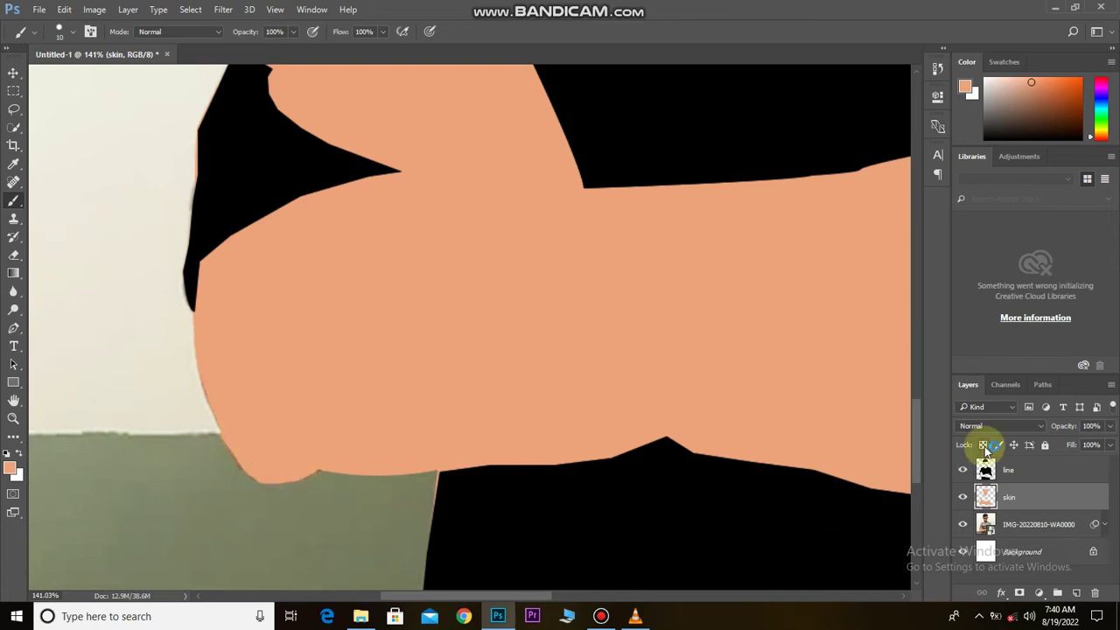
key("5")
key("e")
left_click_drag(429, 467, 333, 468)
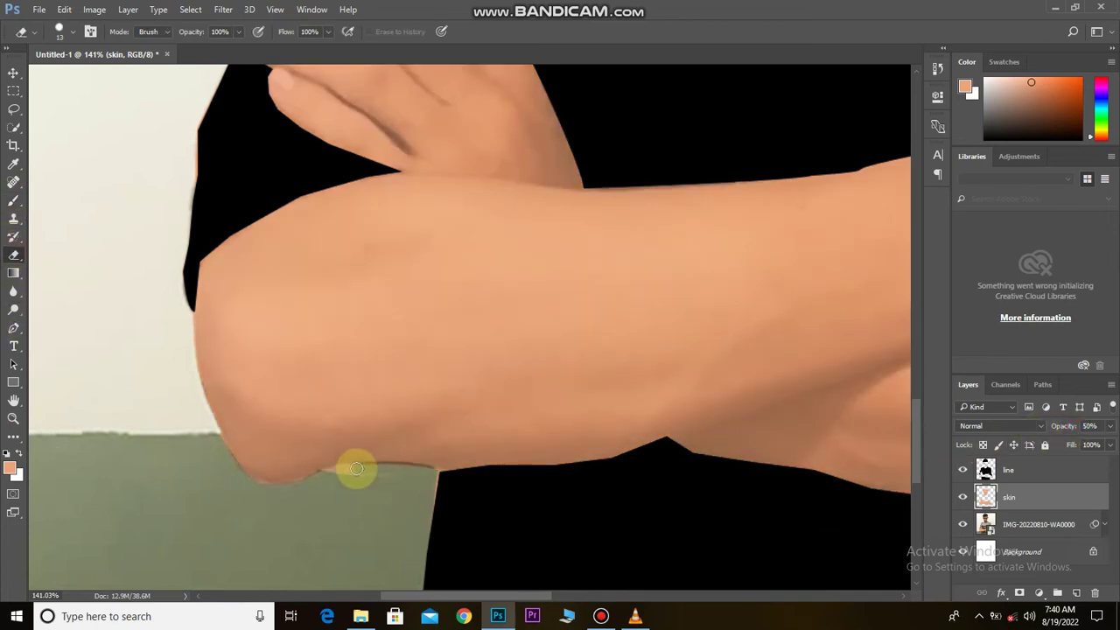
key("b")
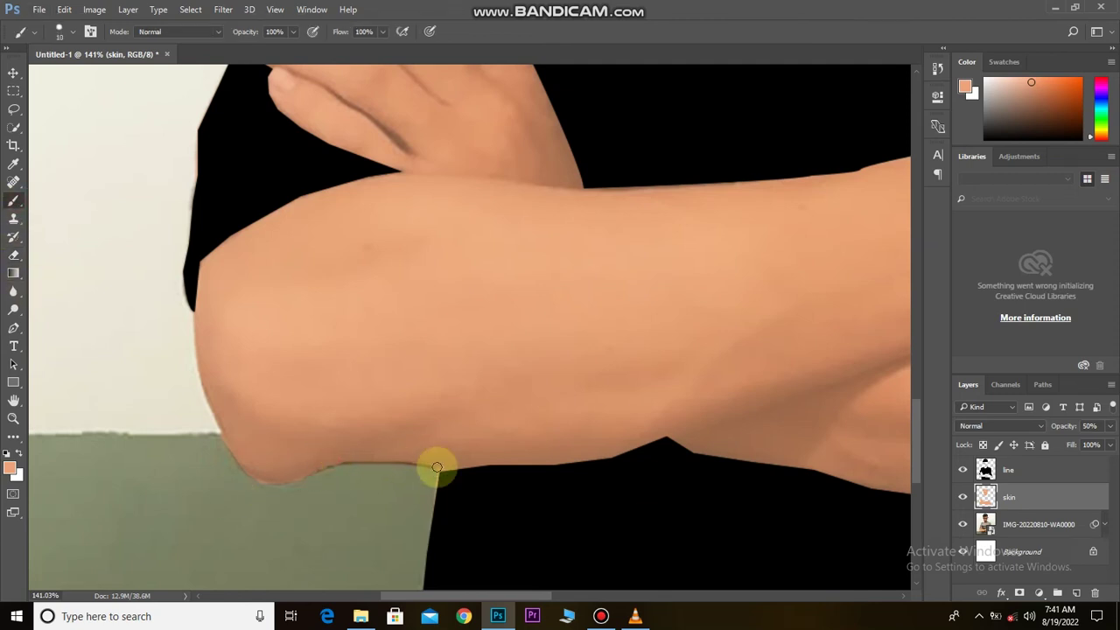
scroll(432, 464, "right", 5)
scroll(495, 505, "up", 1)
mouse_move(495, 505)
left_mouse_down()
mouse_move(557, 500)
mouse_move(531, 491)
left_mouse_up()
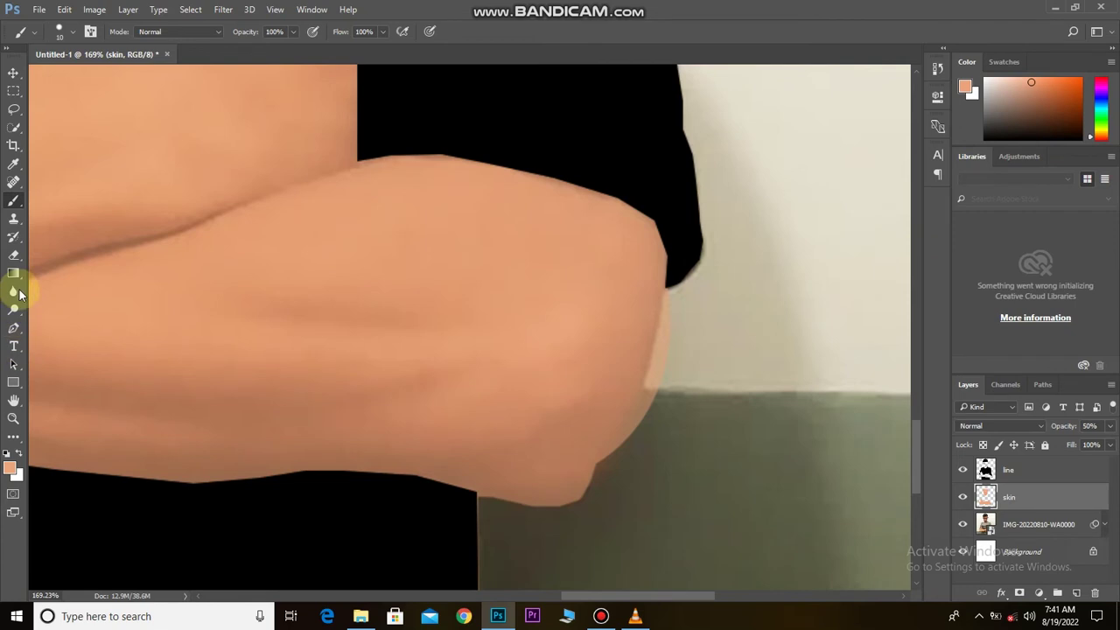
Step: Lower the skin layer opacity to 21% to check the elbows against the photo
key("e")
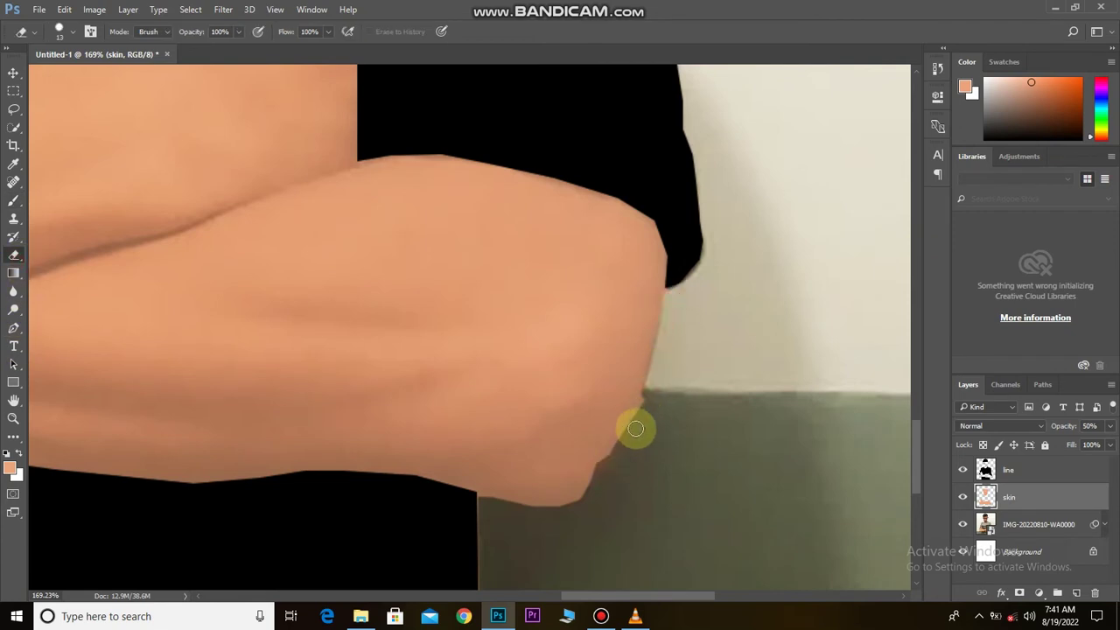
left_click_drag(1063, 426, 1041, 426)
key("b")
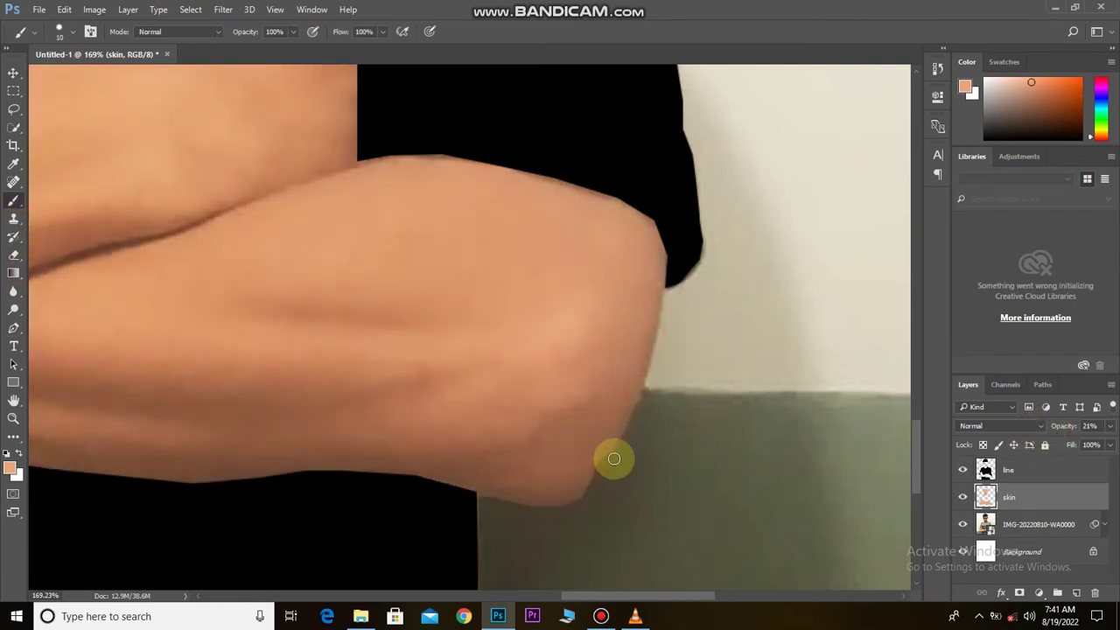
scroll(636, 380, "down", 5)
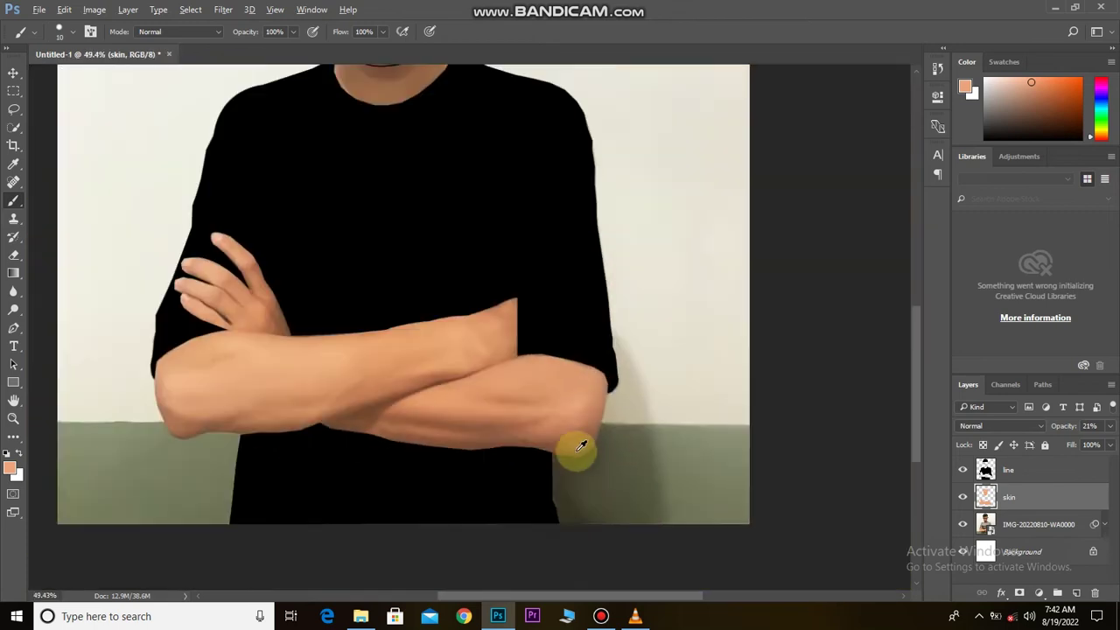
left_click_drag(1063, 426, 1103, 426)
left_click(1078, 592)
Step: Name the new layer 'eye' and set the foreground colour to white
double_click(1009, 497)
type("eyev")
left_click(13, 328)
left_click(10, 470)
left_click(590, 255)
key("Return")
Step: Outline the first eye white with the Pen and fill the path white
scroll(521, 411, "up", 4)
scroll(521, 411, "up", 3)
scroll(601, 475, "up", 2)
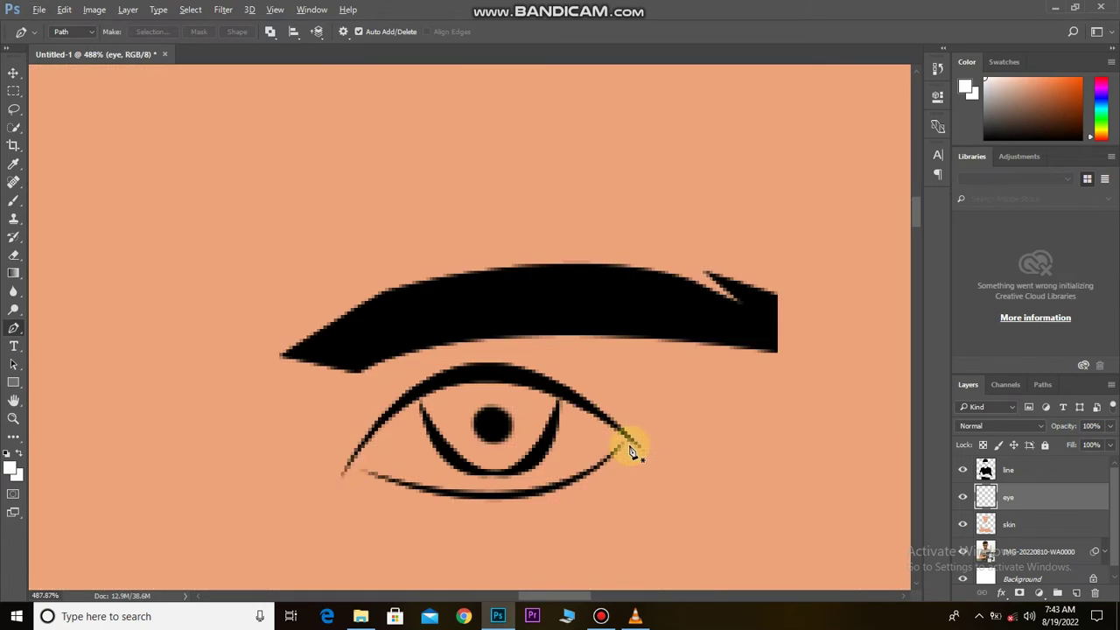
left_click_drag(349, 473, 251, 433)
scroll(297, 450, "down", 5)
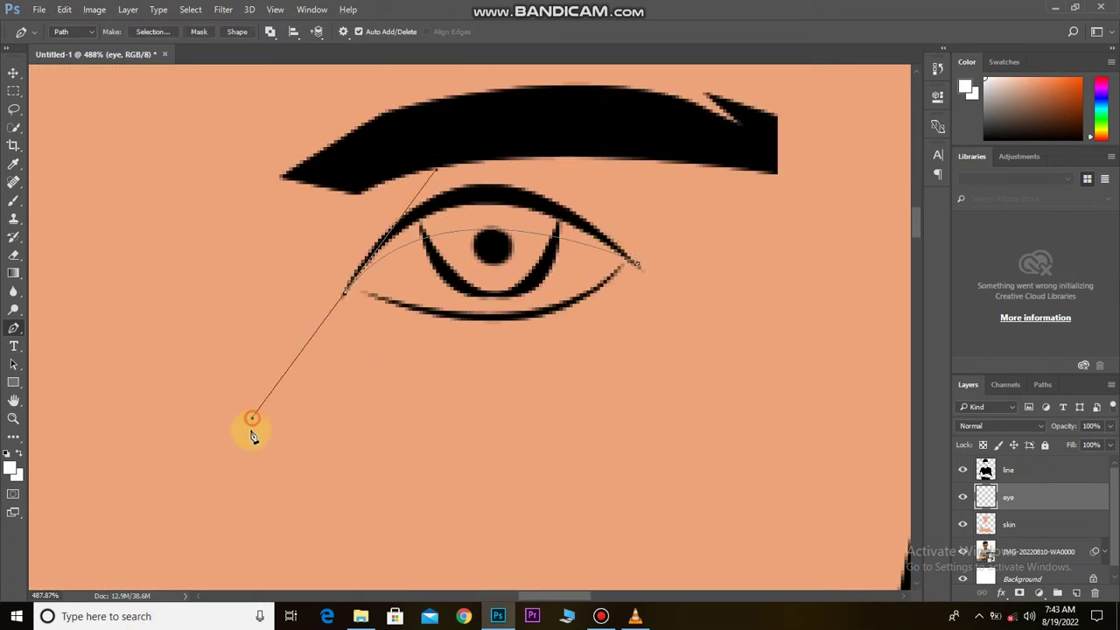
left_click(345, 296, "alt")
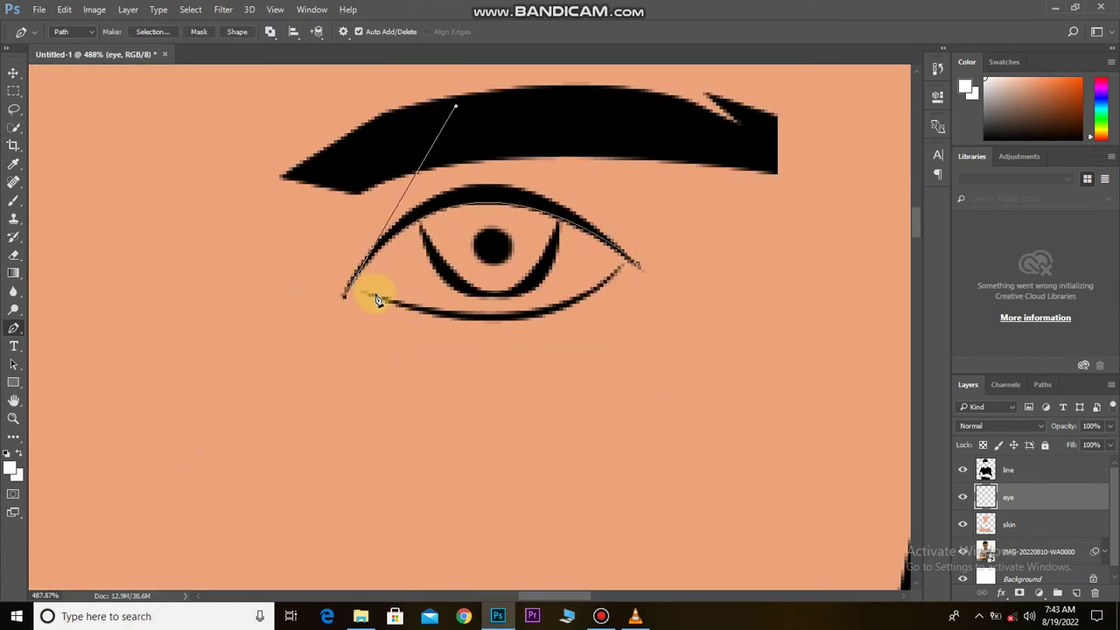
right_click(638, 269)
left_click(604, 346)
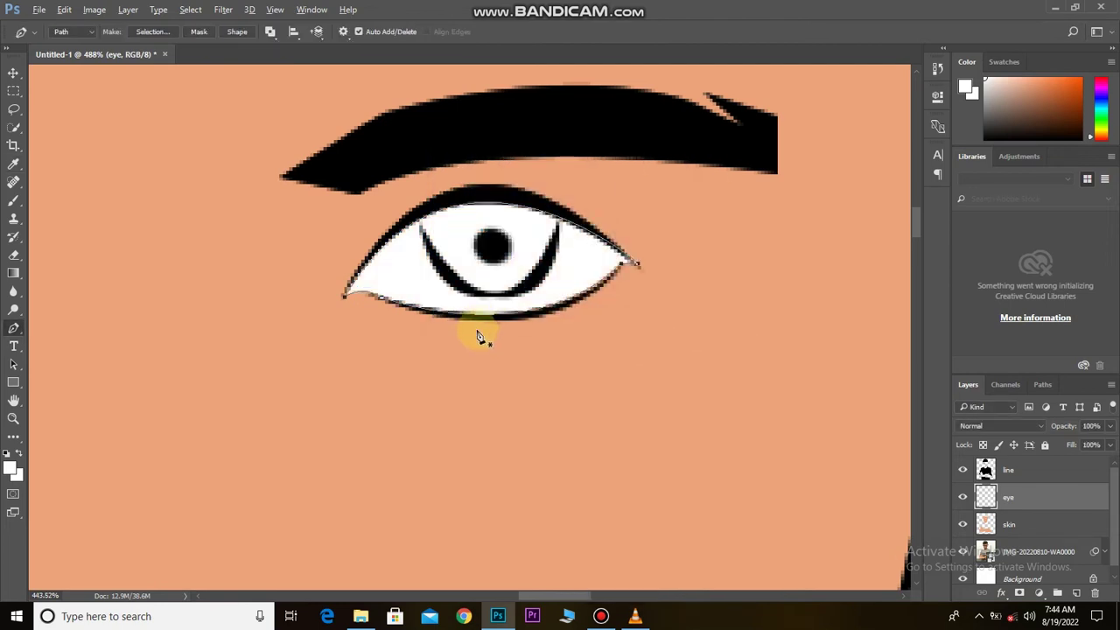
Step: Fill the other eye's white outline with white
scroll(475, 328, "down", 2)
scroll(505, 414, "up", 3)
scroll(505, 414, "down", 1)
scroll(517, 355, "up", 2)
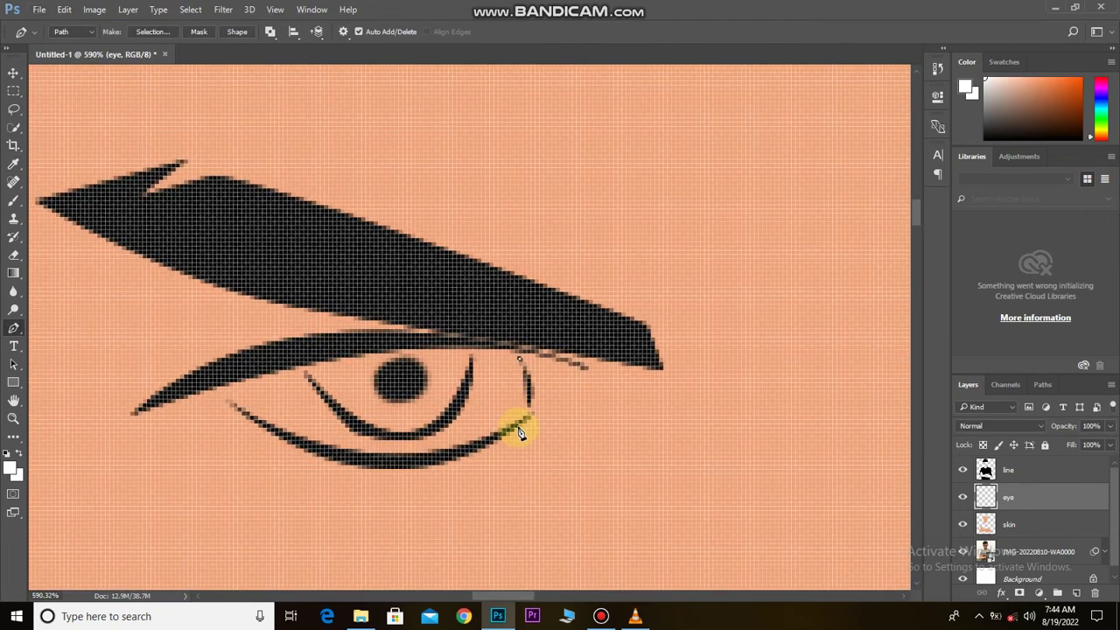
scroll(226, 398, "down", 1)
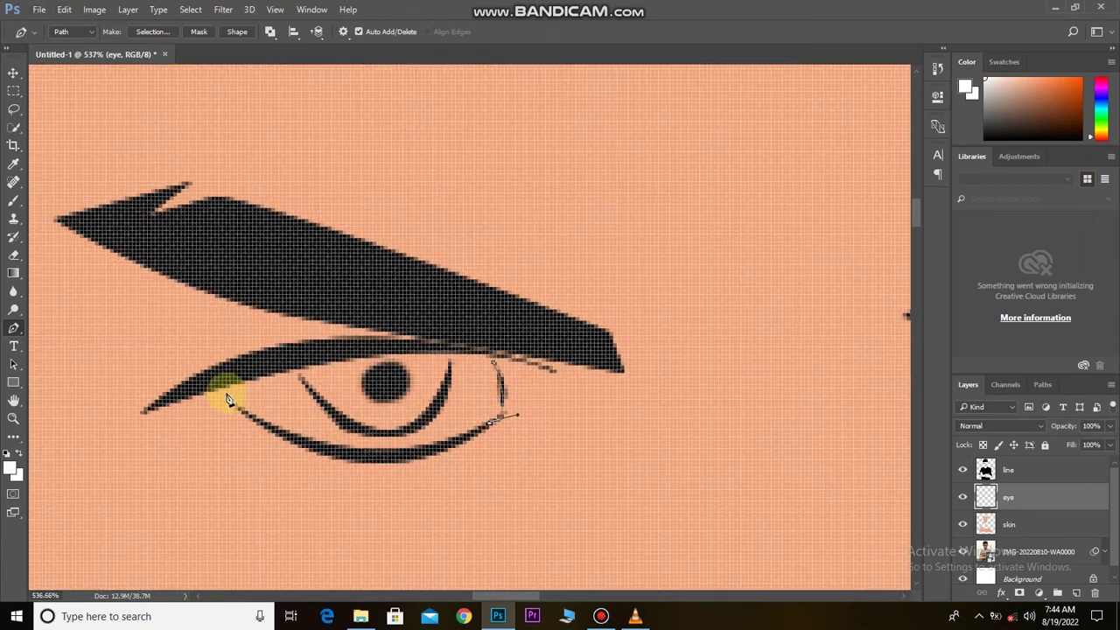
right_click(495, 369)
left_click(516, 110)
key("Return")
Step: Set the foreground colour to dark brown #35251c
scroll(762, 480, "down", 5)
scroll(465, 274, "down", 3)
scroll(465, 274, "up", 1)
scroll(487, 149, "up", 2)
scroll(493, 382, "up", 3)
scroll(492, 383, "up", 1)
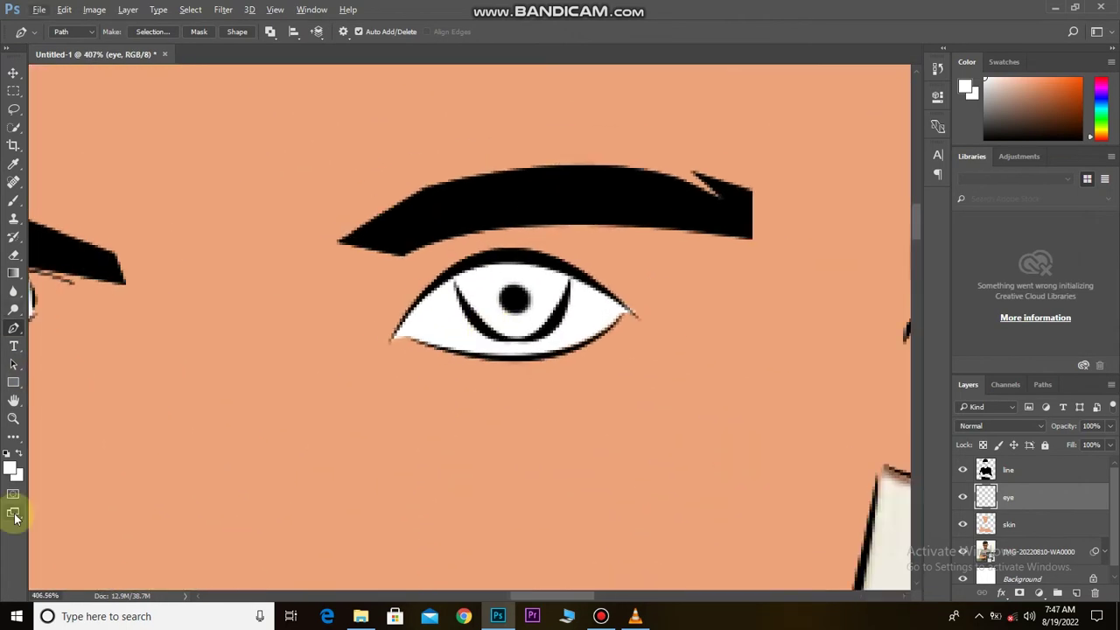
left_click(10, 470)
left_click_drag(735, 314, 648, 333)
Step: Paint both irises dark brown around the pupils with the Brush
key("Return")
key("b")
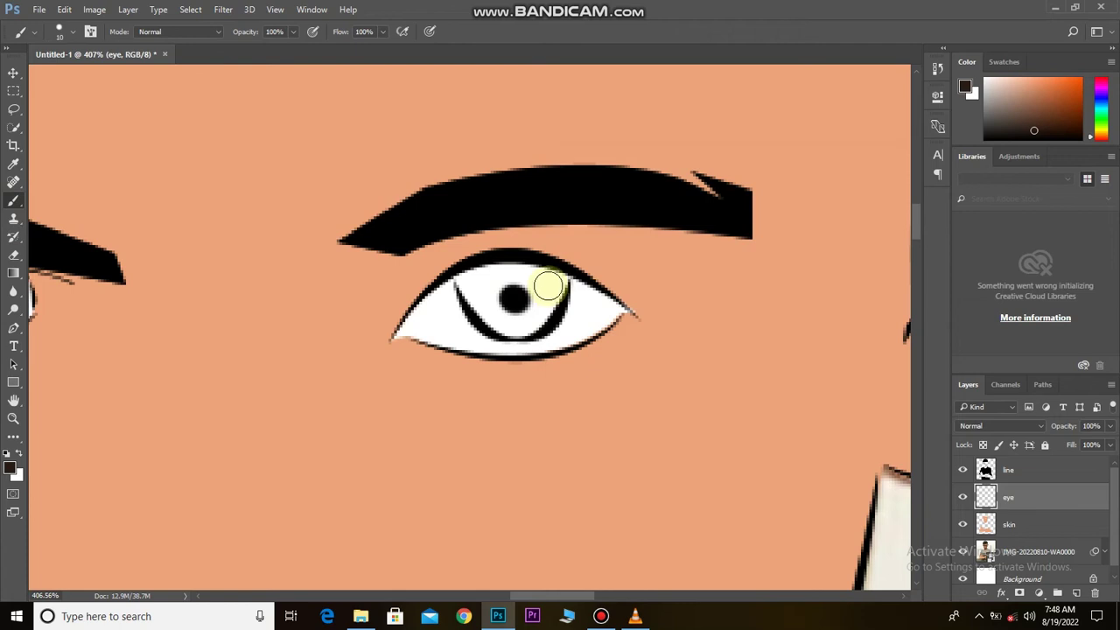
left_click(10, 470)
left_click(720, 318)
key("Return")
left_click_drag(560, 289, 507, 312)
left_click_drag(472, 280, 505, 293)
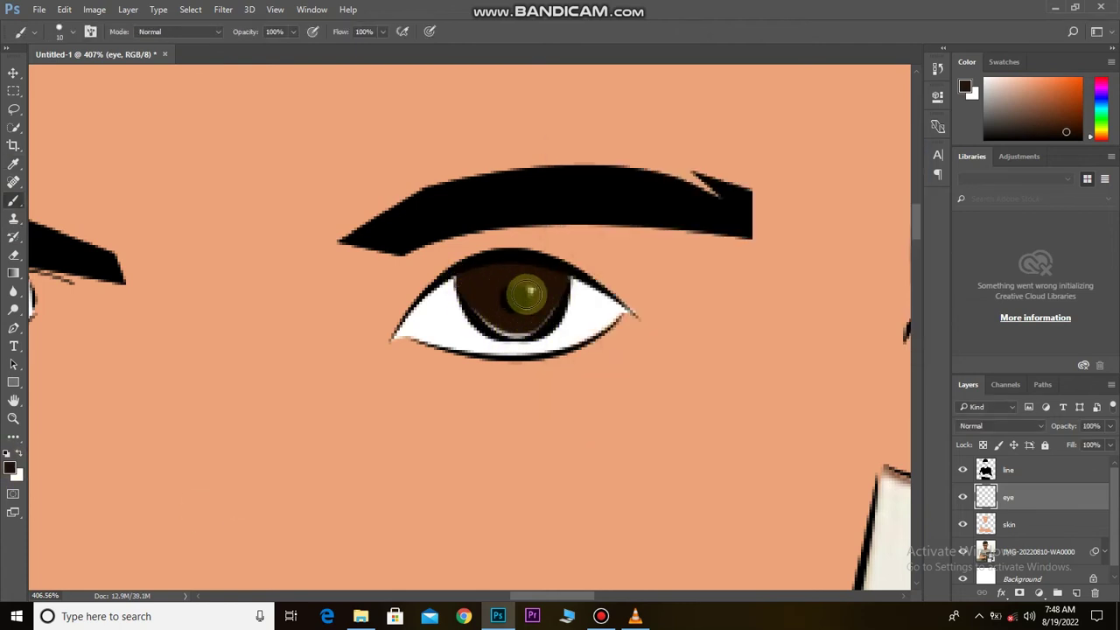
scroll(395, 380, "down", 3)
scroll(230, 306, "up", 2)
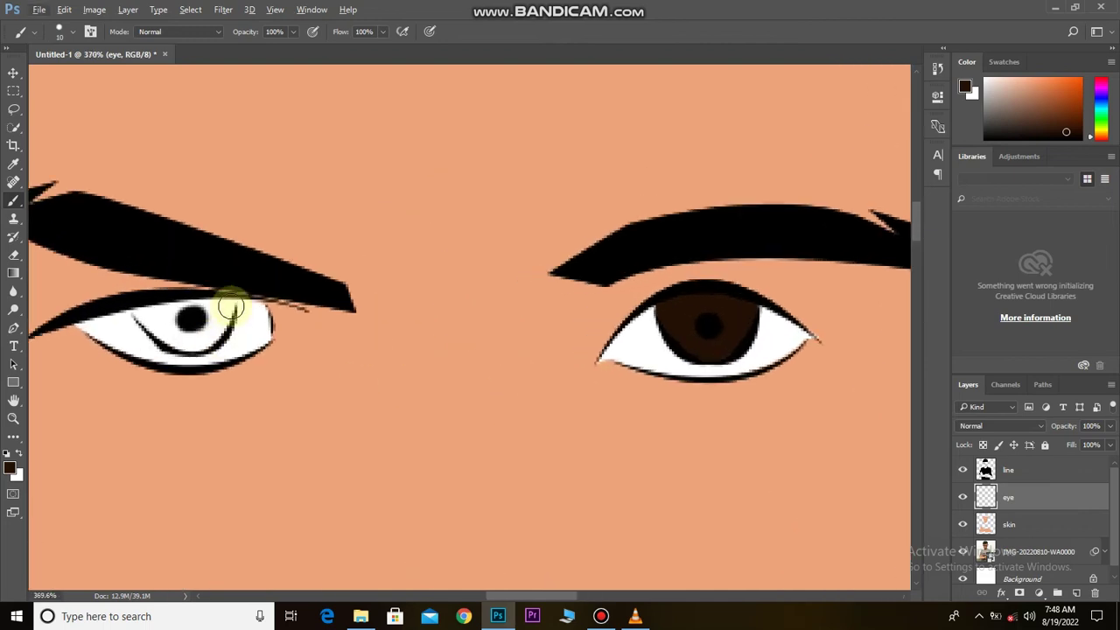
scroll(228, 326, "up", 2)
mouse_move(228, 326)
left_mouse_down()
mouse_move(143, 344)
mouse_move(187, 305)
mouse_move(250, 318)
left_mouse_up()
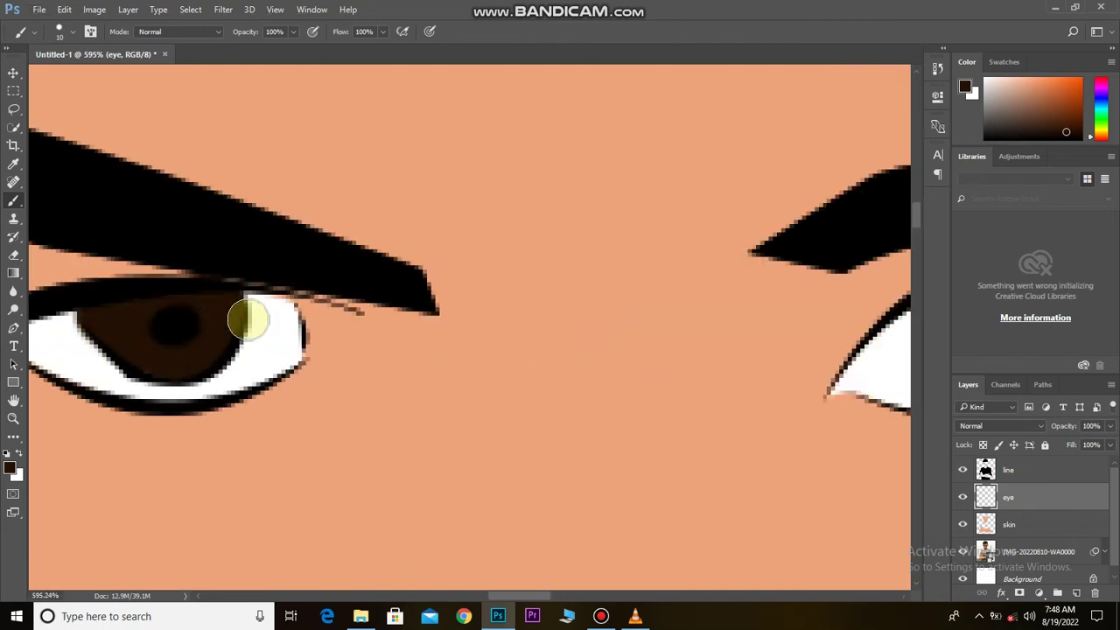
Step: Set the foreground colour to a lighter brown for the iris highlights
scroll(262, 324, "down", 3)
left_click(8, 470)
left_click(662, 306)
left_click(875, 176)
left_click(13, 328)
scroll(226, 332, "up", 1)
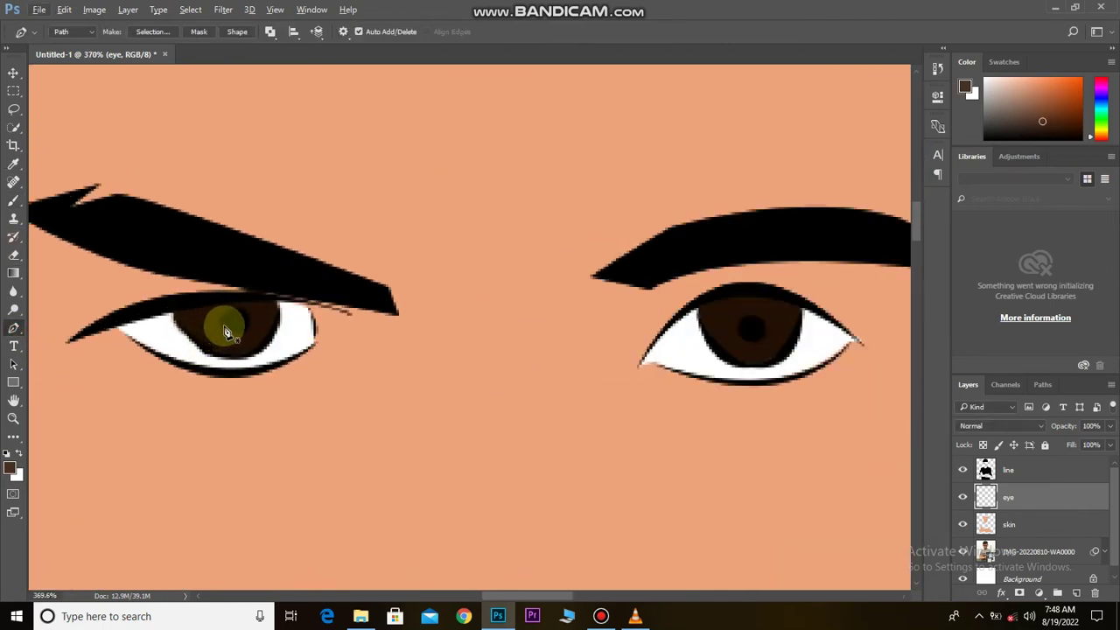
Step: Close and fill the left and right iris outlines with the lighter brown
right_click(245, 340)
left_click(289, 376)
key("Return")
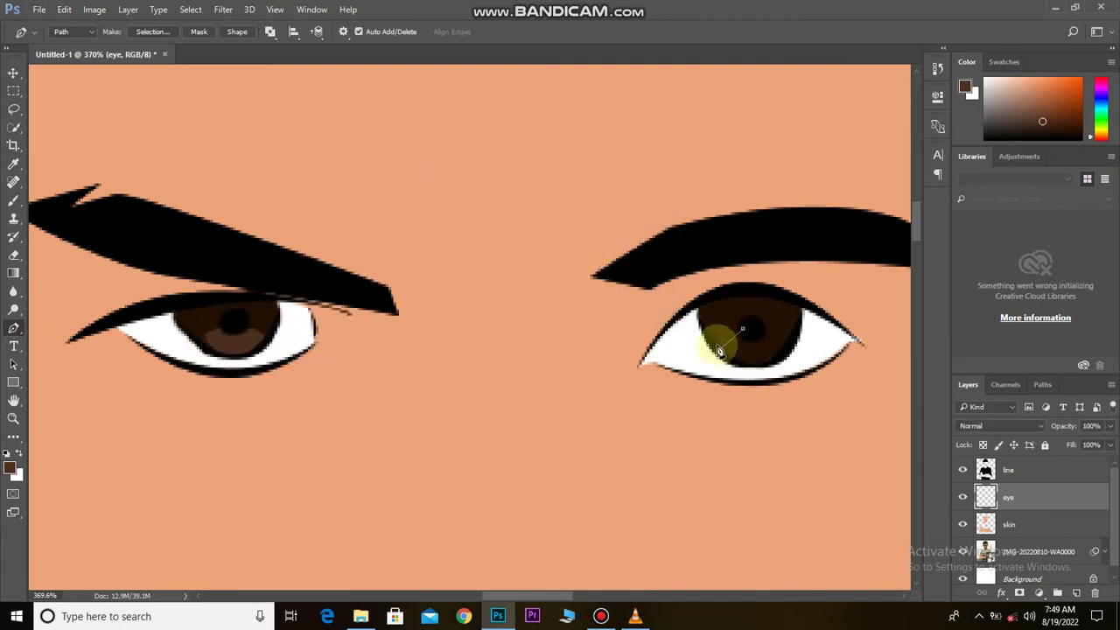
right_click(746, 337)
left_click(790, 373)
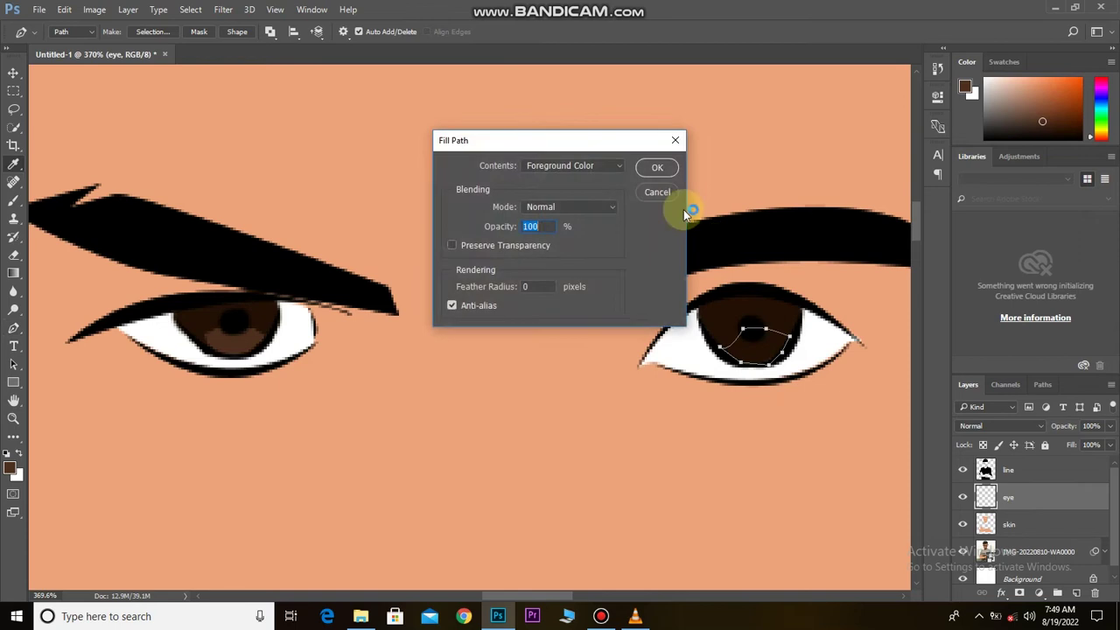
left_click(680, 205)
key("v")
scroll(625, 404, "down", 5)
scroll(632, 462, "down", 1)
scroll(521, 291, "down", 1)
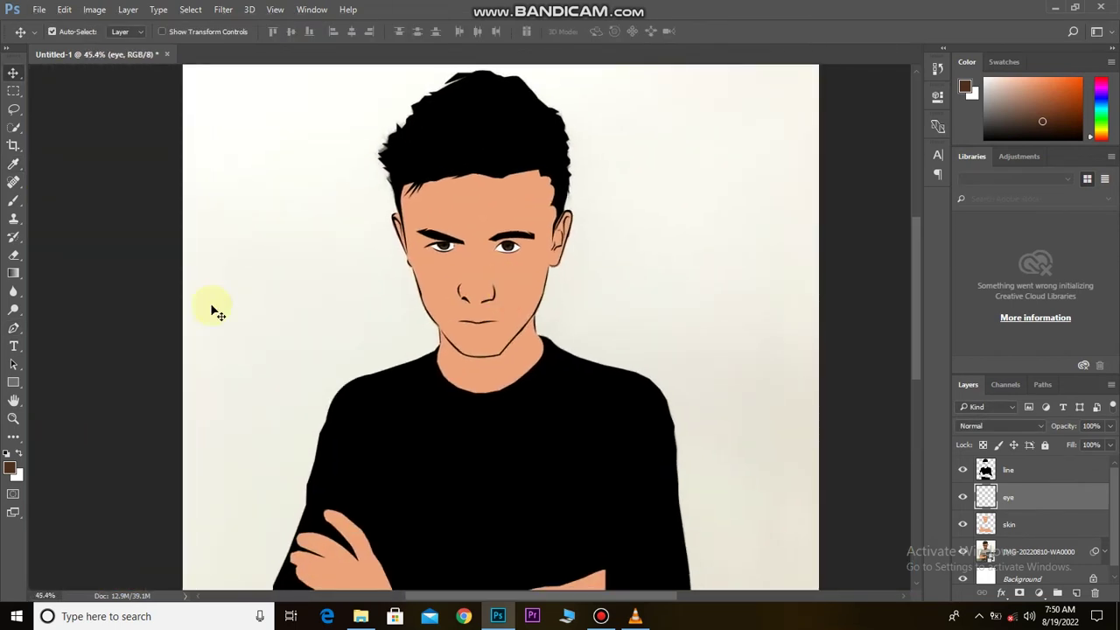
left_click(1078, 593)
type("lips")
Step: Trace the upper lip outline with the Pen tool
key("p")
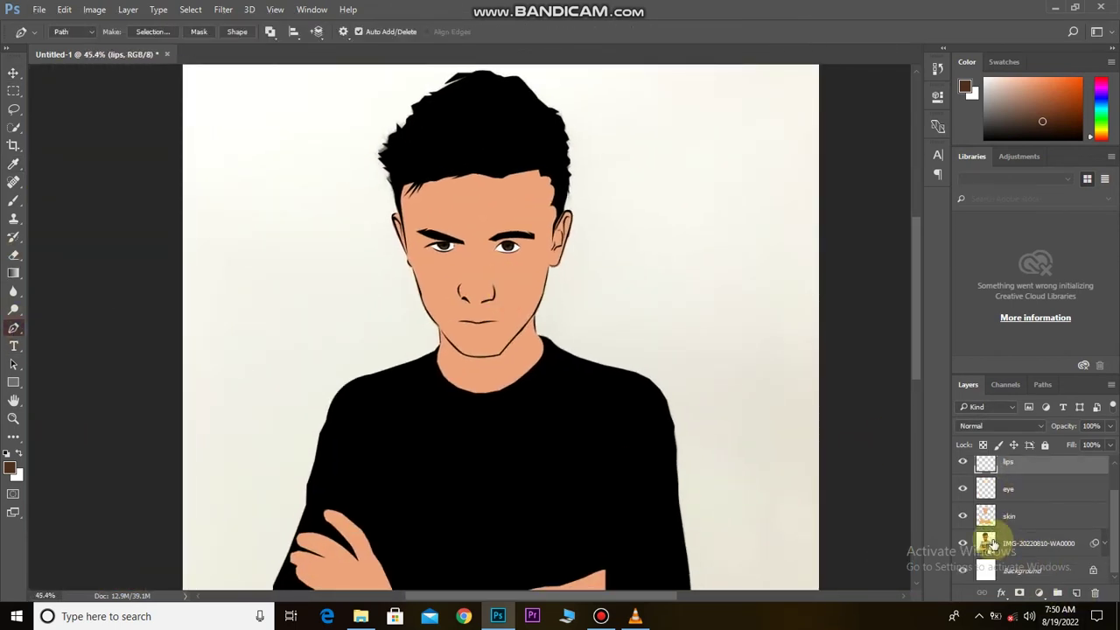
scroll(493, 362, "up", 5)
scroll(625, 394, "up", 4)
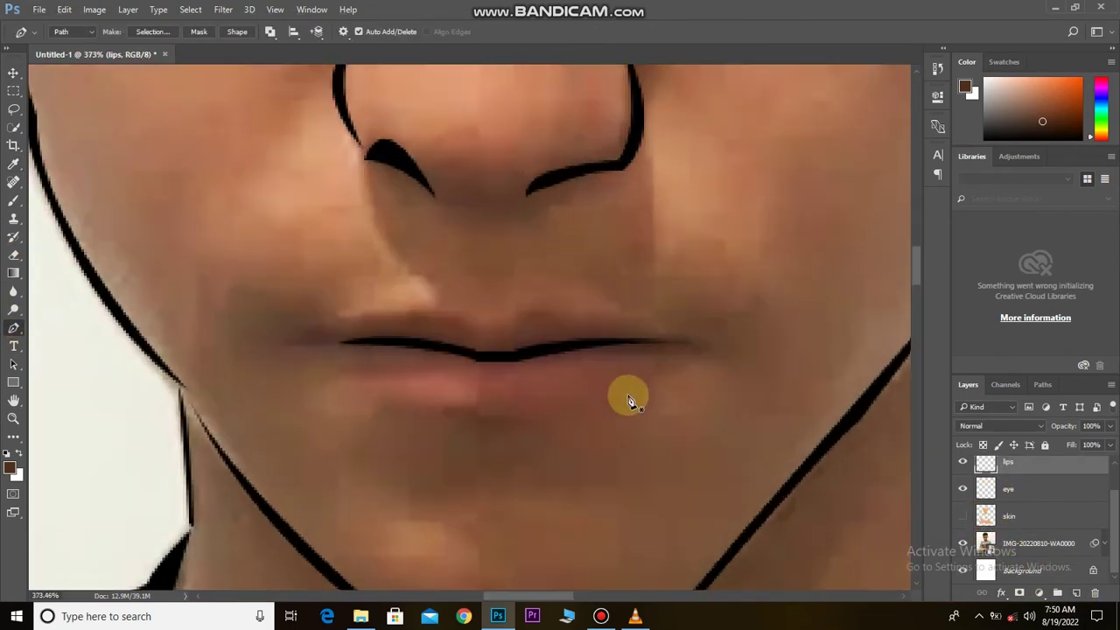
left_click(708, 336)
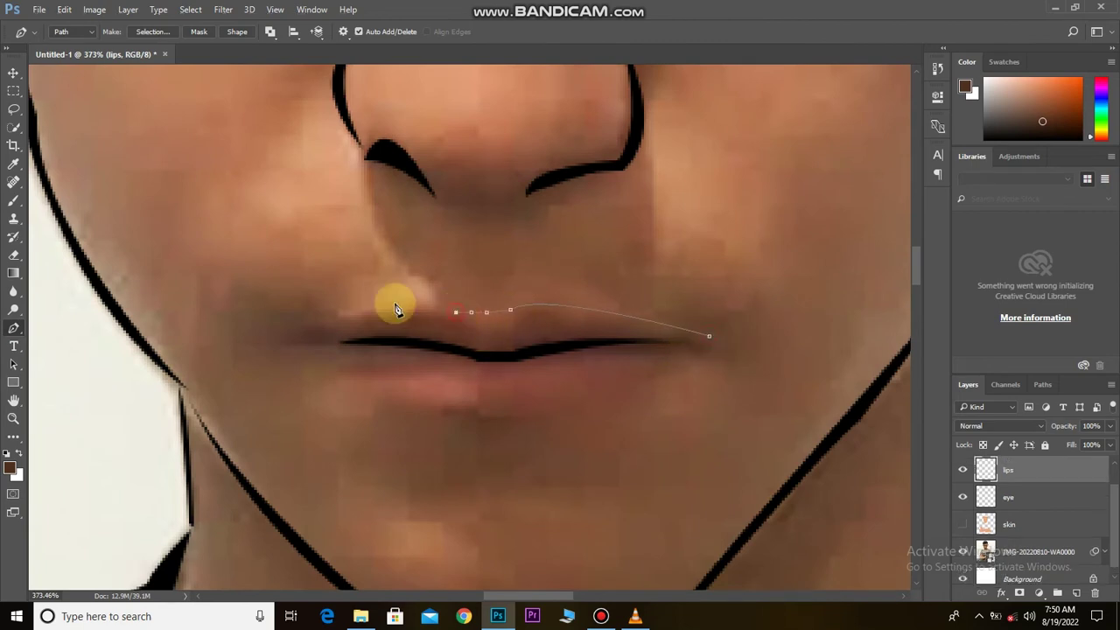
left_click(337, 345)
mouse_move(475, 350)
left_mouse_down()
mouse_move(547, 372)
mouse_move(522, 354)
left_mouse_up()
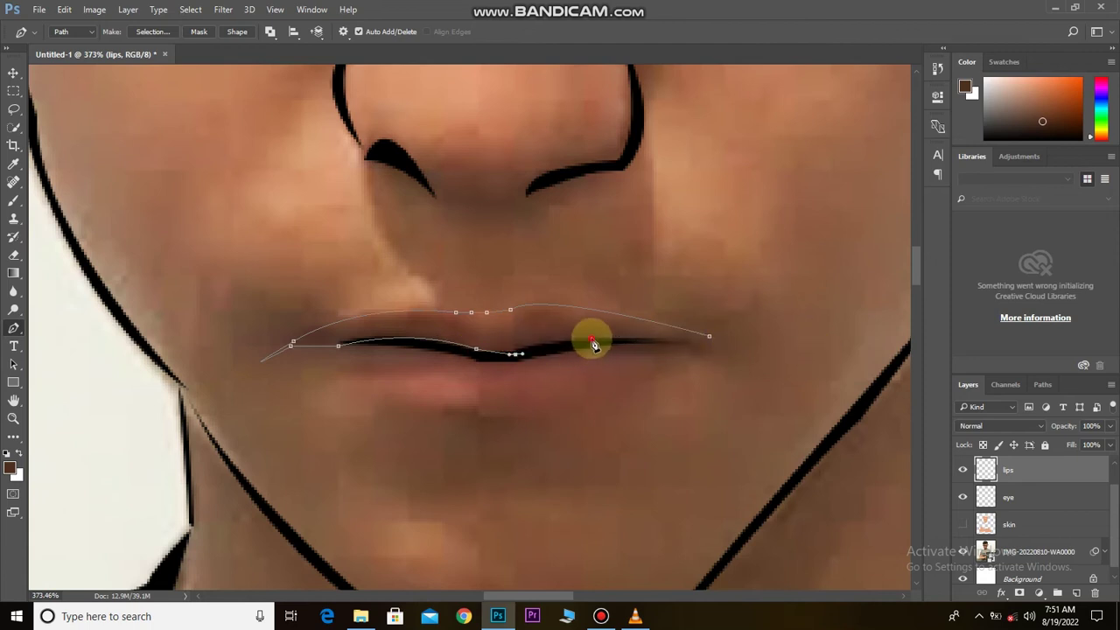
left_click(688, 343)
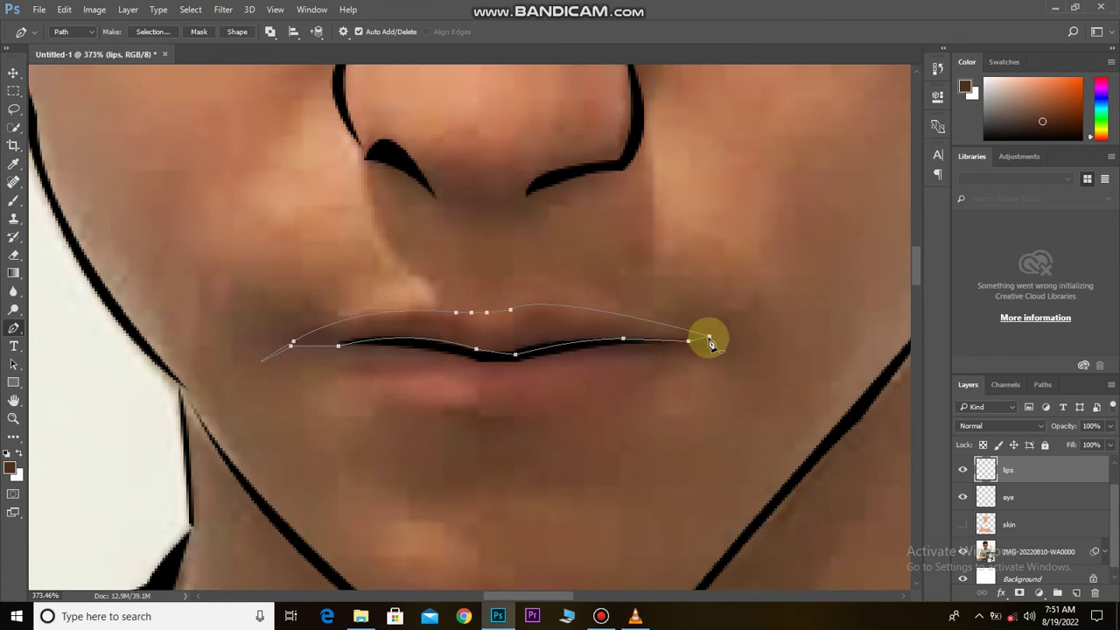
right_click(700, 355)
Step: Set the foreground to bright pink and fill the upper lip path with it
left_click(11, 468)
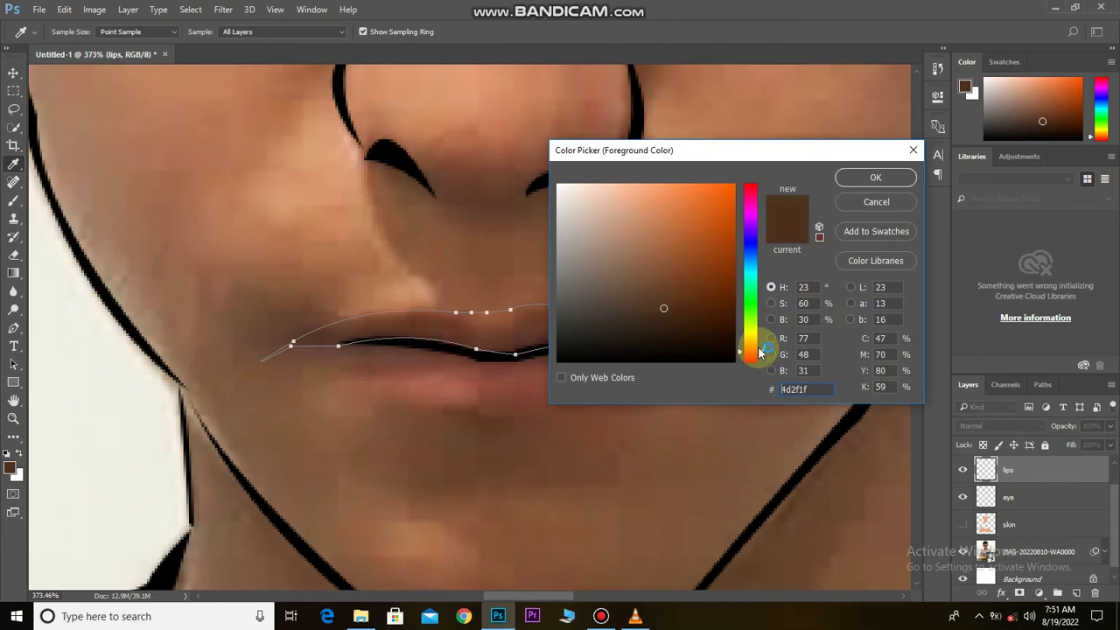
left_click_drag(751, 355, 742, 223)
left_click(662, 263)
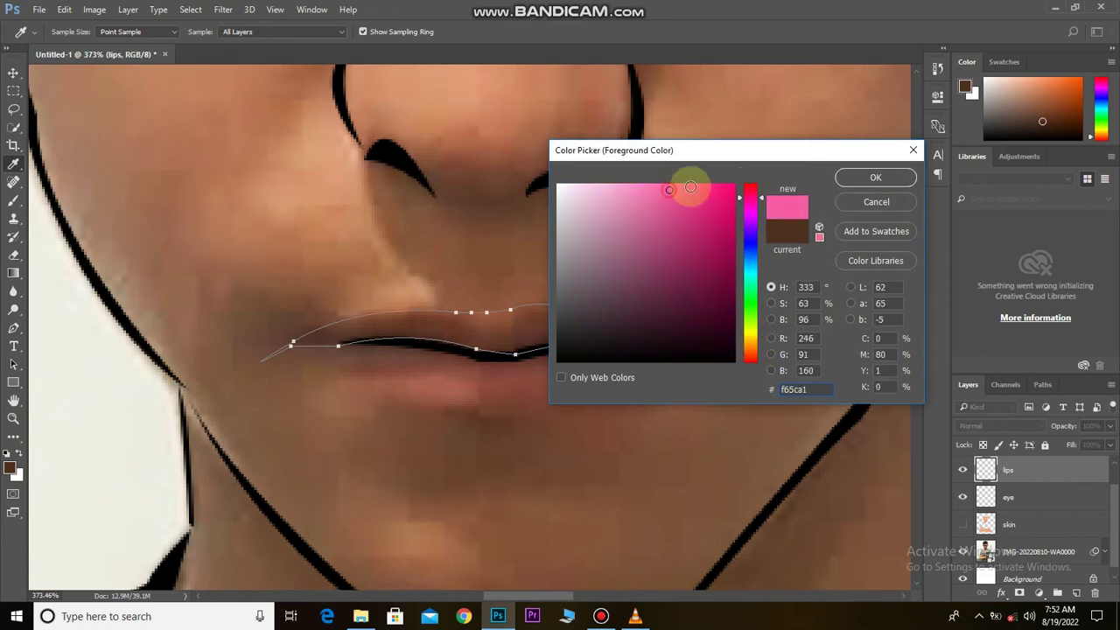
left_click(875, 177)
right_click(570, 330)
left_click(601, 340)
left_click(657, 167)
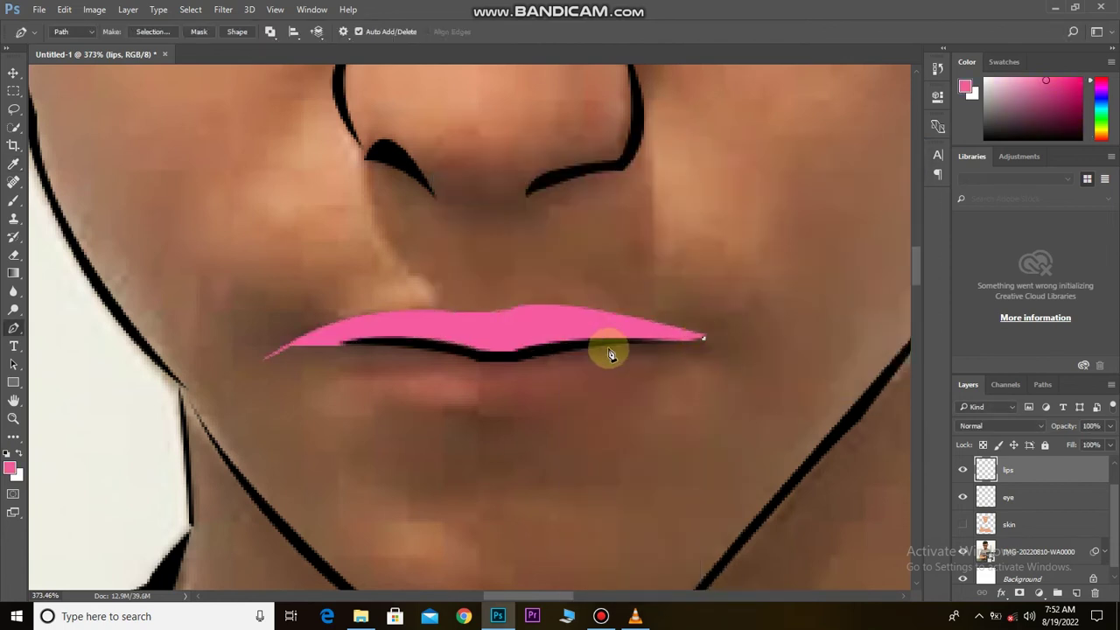
Step: Trace a closed Pen outline around the lower lip
left_click(520, 362)
left_click(475, 363)
left_click_drag(293, 348, 175, 366)
left_click(267, 359)
left_click_drag(481, 414, 587, 427)
left_click_drag(704, 339, 754, 328)
scroll(633, 365, "down", 3)
Step: Fill the lower lip path with the same pink
right_click(630, 365)
left_click(656, 219)
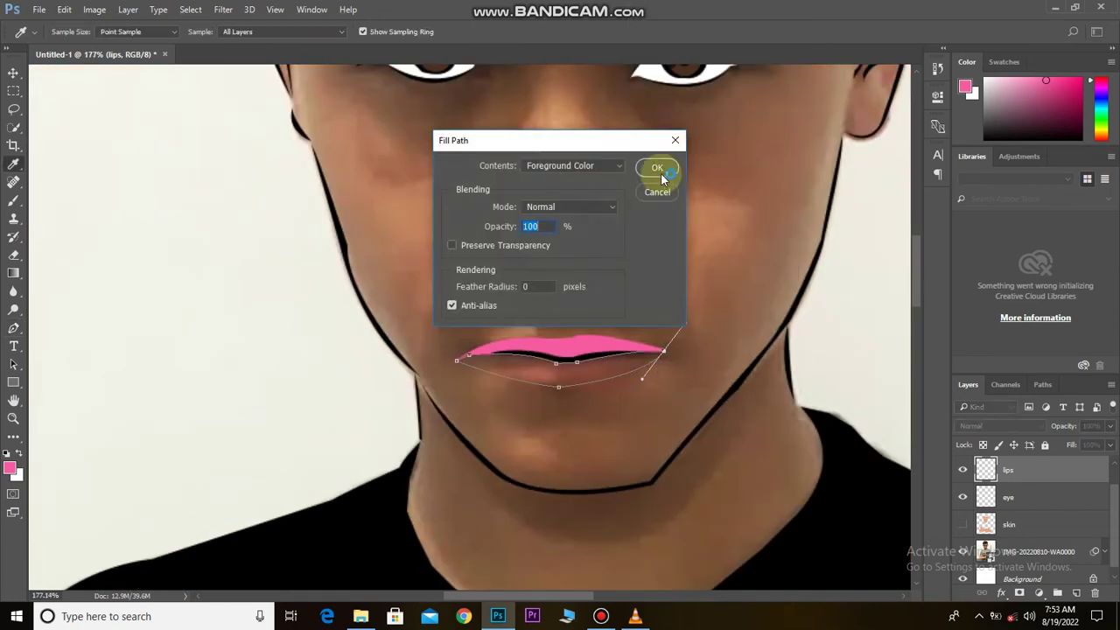
left_click(660, 166)
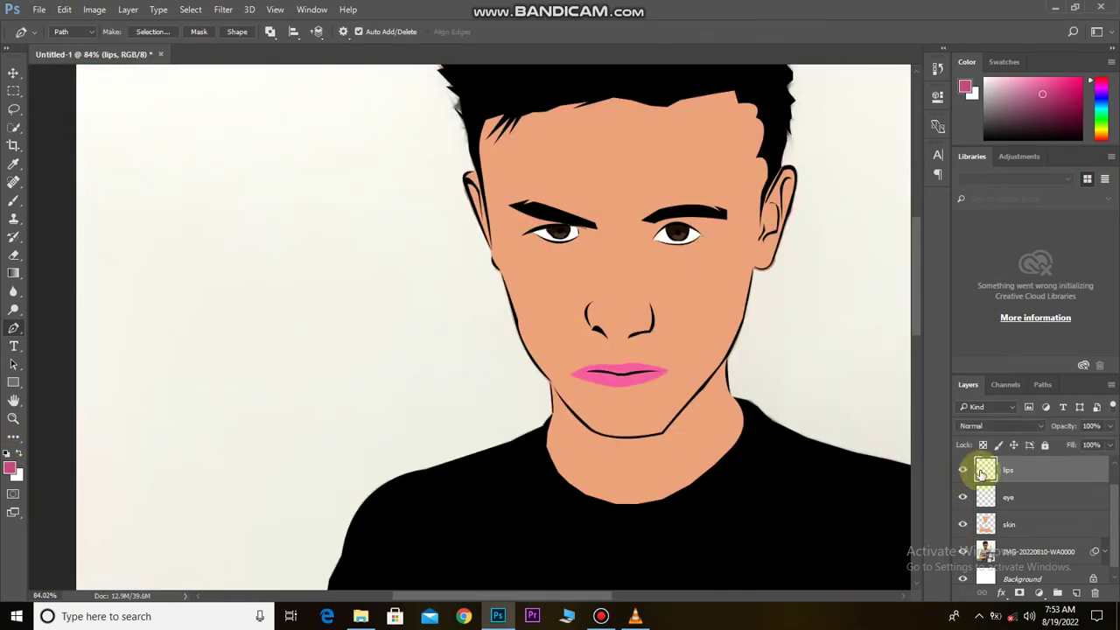
scroll(473, 385, "down", 4)
Step: Apply Posterize with 4 levels to the original photo layer
left_click(1037, 552)
left_click(13, 73)
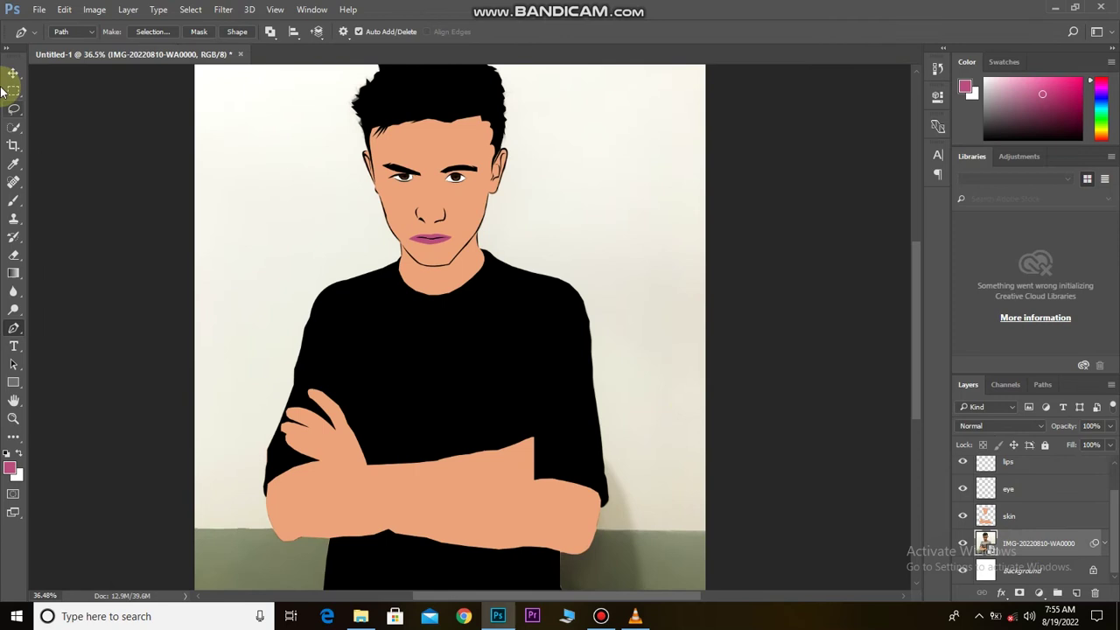
left_click(94, 10)
left_click(280, 213)
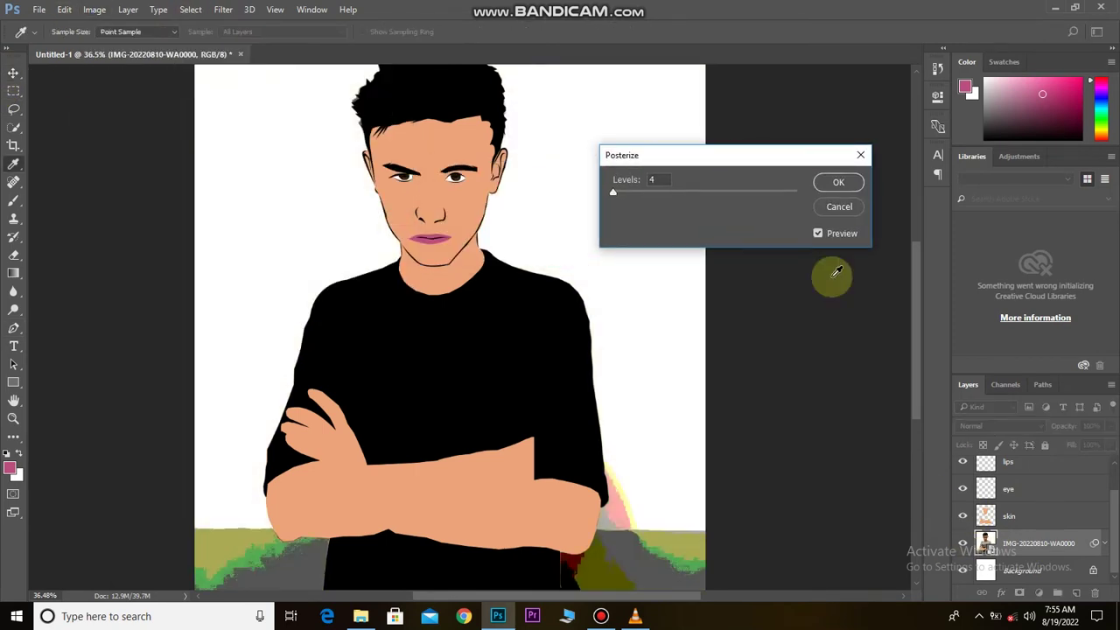
left_click(805, 220)
left_click(223, 9)
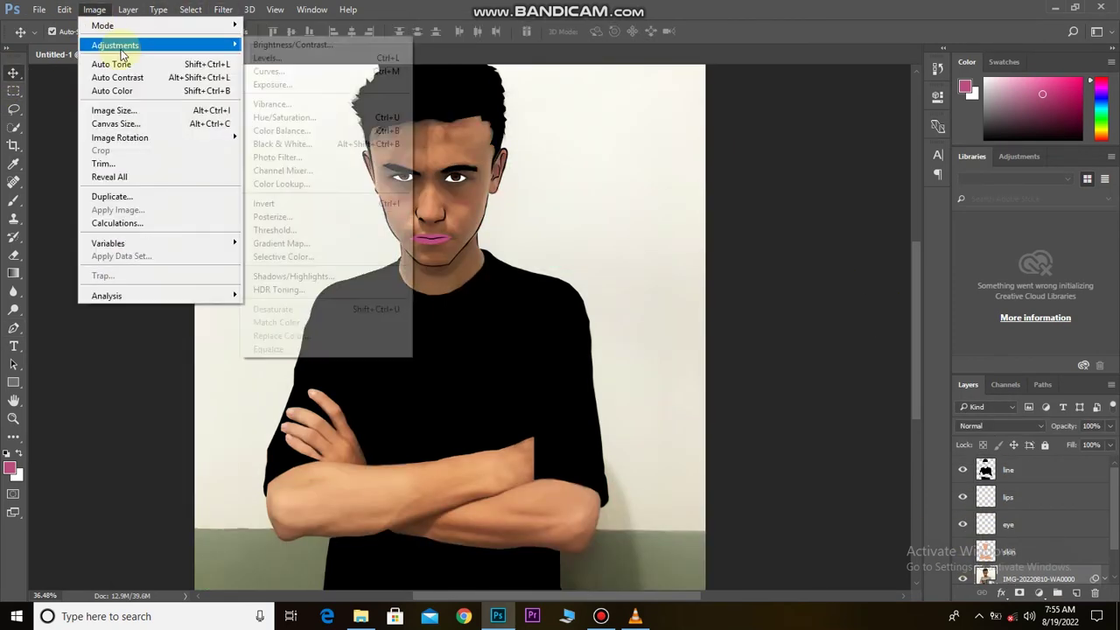
left_click(280, 212)
mouse_move(614, 191)
left_mouse_down()
mouse_move(638, 196)
mouse_move(619, 193)
left_mouse_up()
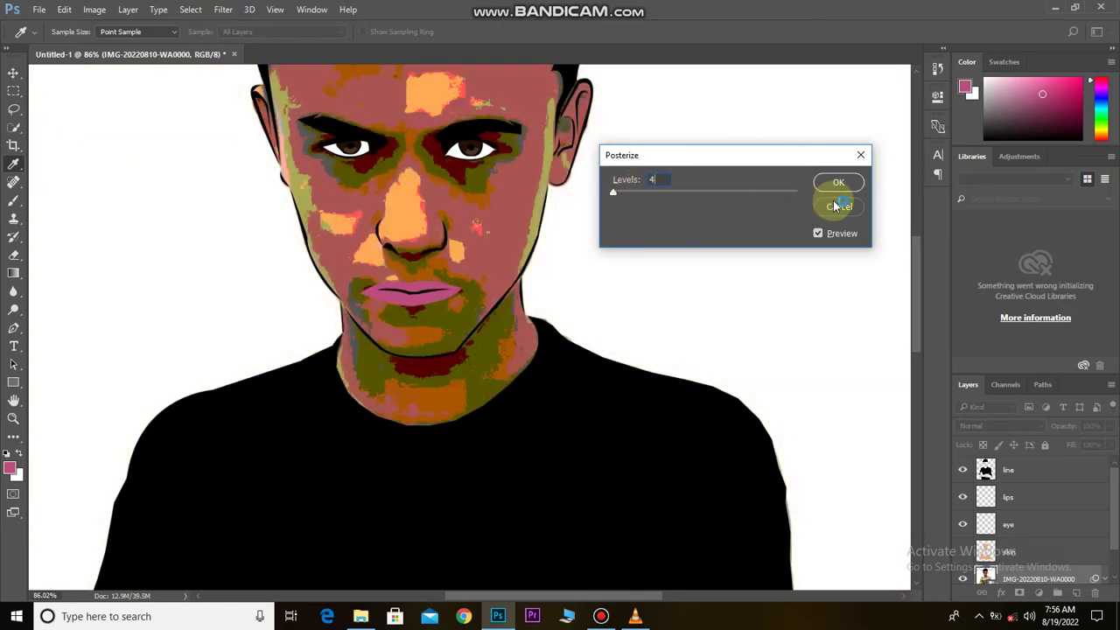
left_click(836, 206)
left_click(962, 497)
scroll(451, 328, "up", 5)
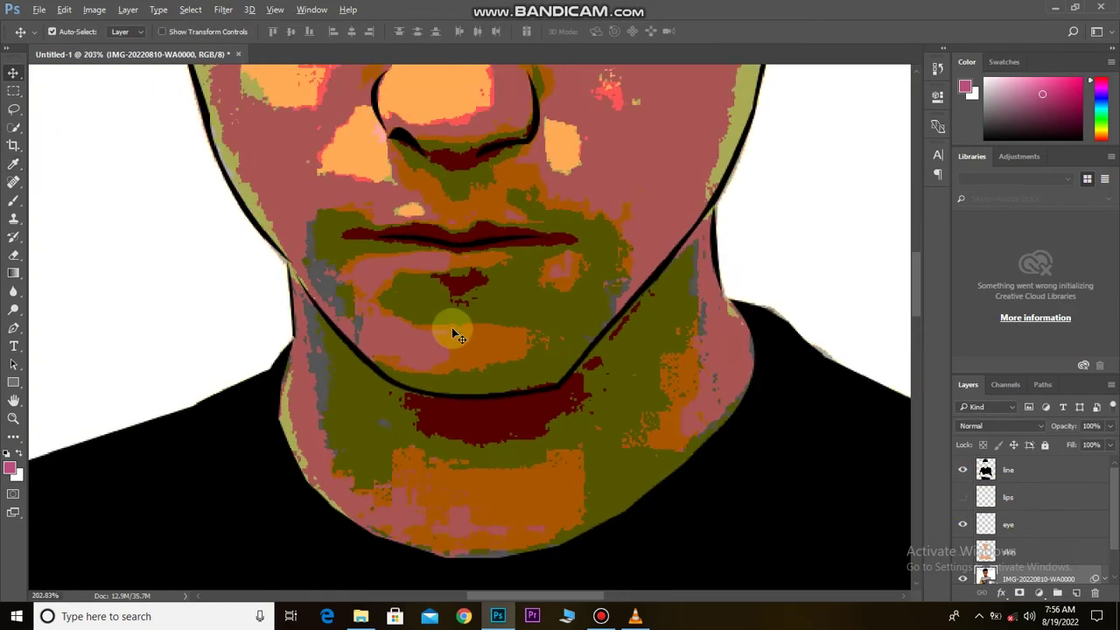
Step: On a new layer above the lips, fill a light pink lower-lip highlight
scroll(490, 280, "up", 2)
left_click(26, 336)
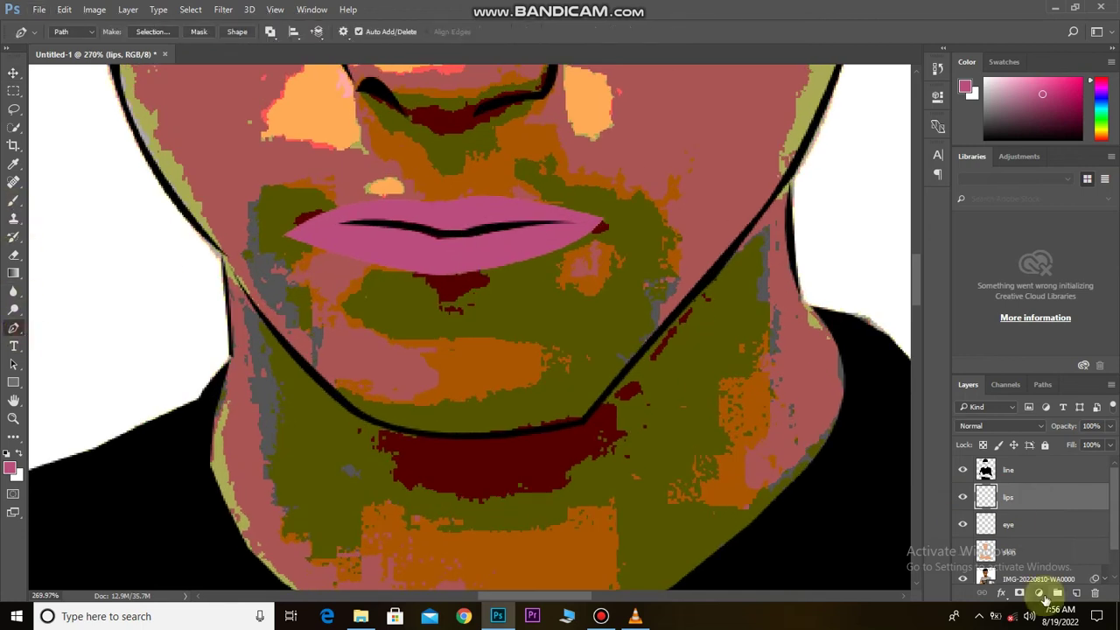
left_click(1076, 592)
left_click(513, 232)
key("Return")
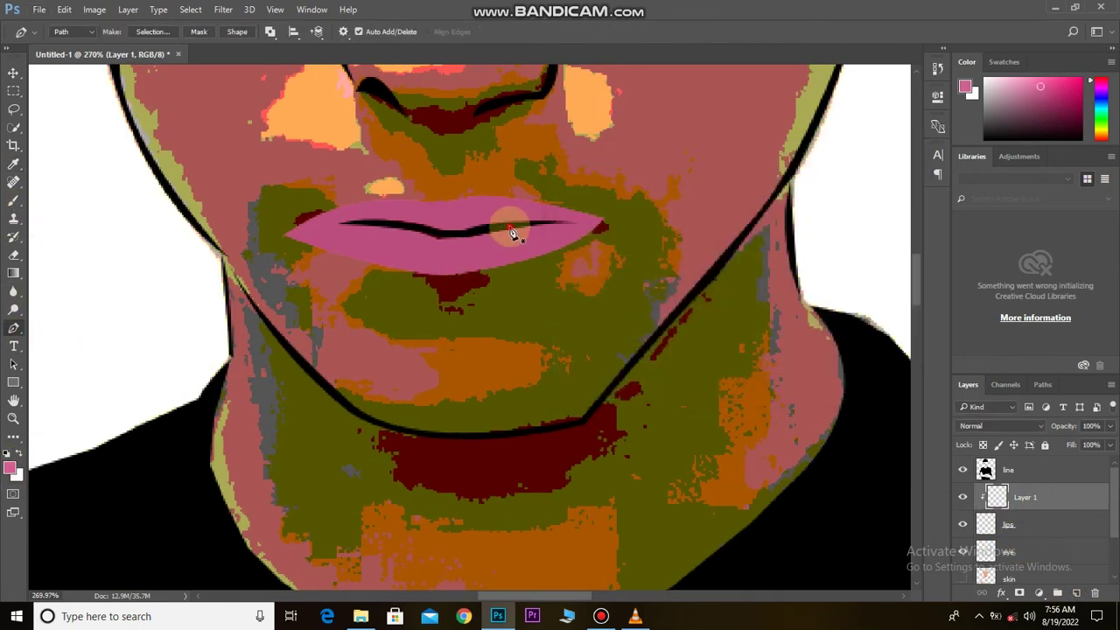
right_click(453, 251)
left_click(466, 296)
key("Return")
Step: Draw and fill a matching light pink highlight on the upper lip
key("p")
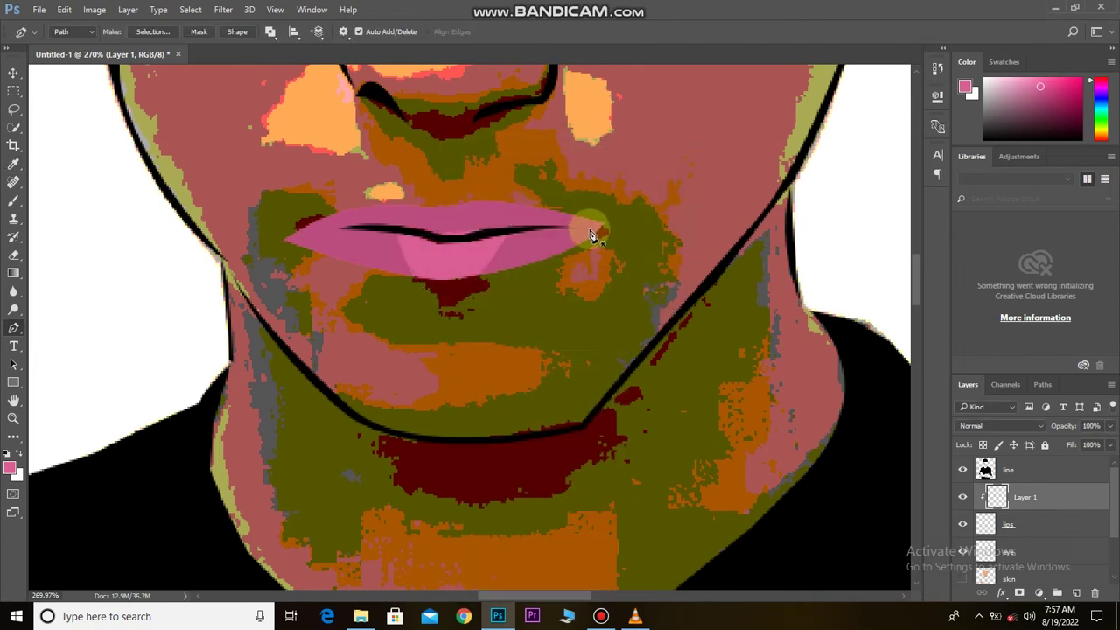
left_click_drag(591, 232, 613, 245)
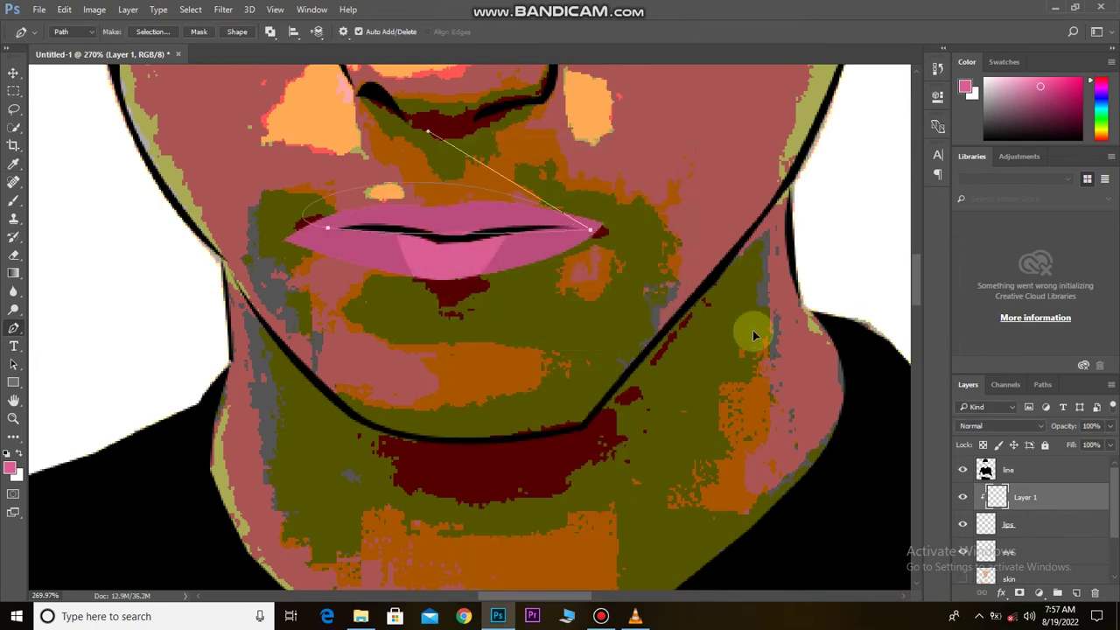
right_click(531, 333)
left_click(587, 312)
key("ctrl+0")
Step: Add an empty shadow layer and set the foreground colour to #e9735b
key("v")
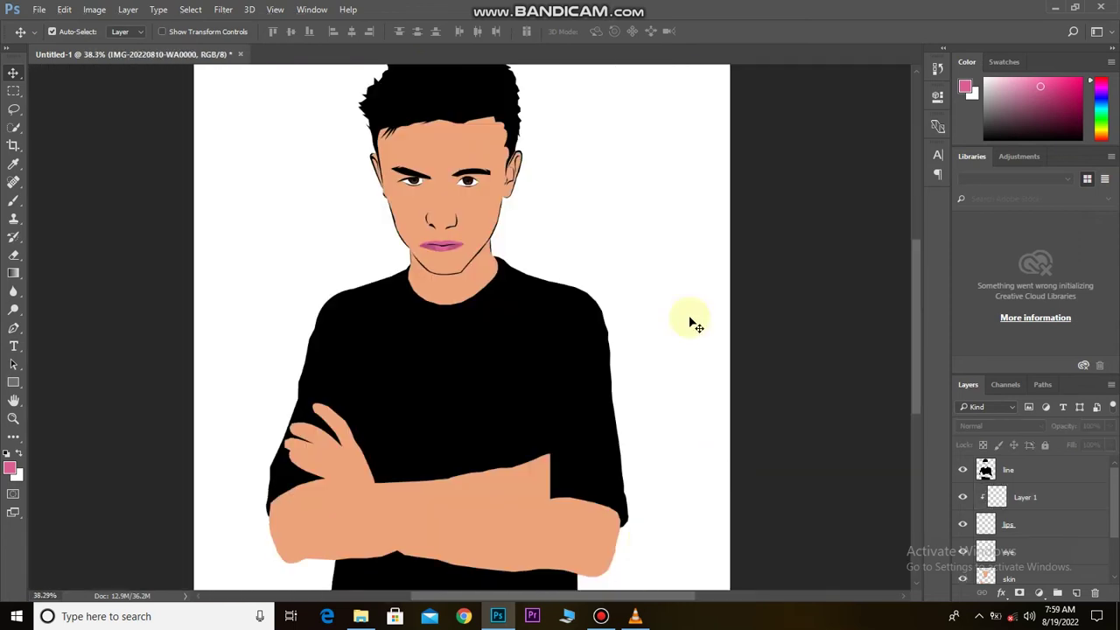
left_click(1077, 592)
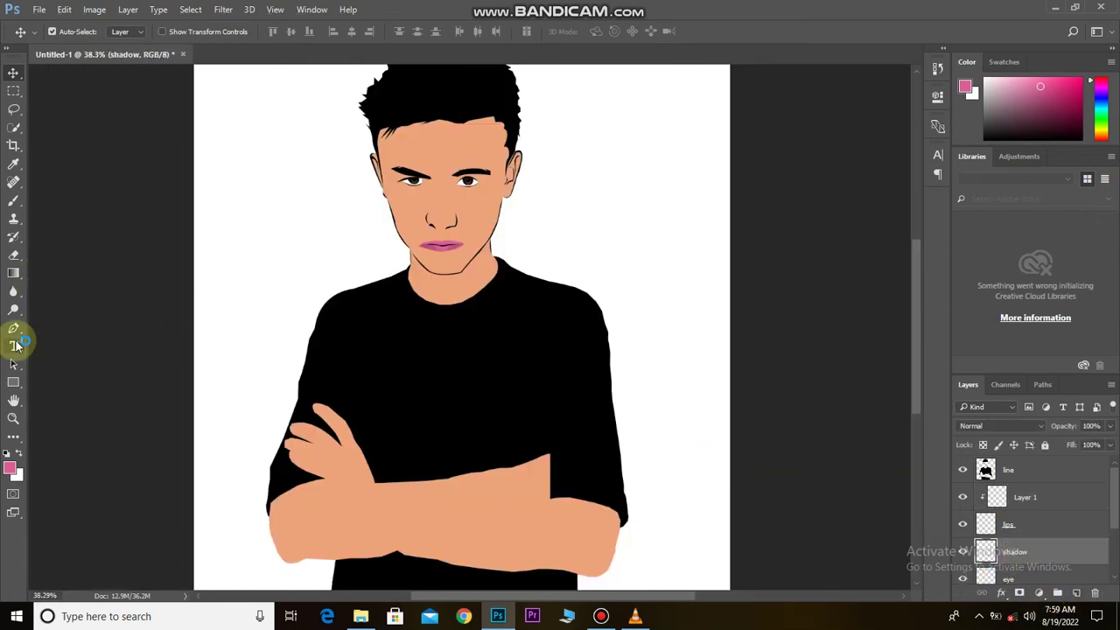
left_click(10, 469)
left_click(820, 392)
type("e9735b")
left_click(875, 177)
Step: Load the lips as a selection and fill them with reddish pink #bf5561
key("v")
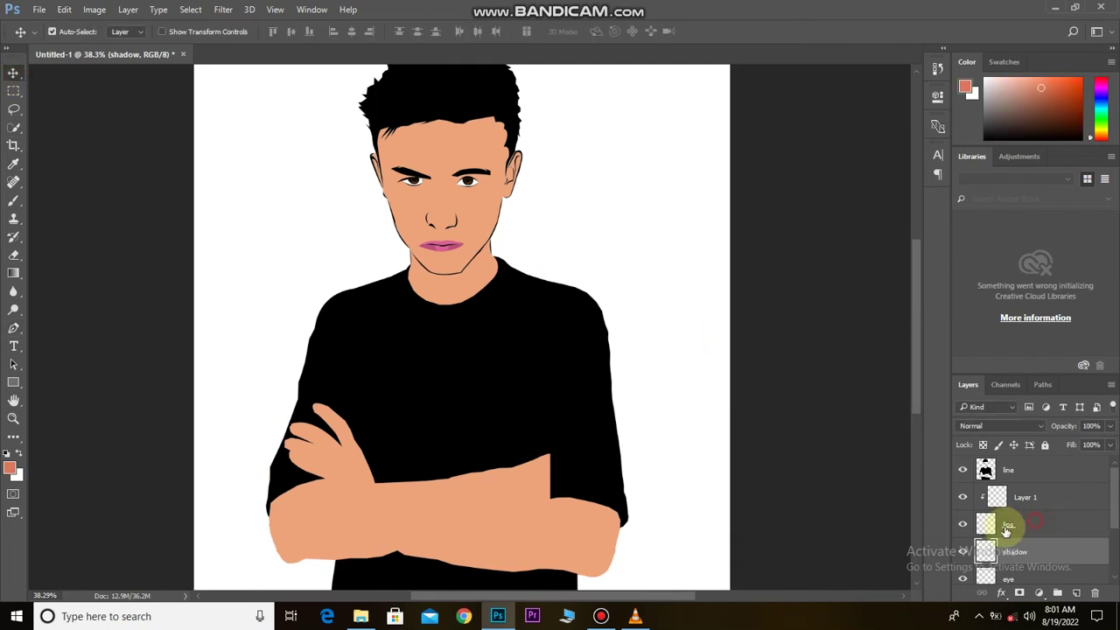
left_click(1035, 524)
left_click(985, 524, "ctrl")
left_click(10, 469)
type("bf5561")
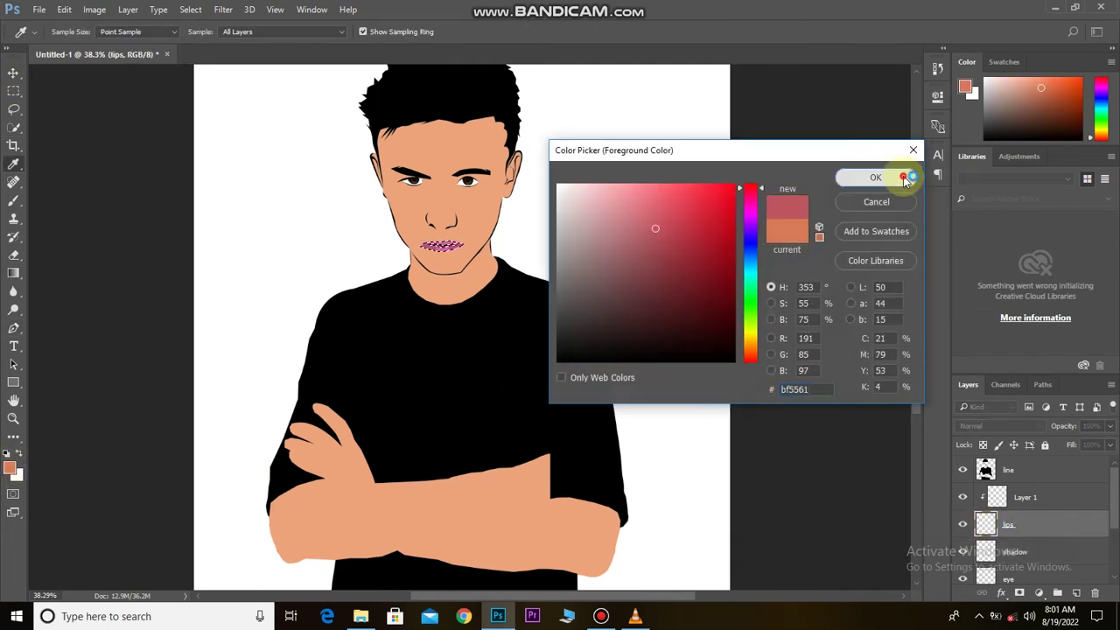
left_click(875, 178)
scroll(586, 330, "up", 5)
key("alt+BackSpace")
Step: Show the lip highlight layer and lower its opacity
scroll(586, 330, "up", 3)
left_click(962, 497)
left_click_drag(1063, 426, 1024, 435)
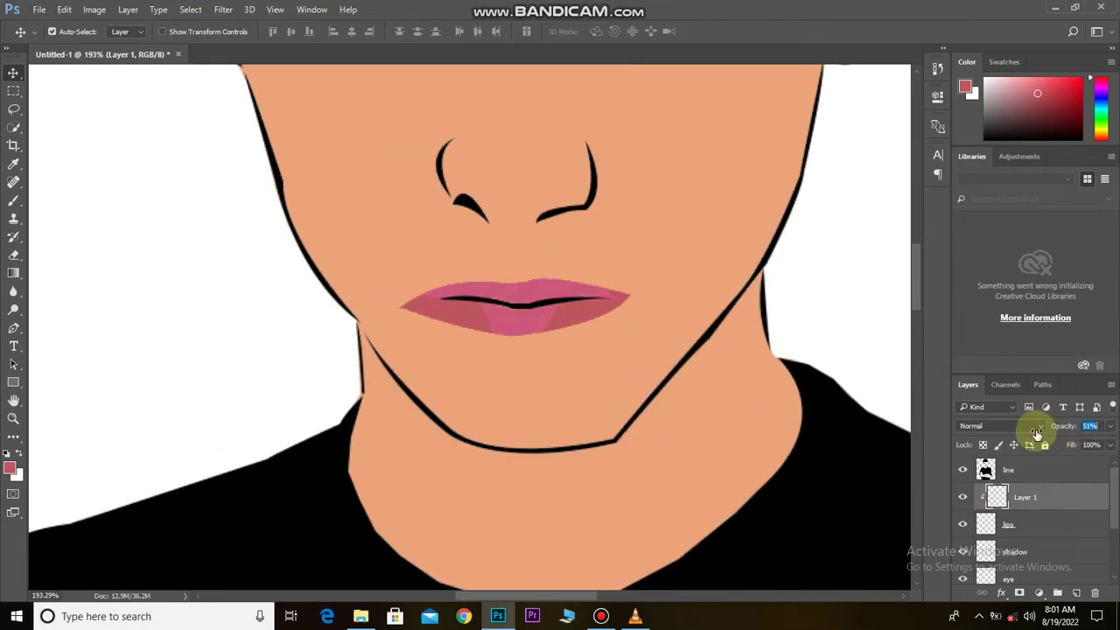
Step: Select the shadow layer and set a salmon foreground colour for shading
scroll(532, 376, "down", 5)
scroll(532, 376, "down", 2)
left_click(1015, 552)
left_click(10, 469)
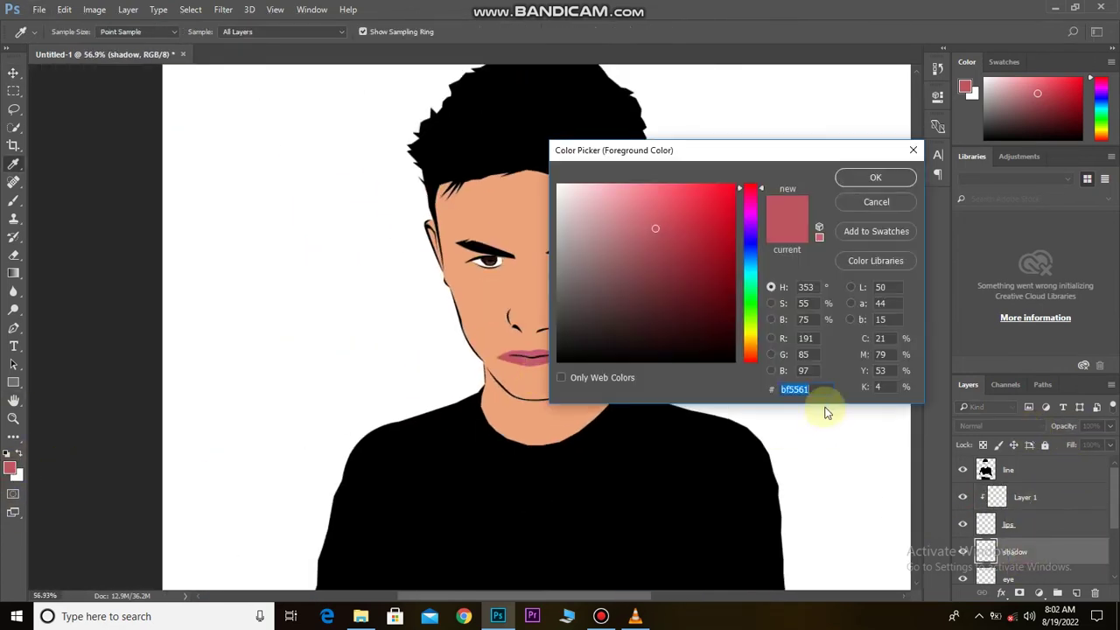
type("0d8759db7b59")
left_click(875, 177)
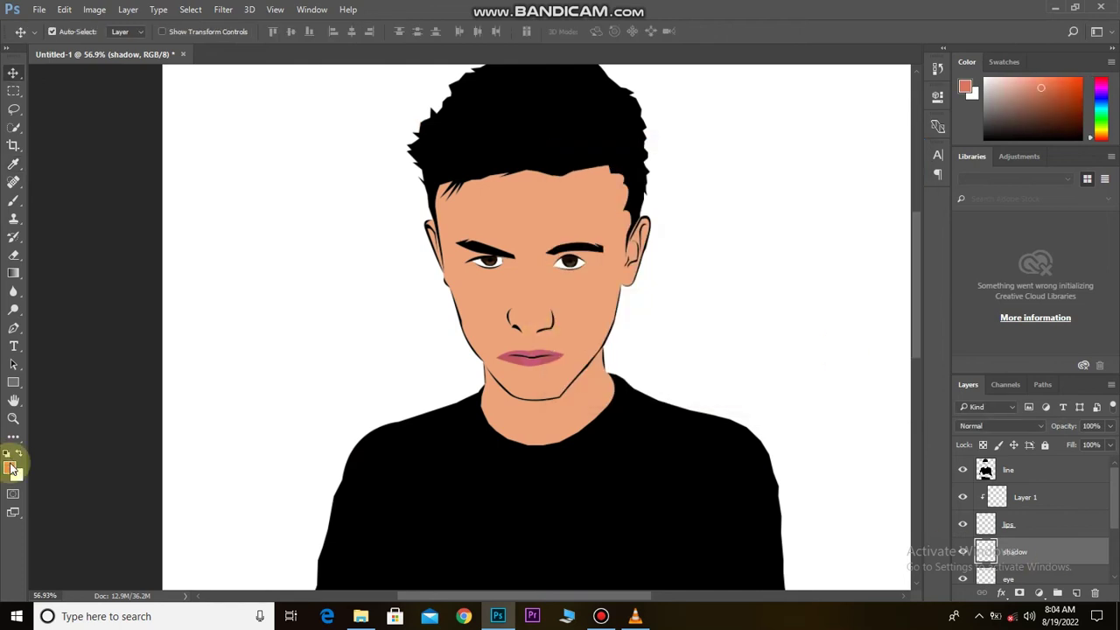
left_click(11, 469)
type("db7")
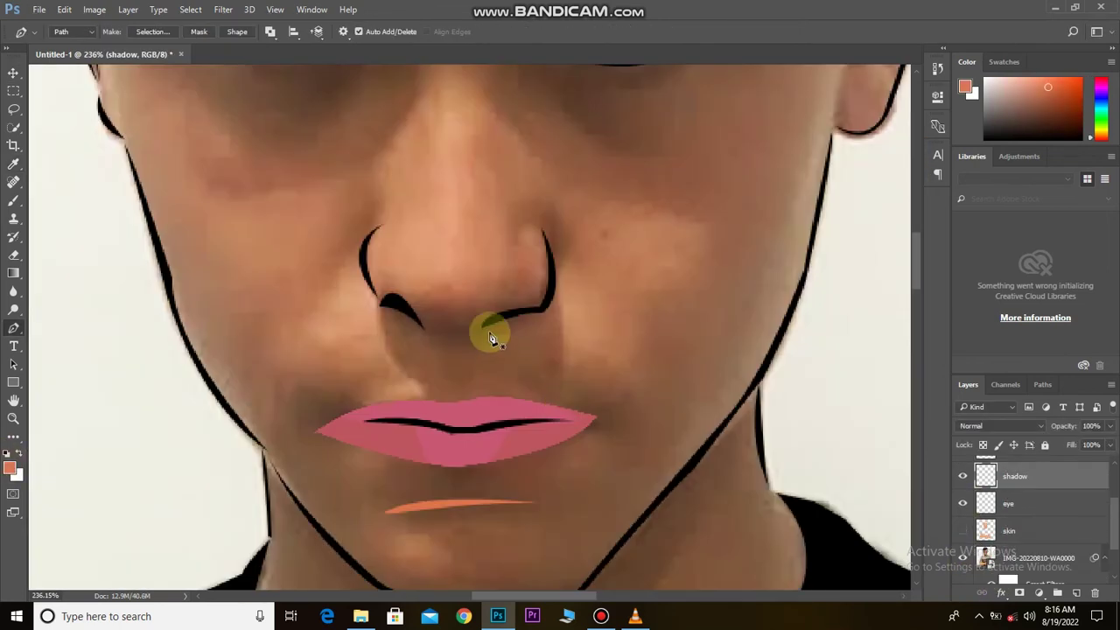
Step: Paint orange shadows under both nostrils, briefly toggling the skin layer to check
left_click_drag(484, 333, 543, 314)
right_click(500, 320)
key("Escape")
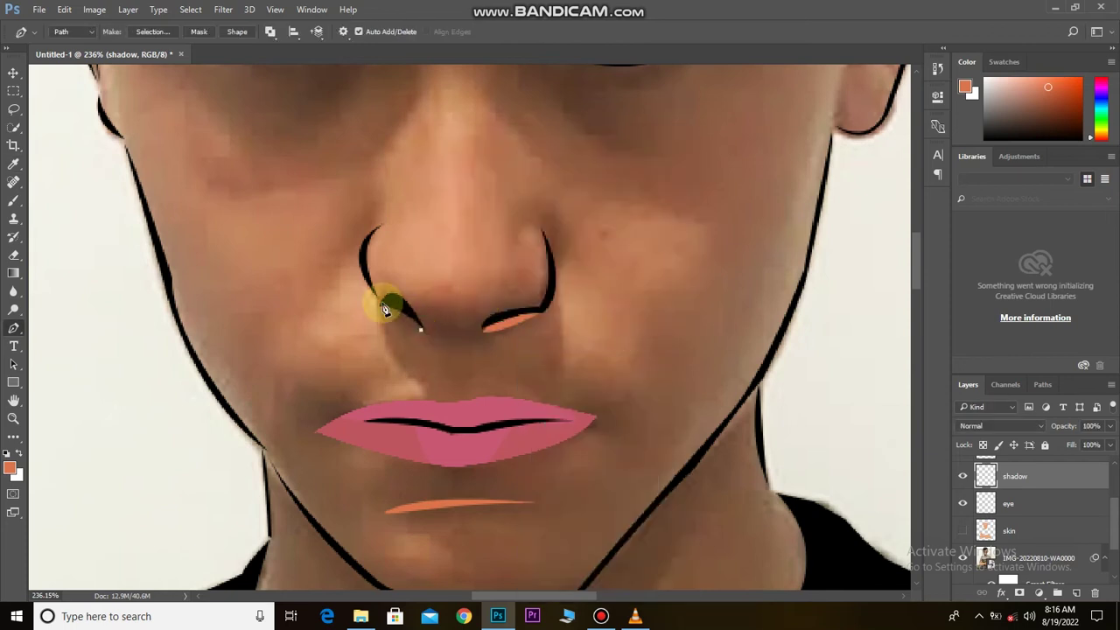
right_click(438, 291)
key("Escape")
left_click(963, 531)
scroll(618, 450, "down", 3, "alt")
left_click(962, 531)
scroll(493, 219, "up", 1, "alt")
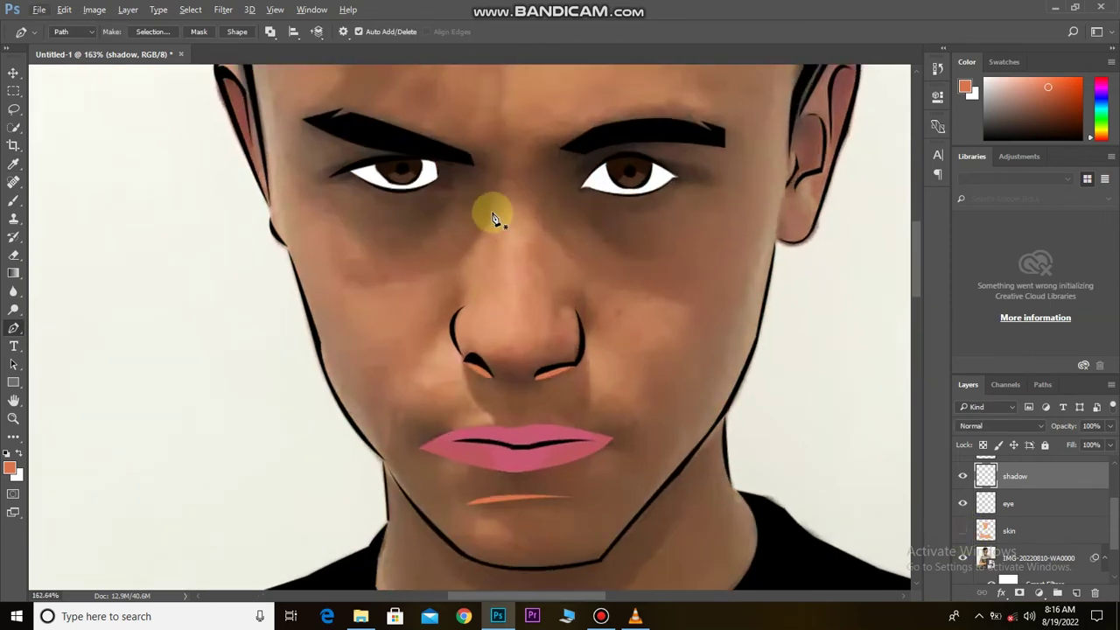
Step: Fill orange shadow paths along the side and bridge of the nose
left_click(475, 305)
left_click_drag(487, 169, 487, 262)
right_click(488, 262)
left_click(525, 319)
key("Return")
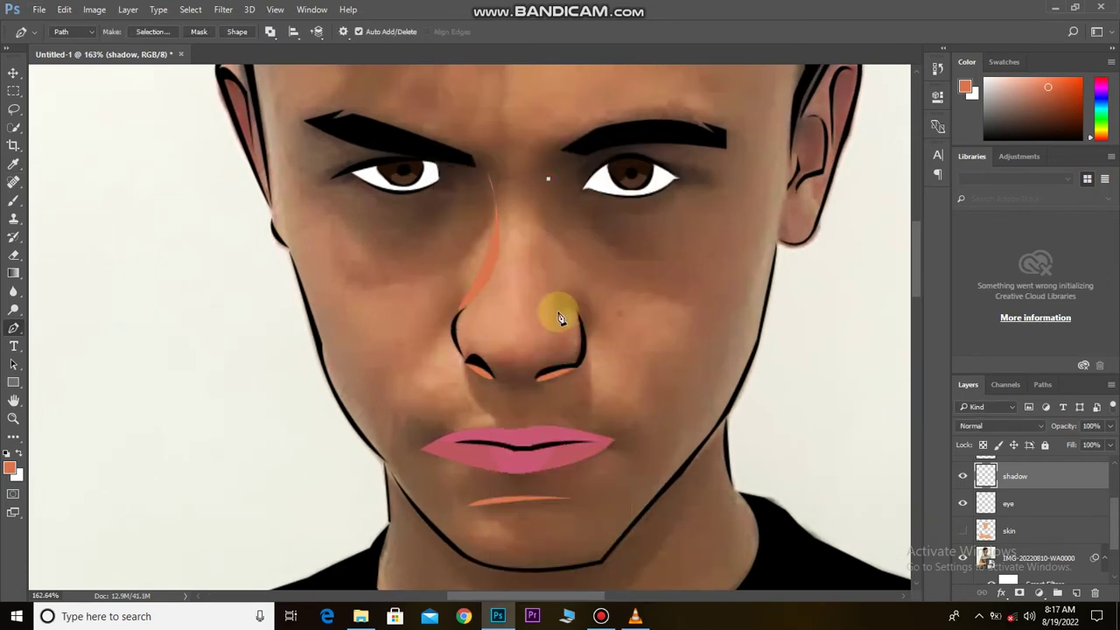
right_click(548, 219)
left_click(578, 342)
key("Return")
Step: Add an orange shadow path beside the right nostril wing
left_click_drag(561, 319, 621, 375)
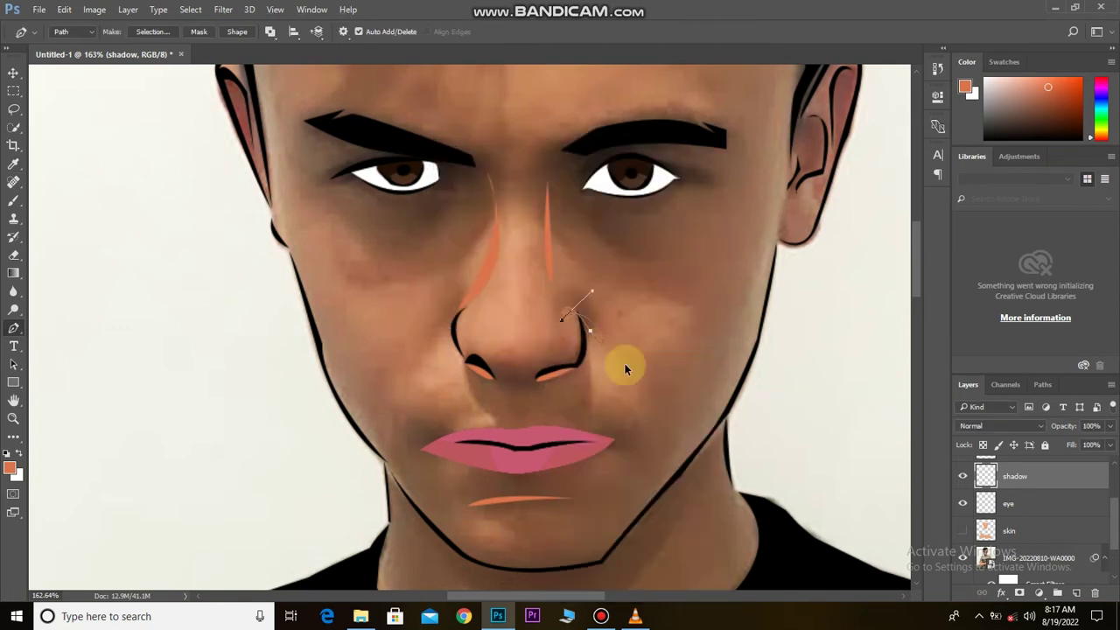
right_click(583, 225)
key("Escape")
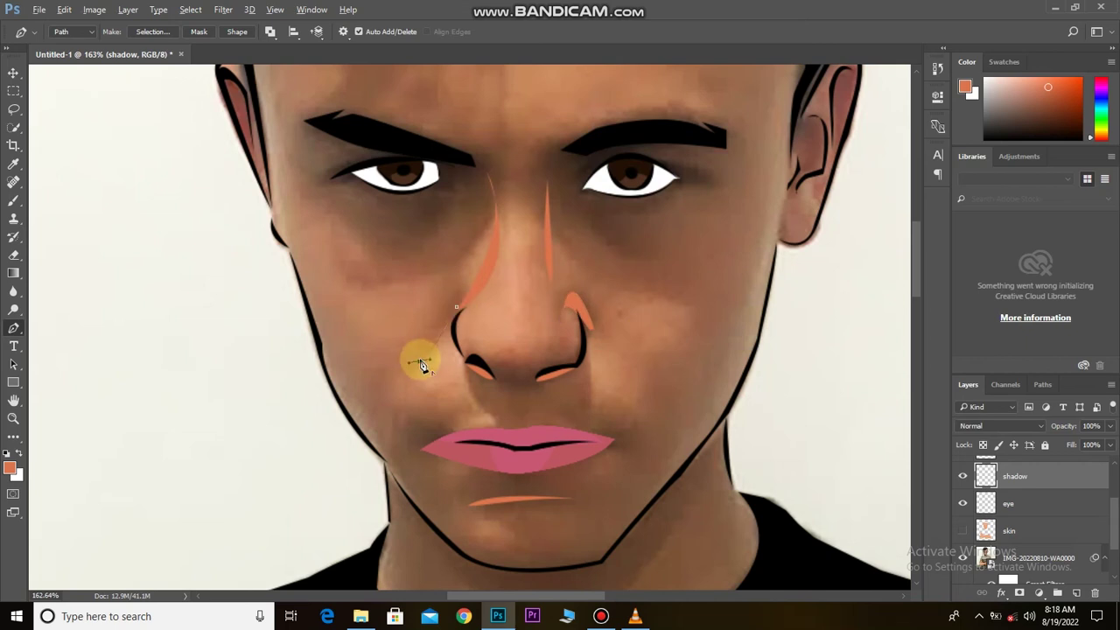
right_click(436, 343)
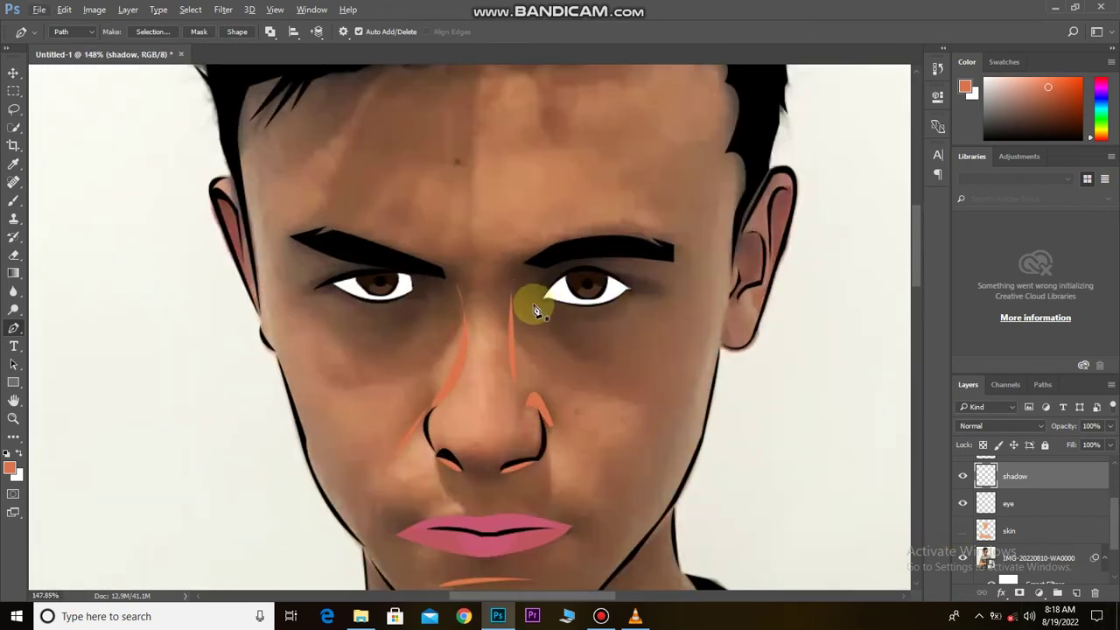
Step: Trace and fill an orange shadow shape under the right eye
left_click(540, 300)
left_click_drag(628, 290, 647, 291)
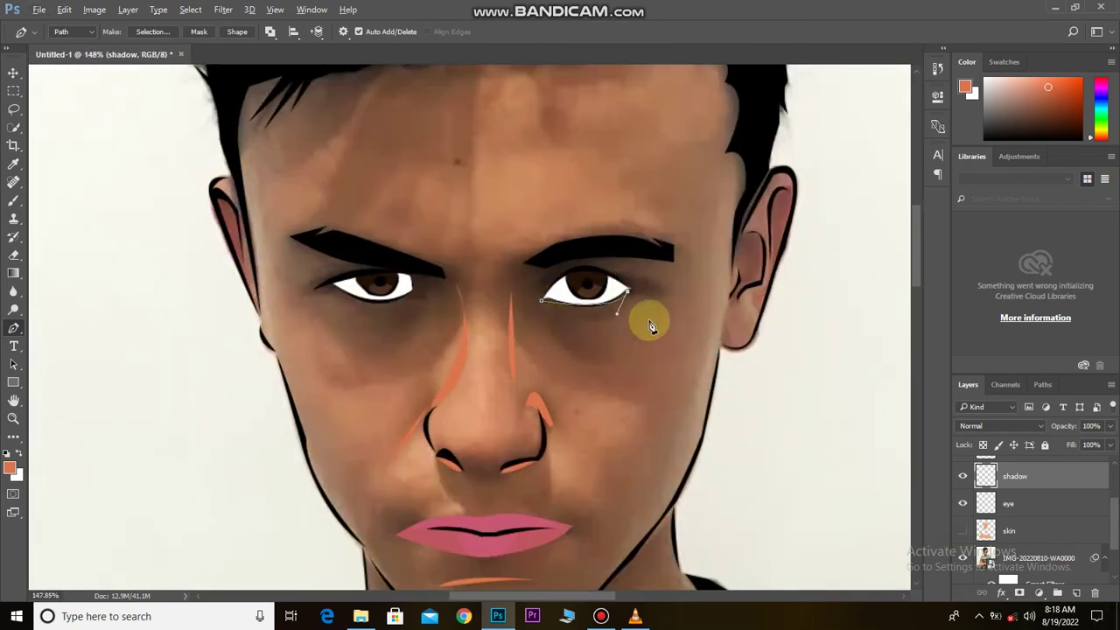
right_click(600, 318)
left_click(657, 168)
left_click(963, 530)
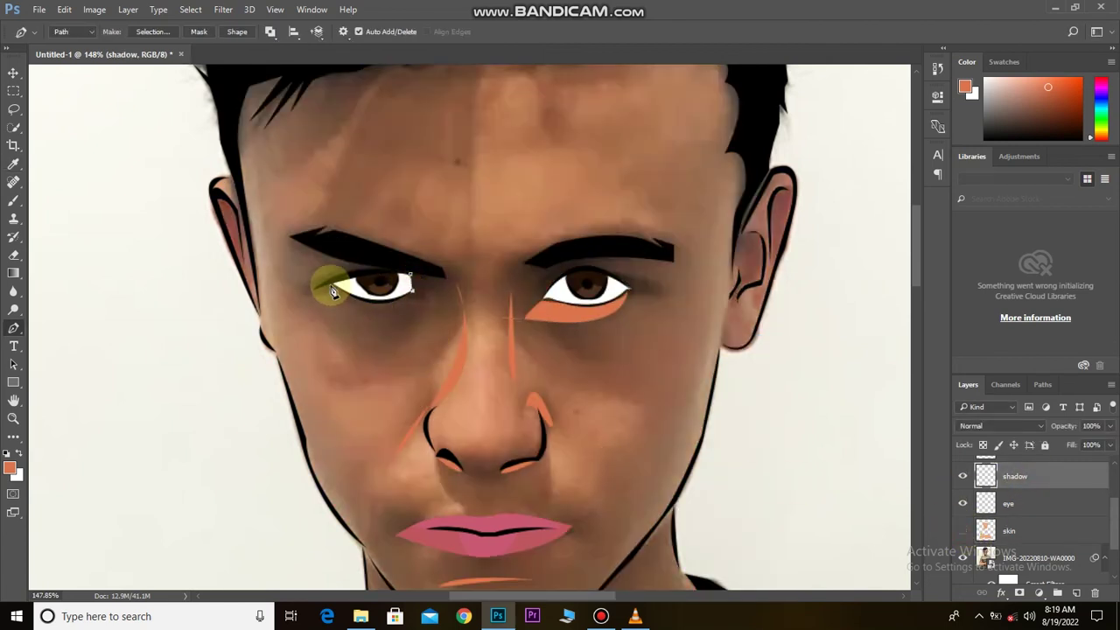
Step: Add an orange shadow curving under the left eye corner, checking it against the skin layer
left_click_drag(325, 291, 301, 250)
scroll(318, 292, "down", 1)
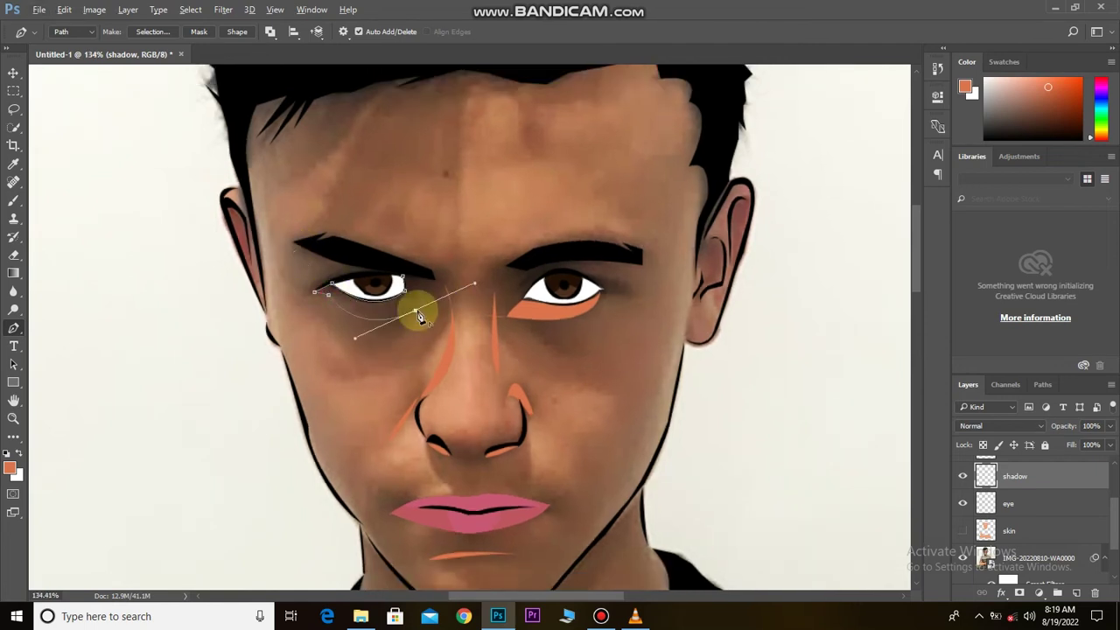
right_click(407, 282)
left_click(420, 341)
key("Return")
scroll(572, 403, "down", 10)
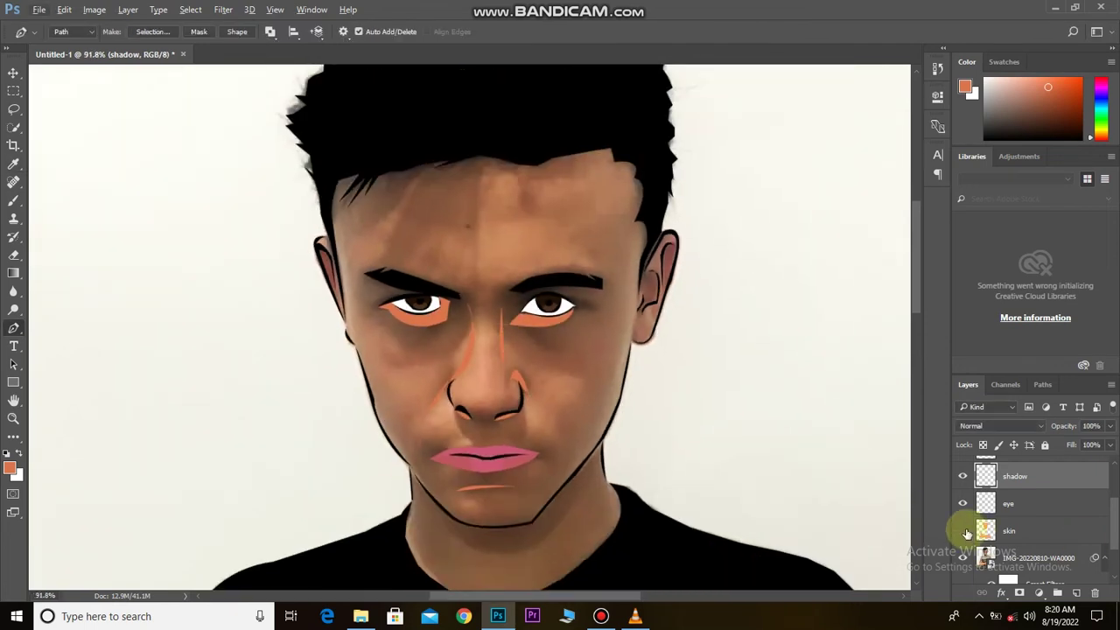
left_click(963, 530)
scroll(600, 432, "up", 3)
scroll(580, 426, "down", 6)
left_click(962, 530)
Step: Close and fill an orange highlight path curving down the temple
scroll(463, 313, "up", 1)
scroll(390, 254, "up", 5)
scroll(390, 253, "up", 5)
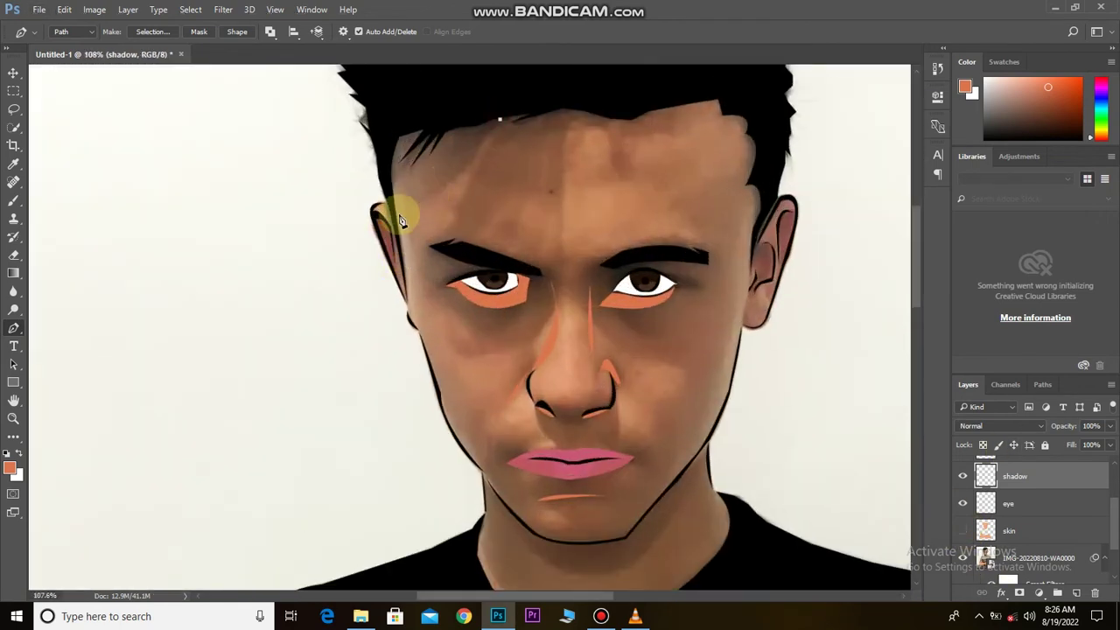
left_click_drag(410, 256, 420, 273)
right_click(470, 143)
left_click(564, 239)
key("Return")
scroll(388, 237, "up", 3)
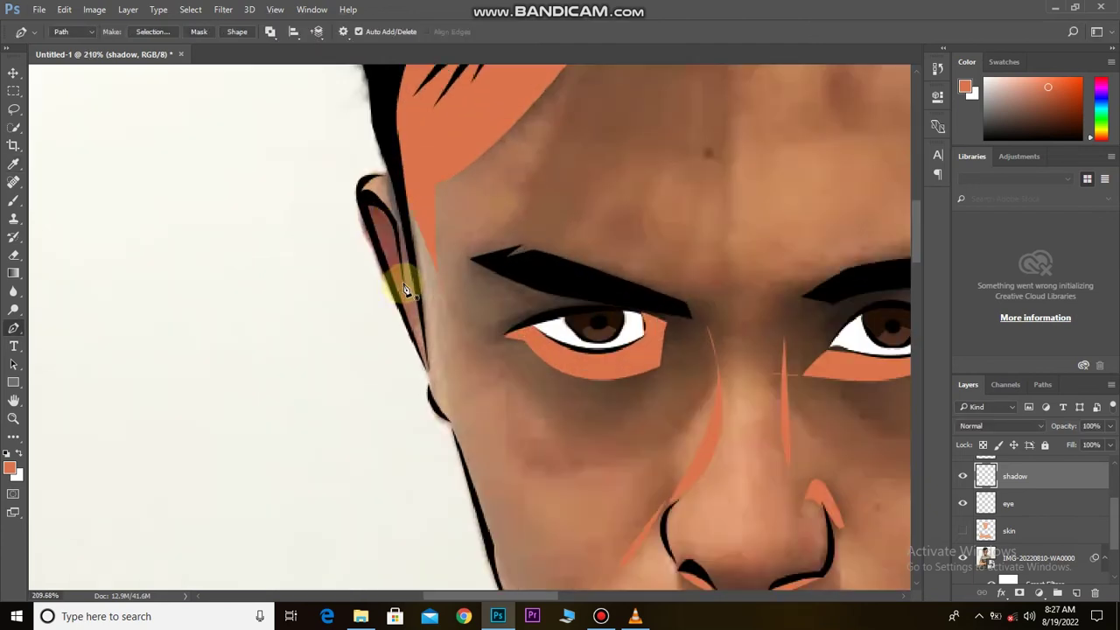
Step: Fill the traced ear path with the shadow colour
right_click(413, 334)
left_click(476, 343)
key("Return")
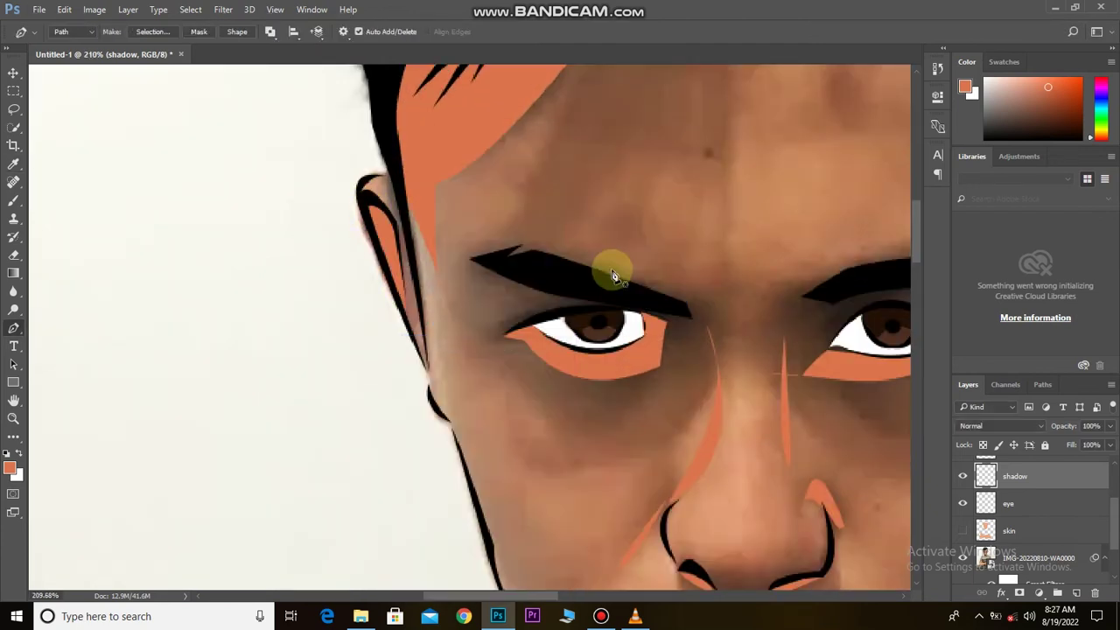
scroll(612, 268, "down", 2)
scroll(688, 388, "down", 1)
scroll(726, 296, "up", 3)
Step: Fill orange shadow shapes along the ear, including its upper and lower parts
left_click_drag(729, 248, 754, 259)
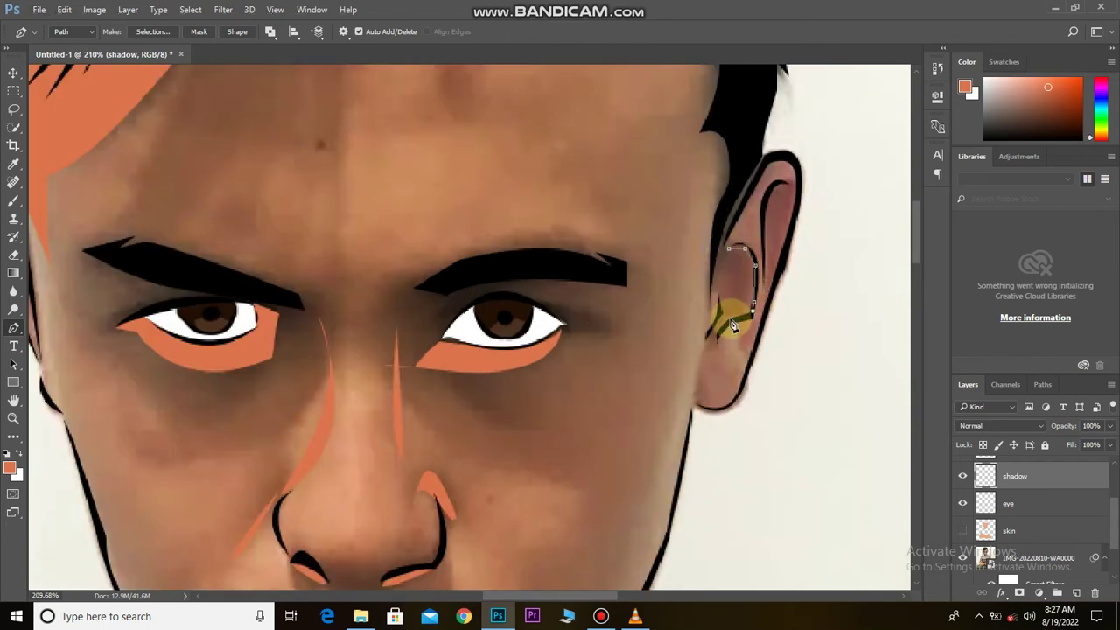
right_click(740, 270)
left_click(803, 278)
key("Return")
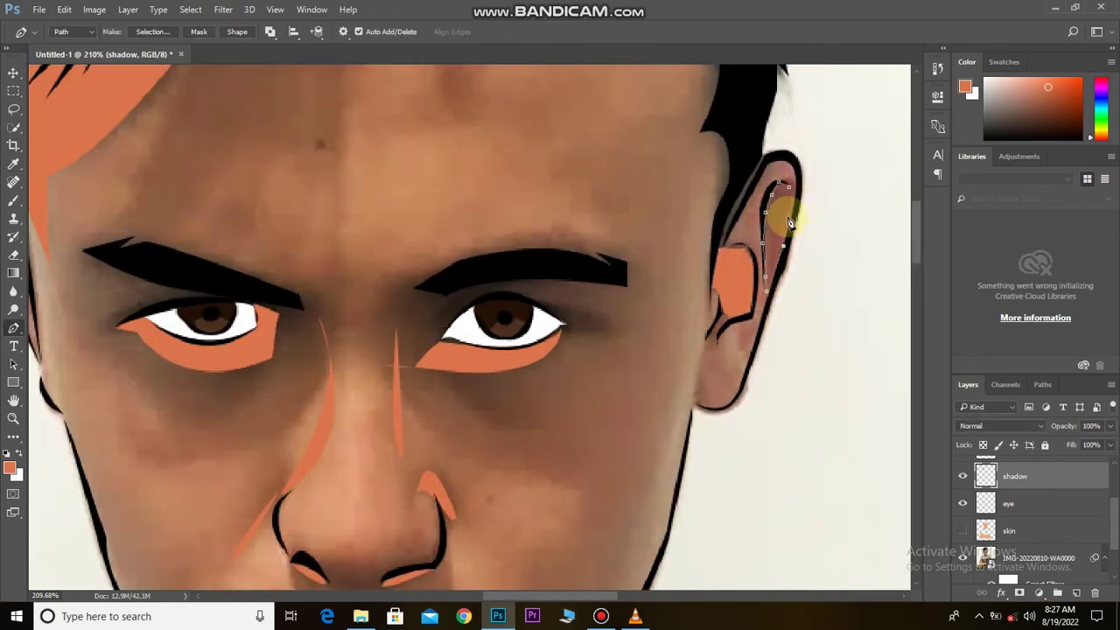
right_click(763, 230)
left_click(800, 326)
key("Return")
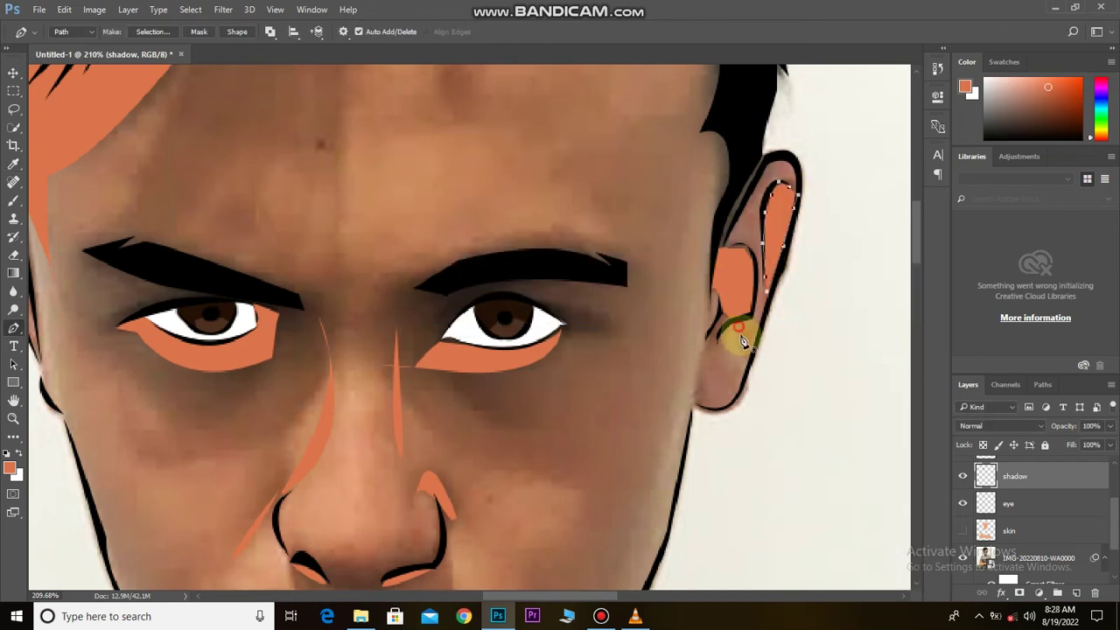
right_click(762, 330)
left_click(788, 345)
key("Return")
Step: Trace another shadow outline with the Pen tool and fill it
scroll(613, 429, "down", 3)
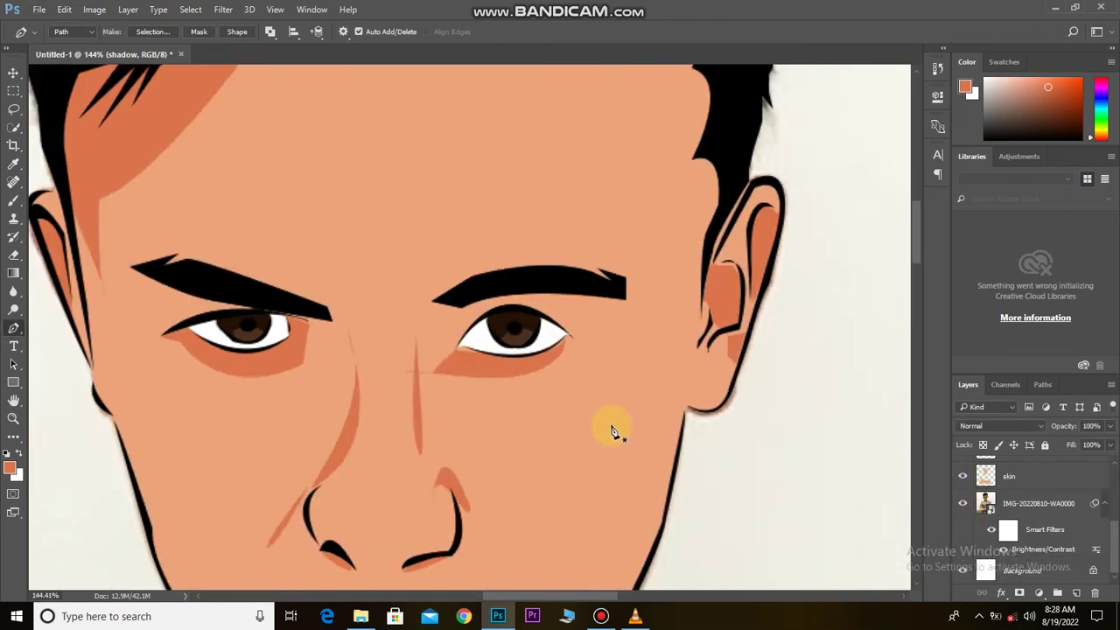
scroll(523, 391, "down", 2)
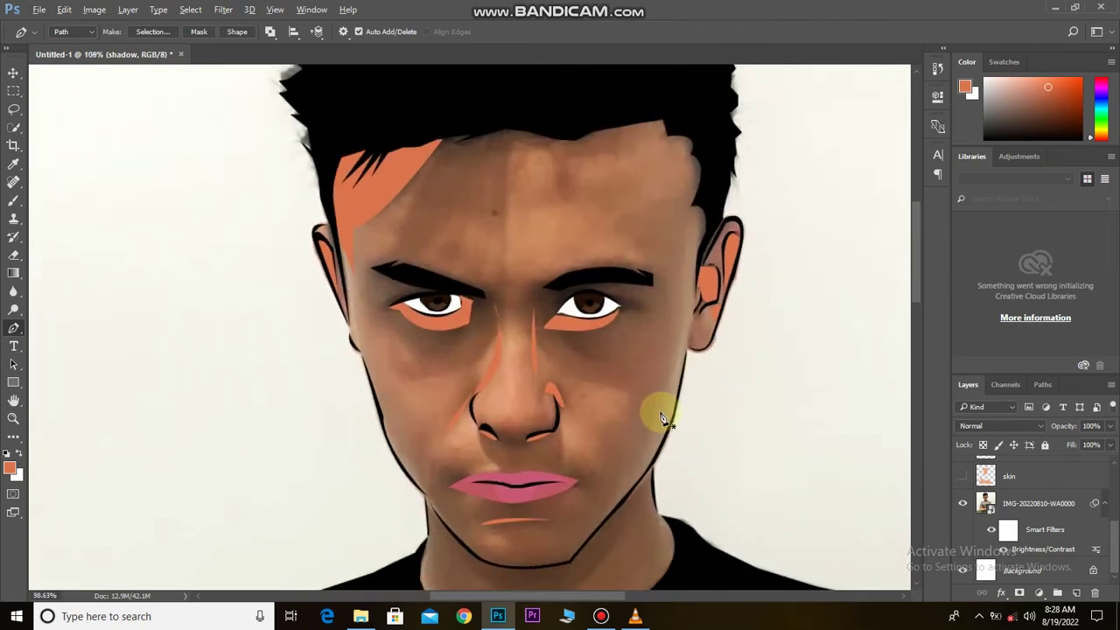
scroll(570, 538, "down", 1)
scroll(438, 455, "down", 1)
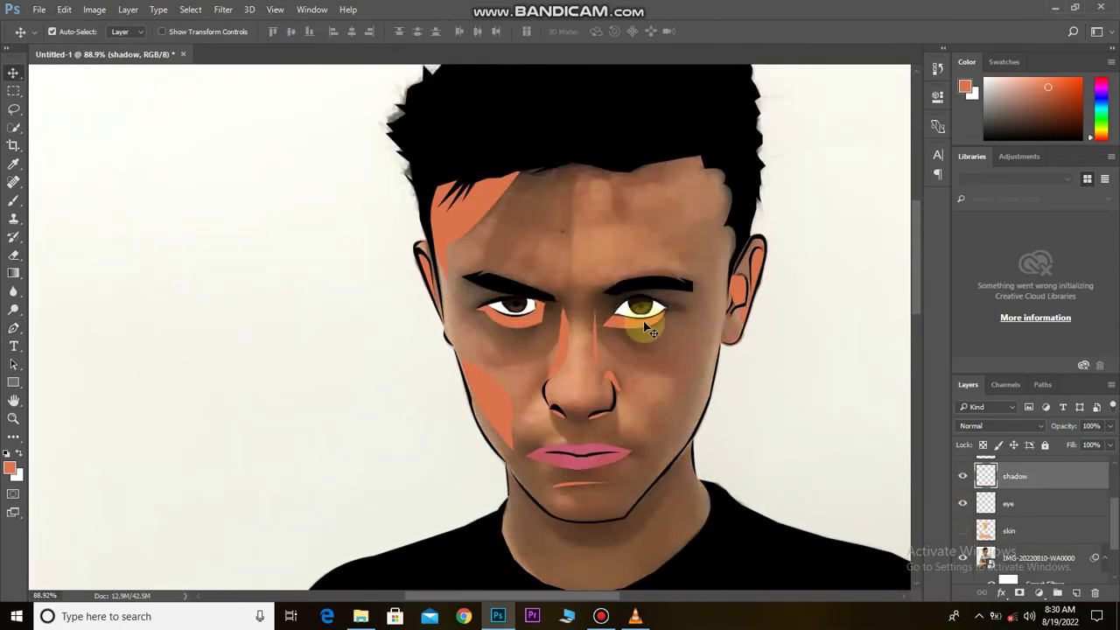
key("p")
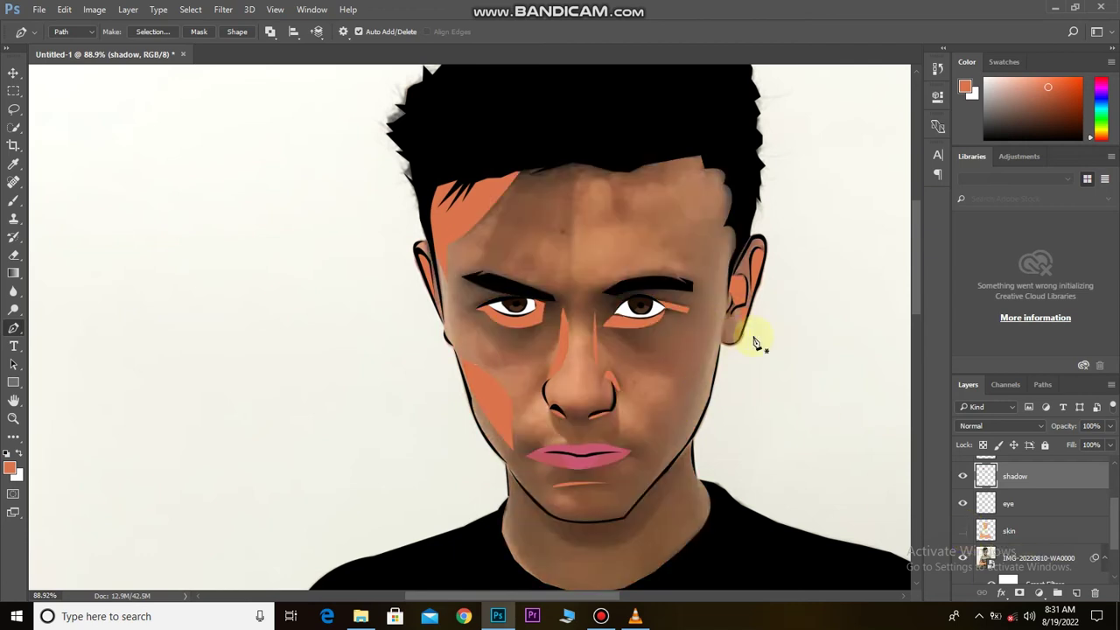
scroll(754, 341, "up", 3)
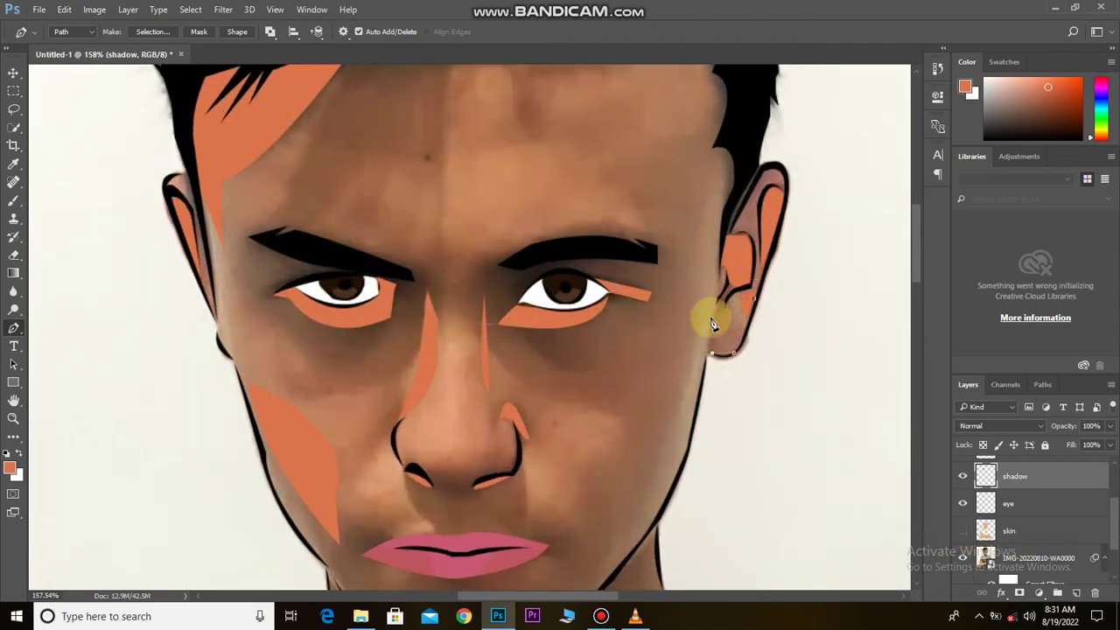
right_click(754, 304)
left_click(750, 357)
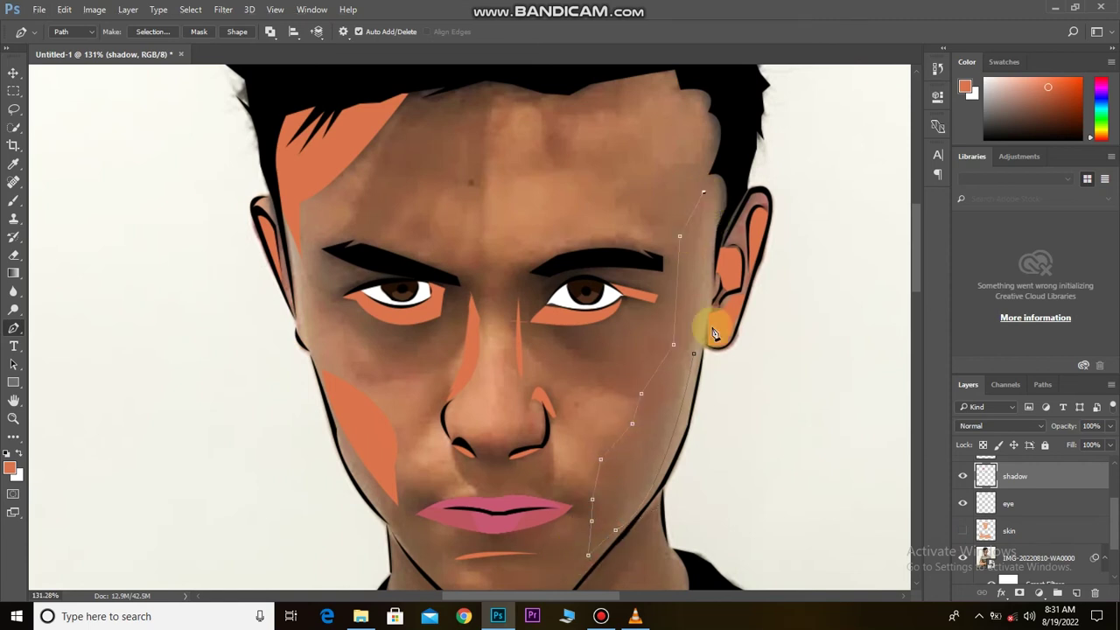
Step: Fill the orange shadow down the right cheek and check it against the skin layer
right_click(667, 418)
left_click(726, 157)
left_click(657, 167)
key("e")
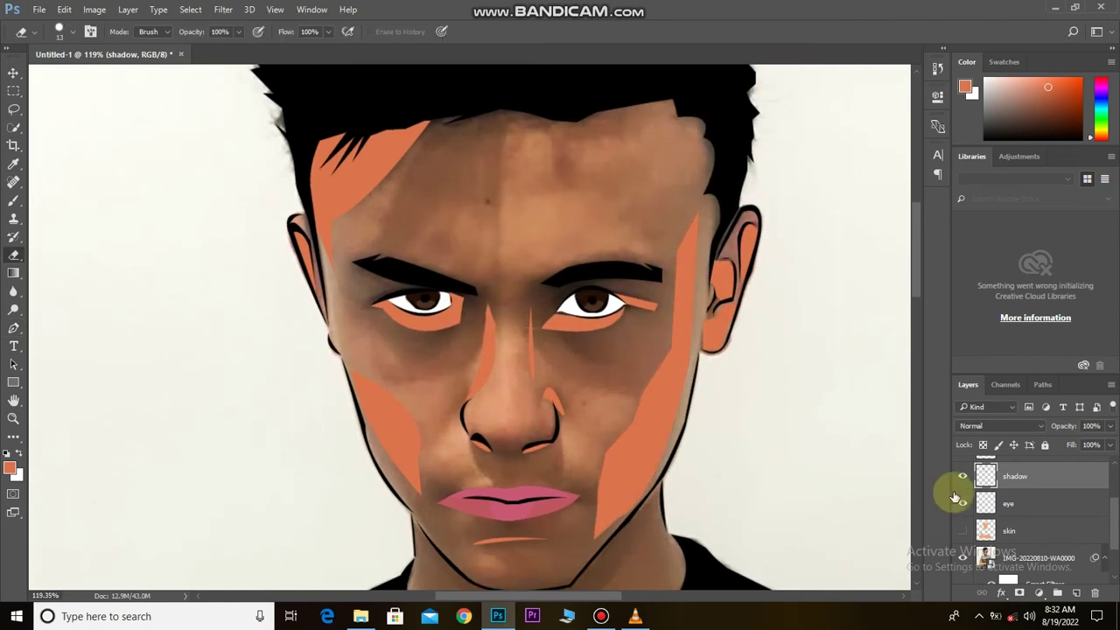
left_click(962, 530)
scroll(673, 416, "up", 1)
left_click(962, 531)
key("p")
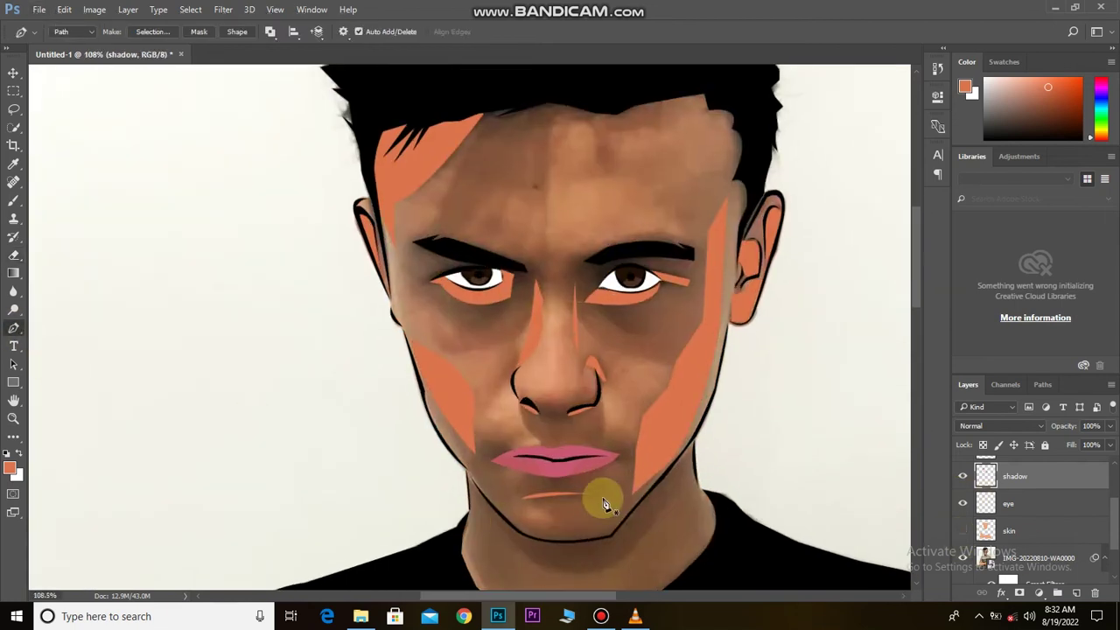
Step: Trace a four-point shadow shape at the chin and fill it orange
left_click(608, 491)
left_click(558, 523)
left_click(610, 521)
left_click(608, 491)
right_click(589, 501)
left_click(669, 175)
left_click(963, 530)
scroll(613, 429, "down", 2)
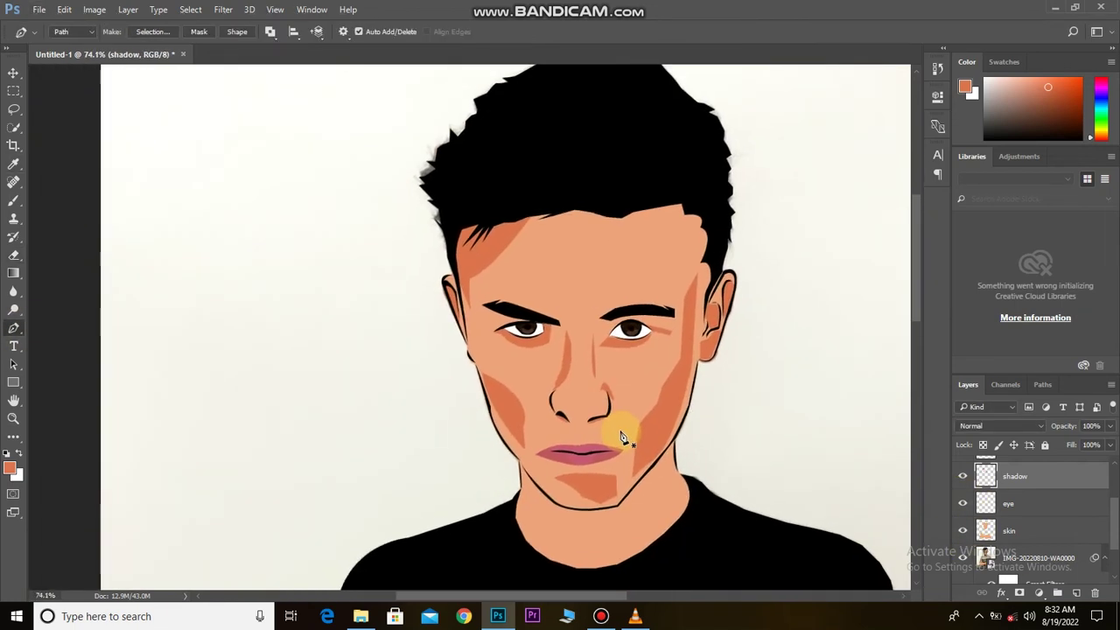
left_click(962, 531)
scroll(639, 331, "up", 1)
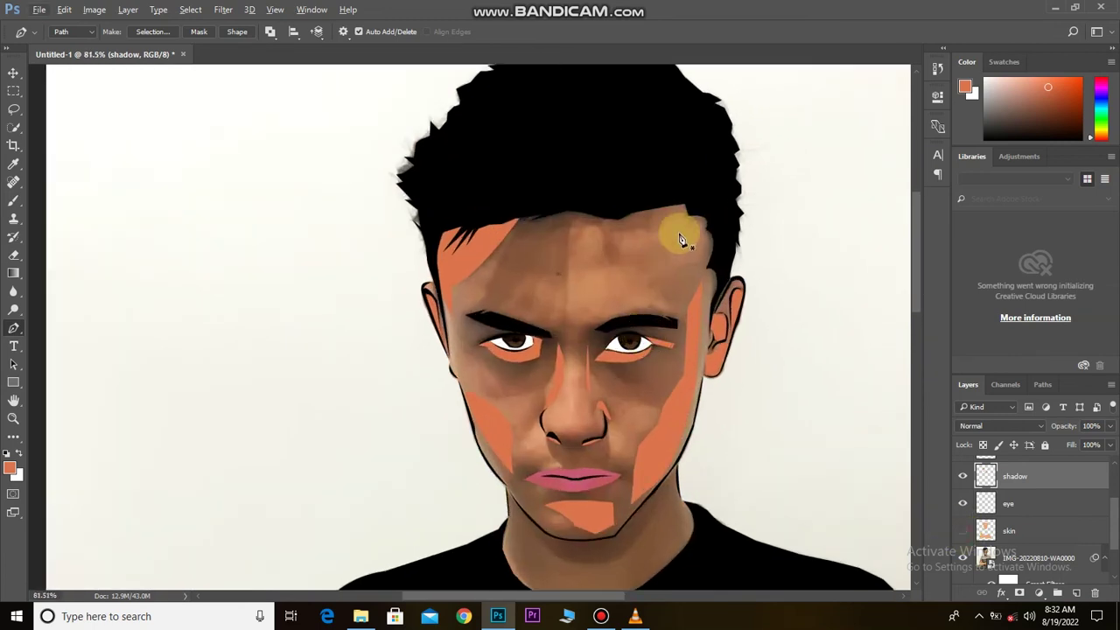
Step: Trace a shadow along the chin and neck and fill it with shadow colour
left_click(582, 539)
left_click(550, 539)
left_click(526, 532)
left_click(510, 498)
left_click(560, 558)
left_click(594, 565)
left_click(674, 464)
right_click(675, 463)
left_click(720, 195)
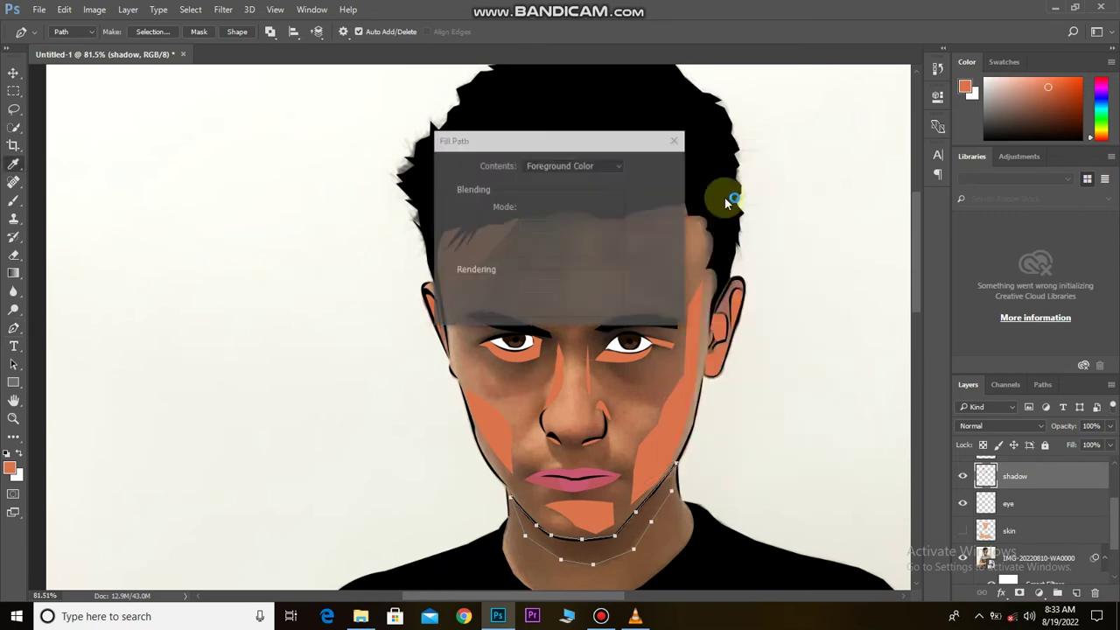
left_click(657, 167)
left_click(962, 530)
Step: Trace and fill a first orange shadow streak across the forehead
scroll(636, 389, "down", 1)
left_click(962, 531)
scroll(675, 518, "down", 1)
scroll(525, 517, "up", 1)
scroll(863, 563, "down", 1)
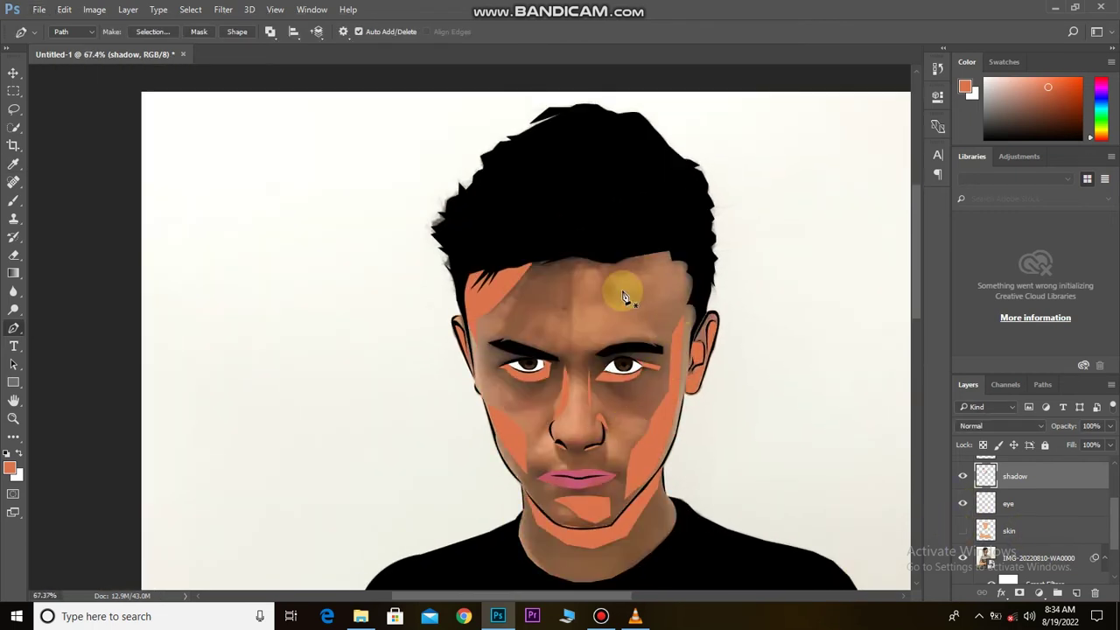
left_click(611, 262)
left_click(554, 301)
right_click(639, 245)
left_click(655, 370)
key("Return")
Step: Extend the forehead shadow with a second filled outline
left_click(963, 530)
left_click(600, 262)
left_click(500, 280)
right_click(601, 263)
left_click(616, 388)
left_click(660, 192)
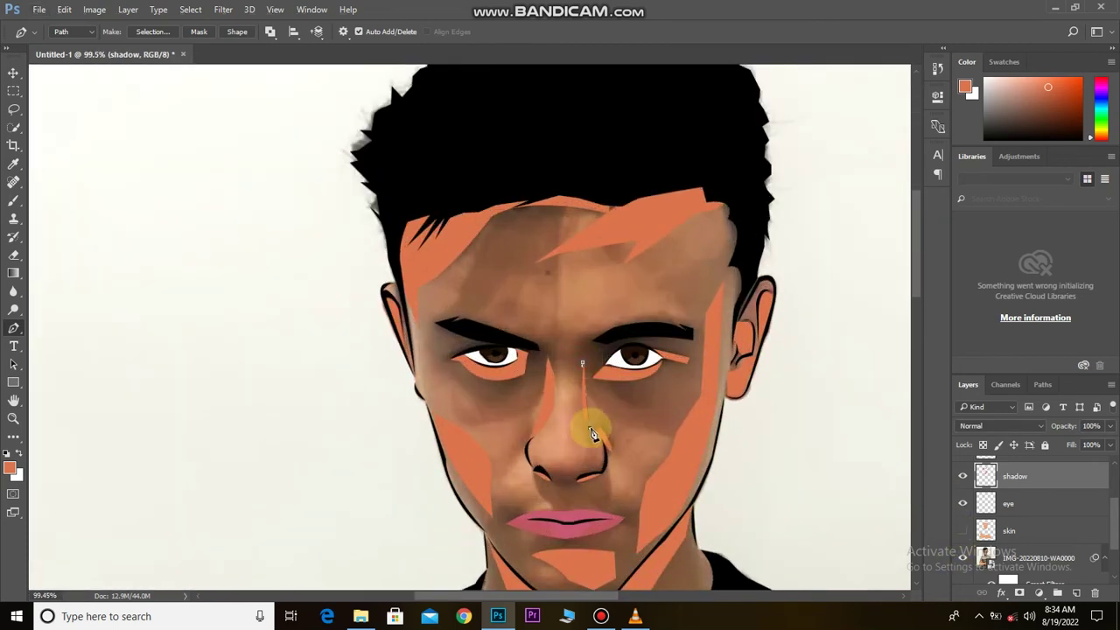
Step: Close and fill a thin orange shadow shape on the nose bridge
left_click(581, 362)
right_click(592, 345)
left_click(643, 205)
left_click(962, 531)
scroll(667, 396, "down", 2)
scroll(667, 396, "up", 2)
left_click(962, 530)
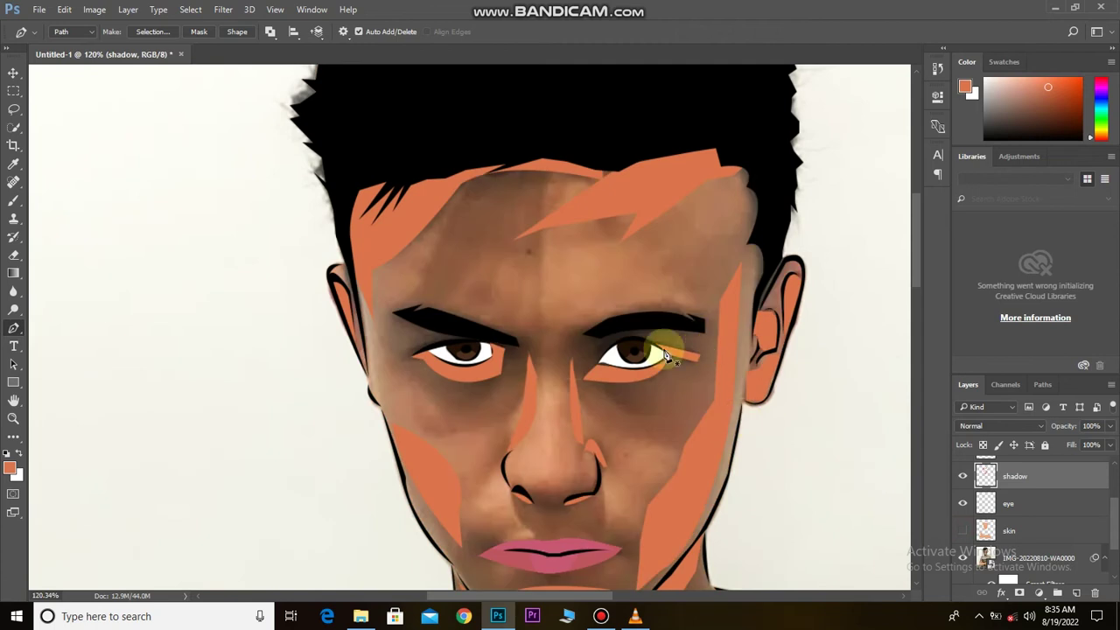
scroll(498, 411, "down", 2)
scroll(562, 464, "up", 1)
Step: Add a filled shadow stroke beside the nose and show the skin layer again
left_click(562, 472)
left_click(562, 519)
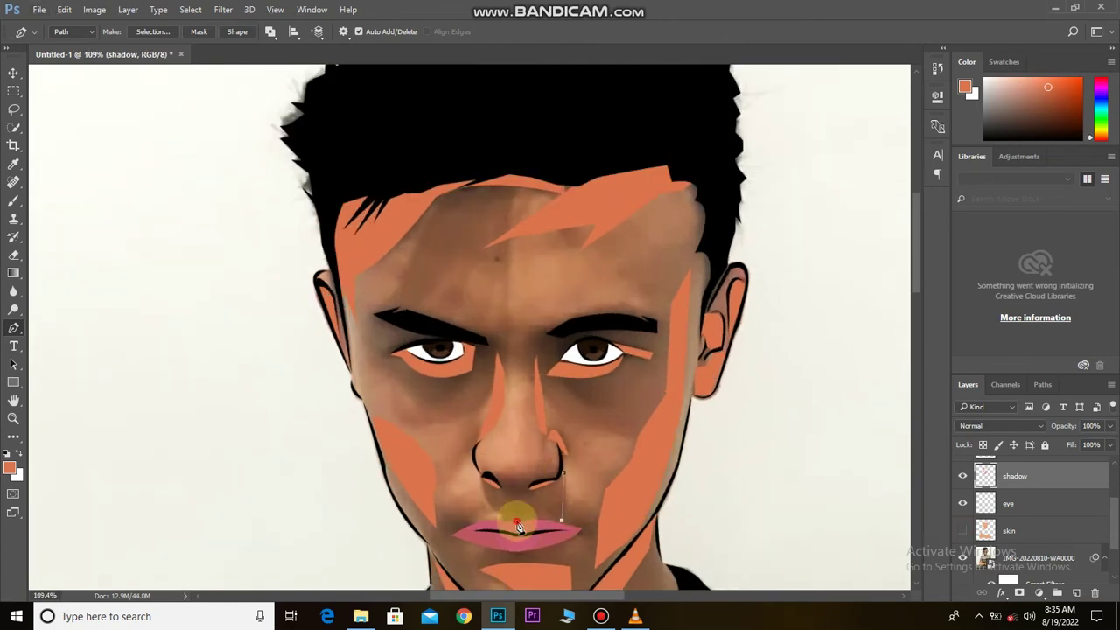
right_click(533, 477)
left_click(575, 242)
left_click(962, 530)
scroll(641, 486, "down", 3)
scroll(642, 485, "down", 1)
scroll(638, 488, "up", 1)
scroll(625, 481, "down", 2)
Step: Fill a darker orange shadow path along the upper crossed forearm
scroll(625, 480, "up", 1)
left_click_drag(624, 481, 799, 551)
scroll(636, 468, "up", 2)
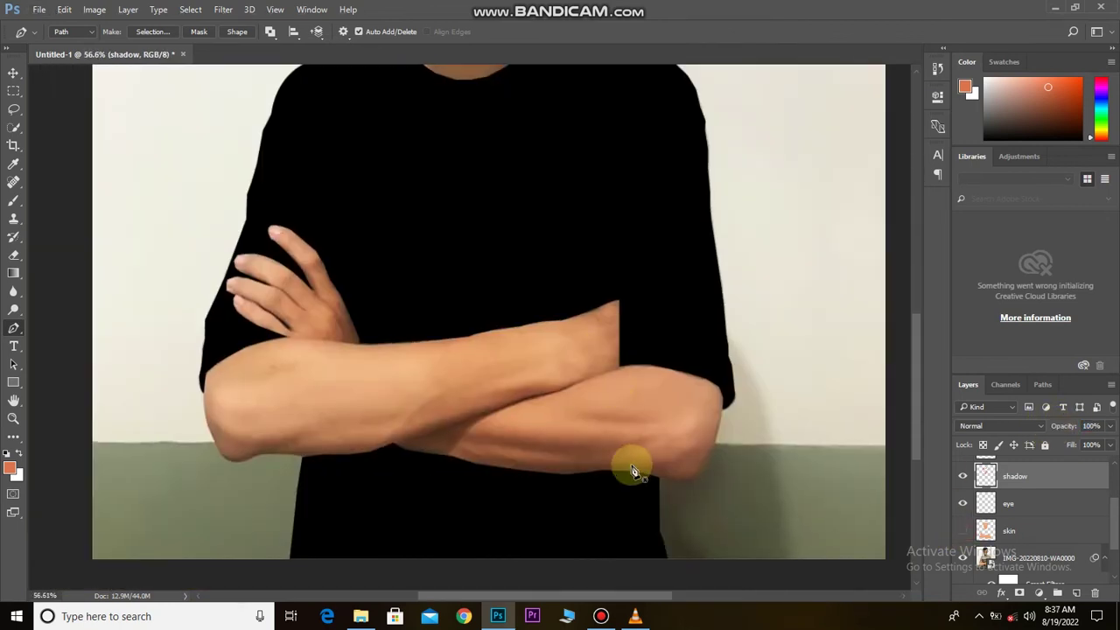
left_click(427, 420)
left_click(548, 451)
left_click(646, 453)
right_click(646, 454)
left_click(687, 181)
key("Return")
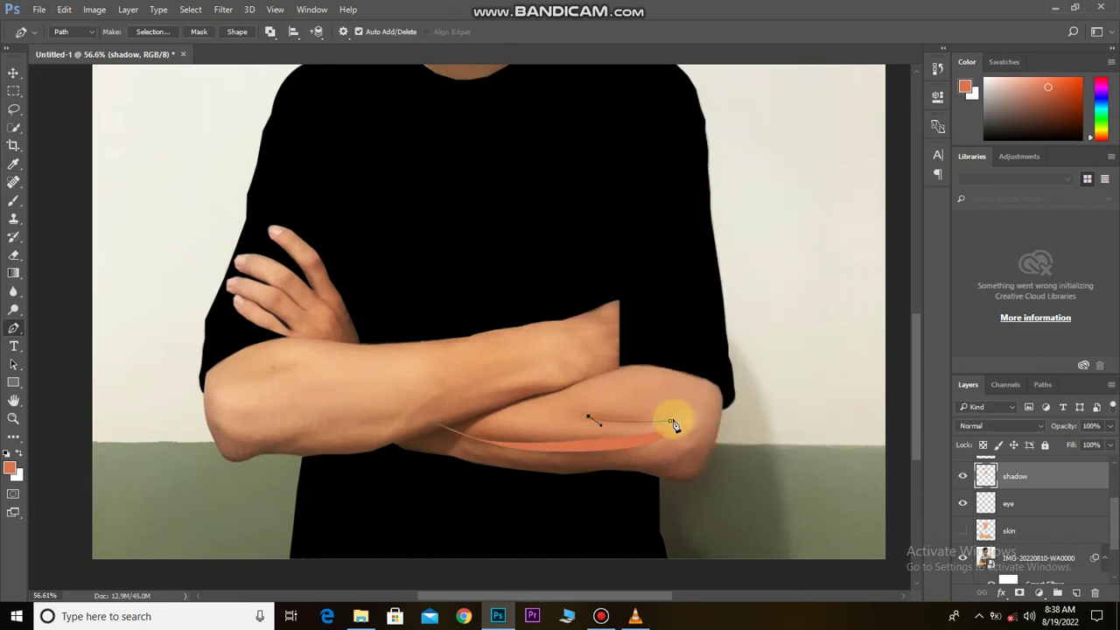
right_click(636, 427)
left_click(687, 181)
key("Return")
Step: Fill a curved orange shadow along the lower forearm up to the elbow
scroll(719, 415, "up", 1)
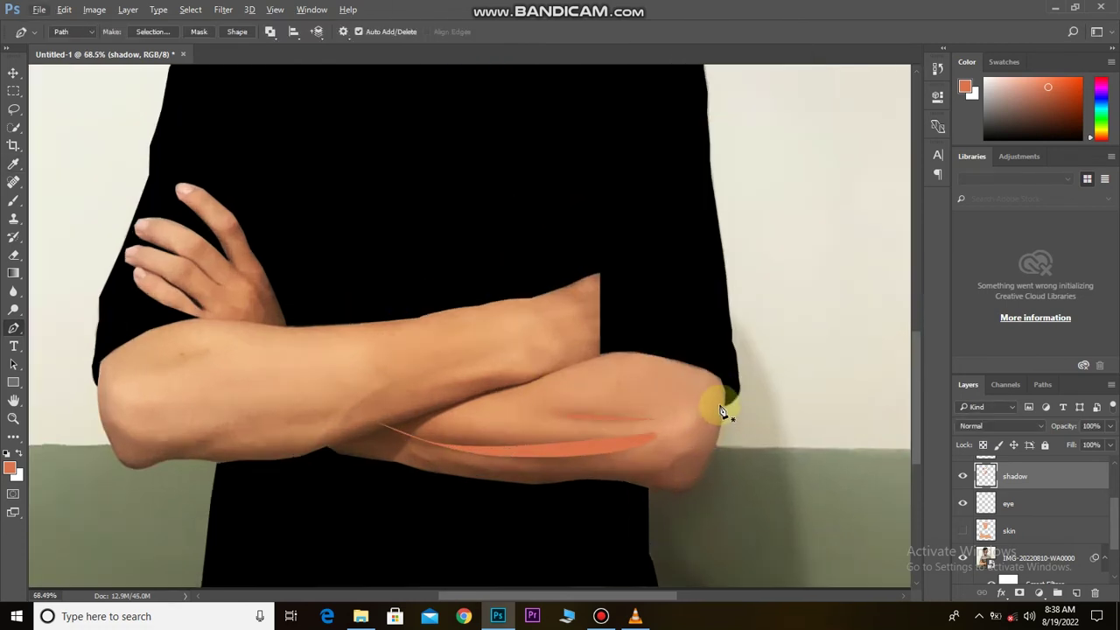
left_click_drag(631, 473, 588, 478)
left_click_drag(496, 469, 419, 456)
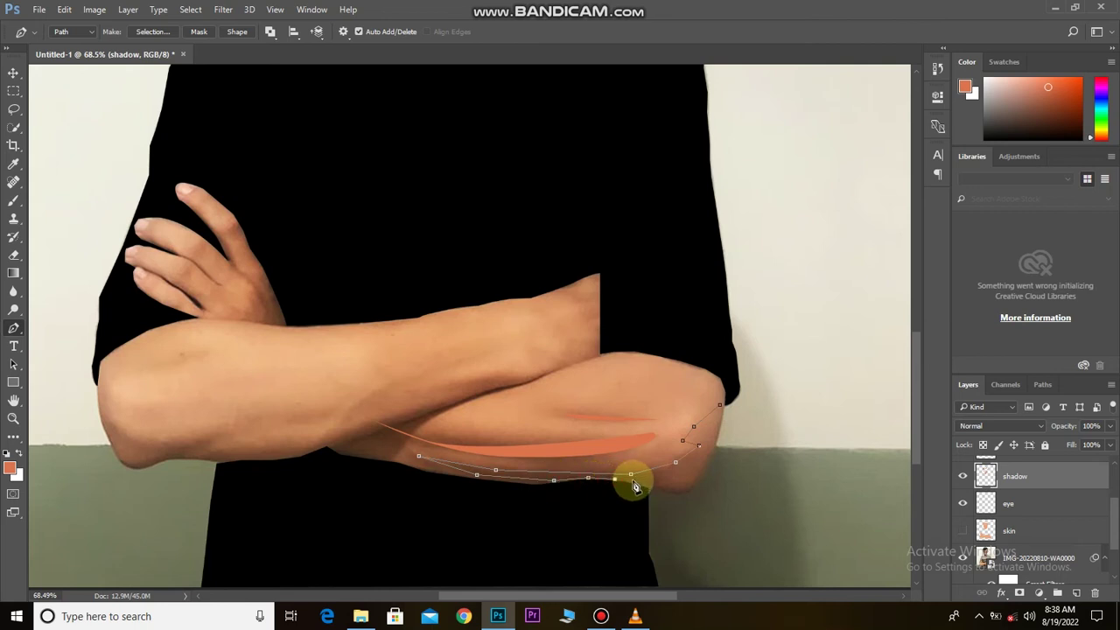
left_click(719, 405)
right_click(724, 408)
left_click(767, 187)
key("Escape")
right_click(712, 429)
left_click(761, 170)
left_click(657, 167)
Step: Trace the forearm crease with the Pen and fill it orange
key("p")
left_click(540, 374)
left_click(496, 387)
left_click(458, 401)
left_click(389, 426)
left_click_drag(335, 435, 453, 398)
right_click(497, 389)
left_click(525, 168)
left_click(657, 167)
Step: Fill an orange shadow shape under the left elbow
left_click(220, 429)
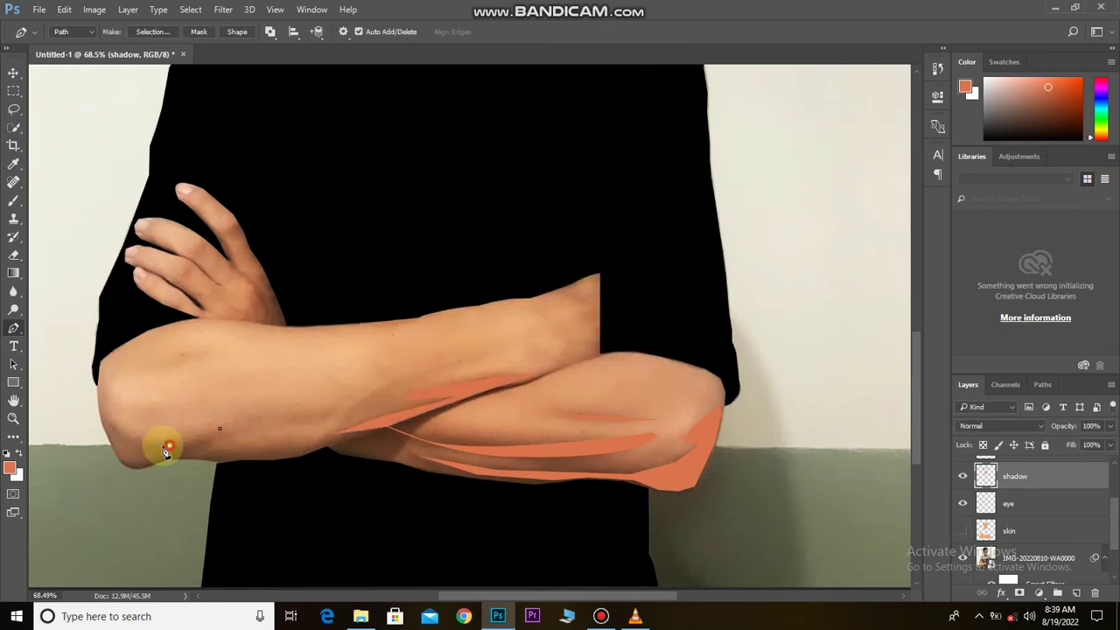
left_click(225, 462)
left_click(294, 451)
left_click(220, 429)
right_click(194, 443)
left_click(233, 184)
Step: Add another filled orange shadow along the left forearm
left_click(657, 167)
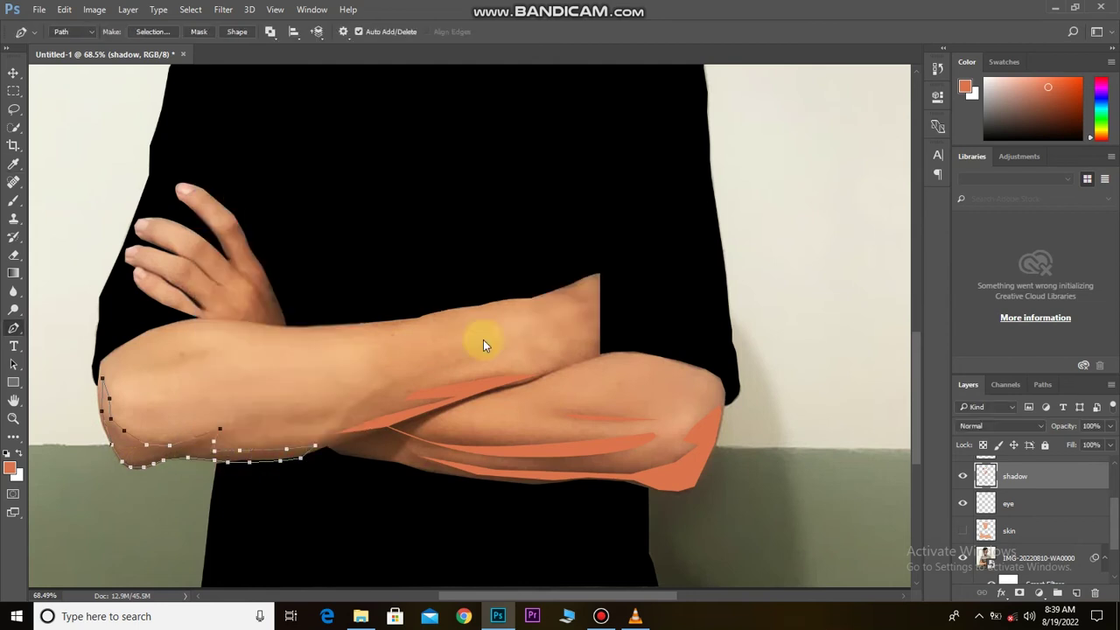
left_click(239, 436)
left_click(274, 422)
left_click(301, 427)
left_click(325, 424)
right_click(243, 442)
left_click(315, 160)
left_click(654, 165)
Step: Fill a small orange shadow streak across the fingers, then check the shadows
scroll(372, 388, "down", 1)
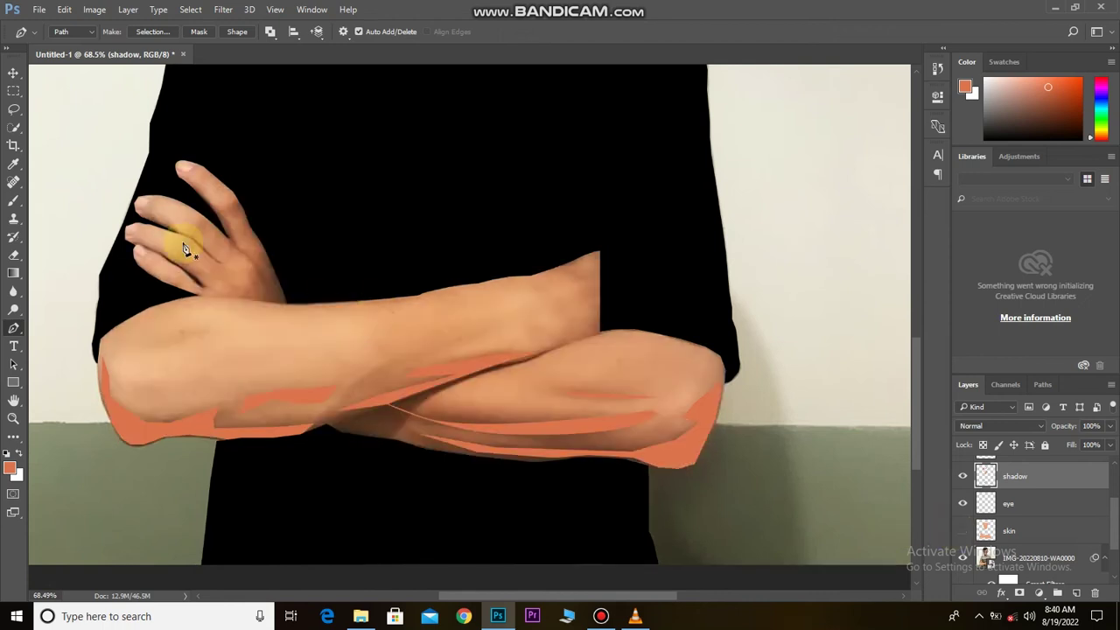
left_click(227, 235)
right_click(244, 226)
left_click(282, 342)
key("Return")
key("space")
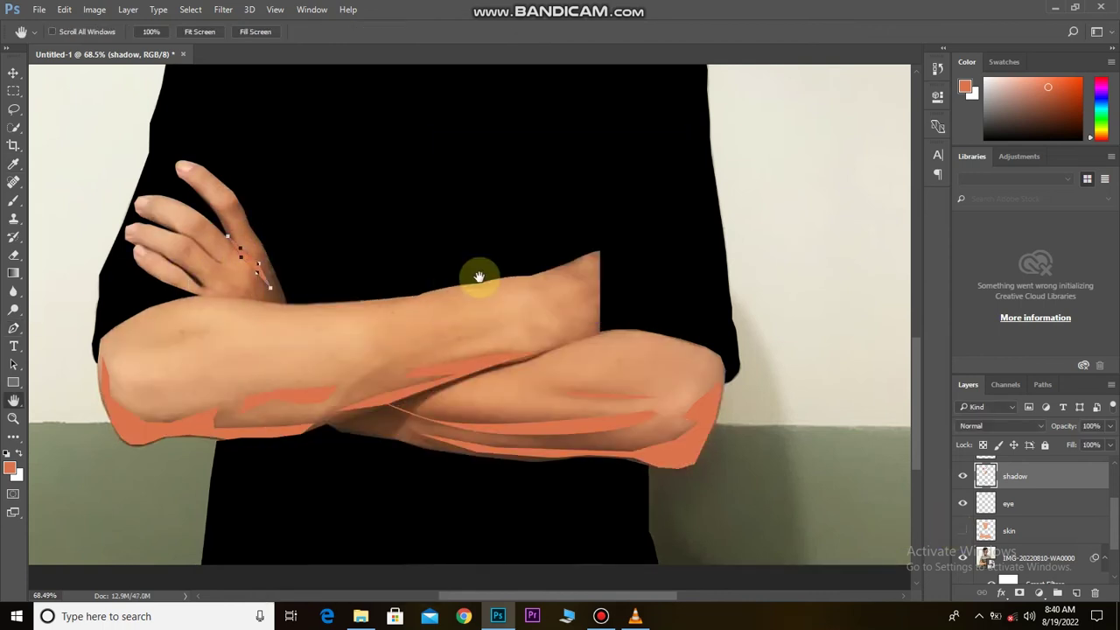
left_click(963, 558)
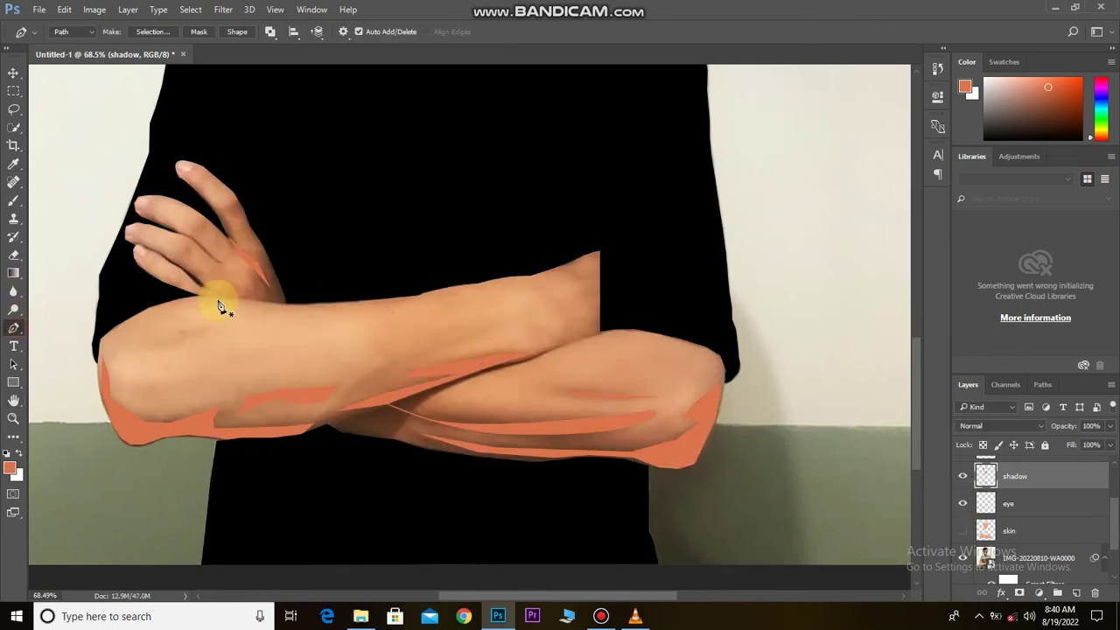
key("p")
scroll(477, 364, "down", 2)
scroll(477, 364, "up", 2)
scroll(295, 318, "down", 3)
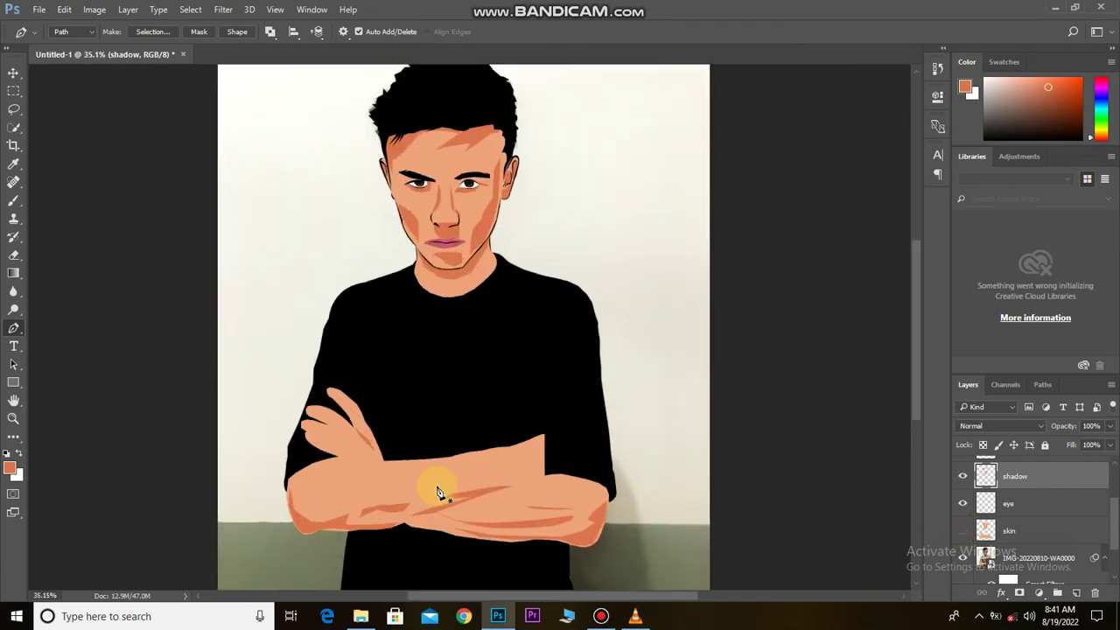
Step: Fill the pending finger shadow outline with orange
scroll(375, 462, "up", 4)
scroll(303, 445, "down", 1)
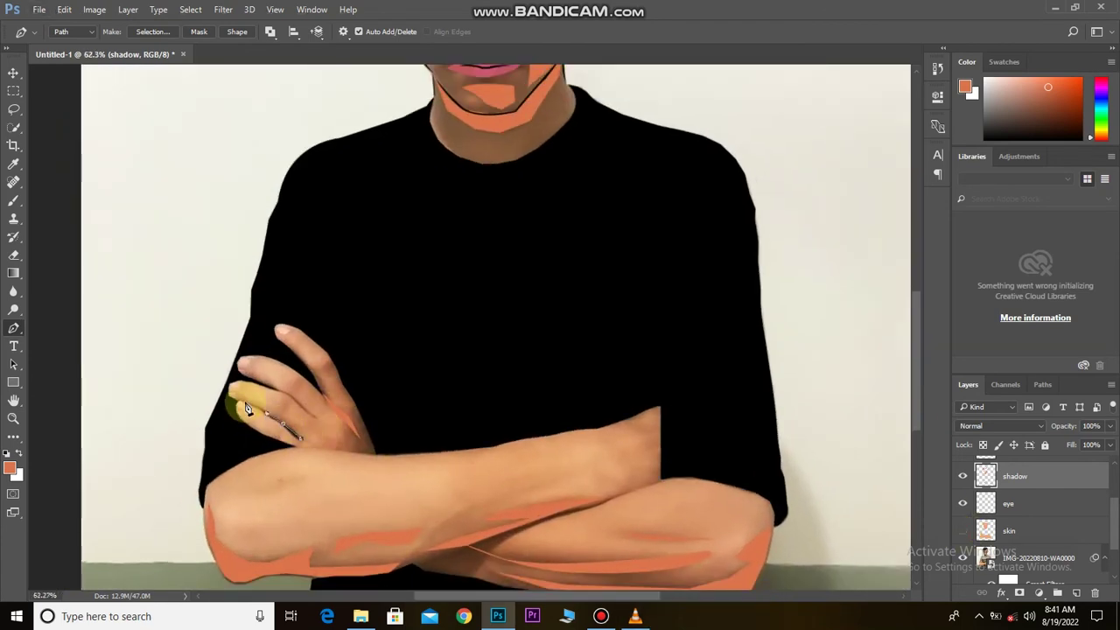
right_click(272, 424)
key("Escape")
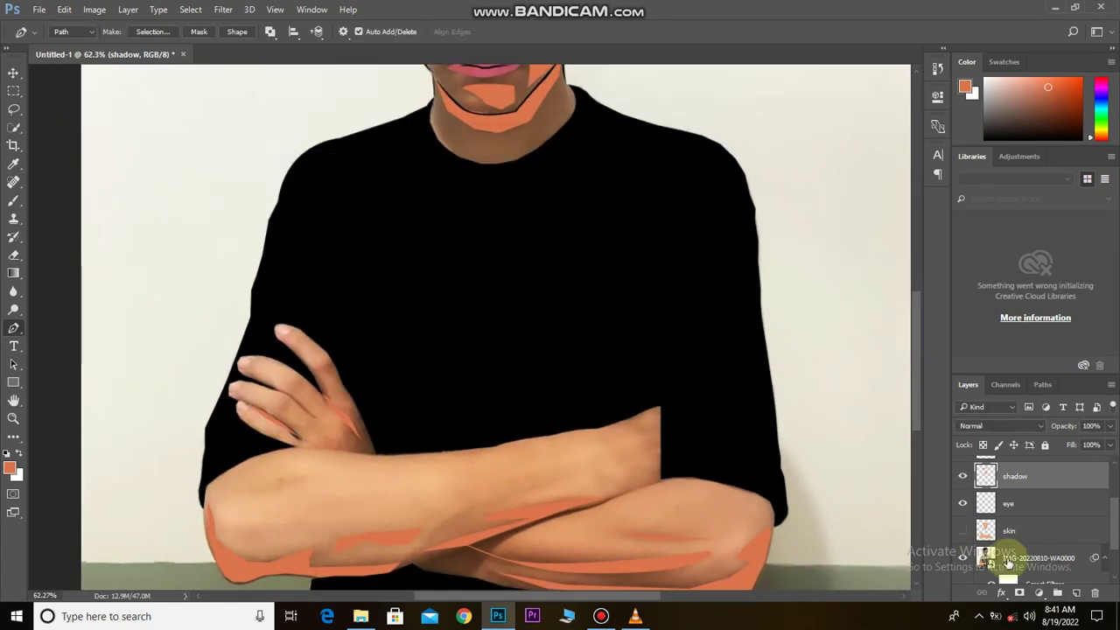
right_click(289, 408)
left_click(662, 162)
Step: On the eye layer, fill the first fingernail outline with white
scroll(604, 507, "down", 4)
scroll(603, 508, "up", 4)
scroll(987, 490, "up", 2)
left_click(1014, 552)
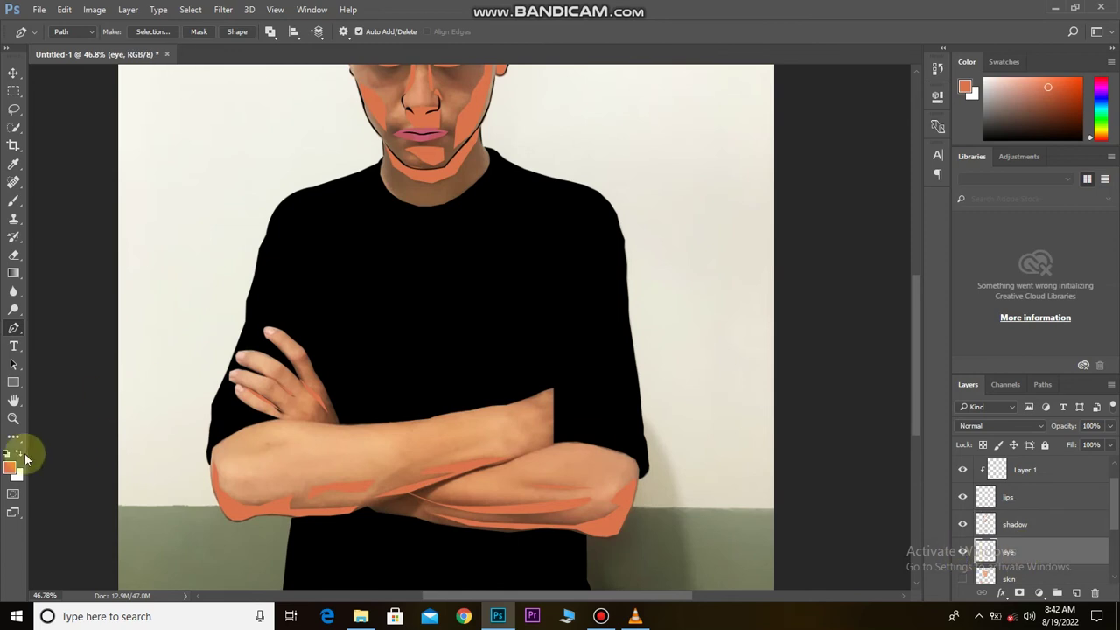
left_click(21, 452)
scroll(370, 412, "up", 2)
scroll(282, 243, "up", 2)
scroll(282, 245, "up", 1)
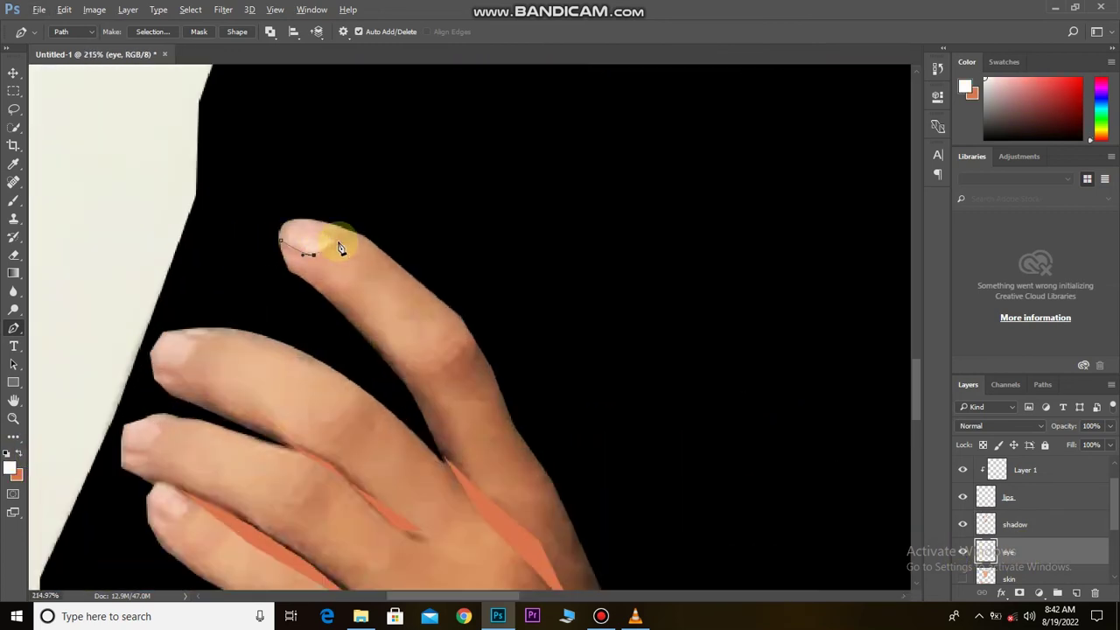
right_click(296, 245)
left_click(350, 325)
key("Return")
Step: Set the foreground to light pink and fill the first fingernail pink
scroll(400, 312, "down", 3)
left_click(12, 469)
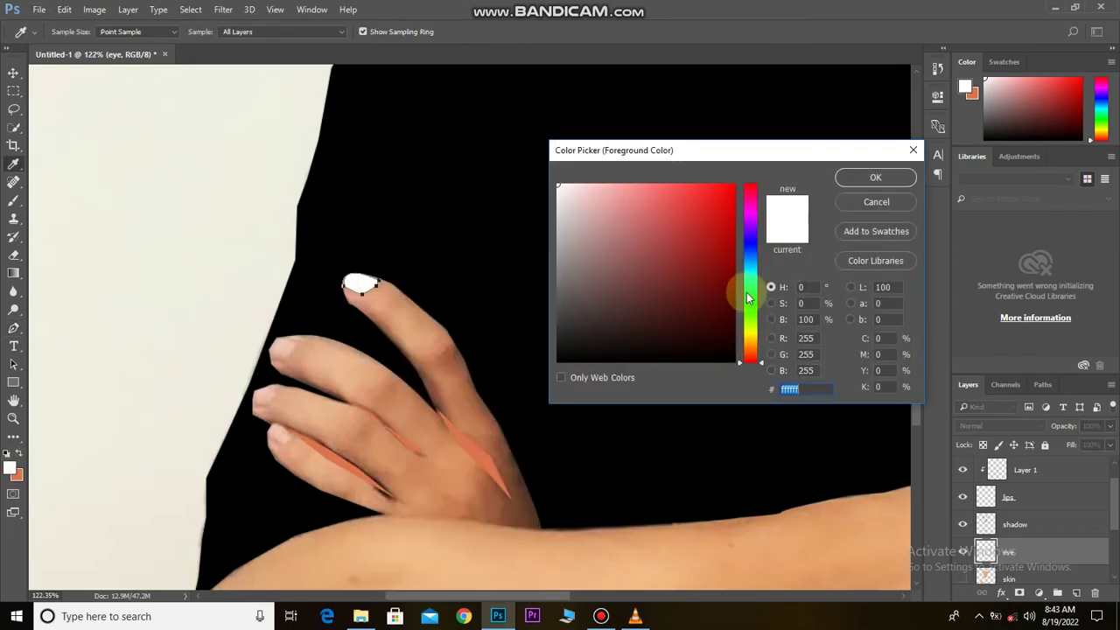
left_click_drag(618, 184, 604, 223)
left_click_drag(750, 220, 750, 212)
left_click(622, 204)
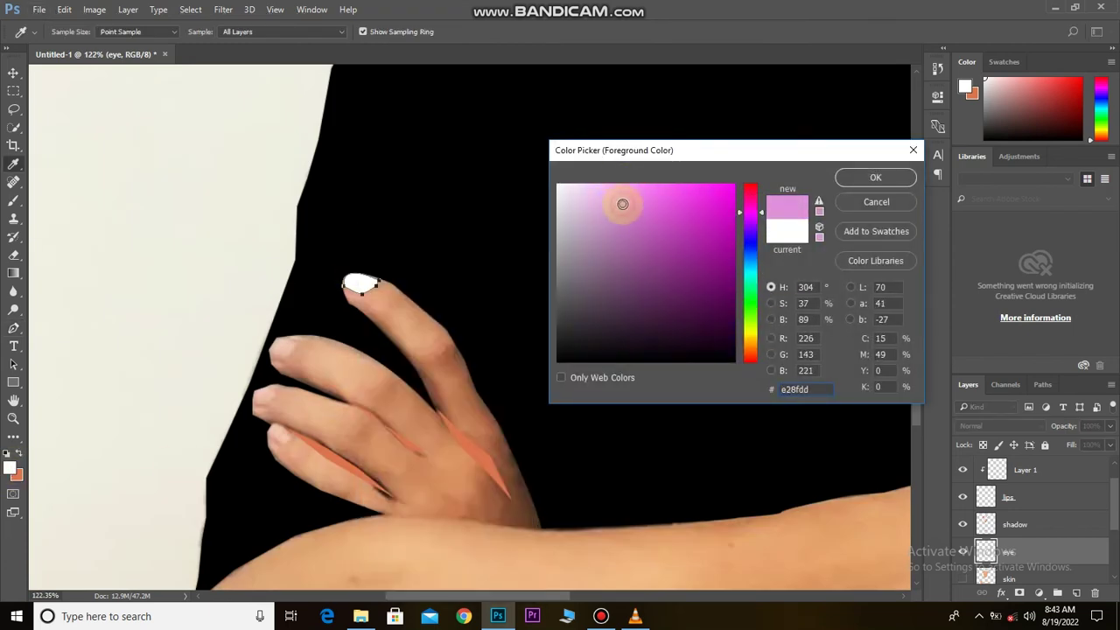
left_click(875, 176)
right_click(342, 350)
left_click(385, 429)
left_click(655, 168)
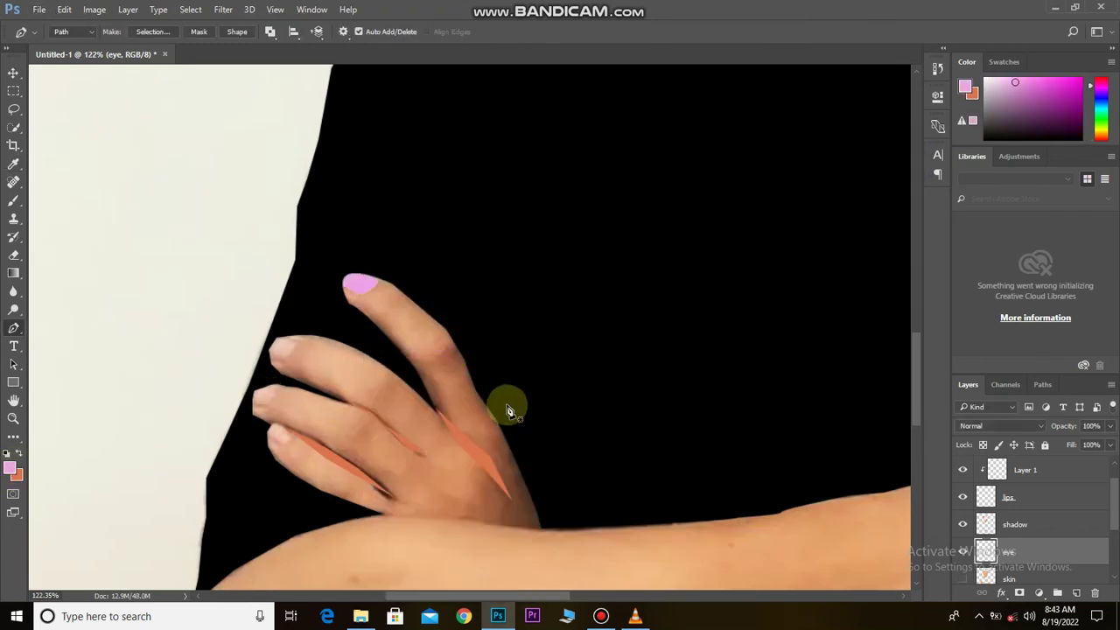
Step: Outline the second fingernail and fill it pink
scroll(407, 378, "down", 1)
scroll(407, 378, "up", 5)
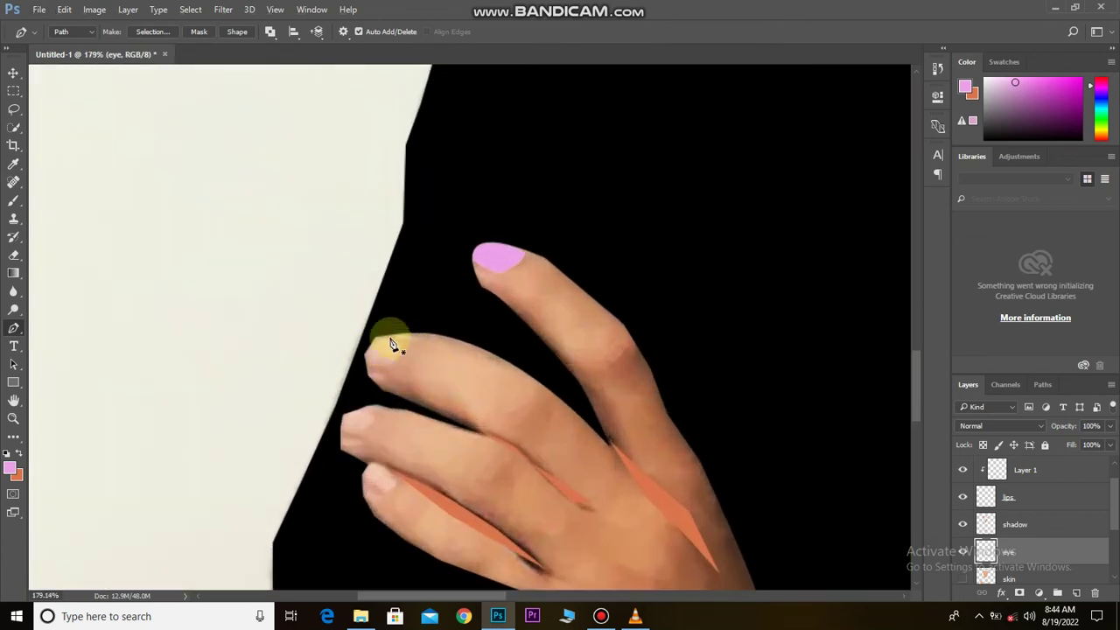
left_click_drag(408, 343, 465, 363)
right_click(408, 357)
left_click(455, 429)
left_click(654, 167)
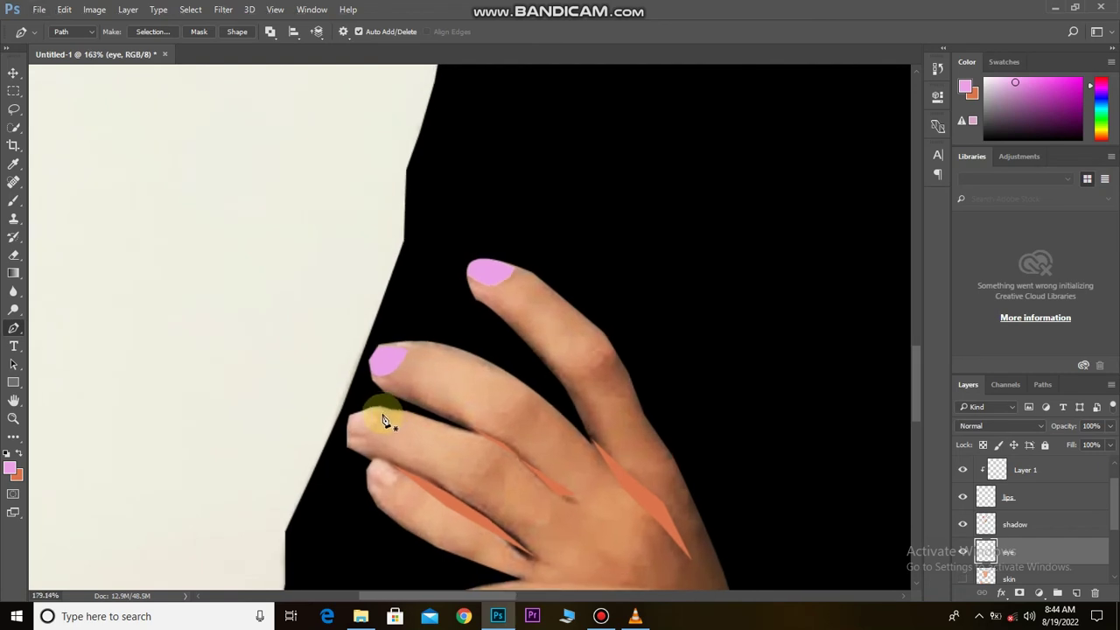
Step: Fill the third and fourth fingernail outlines pink
scroll(376, 418, "up", 3)
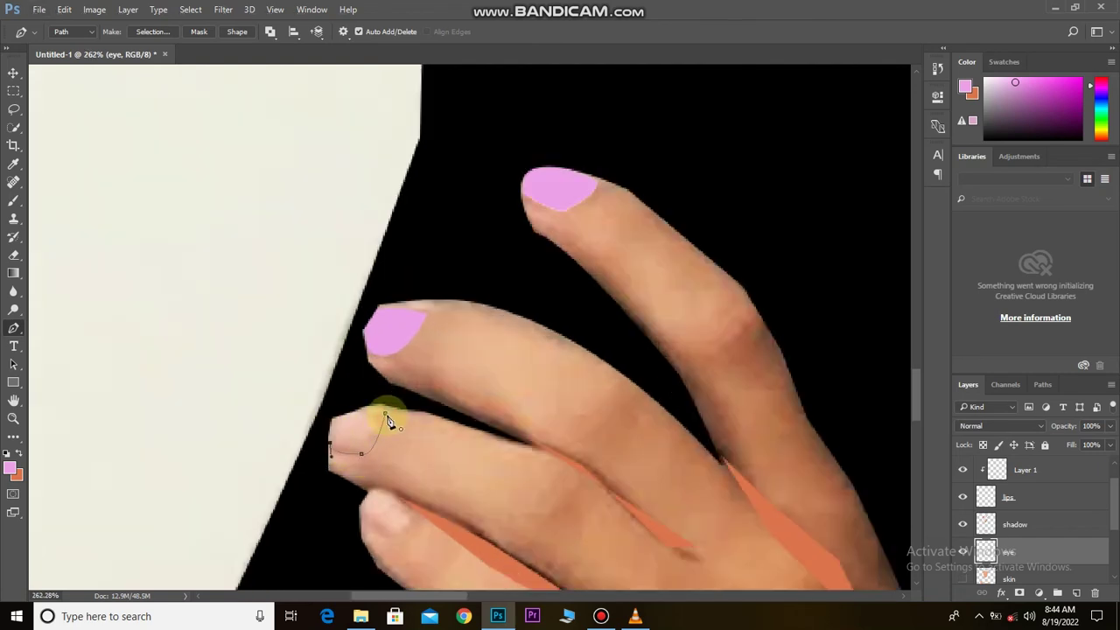
right_click(366, 429)
left_click(413, 502)
left_click(657, 167)
scroll(430, 368, "down", 1)
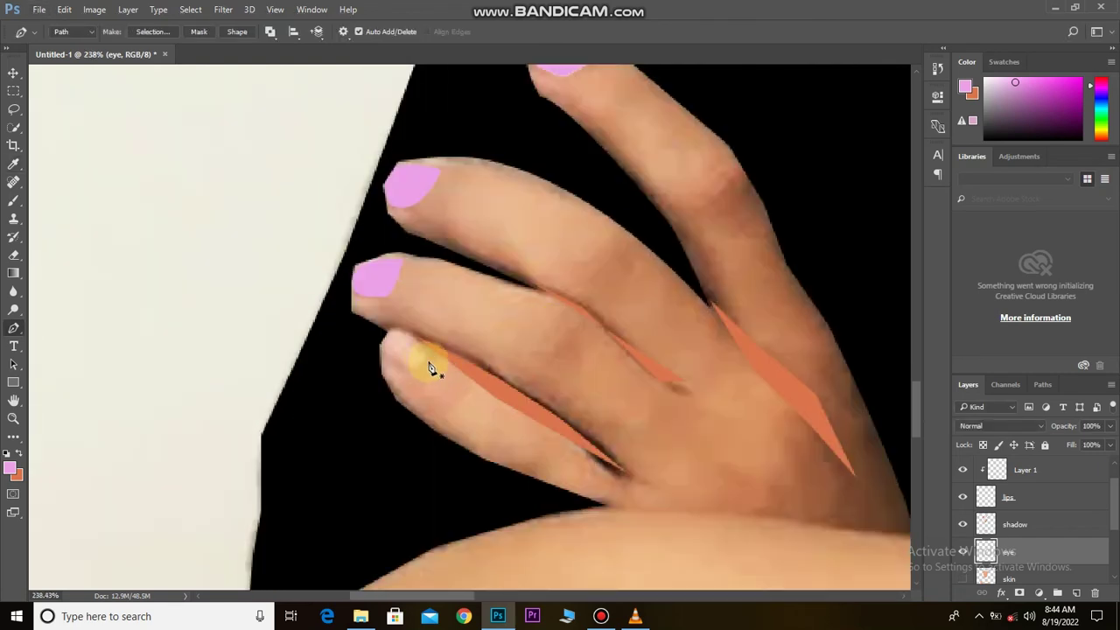
right_click(437, 377)
left_click(485, 449)
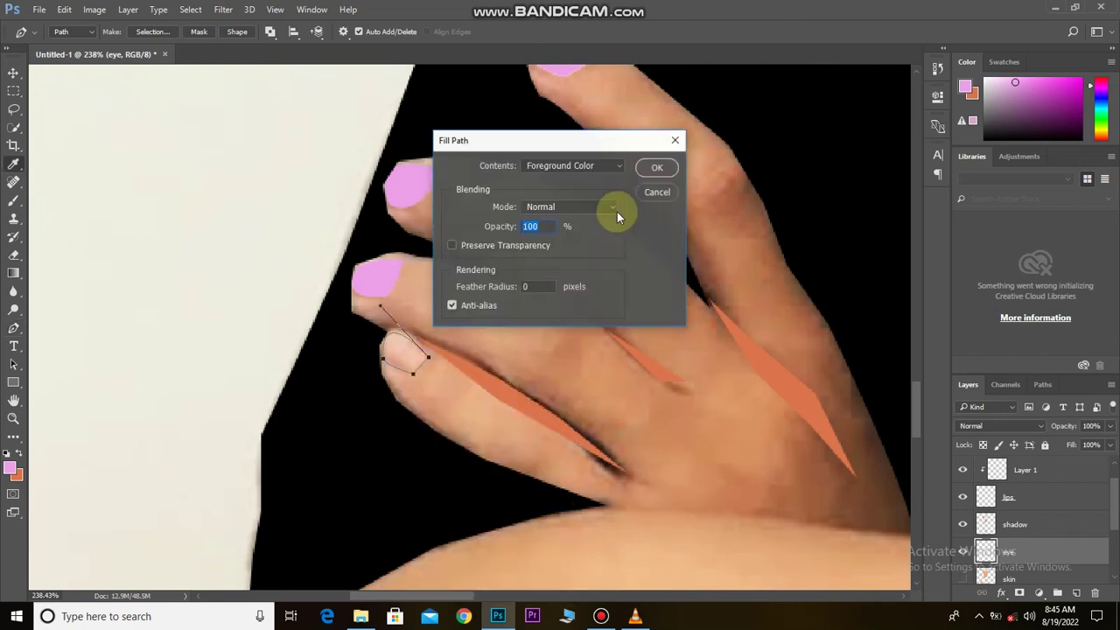
left_click(654, 167)
scroll(488, 350, "down", 2)
scroll(488, 350, "down", 3)
left_click(1015, 524)
key("x")
scroll(507, 344, "up", 3)
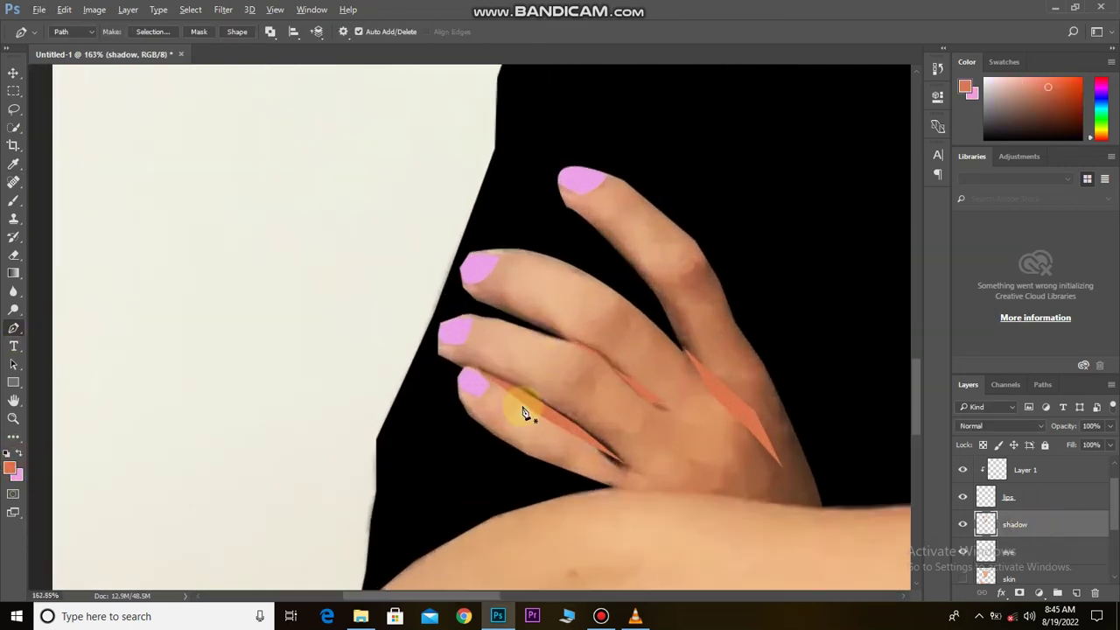
Step: Fill an orange shadow sliver along the top fingernail's rim
scroll(525, 412, "up", 3)
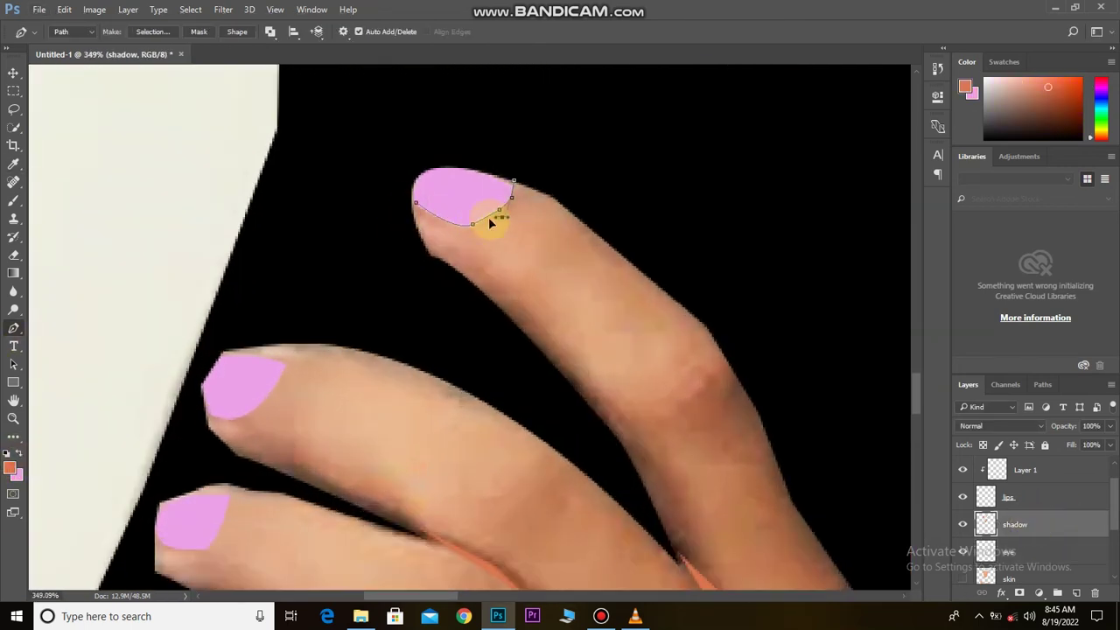
right_click(416, 184)
left_click(487, 268)
scroll(488, 268, "down", 6)
scroll(476, 330, "up", 2)
scroll(447, 311, "up", 3)
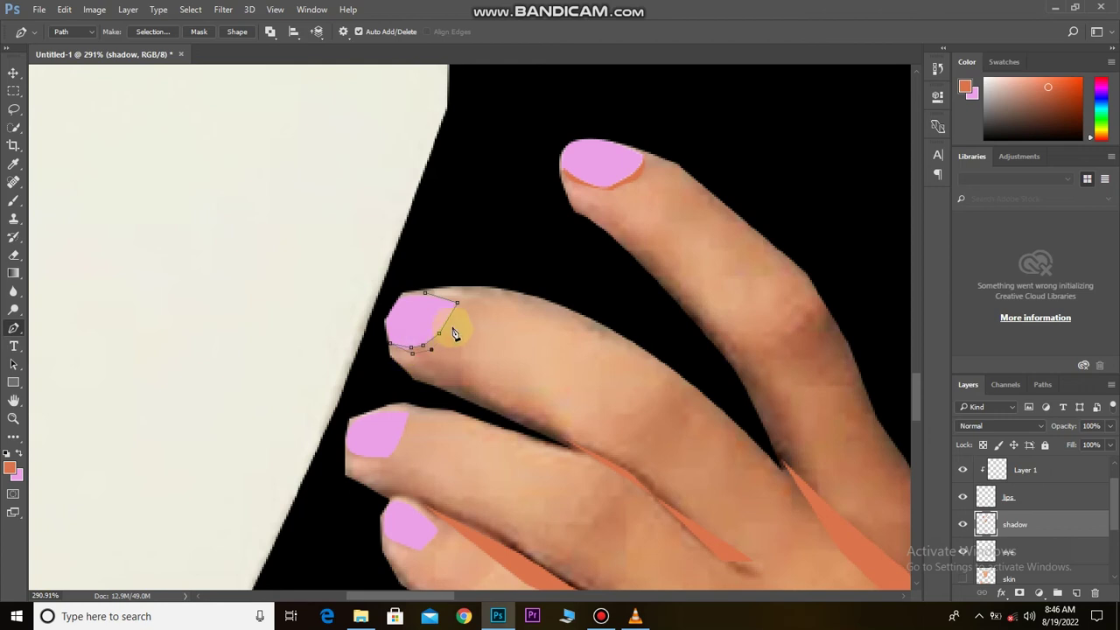
key("Return")
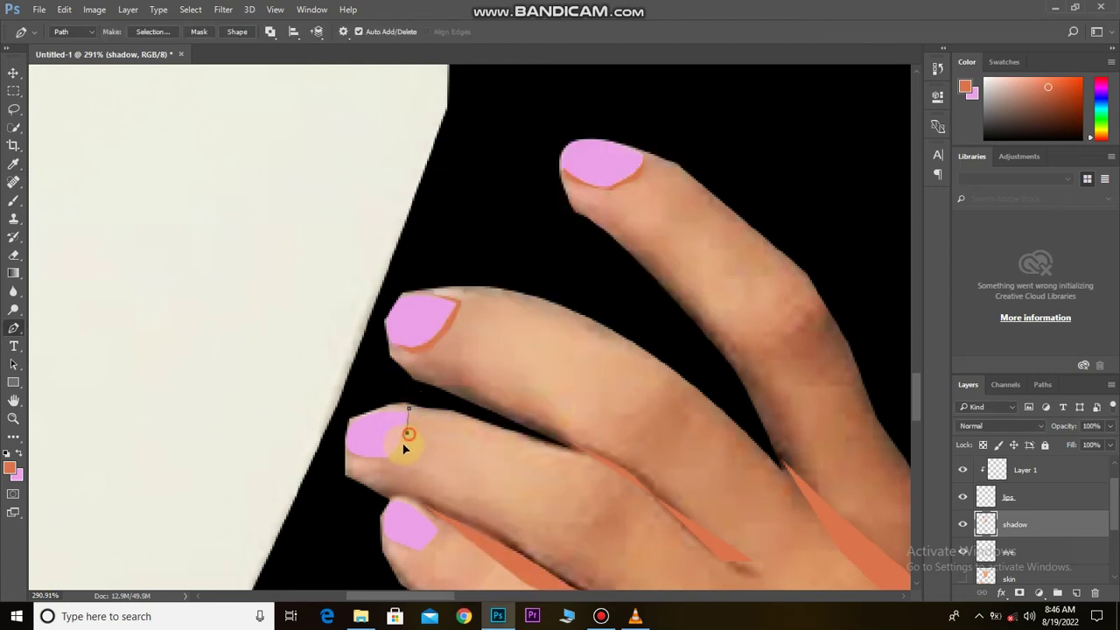
Step: Fill orange rim shading on the remaining two fingernails
right_click(415, 428)
left_click(487, 124)
key("Return")
key("h")
scroll(476, 442, "up", 1)
key("p")
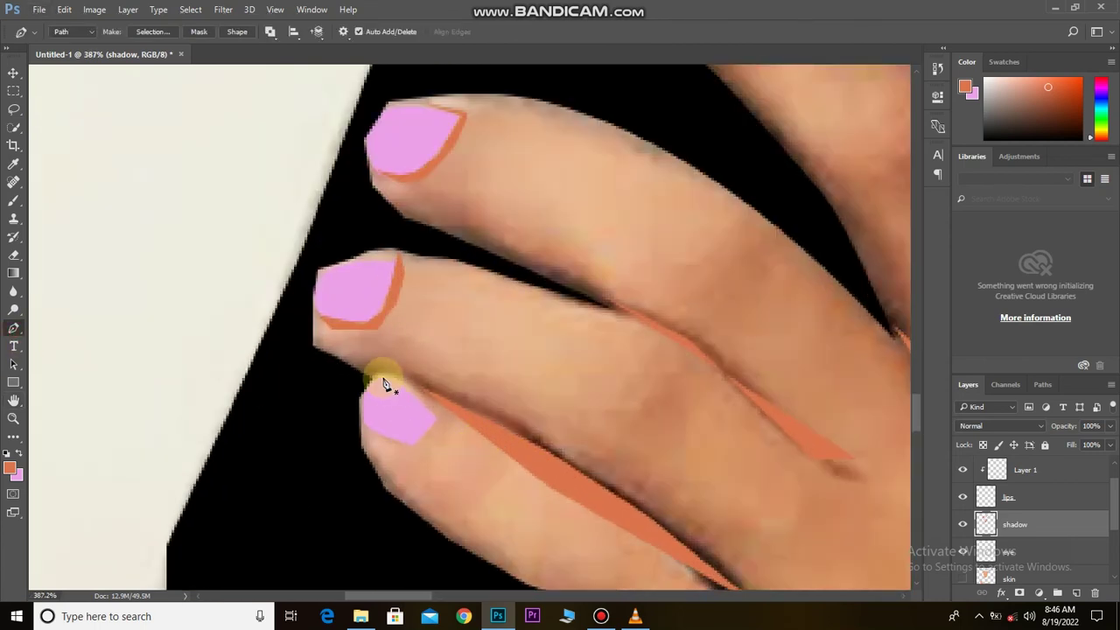
right_click(403, 407)
left_click(458, 130)
key("Return")
key("ctrl+0")
Step: Hide the line layer and set the foreground colour to near-black #252323
scroll(517, 287, "up", 1)
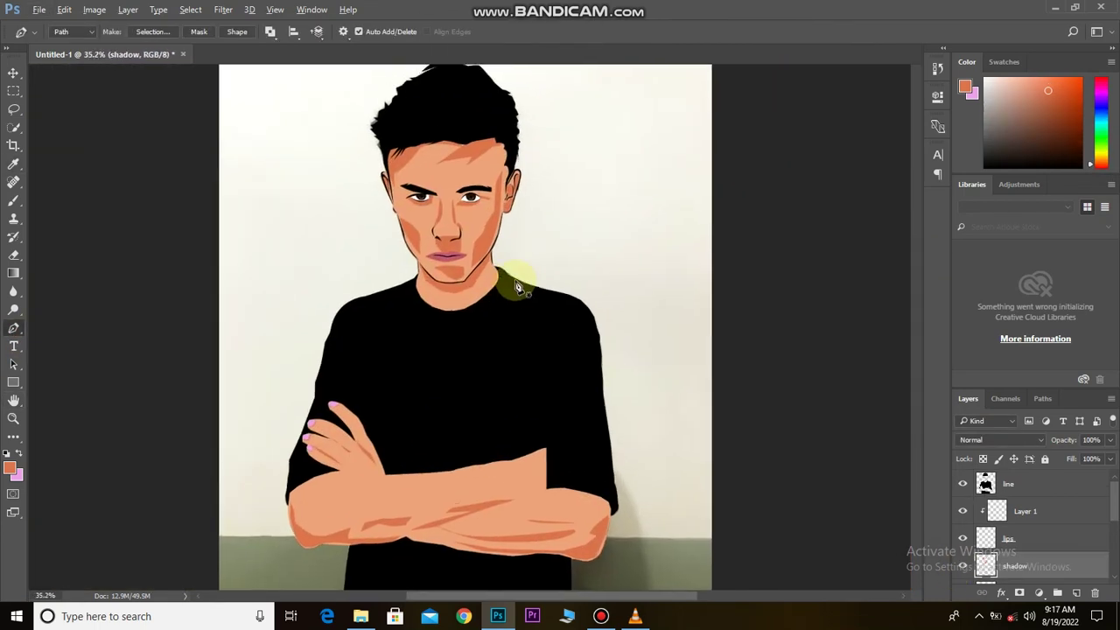
key("v")
left_click_drag(475, 450, 457, 350)
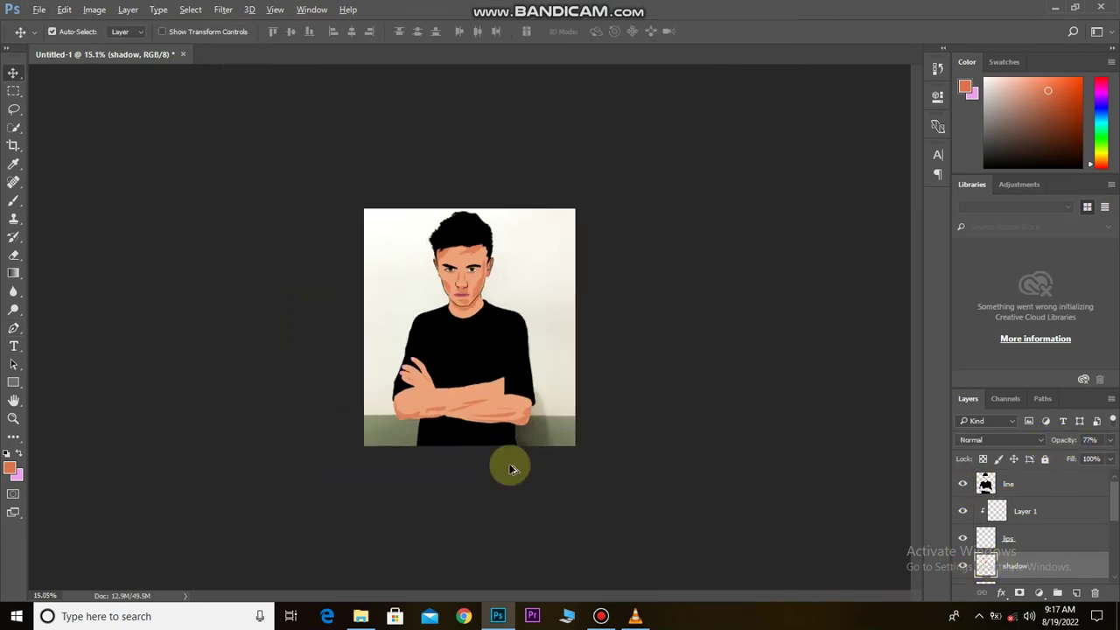
left_click(971, 490)
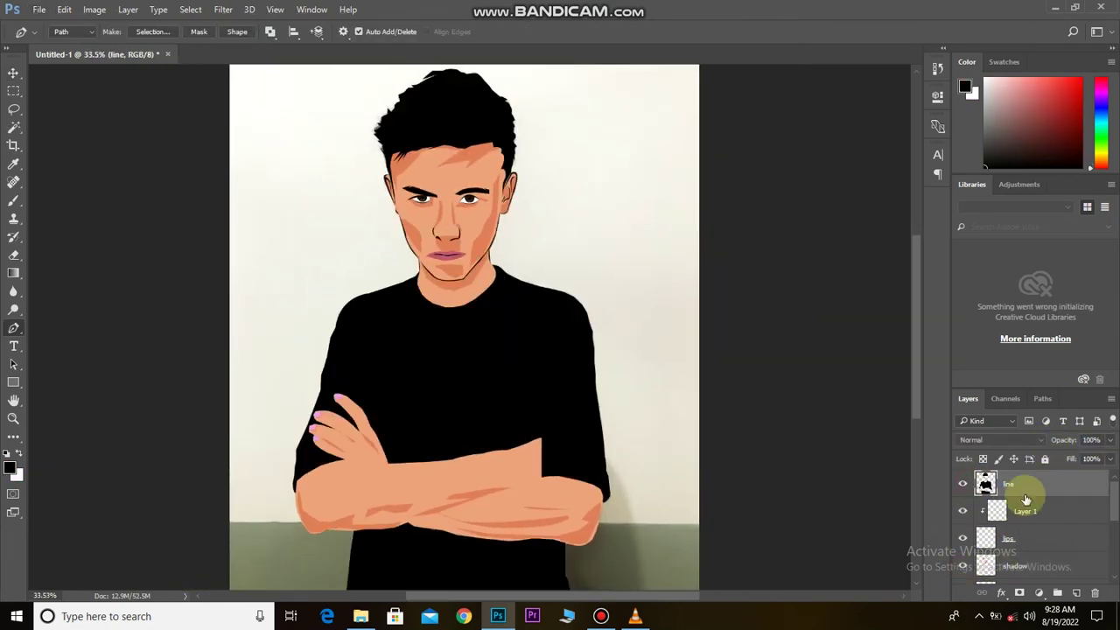
left_click(963, 514)
left_click(12, 464)
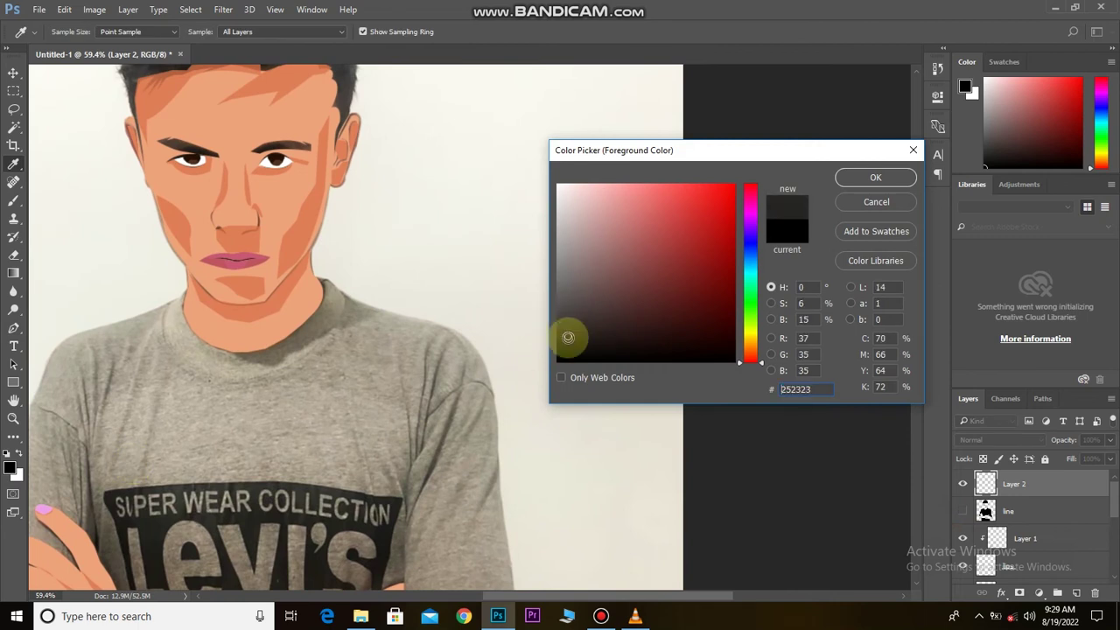
left_click(914, 175)
Step: Trace the shirt neckline and fill it as a near-black collar band
scroll(344, 519, "up", 3)
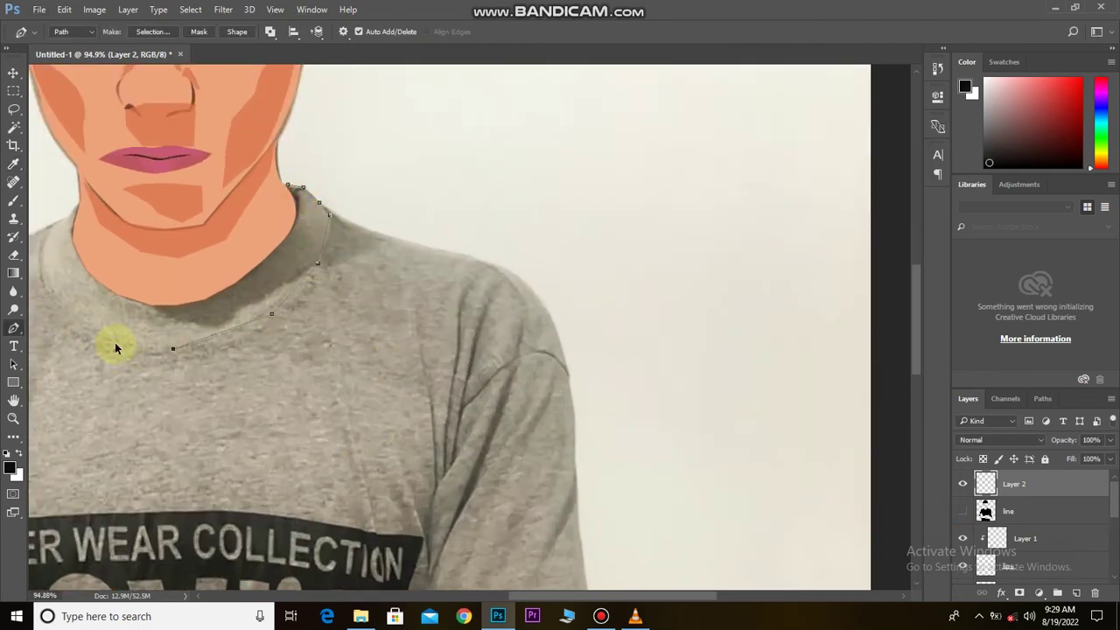
left_click_drag(83, 324, 72, 236)
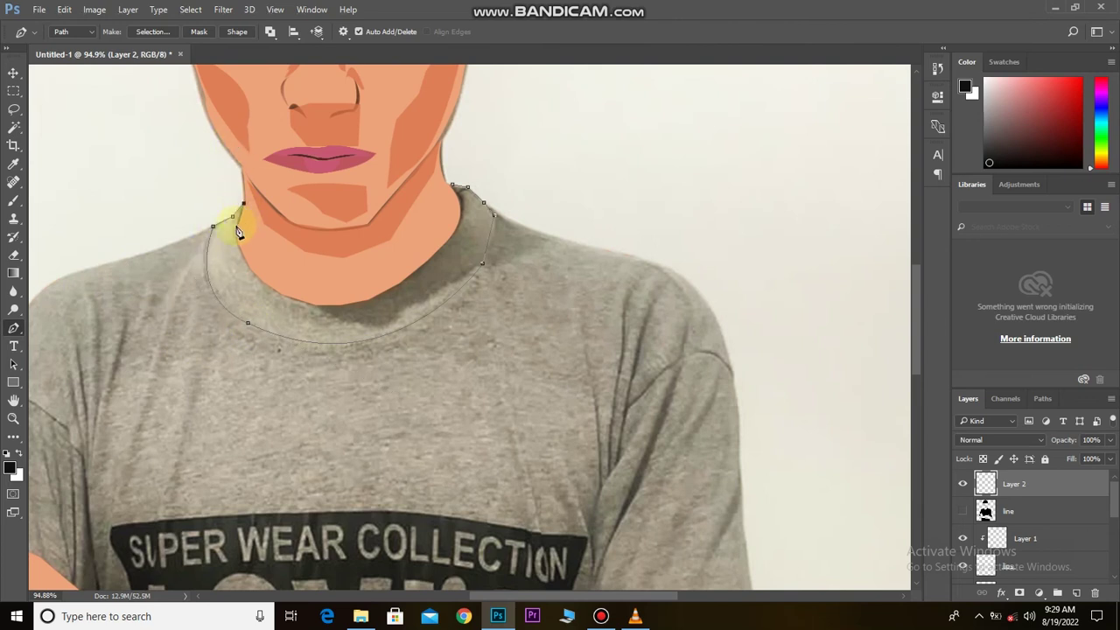
right_click(458, 198)
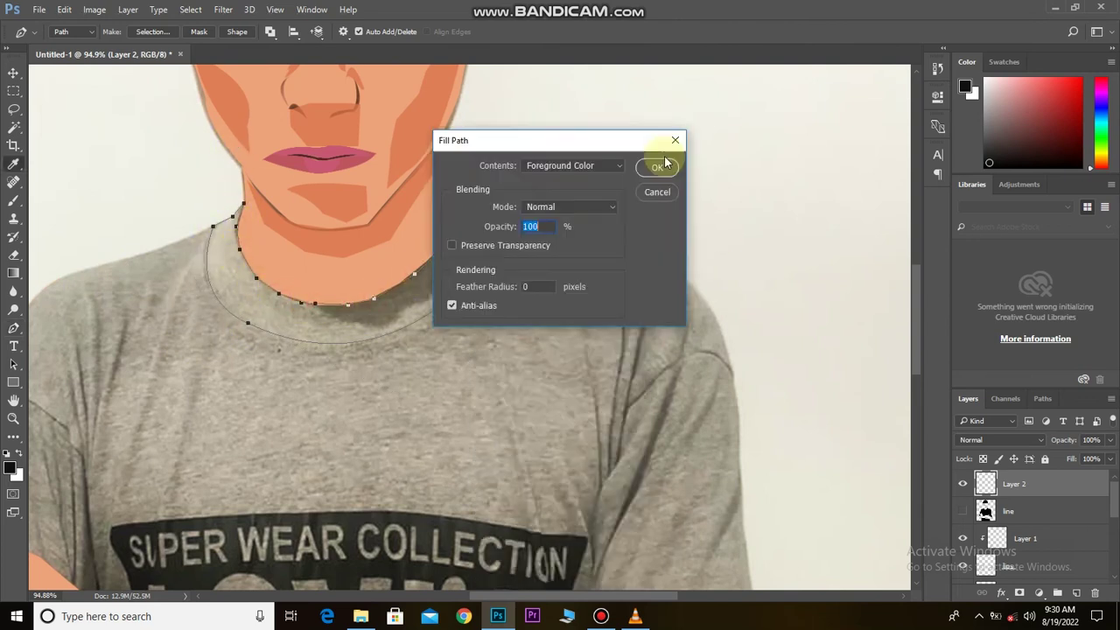
left_click(657, 165)
left_click(962, 511)
scroll(387, 430, "down", 3)
scroll(309, 493, "up", 2)
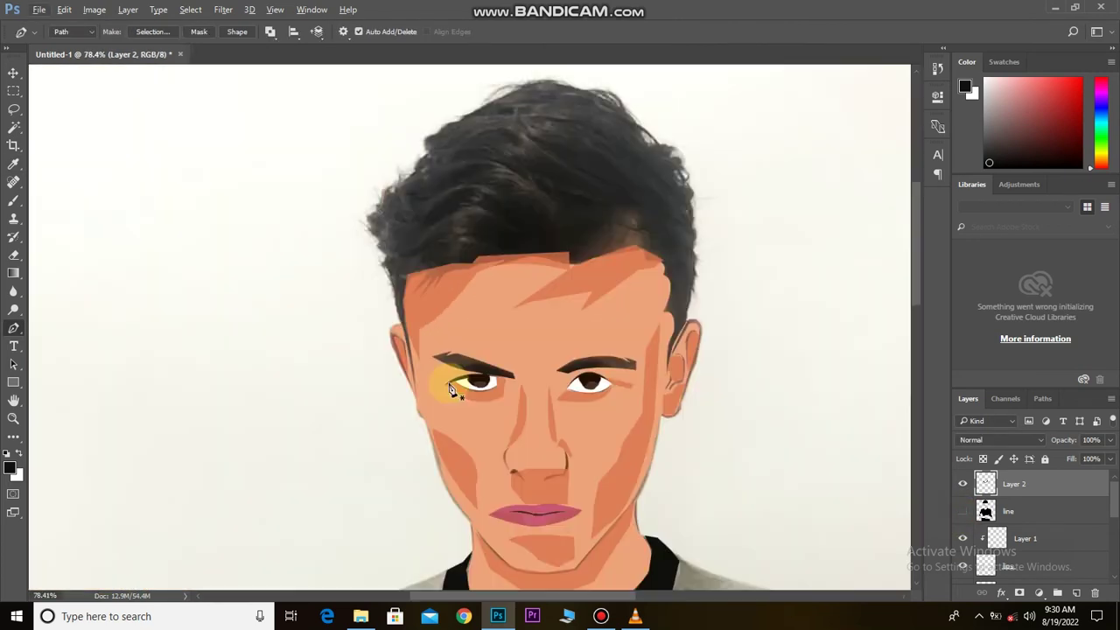
scroll(457, 379, "up", 1)
scroll(730, 430, "up", 1)
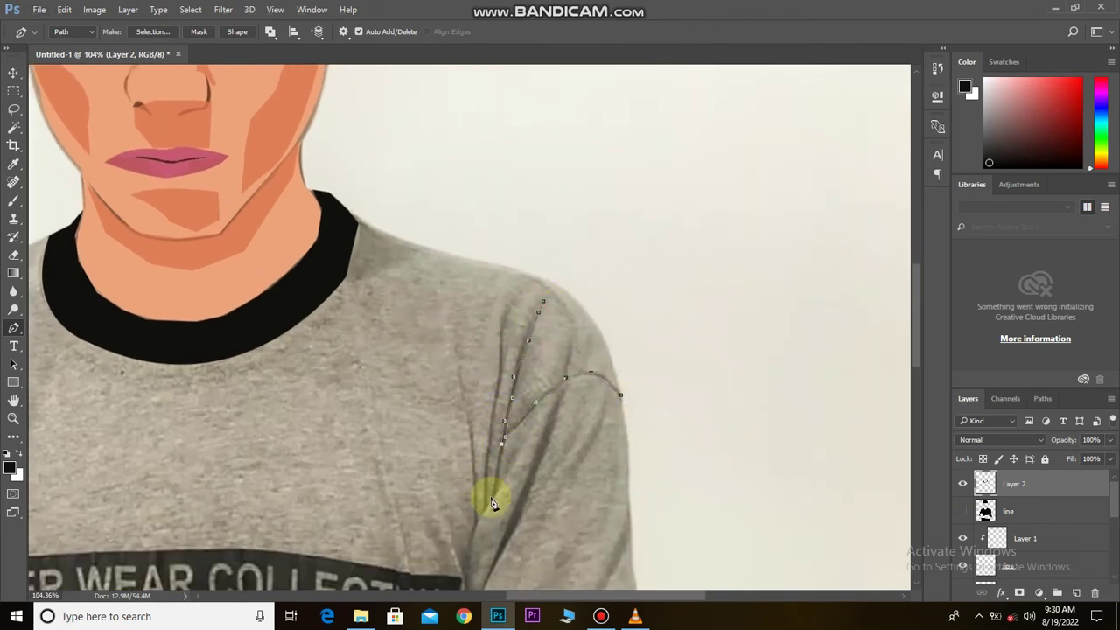
Step: Fill the first right-shoulder fold path black and toggle the line layer to check it
right_click(617, 398)
left_click(656, 90)
key("Return")
left_click(962, 511)
Step: Trace a second shoulder fold with the Pen and fill it black
left_click(503, 335)
left_click(480, 468)
left_click(493, 508)
right_click(488, 508)
left_click(550, 242)
Step: Trace a long fold running down the shoulder and fill it black
left_click(477, 481)
left_click(479, 520)
left_click(469, 566)
scroll(464, 572, "down", 1)
left_click(472, 543)
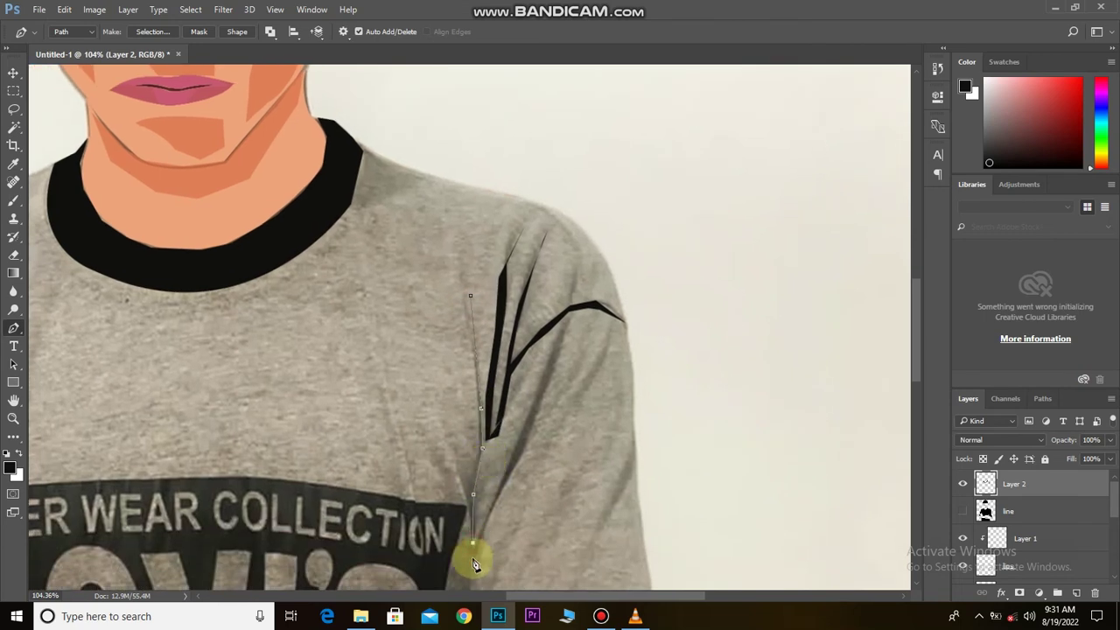
left_click(471, 302)
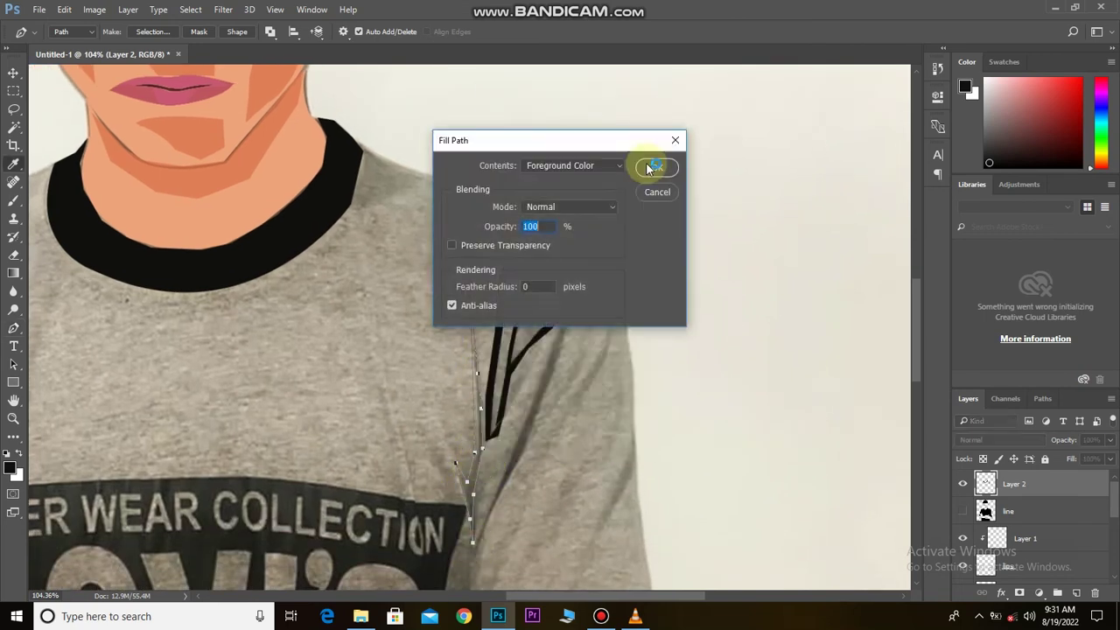
left_click(645, 167)
scroll(555, 393, "down", 1)
Step: Fill the shoulder shape black, then toggle the line and shirt layers to compare
right_click(570, 297)
left_click(618, 133)
key("Return")
scroll(822, 528, "down", 5)
left_click(963, 511)
left_click(962, 483)
Step: Close and fill two more shoulder fold paths with black
scroll(517, 318, "up", 3)
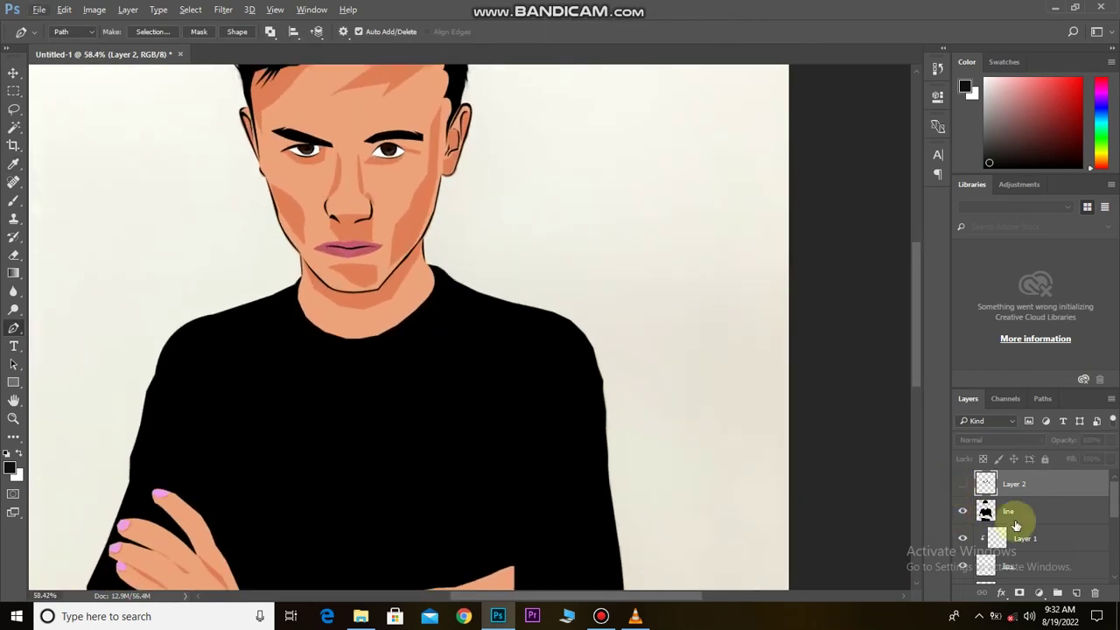
scroll(517, 317, "down", 1)
right_click(577, 472)
left_click(624, 307)
key("Return")
right_click(575, 401)
left_click(685, 147)
key("Return")
Step: Fill the right sleeve hem black and begin outlining the other sleeve's hem
scroll(516, 477, "down", 2)
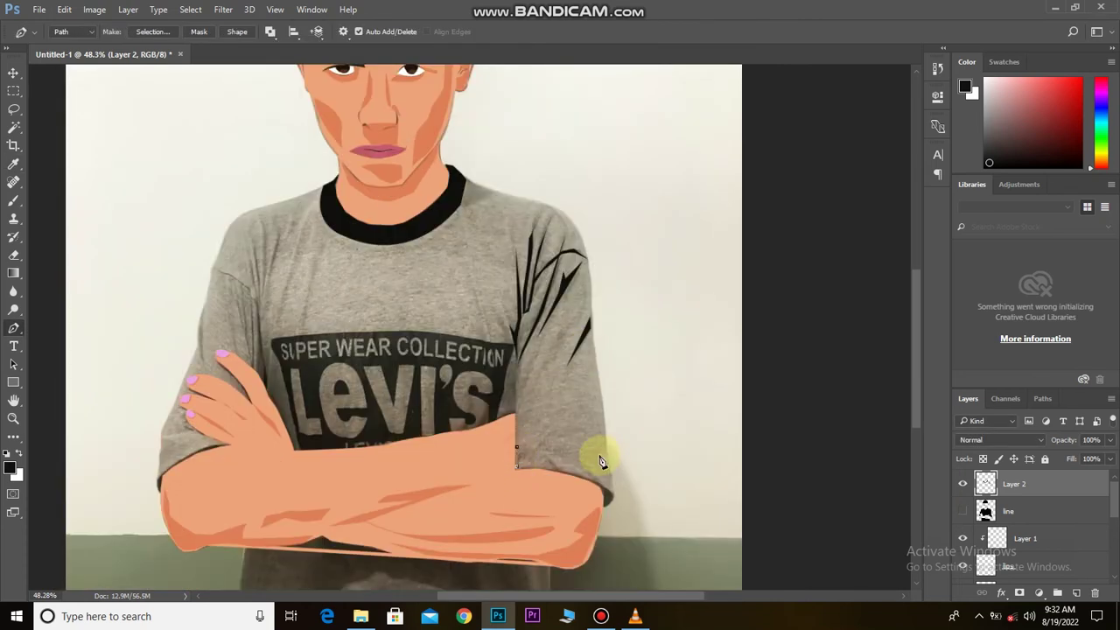
right_click(529, 466)
left_click(603, 198)
key("Return")
left_click(228, 445)
left_click(160, 488)
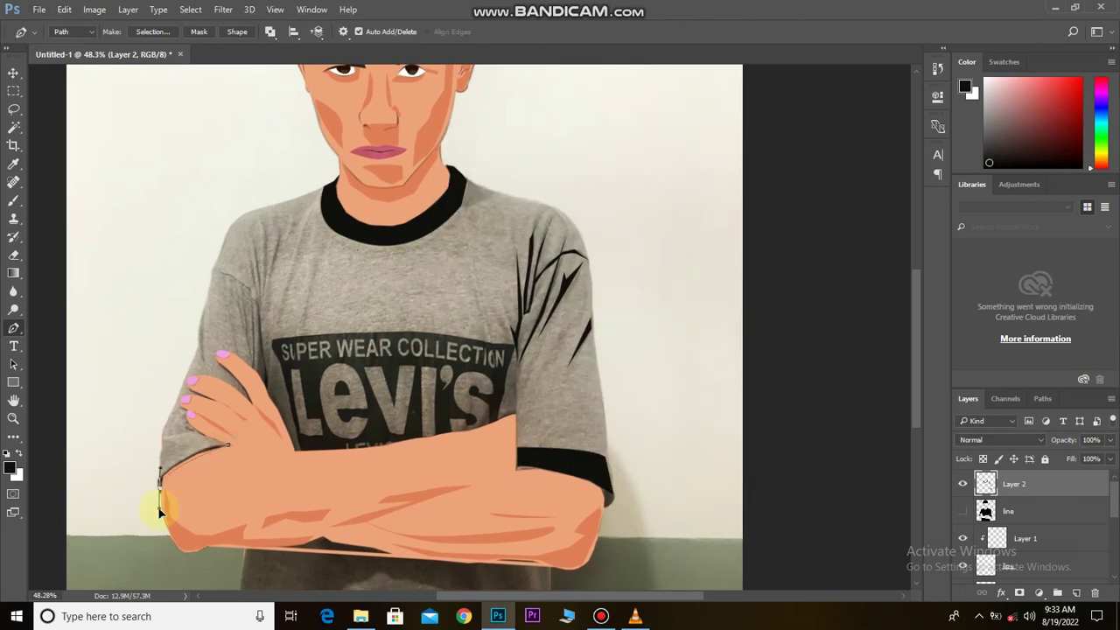
Step: Fill the other sleeve hem black and hide the line layer to reveal the shirt
right_click(210, 457)
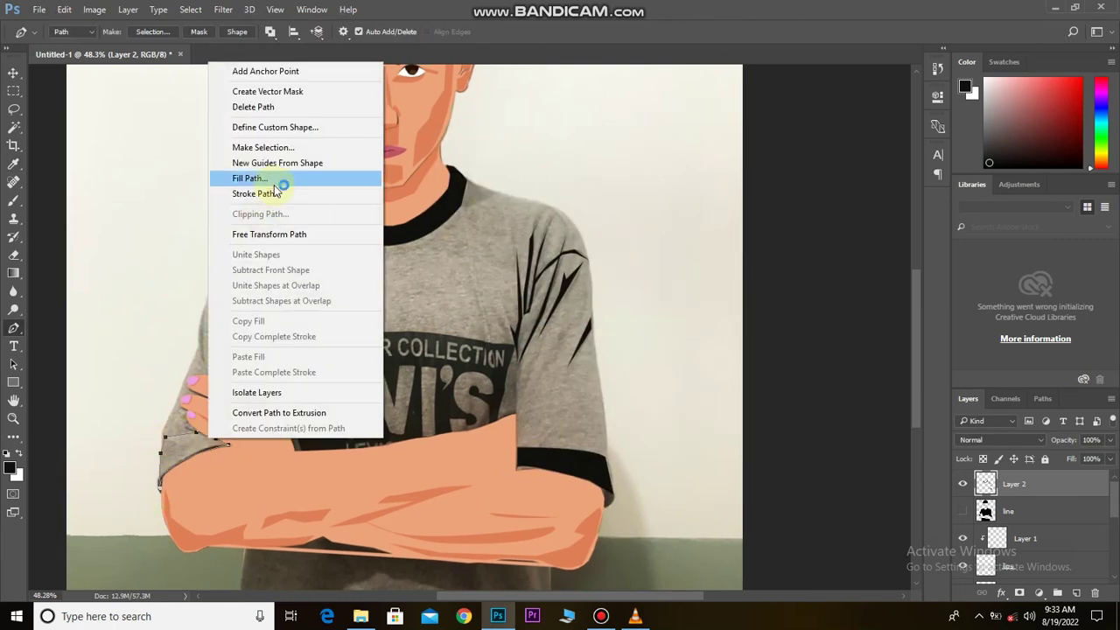
left_click(283, 180)
key("Return")
scroll(362, 375, "down", 1)
left_click(963, 511)
scroll(614, 391, "up", 3)
Step: Fill the thin chest fold and the next fold path with black
right_click(607, 339)
left_click(657, 242)
key("Return")
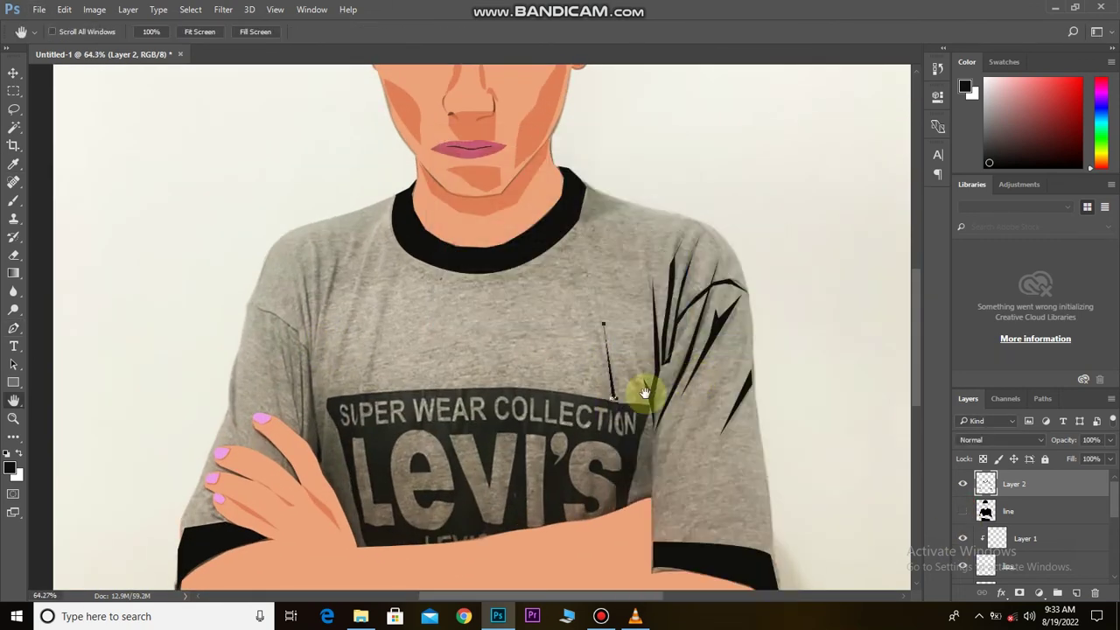
left_click(13, 328)
right_click(366, 394)
left_click(374, 333)
key("Return")
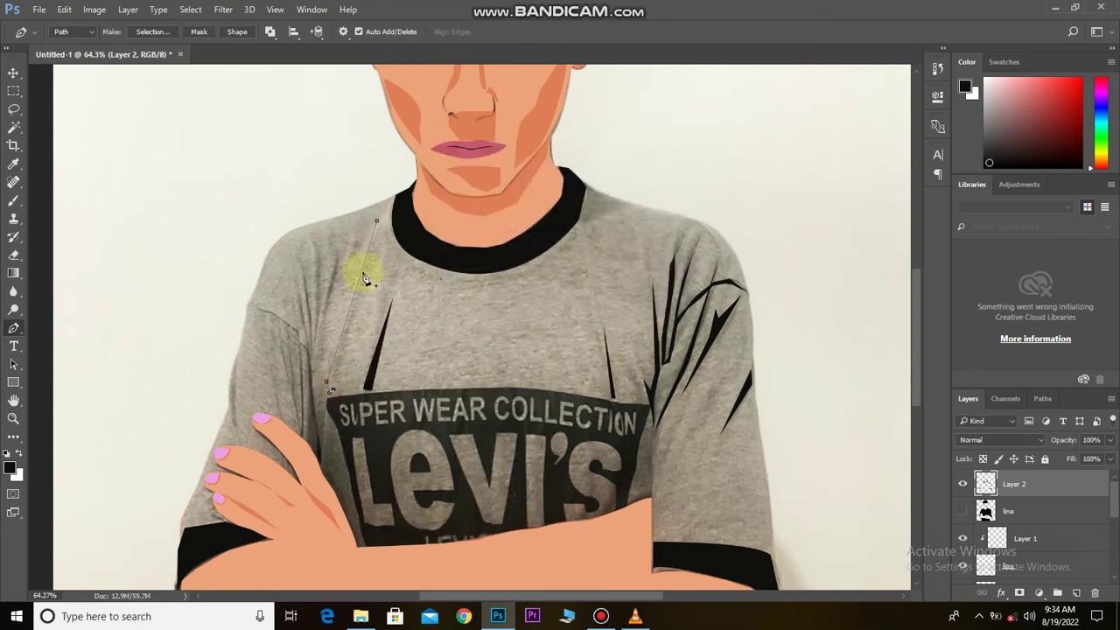
Step: Fill another chest fold and two left-shoulder folds with black
right_click(357, 301)
left_click(437, 342)
key("Return")
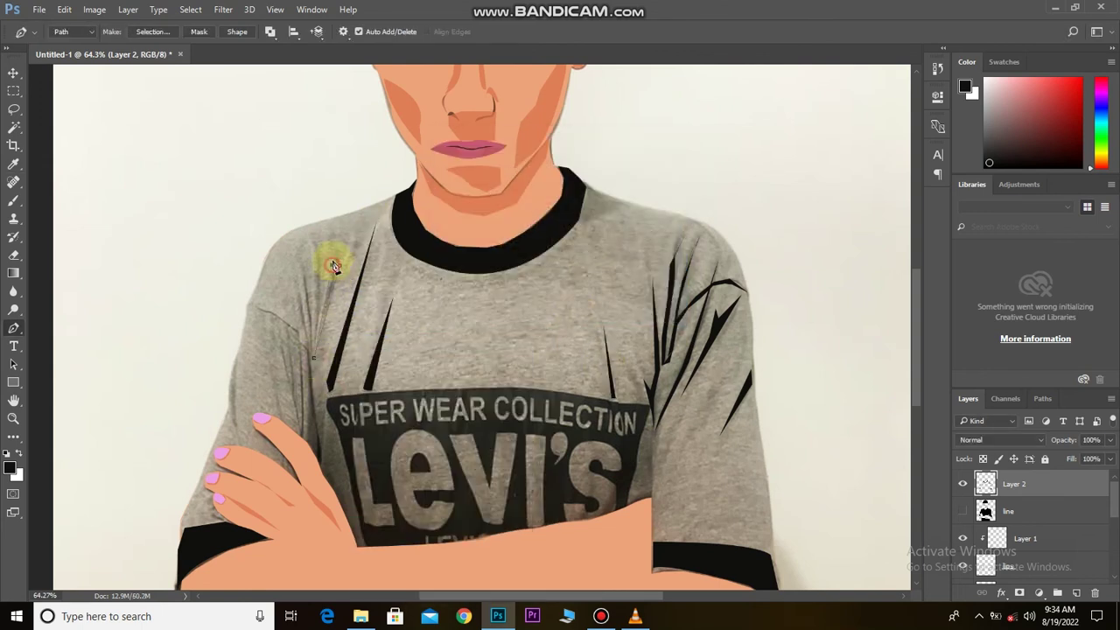
right_click(340, 260)
left_click(420, 302)
left_click(652, 167)
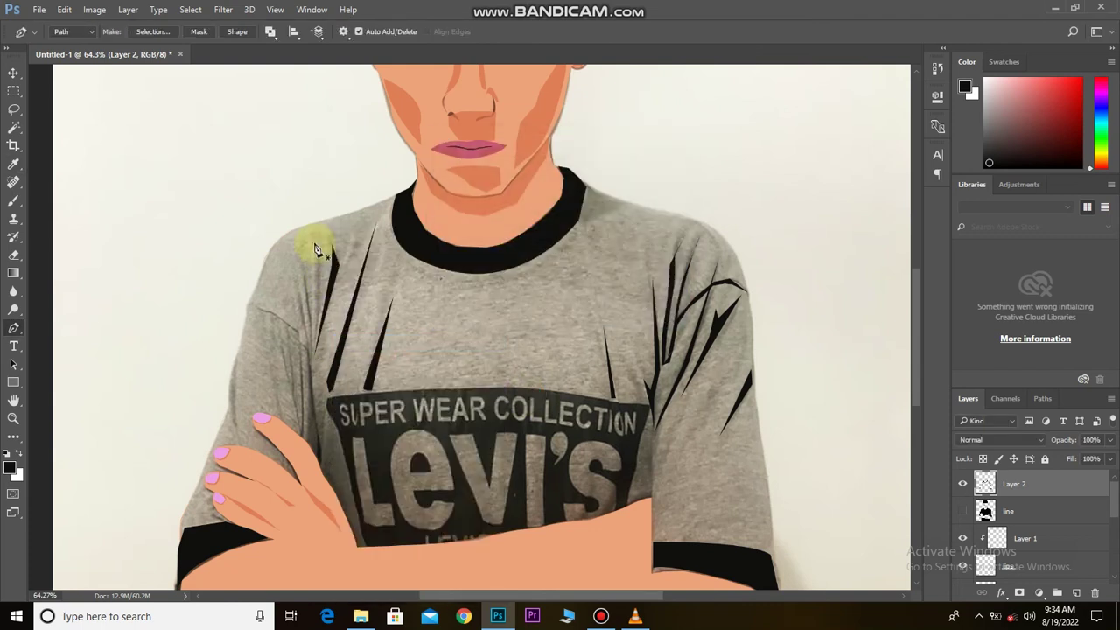
right_click(312, 253)
left_click(375, 292)
key("Return")
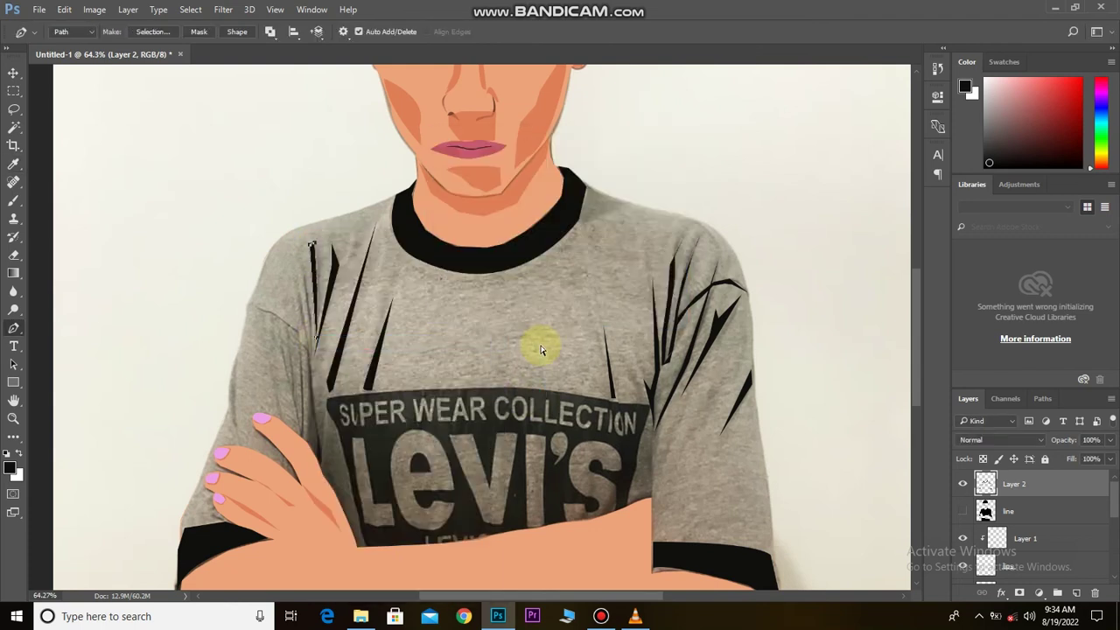
Step: Fill the last two left-shoulder fold paths black
right_click(305, 306)
left_click(341, 341)
key("Return")
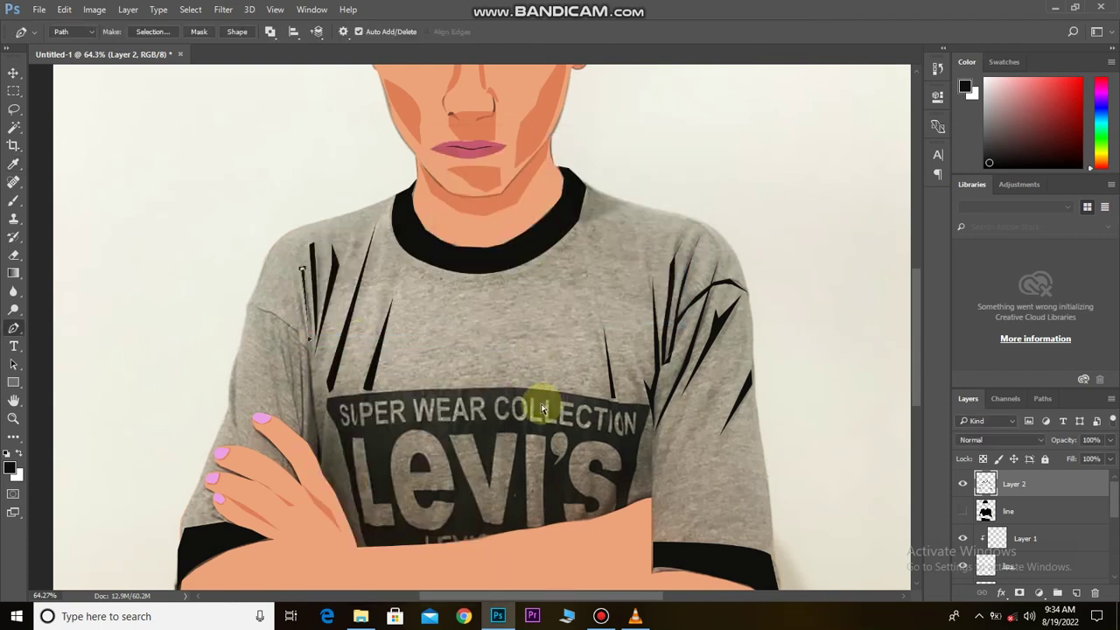
right_click(296, 295)
left_click(337, 341)
key("Return")
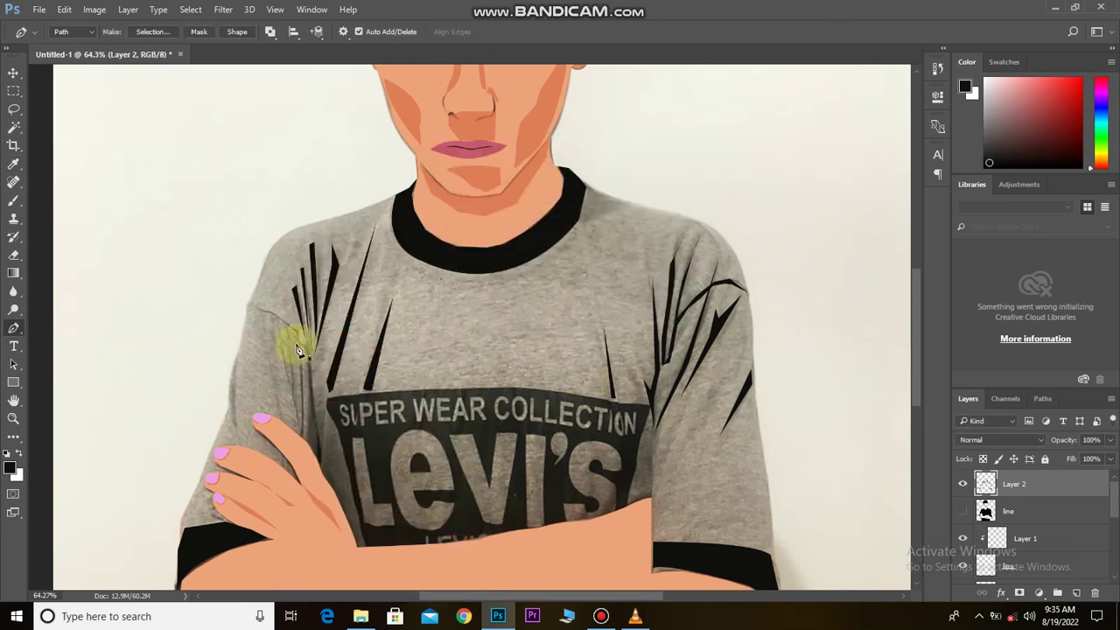
Step: Trace a closed fold shape on the left sleeve and fill it black
scroll(296, 345, "up", 2)
left_click(317, 403)
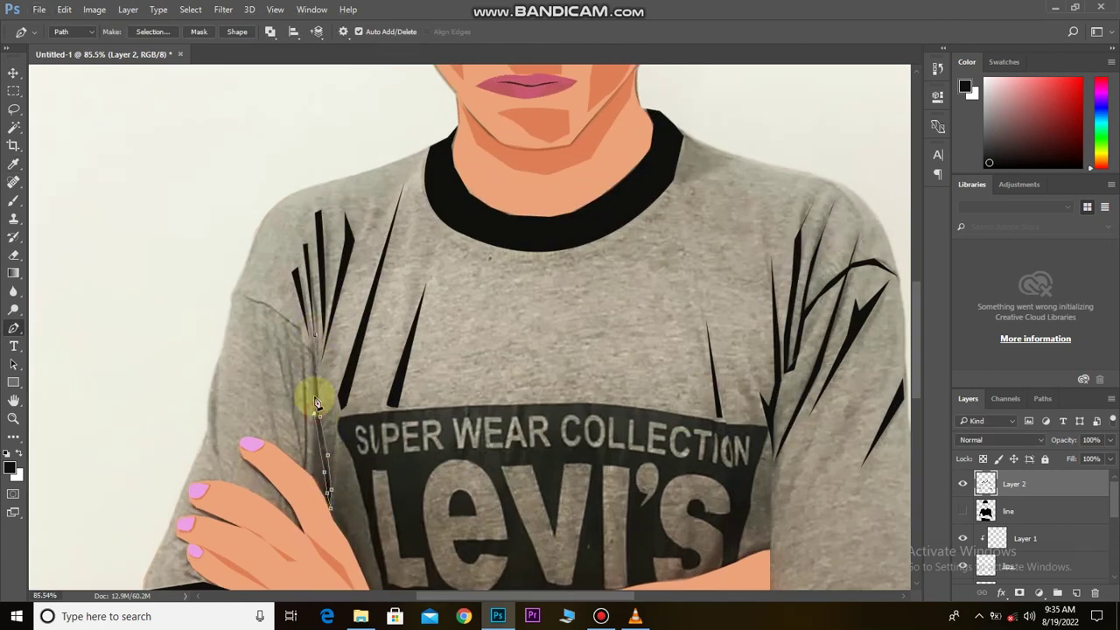
left_click(317, 339)
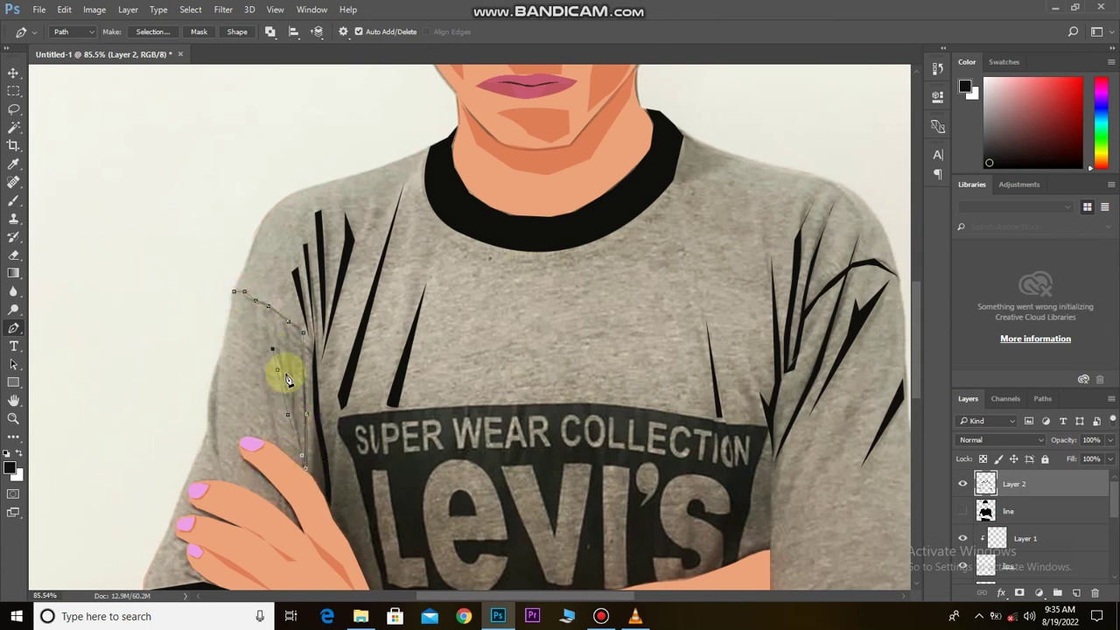
right_click(260, 315)
left_click(300, 340)
key("Return")
Step: Fill the small fold black and start outlining the shirt below the arms
right_click(217, 404)
left_click(276, 165)
key("Return")
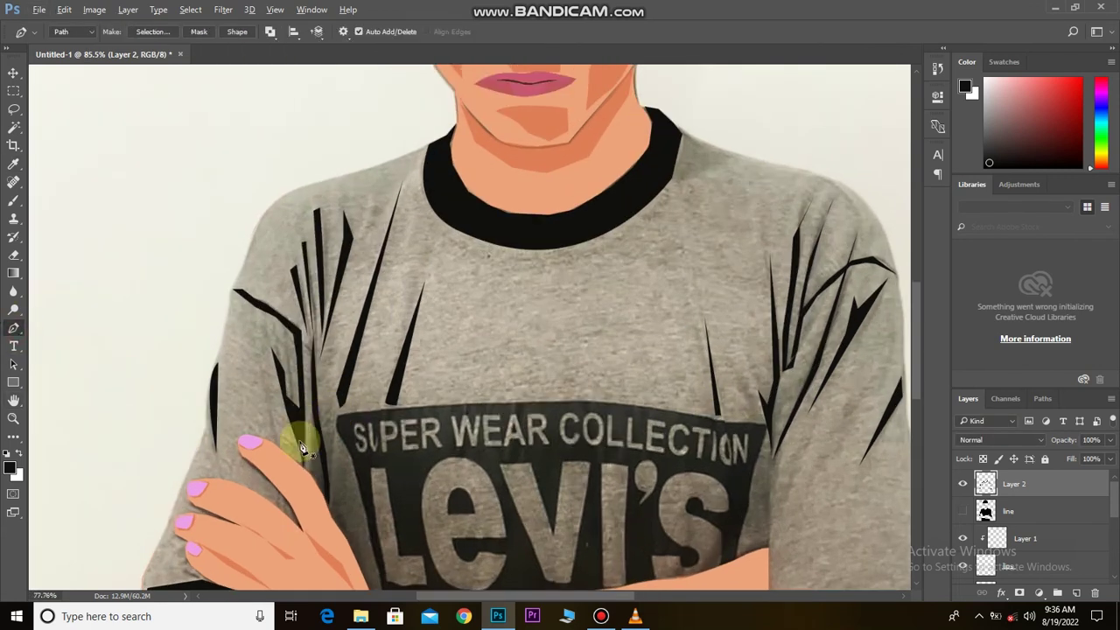
scroll(306, 428, "down", 4)
scroll(429, 295, "down", 2)
left_click(363, 529)
left_click(376, 578)
Step: Outline the shirt area below the arms, then undo a mistaken fill
left_click(435, 550)
left_click(503, 560)
left_click(570, 584)
left_click(570, 542)
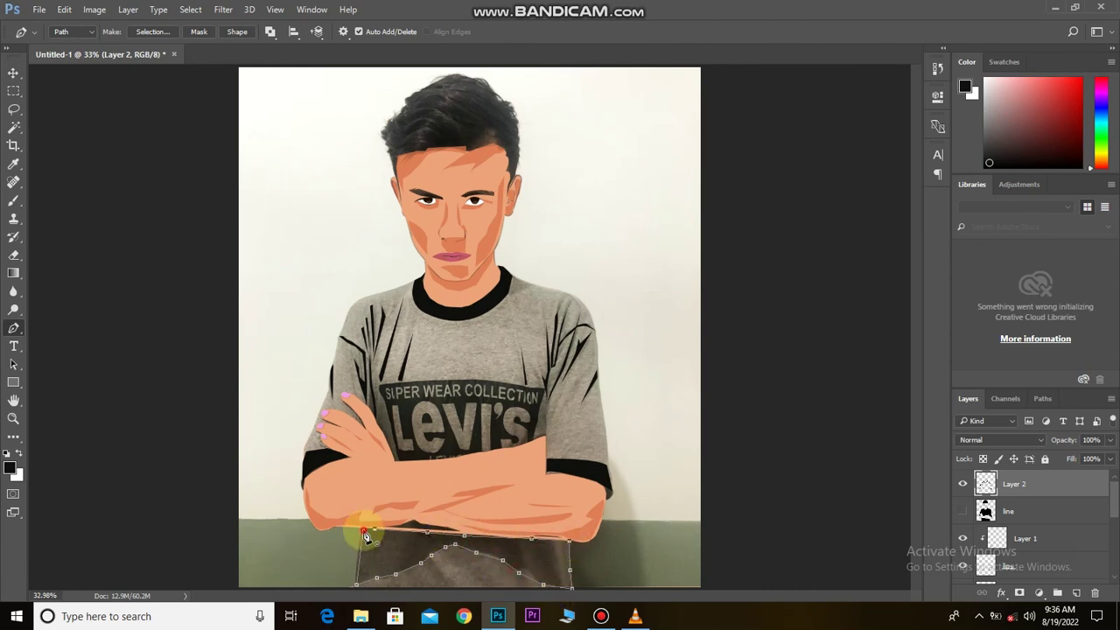
left_click(1062, 570)
left_click(537, 444)
left_click(727, 569)
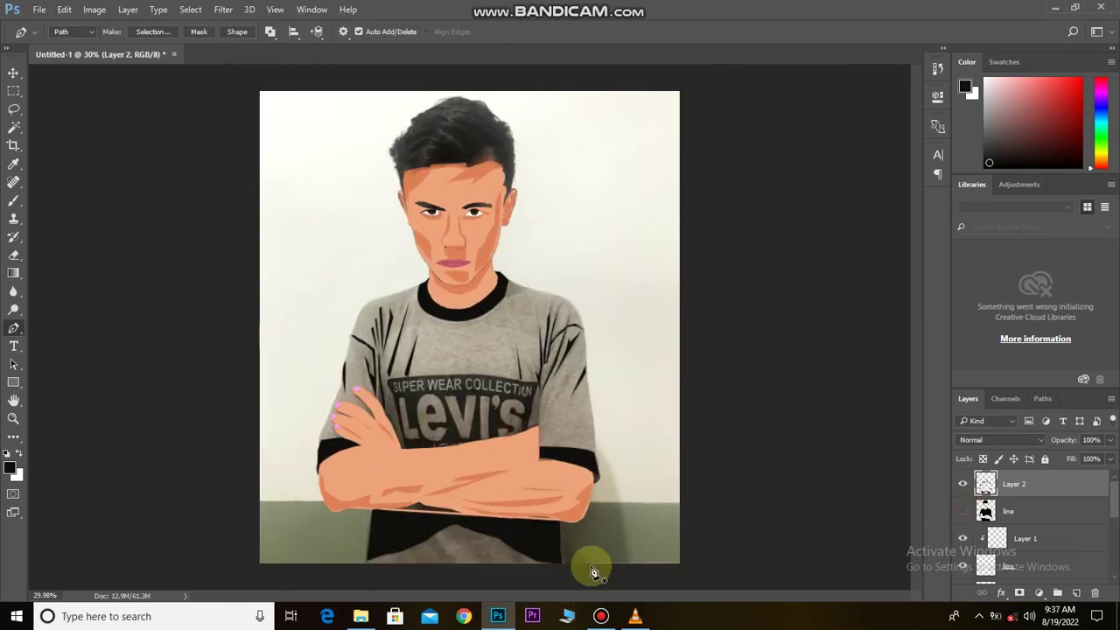
key("ctrl+z")
scroll(513, 508, "up", 3)
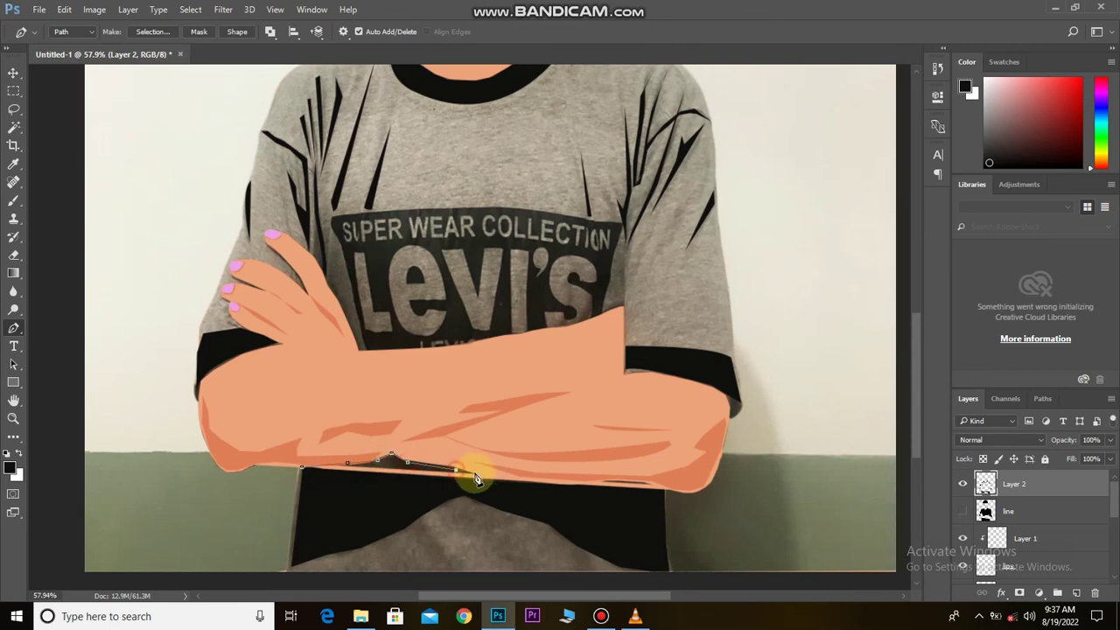
Step: Close the below-the-arms outline, fill it black and show the shirt layer
left_click(300, 462)
right_click(300, 463)
left_click(341, 525)
left_click(665, 166)
left_click(962, 511)
scroll(556, 492, "down", 2)
scroll(556, 492, "up", 2)
Step: Brush black along the shirt's left edge below the arm
key("b")
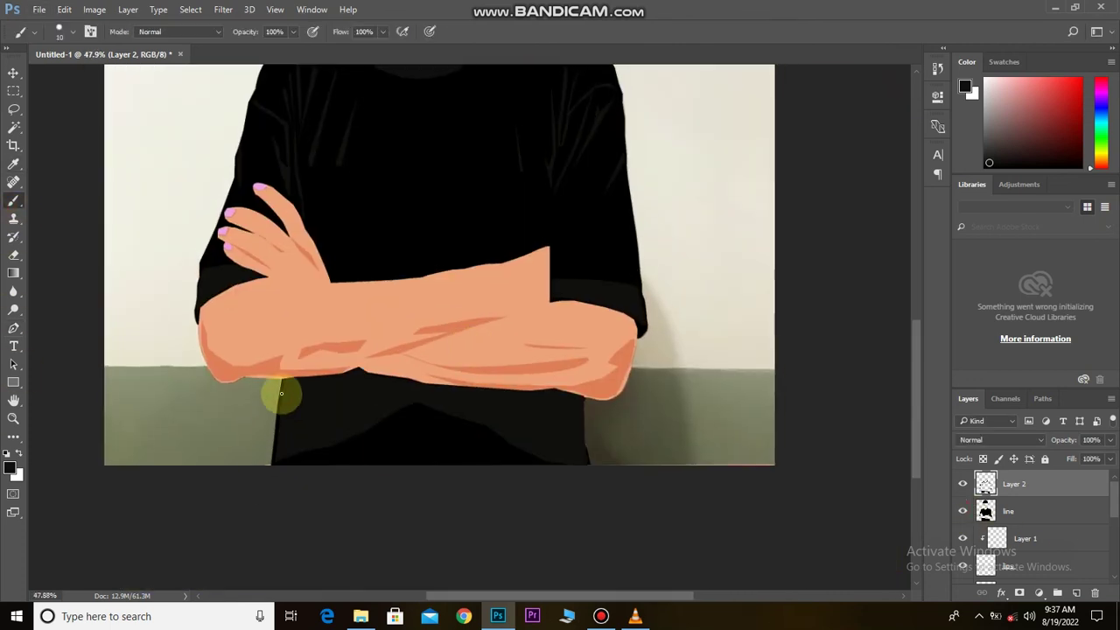
scroll(279, 415, "up", 2)
left_click_drag(289, 365, 269, 494)
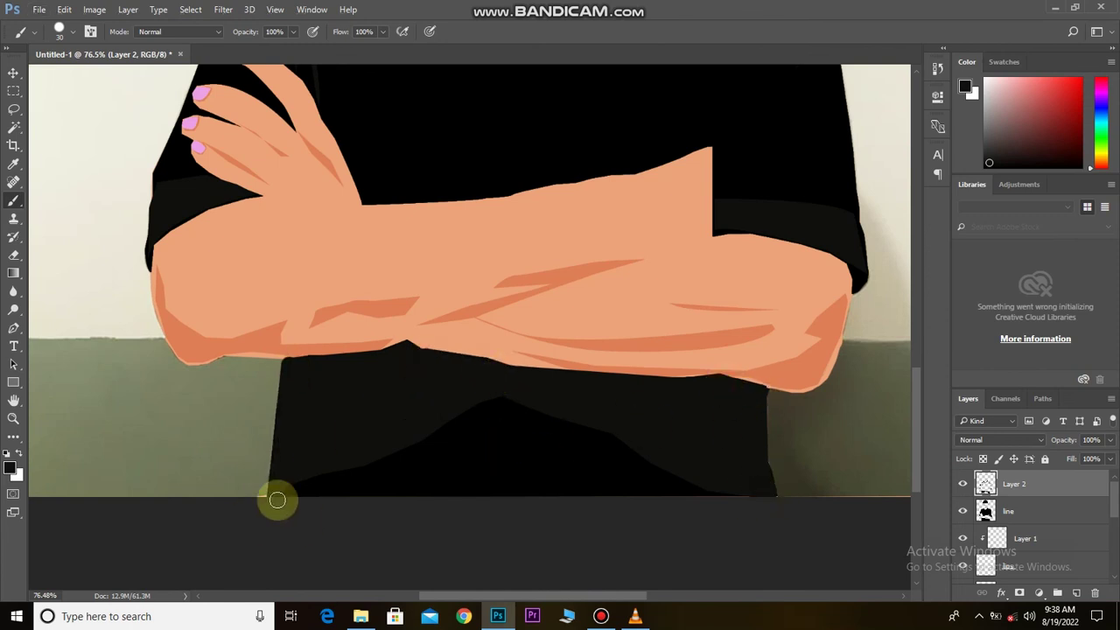
scroll(664, 398, "down", 3)
scroll(664, 398, "up", 3)
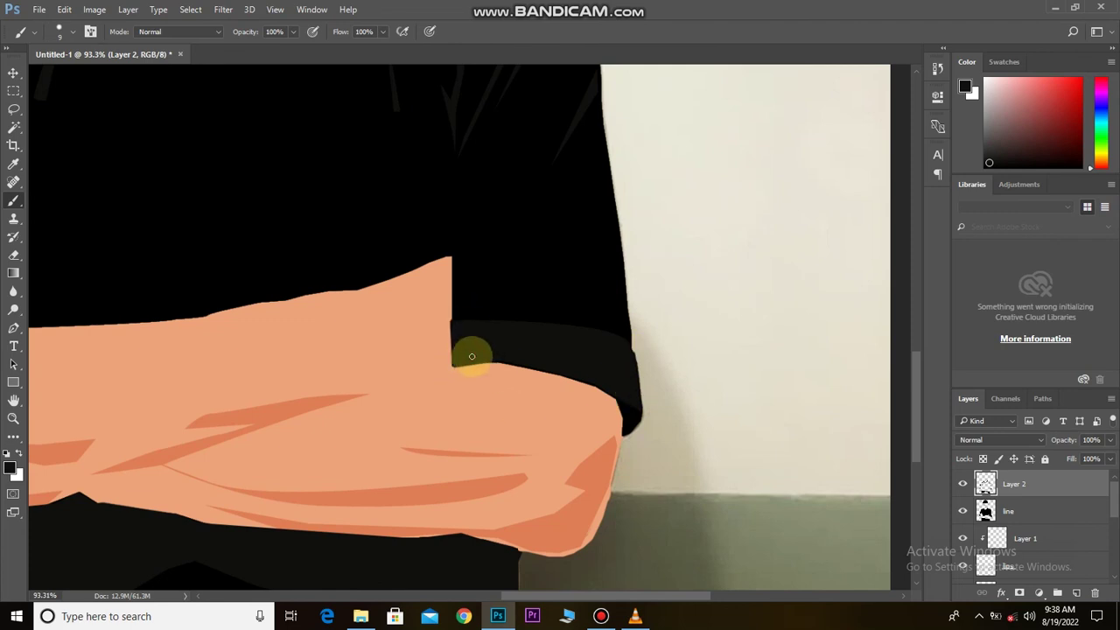
scroll(590, 440, "down", 2)
scroll(283, 254, "down", 2)
scroll(282, 254, "down", 1)
Step: Lower the fold layer's opacity to 79% and name it 'shirt shadow'
key("v")
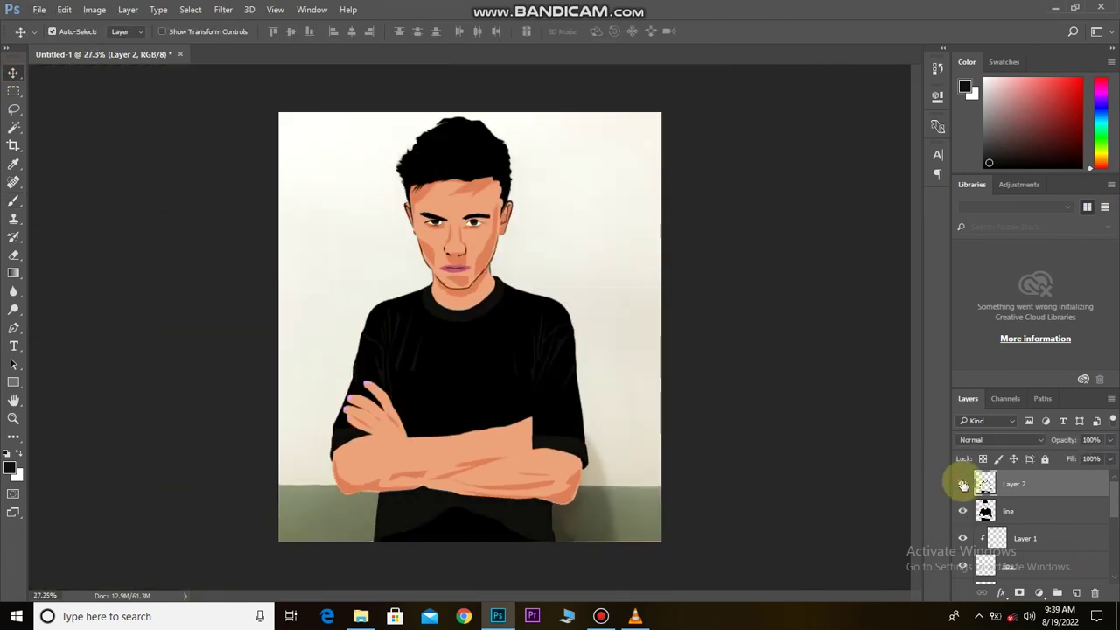
left_click_drag(1063, 440, 1043, 451)
key("7")
key("5")
scroll(947, 488, "down", 1)
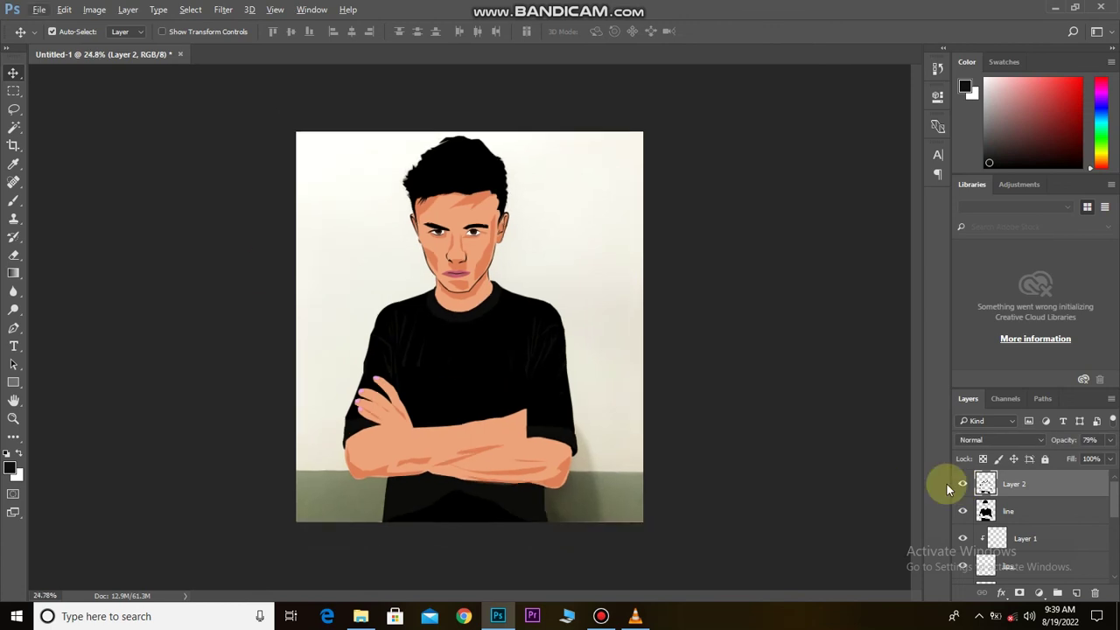
type("shirt shadow")
key("Return")
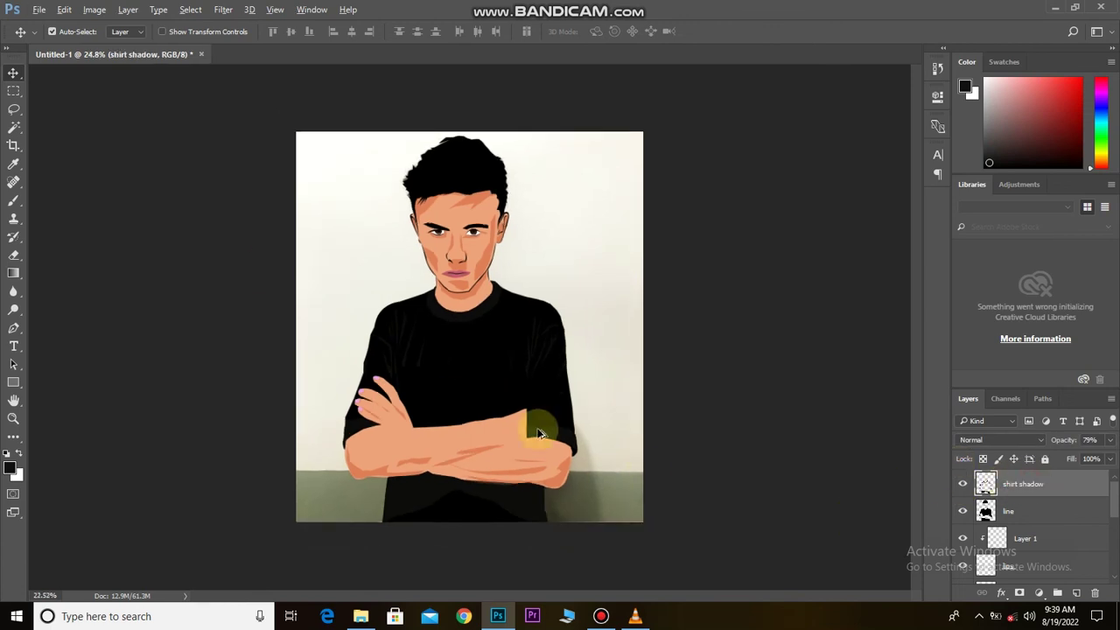
Step: Rename the fold layer to 'shirt highlights'
double_click(1046, 484)
type("ights")
key("Return")
key("alt+v")
key("Escape")
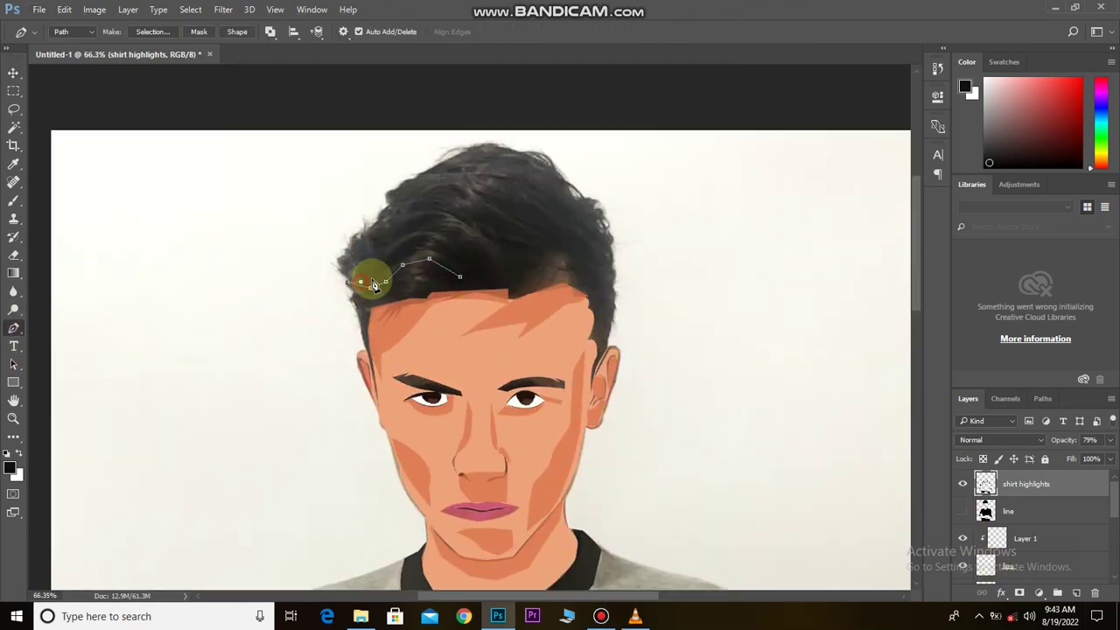
Step: Trace a first hair strand with the Pen tool and fill it dark
left_click(394, 244)
left_click(440, 241)
left_click(403, 259)
left_click(418, 259)
left_click(445, 262)
right_click(446, 270)
left_click(472, 350)
left_click(656, 163)
Step: Add two more curved dark strands along the top of the hair
left_click(427, 233)
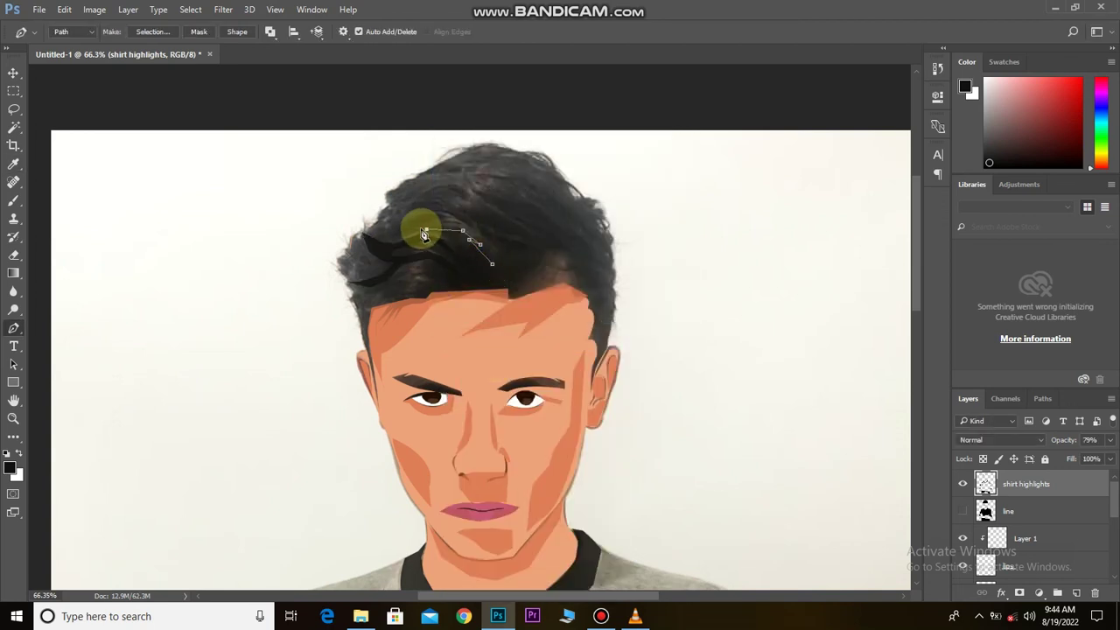
left_click_drag(432, 210, 460, 220)
left_click(491, 264)
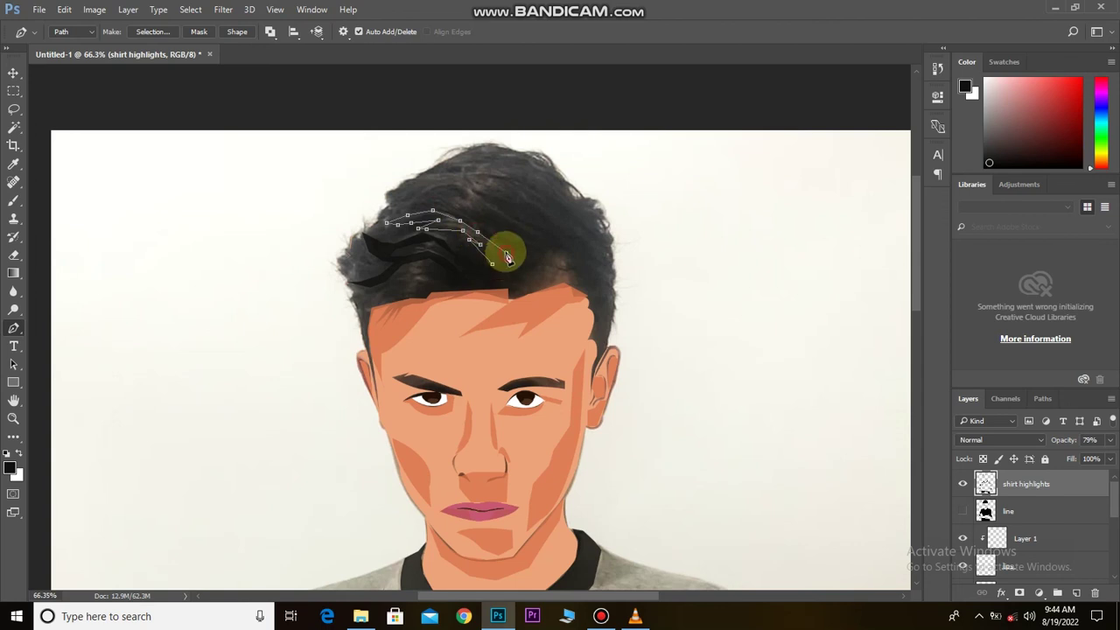
right_click(495, 254)
left_click(543, 251)
left_click(506, 238)
left_click_drag(474, 223, 433, 183)
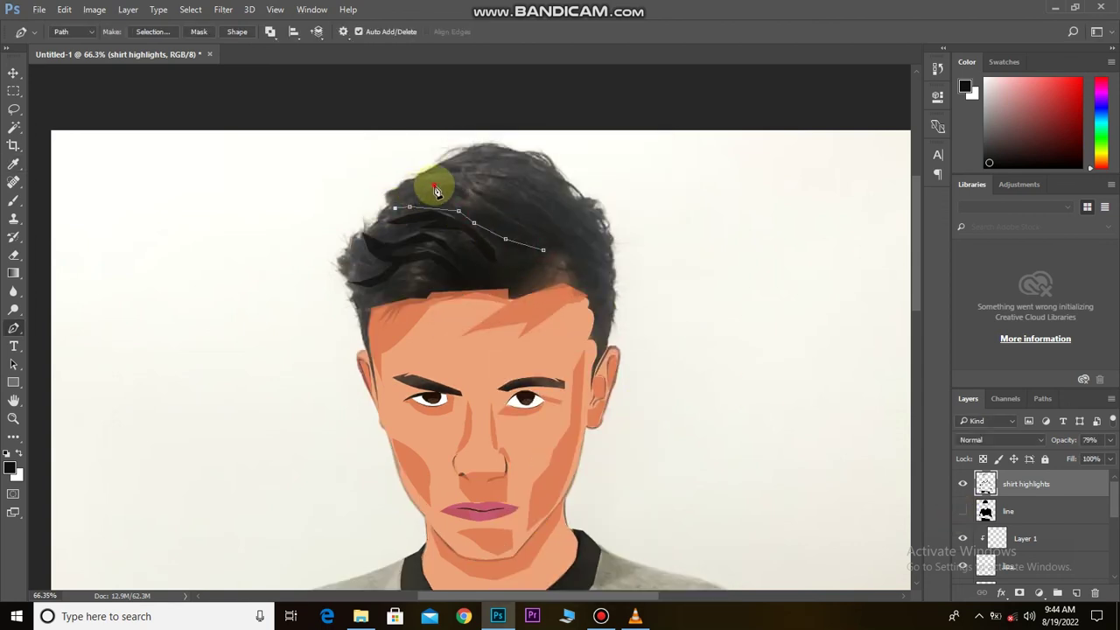
left_click(542, 250)
right_click(546, 255)
left_click(565, 333)
Step: Trace a long strand along the hair top and fill it dark
left_click(574, 233)
left_click(508, 204)
left_click(466, 184)
left_click(427, 179)
left_click(492, 177)
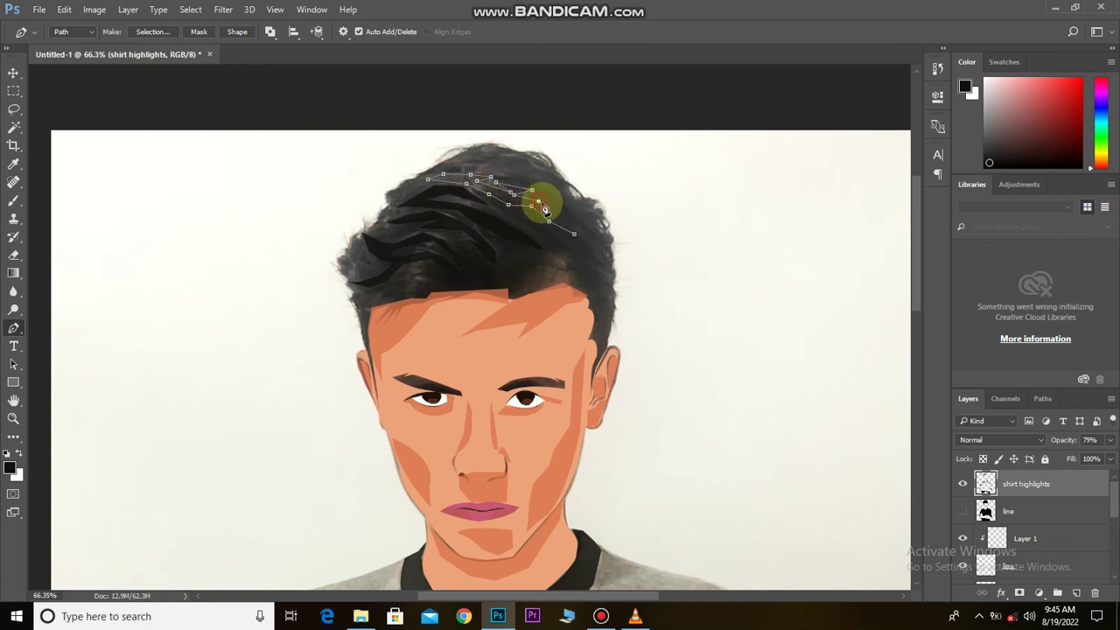
left_click(962, 511)
scroll(764, 444, "down", 3)
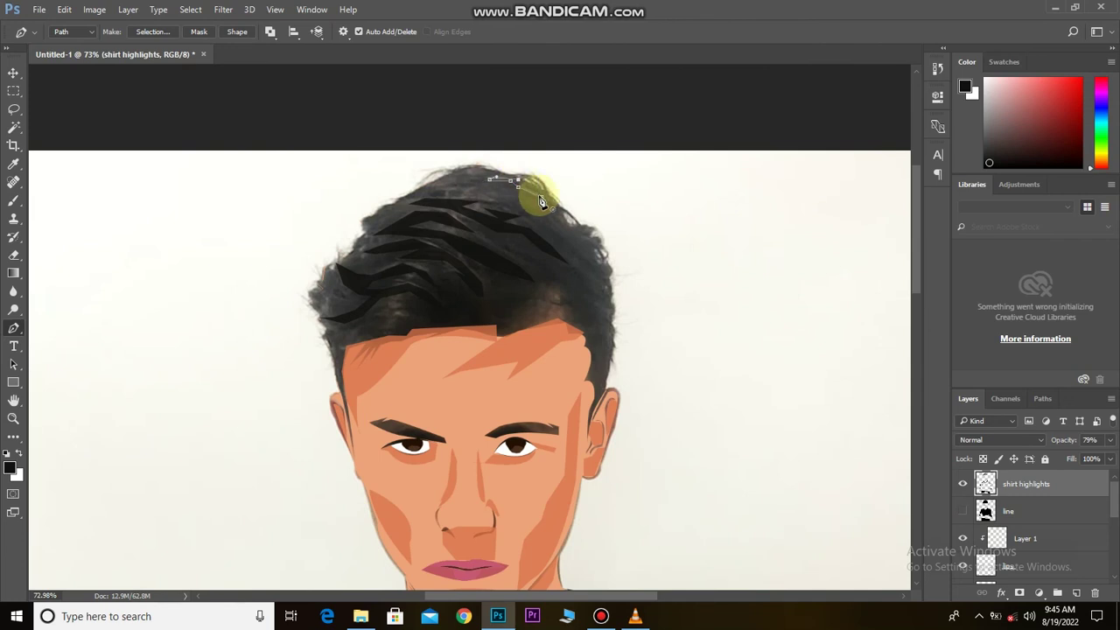
right_click(540, 202)
left_click(656, 171)
Step: Fill the last hair strand path with dark colour
key("h")
left_click(14, 330)
right_click(584, 300)
left_click(659, 484)
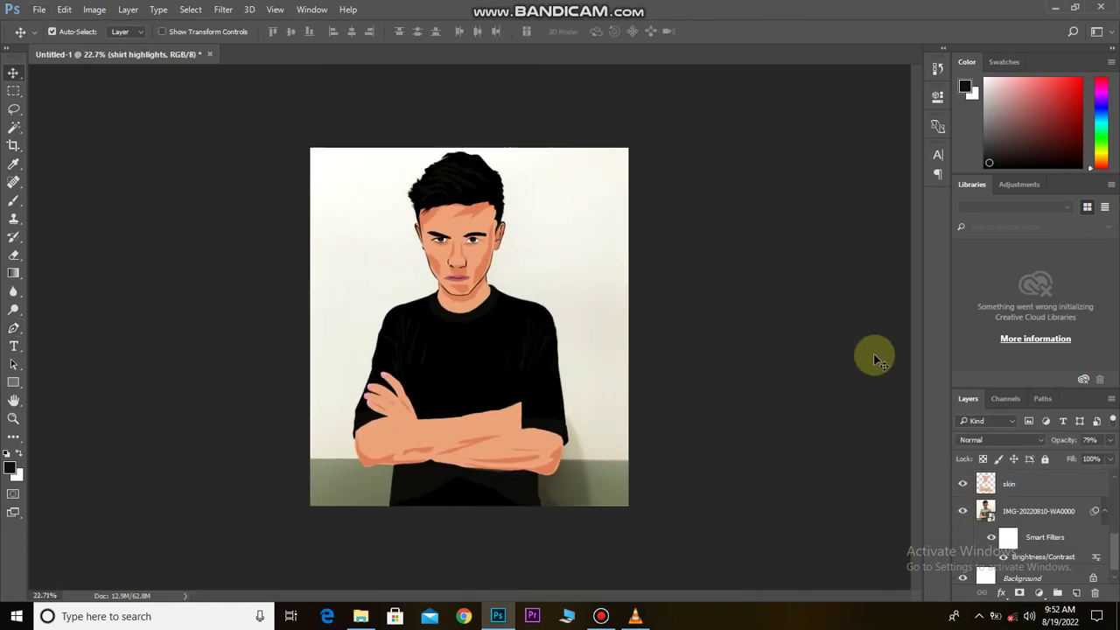
Step: Delete the original photo layer and select the shadow layer
left_click(1015, 511)
key("Delete")
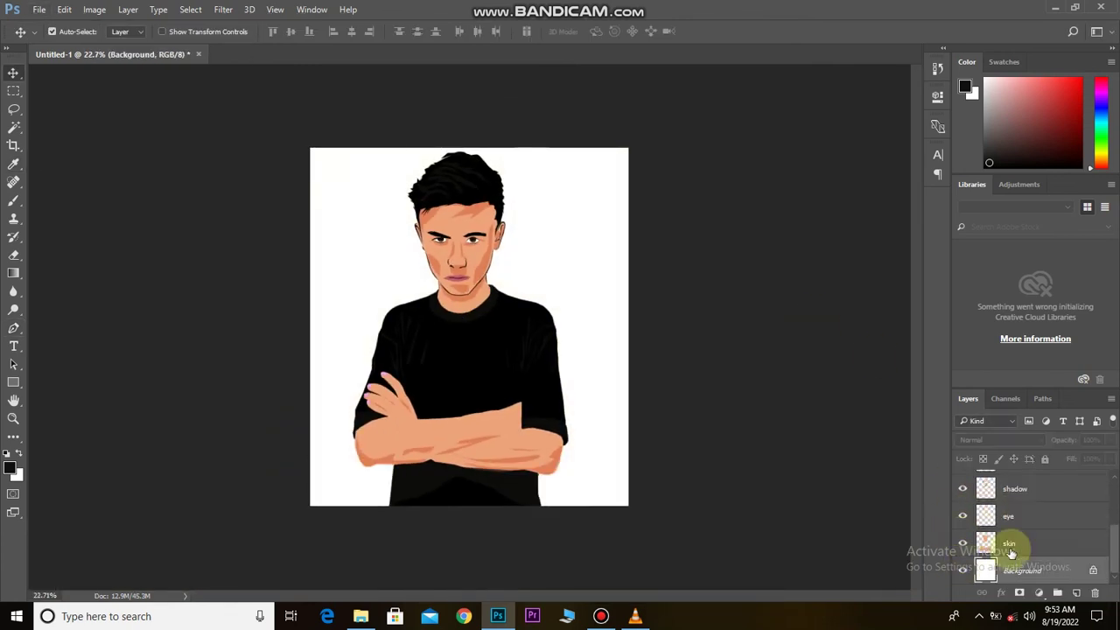
left_click(490, 258)
scroll(1000, 542, "up", 2)
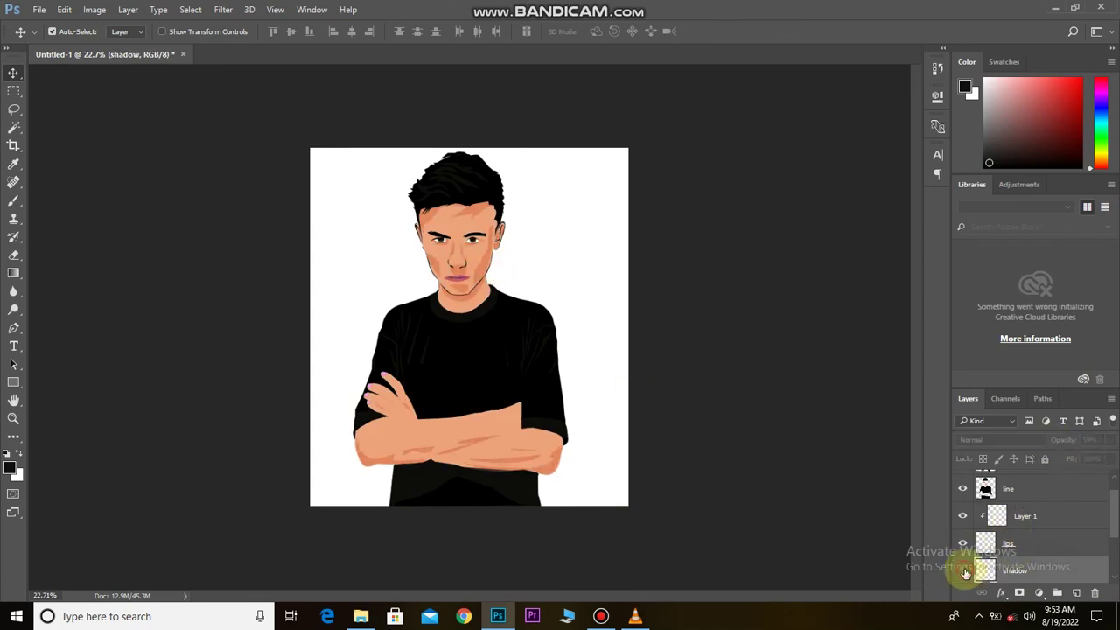
key("ctrl+0")
Step: Add Levels and Brightness/Contrast adjustment layers to boost the portrait's contrast
left_click(1039, 593)
left_click(1020, 353)
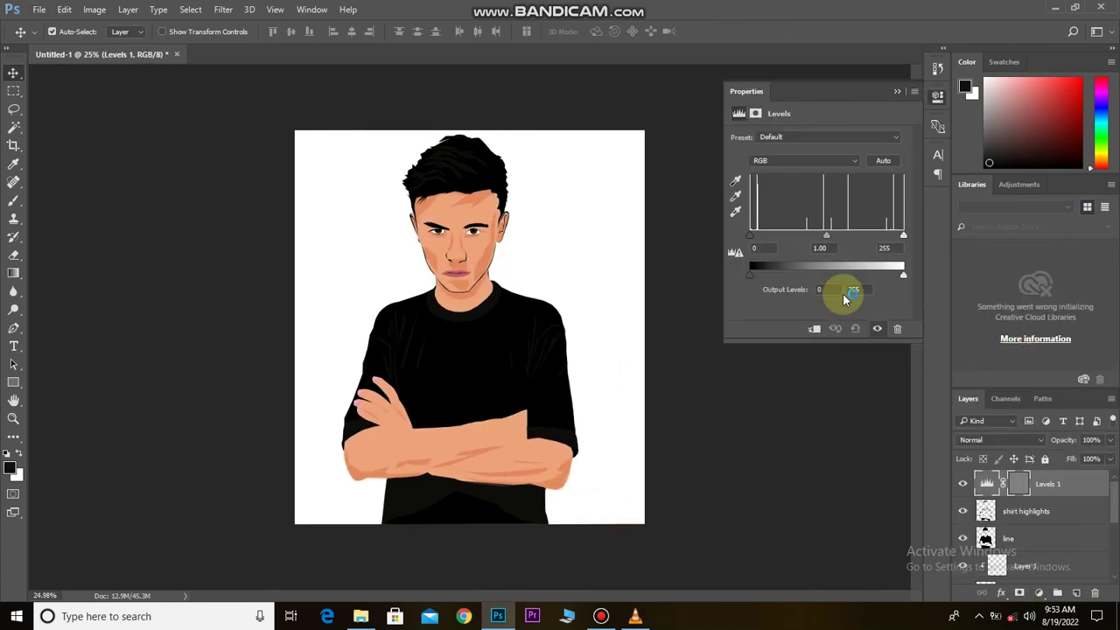
left_click(1039, 593)
left_click(992, 342)
left_click(833, 198)
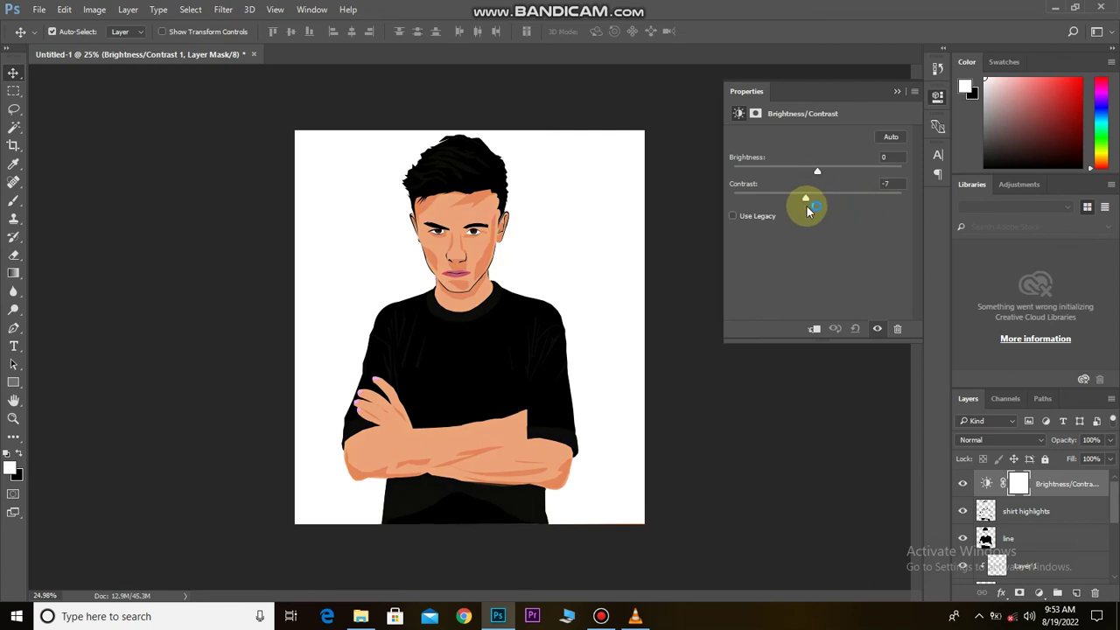
left_click(707, 292)
Step: Hide the white background and group the figure layers into one outer group
key("ctrl+0")
left_click(1020, 533)
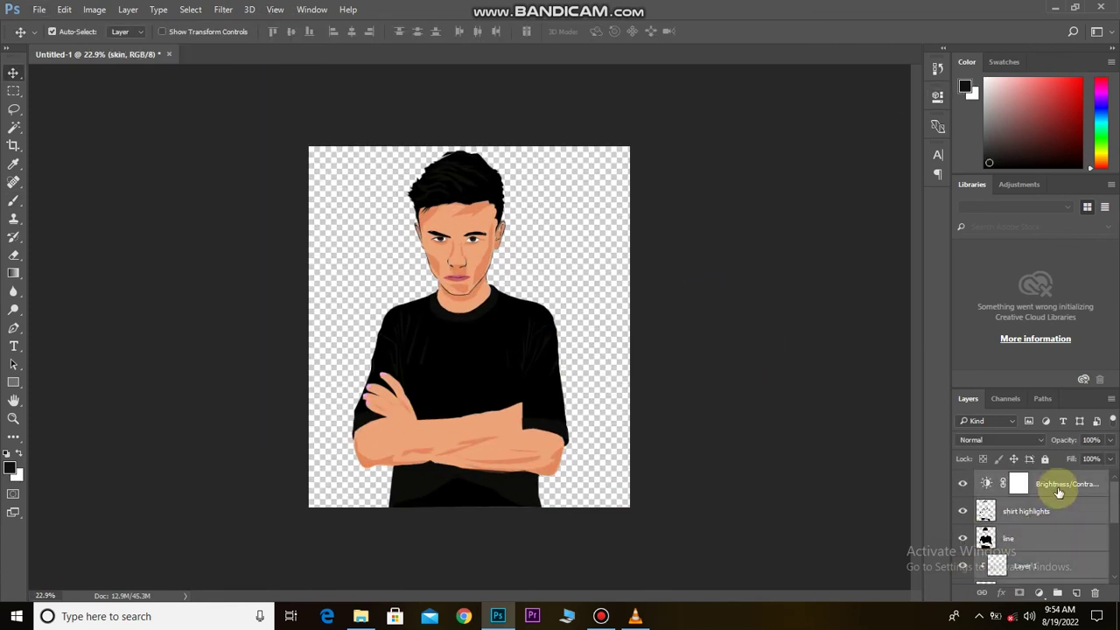
key("ctrl+g")
key("ctrl+g")
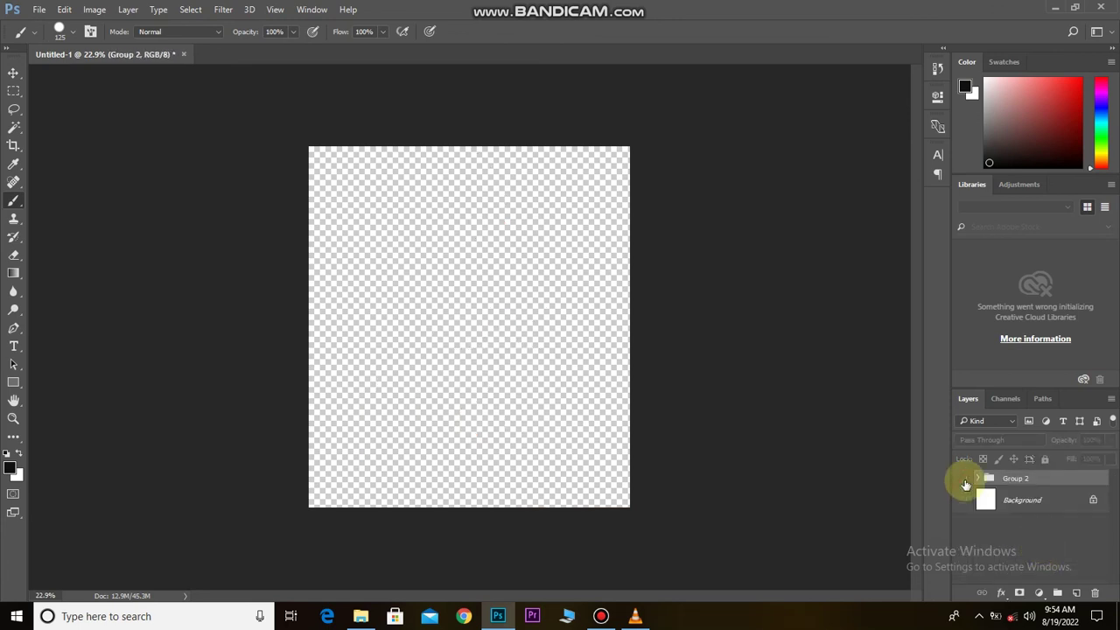
key("v")
left_click(525, 388)
left_click(1001, 494)
left_click(977, 478)
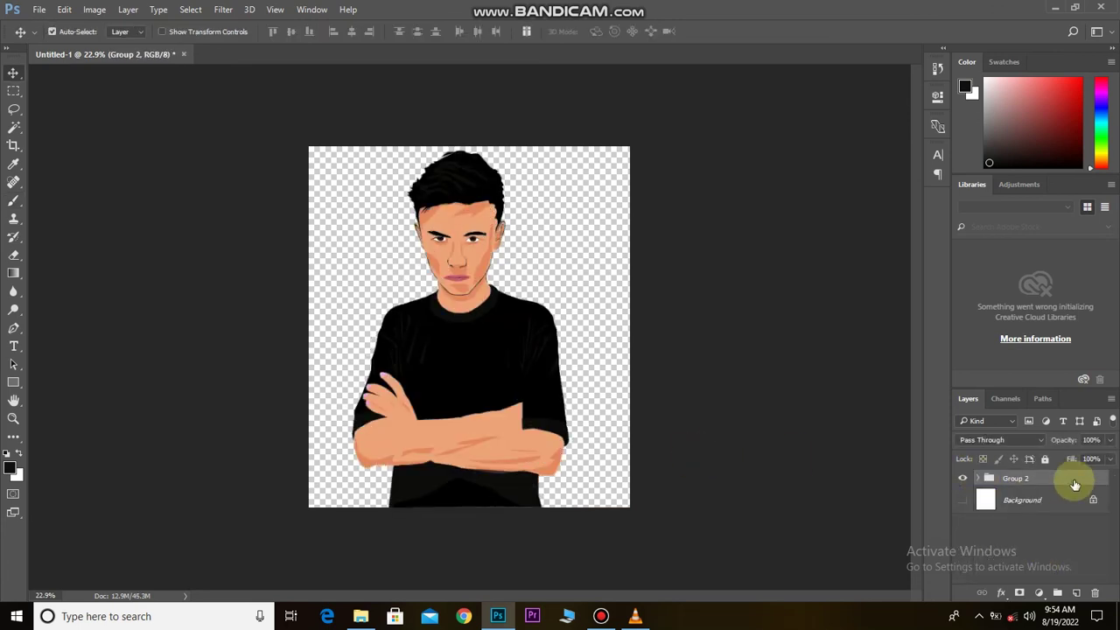
key("ctrl+plus")
Step: Save the portrait as a PNG named 'cartoon'
left_click(39, 9)
left_click(87, 150)
left_click(251, 358)
left_click(129, 551)
type("cartoon")
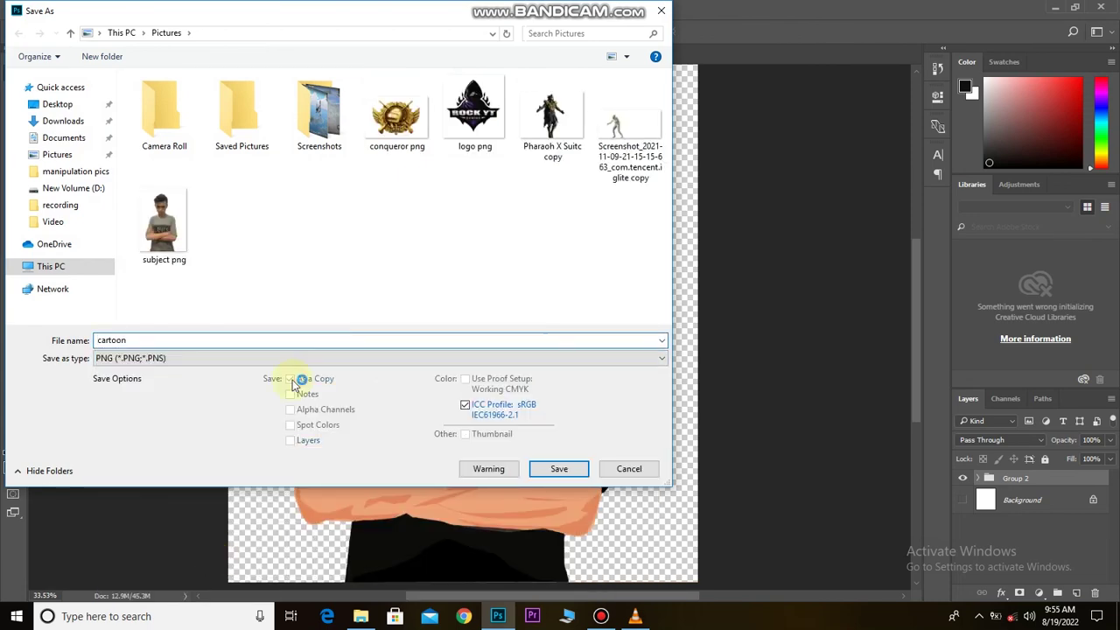
key("Return")
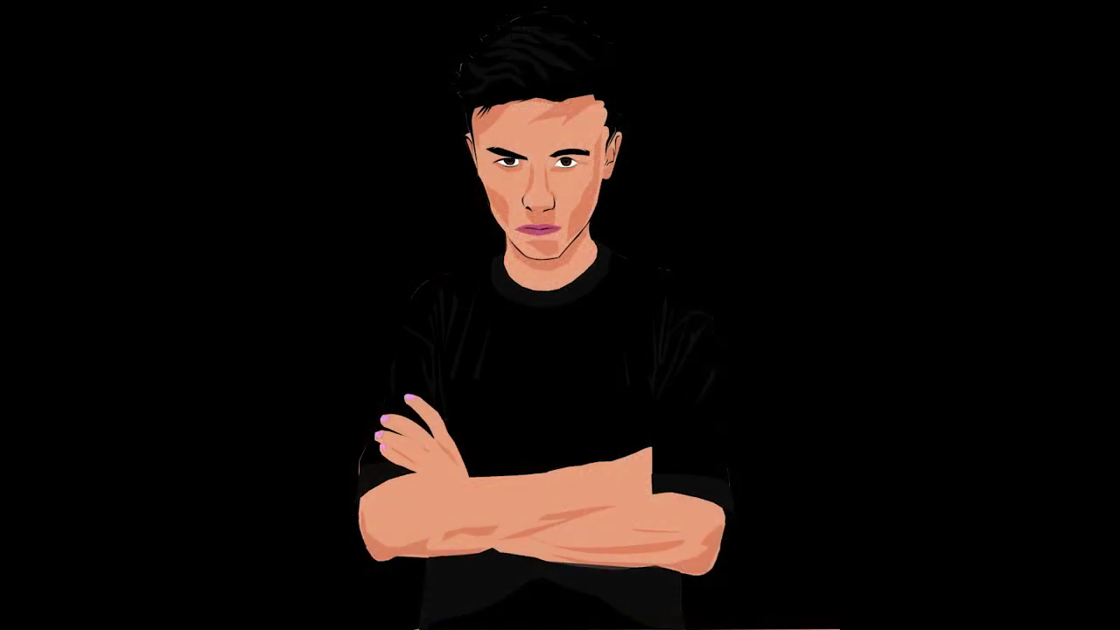